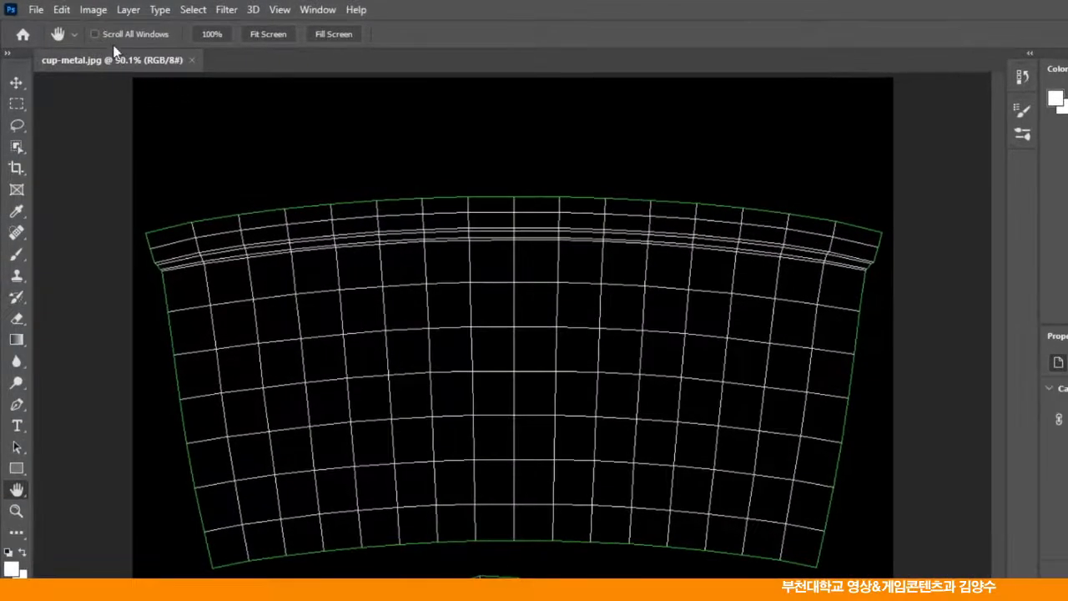
- Convert the cup UV wireframe image to Grayscale mode, discarding its color information
left_click(92, 10)
mouse_move(102, 33)
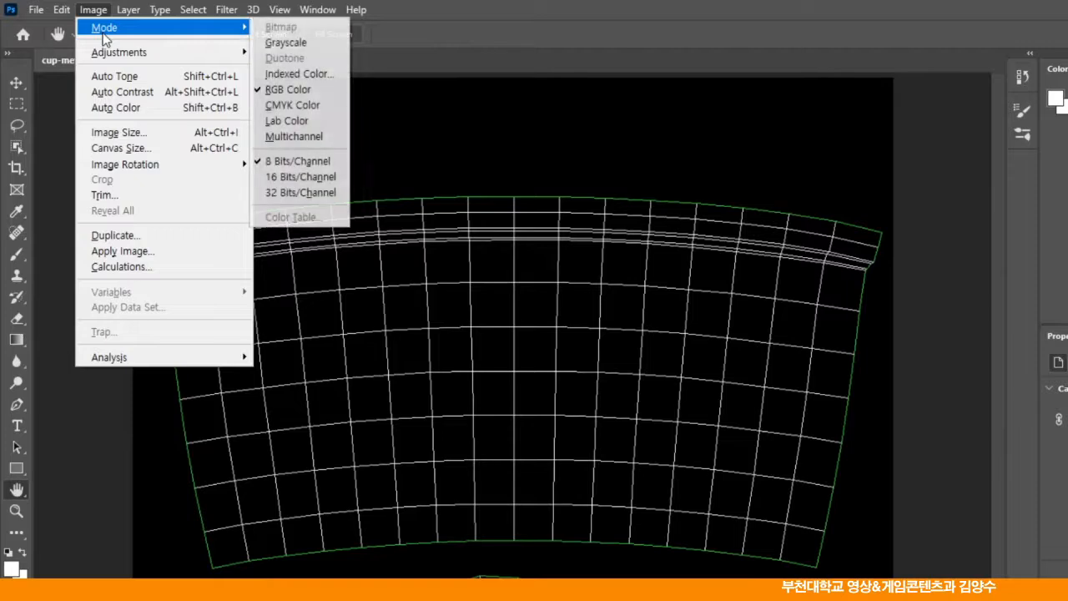
left_click(286, 42)
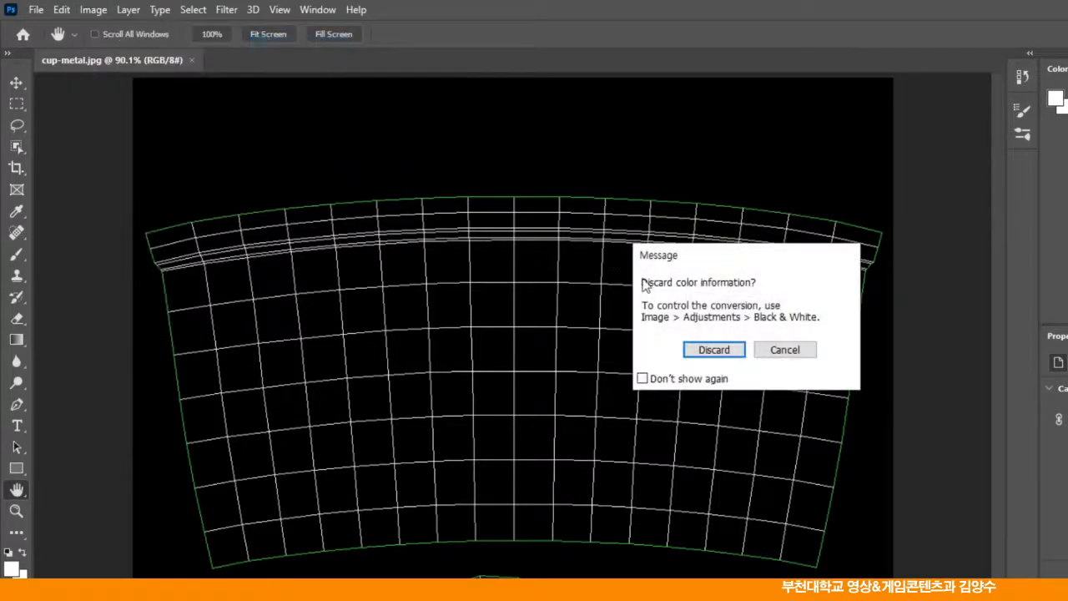
left_click(716, 349)
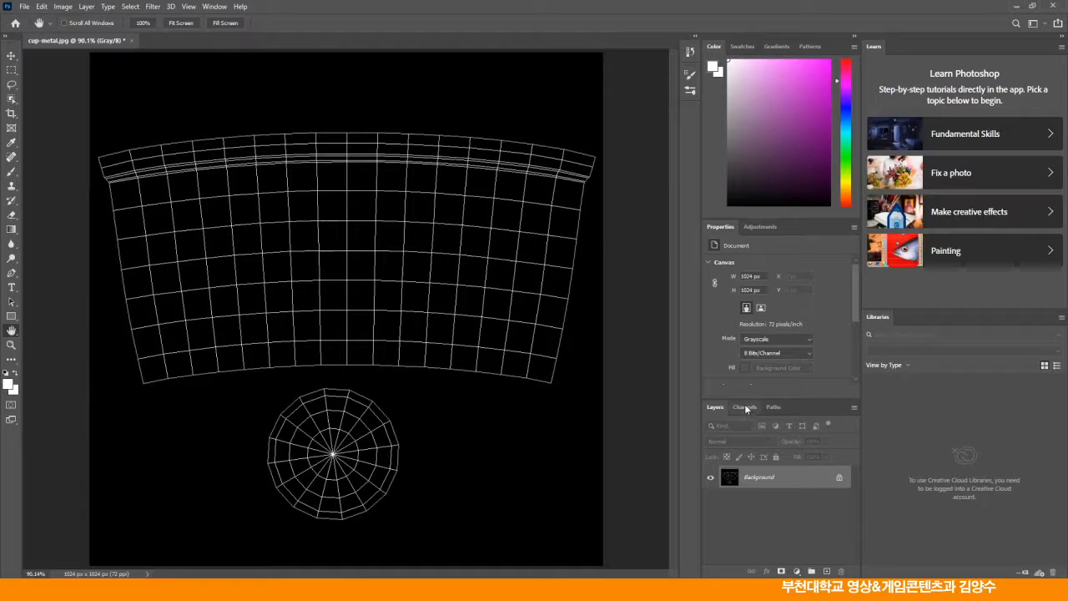
- Duplicate the Gray channel, reselect the original Gray channel and return to the layer list
left_click(745, 407)
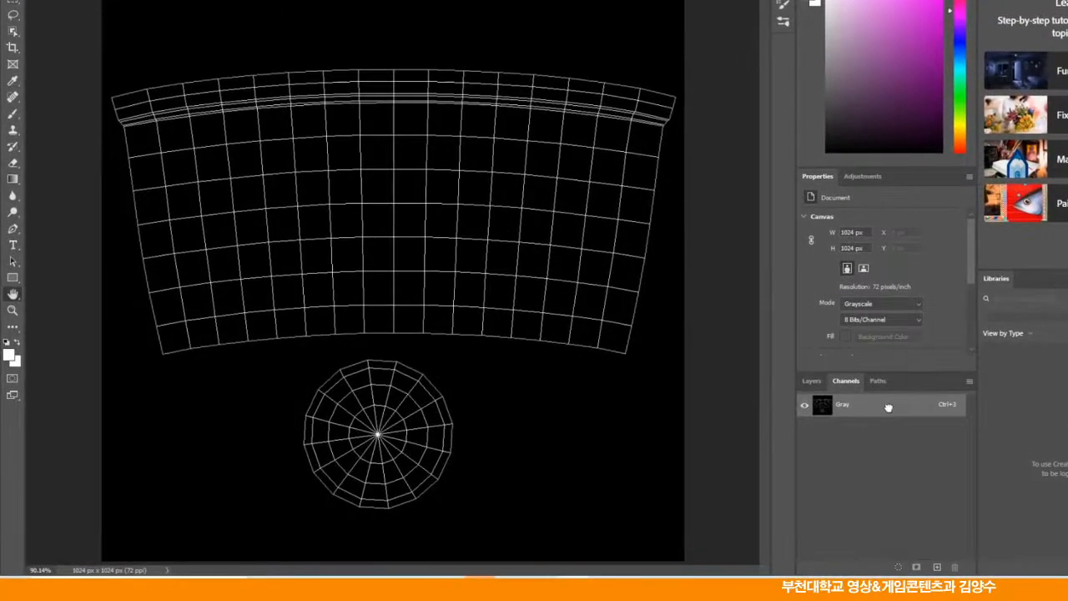
left_click_drag(888, 407, 936, 566)
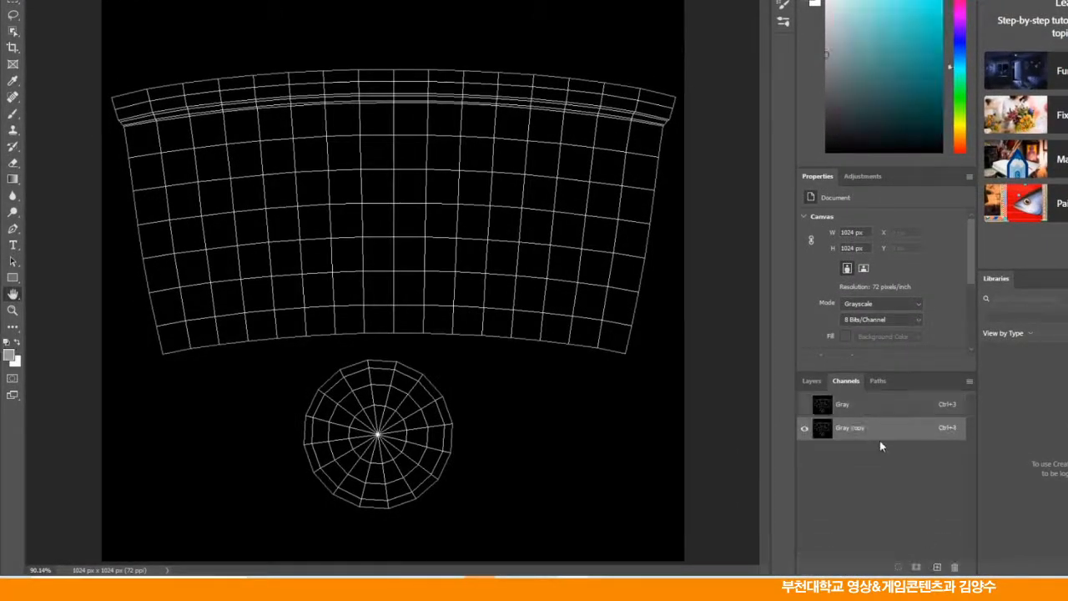
left_click(873, 405)
left_click(812, 382)
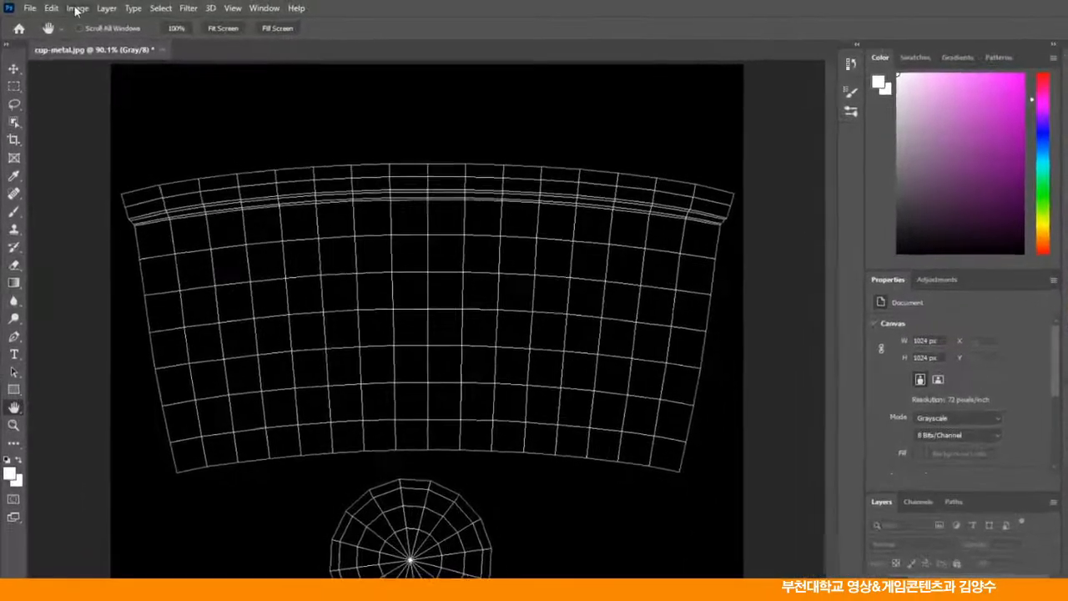
- Convert the image to RGB Color mode and check that the channel list includes the Gray copy channel
left_click(76, 10)
mouse_move(102, 24)
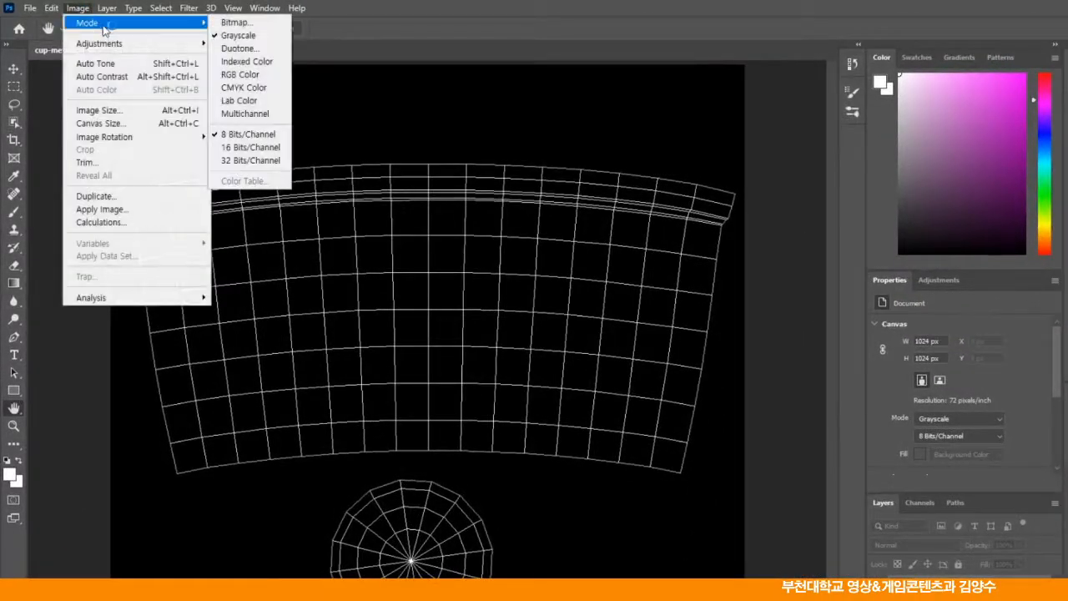
left_click(243, 75)
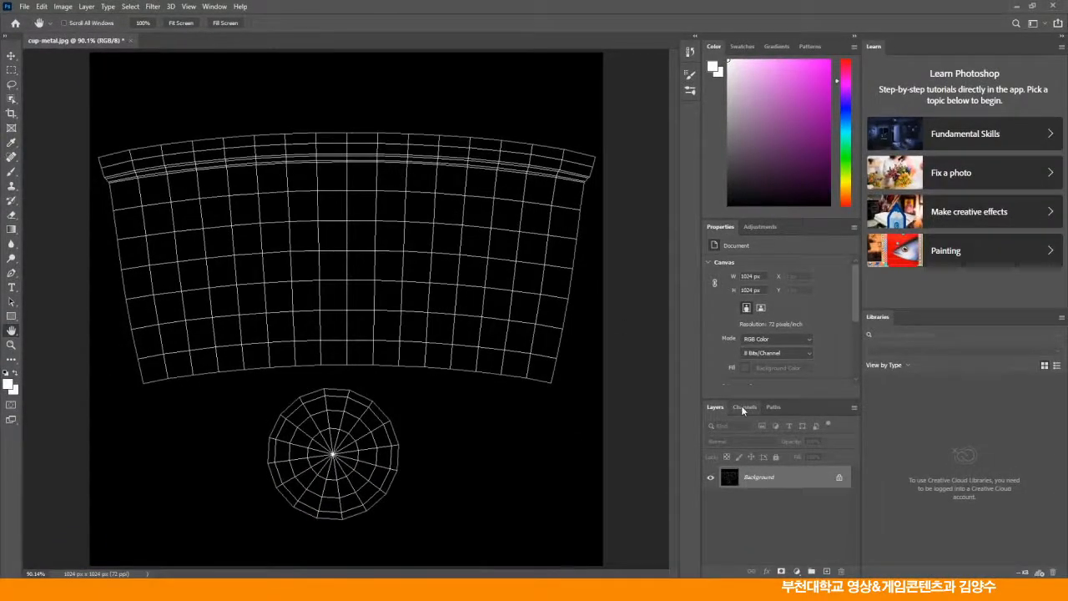
left_click(742, 408)
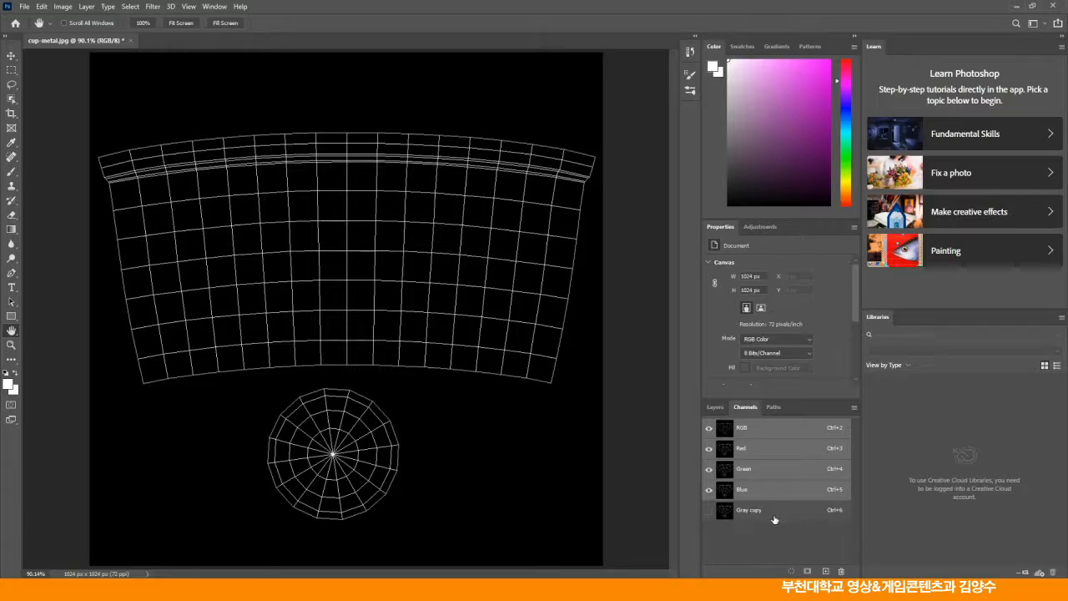
left_click(715, 407)
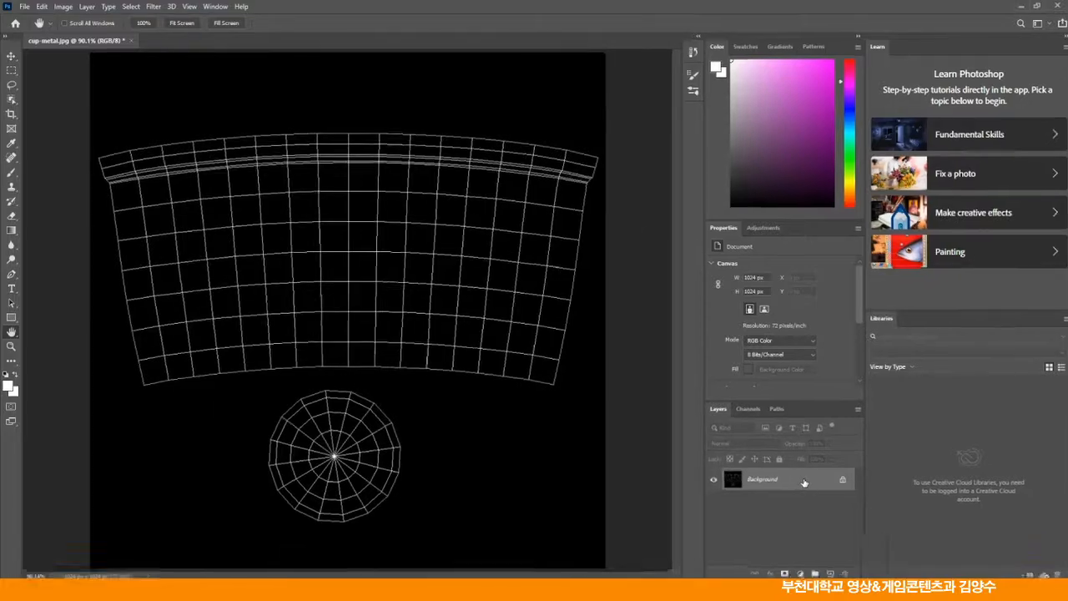
- Turn the locked Background into a regular layer named "wire"
double_click(790, 477)
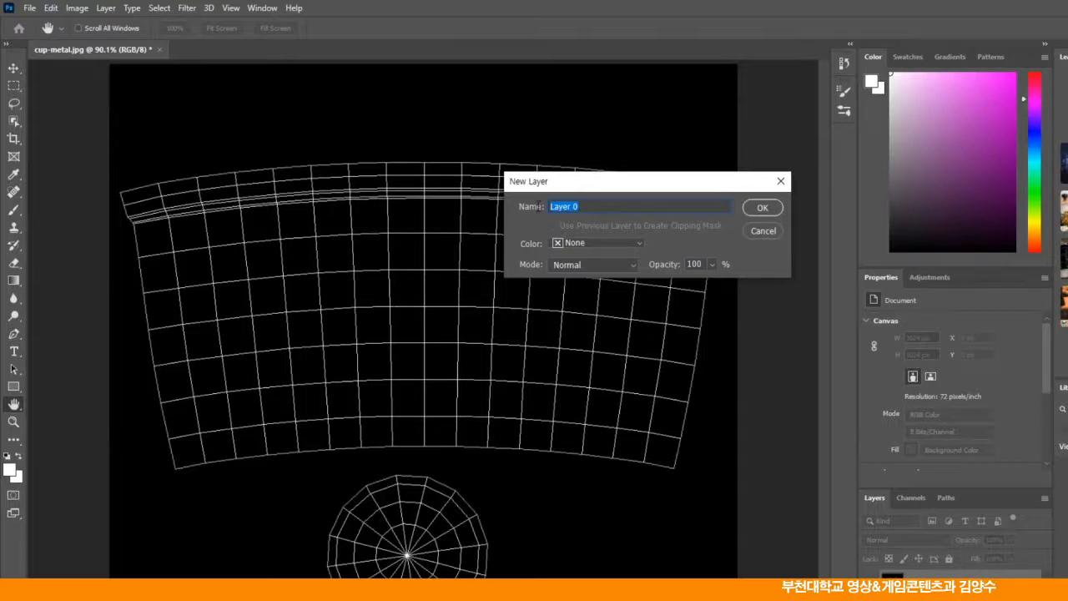
type("wire")
left_click(761, 207)
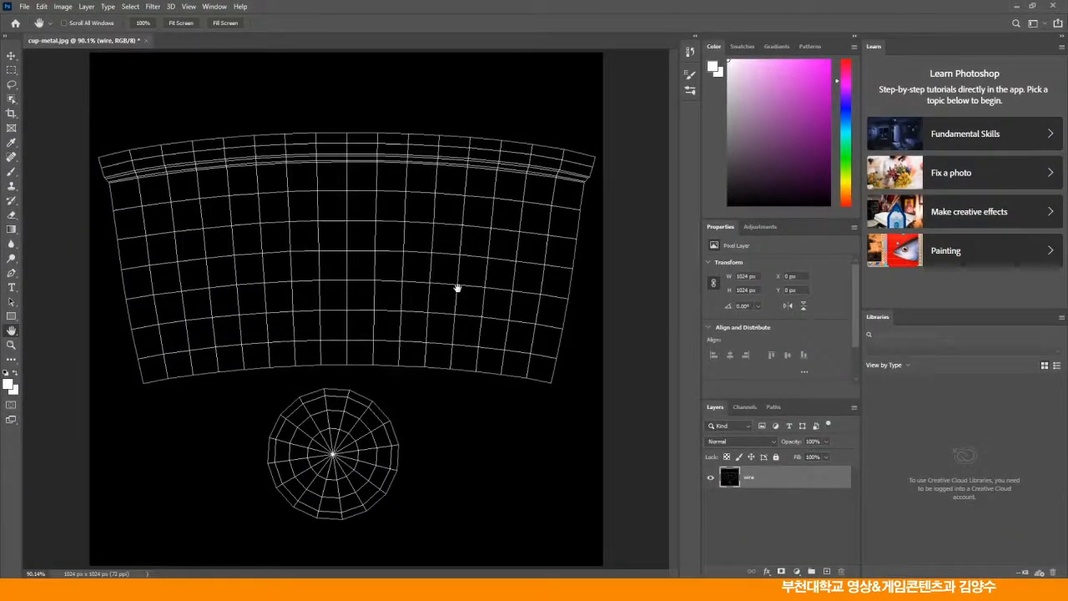
- Delete the entire contents of the wire layer and clear the selection
key("ctrl+a")
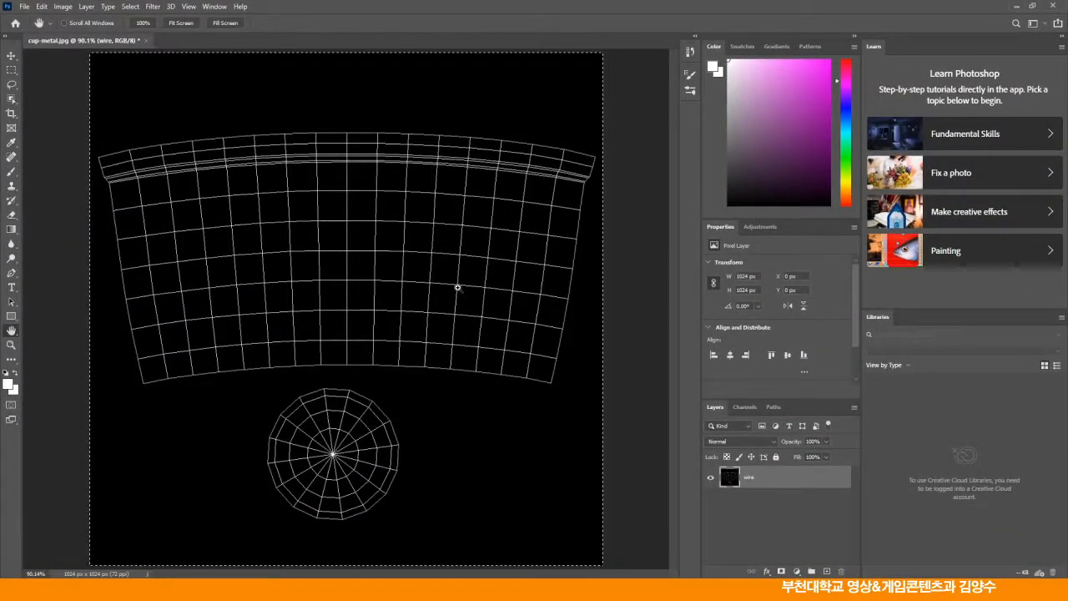
key("Delete")
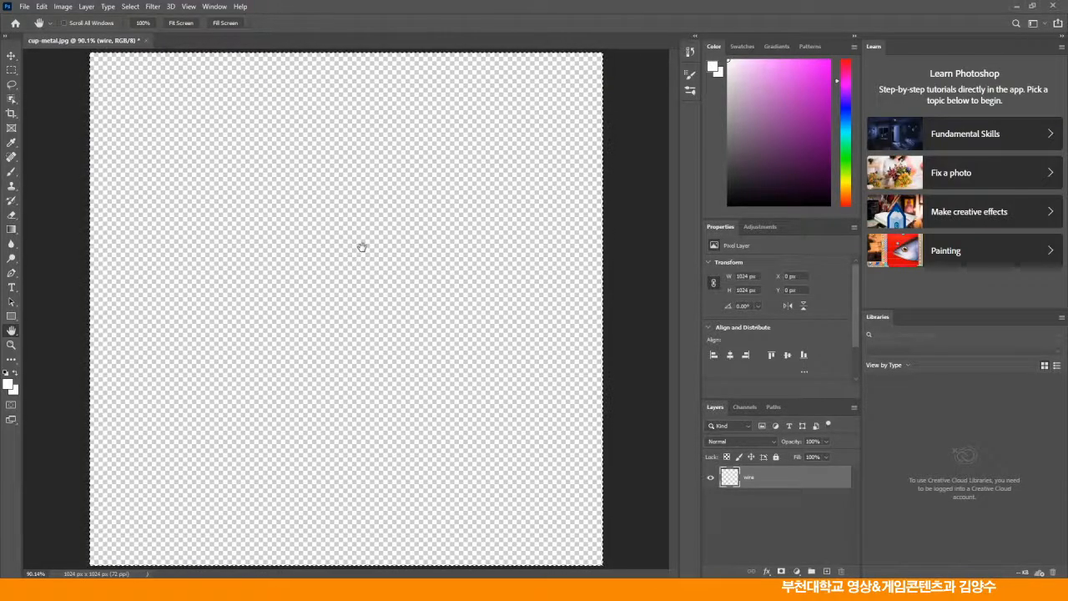
left_click(12, 70)
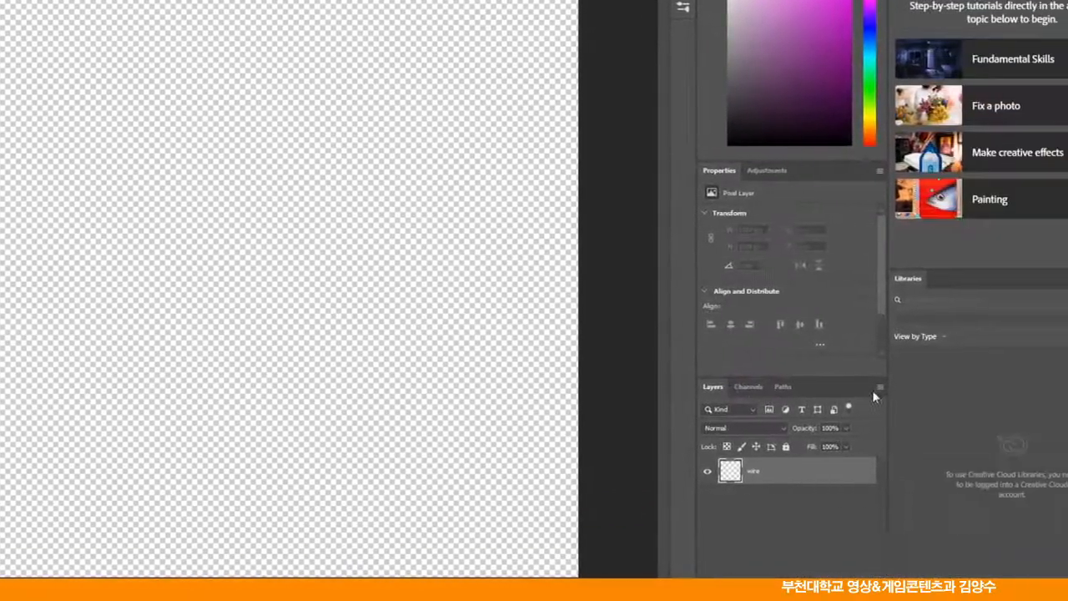
- Create a new layer named "bg" and move it beneath the wire layer
left_click(879, 404)
left_click(855, 110)
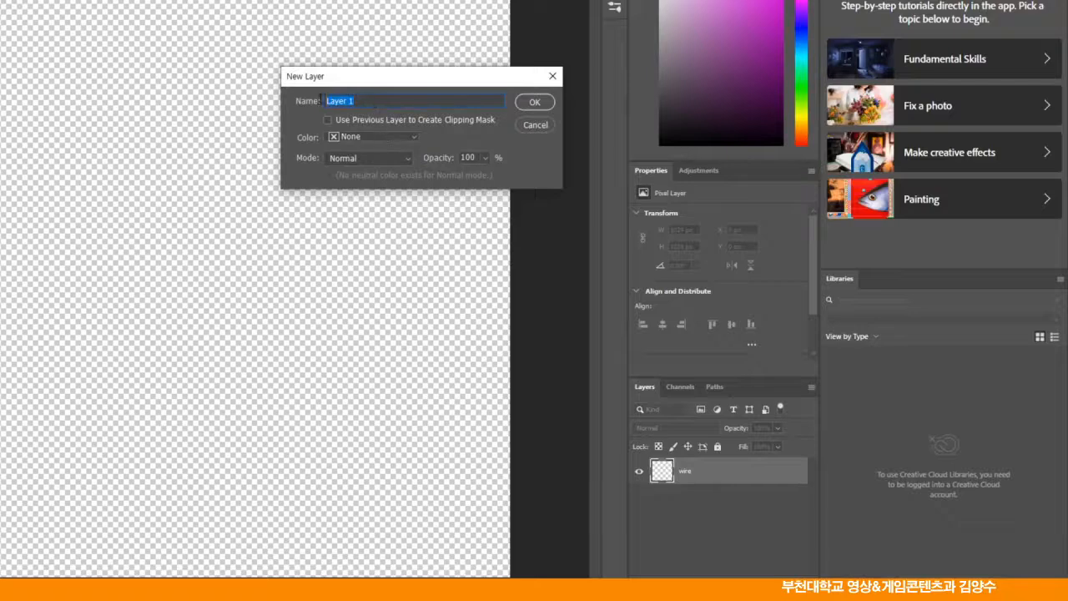
type("bg")
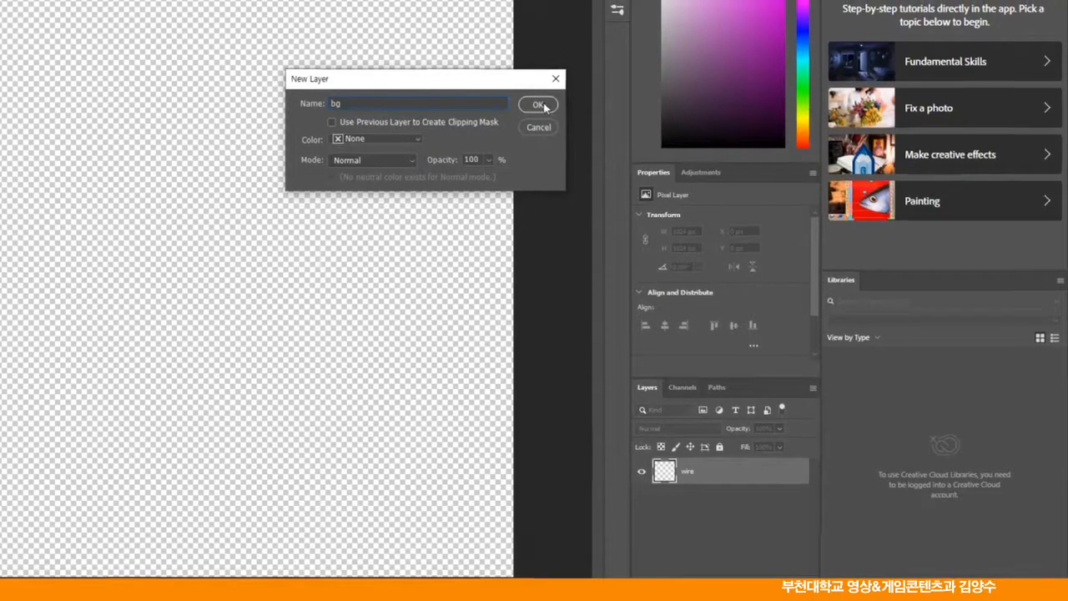
left_click(539, 104)
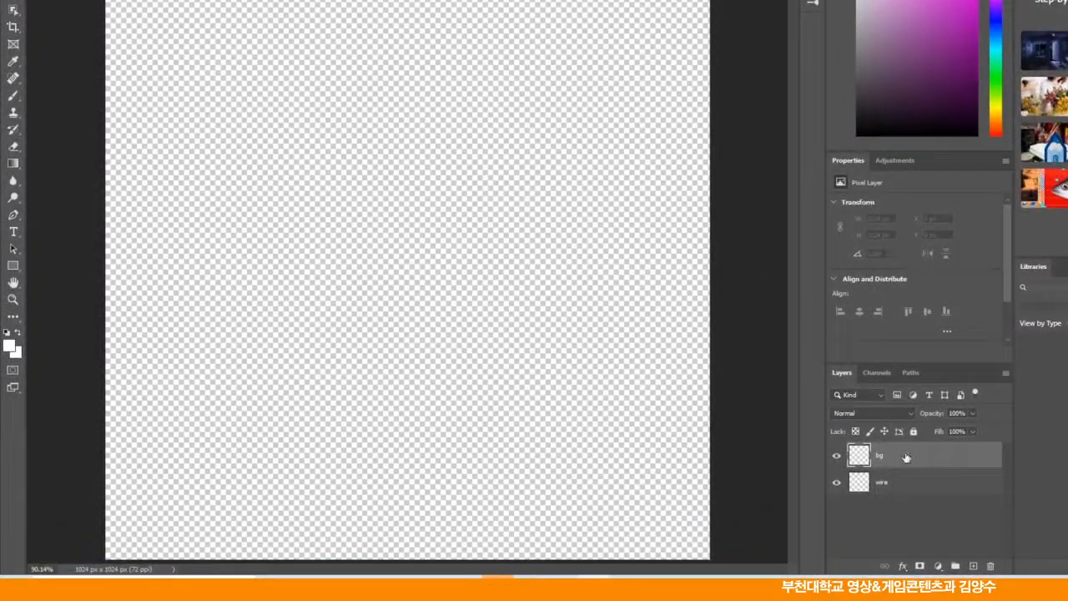
left_click_drag(903, 453, 904, 496)
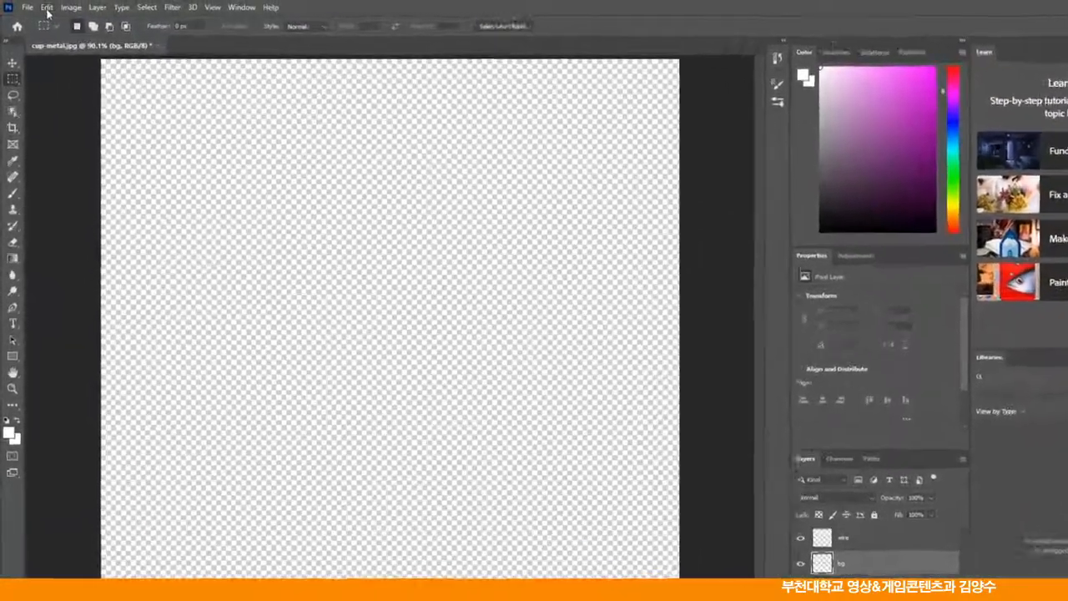
- Fill the bg layer with White in Normal mode at 100% opacity
left_click(45, 7)
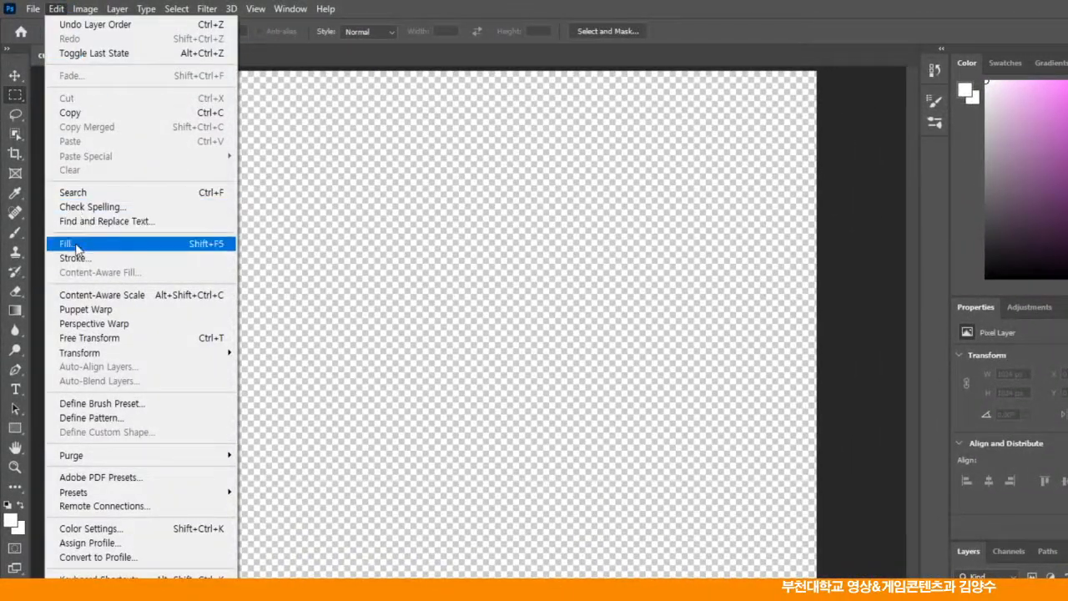
left_click(72, 243)
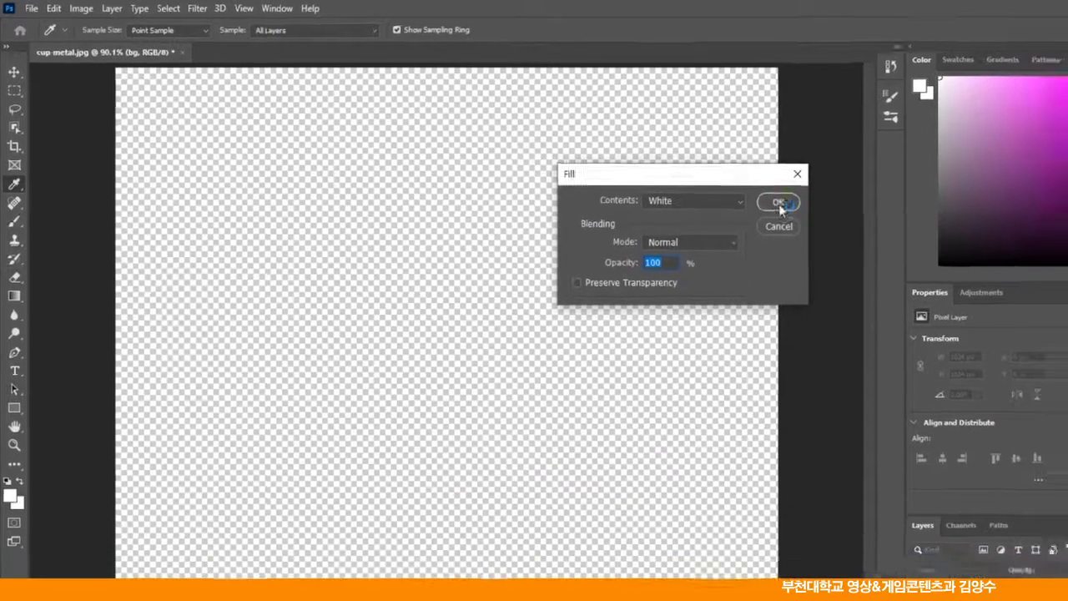
left_click(813, 211)
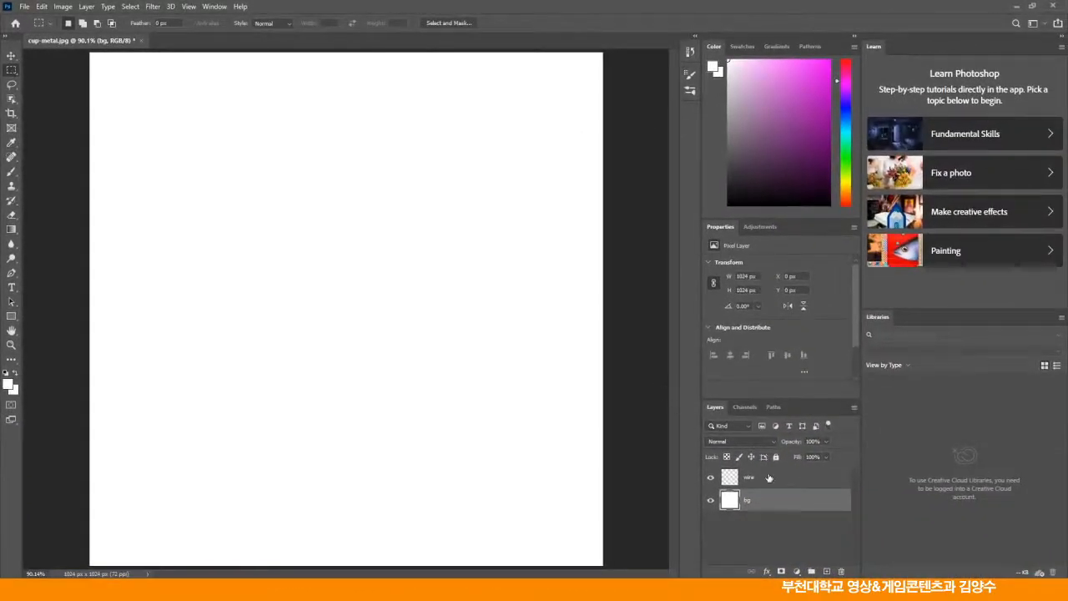
- With the wire layer active, load the Gray copy channel as a selection
left_click(770, 480)
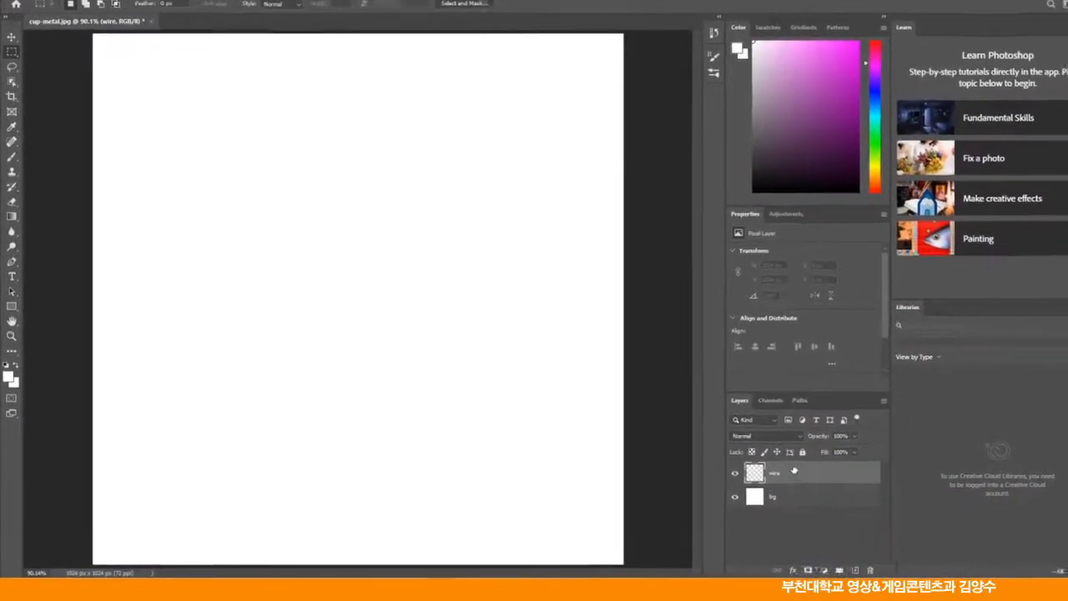
left_click(854, 380)
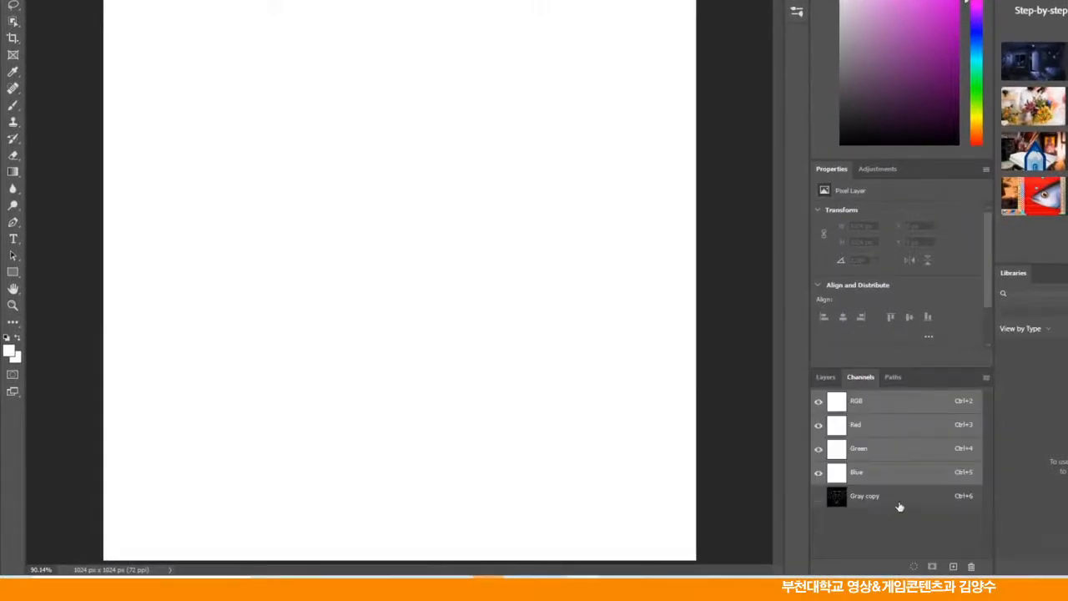
left_click_drag(916, 497, 916, 568)
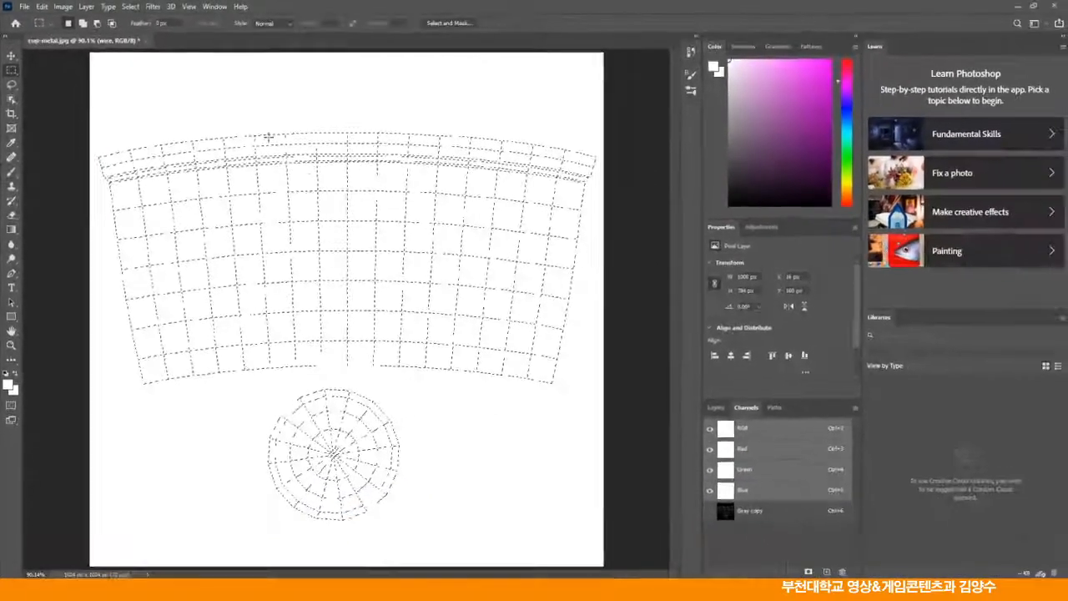
- Fill the wireframe selection on the wire layer with Black at 100% opacity, then deselect
left_click(42, 5)
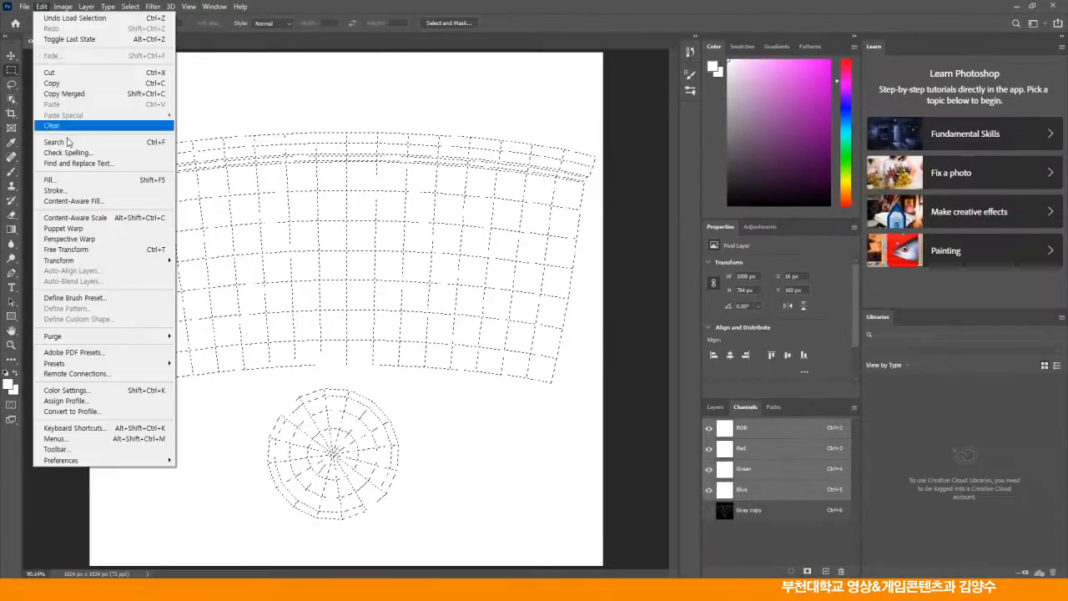
left_click(59, 174)
left_click(538, 157)
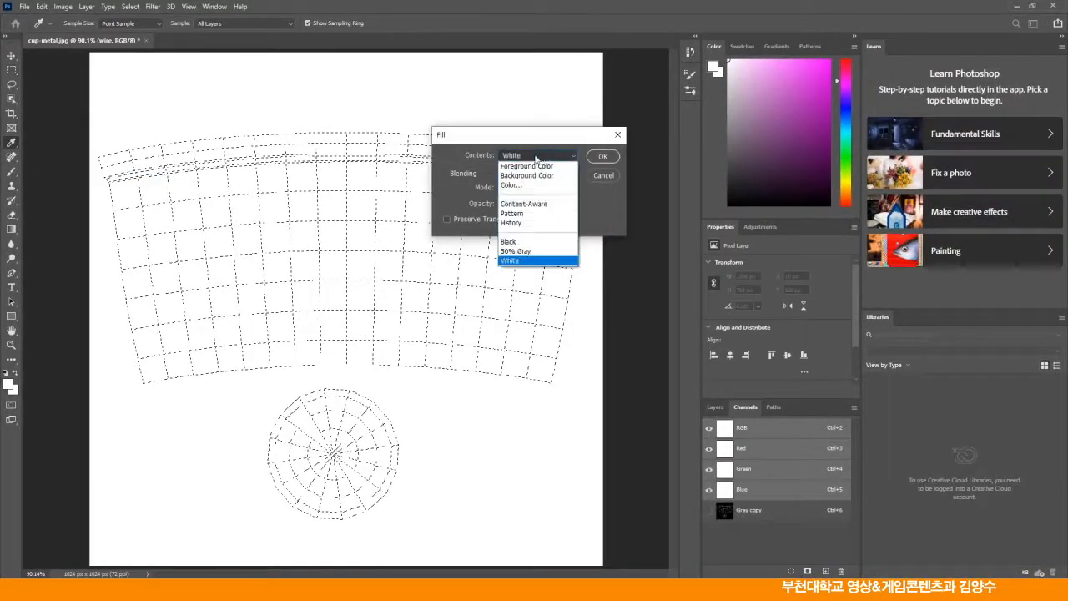
left_click(534, 243)
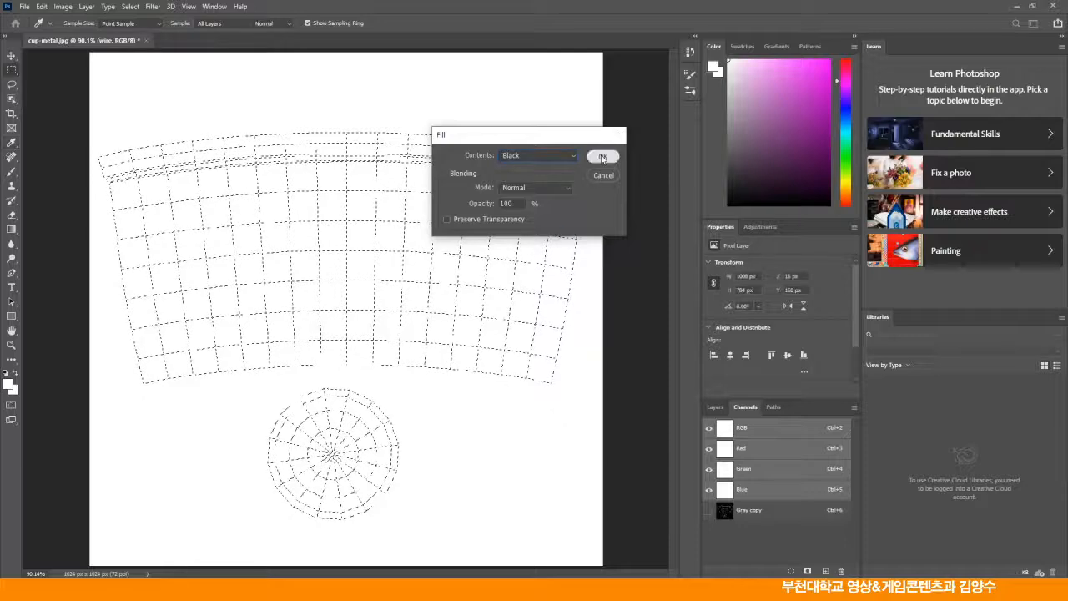
left_click(601, 157)
key("m")
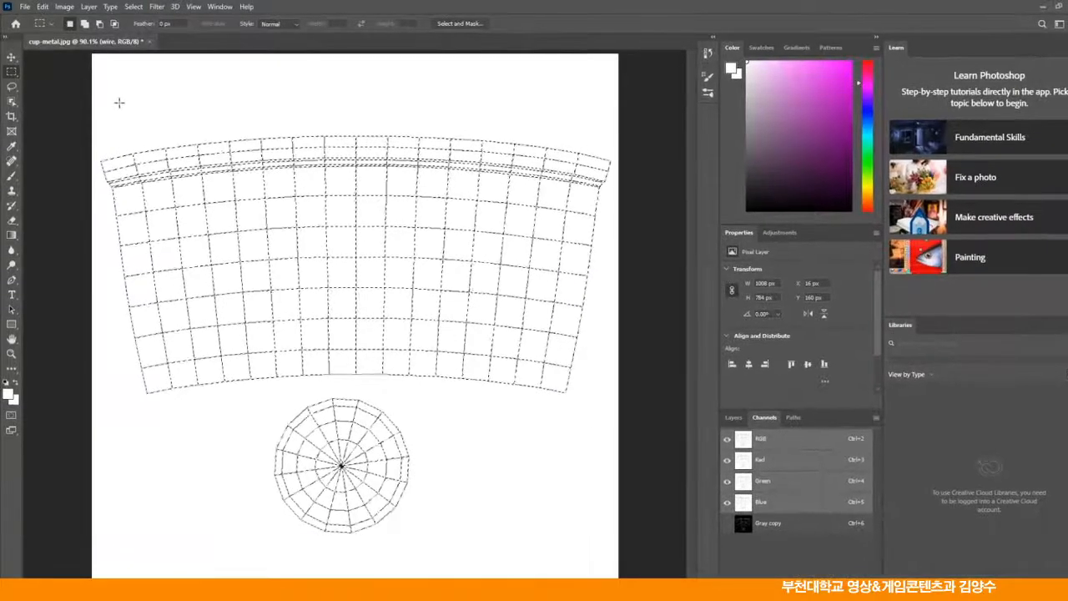
key("ctrl+d")
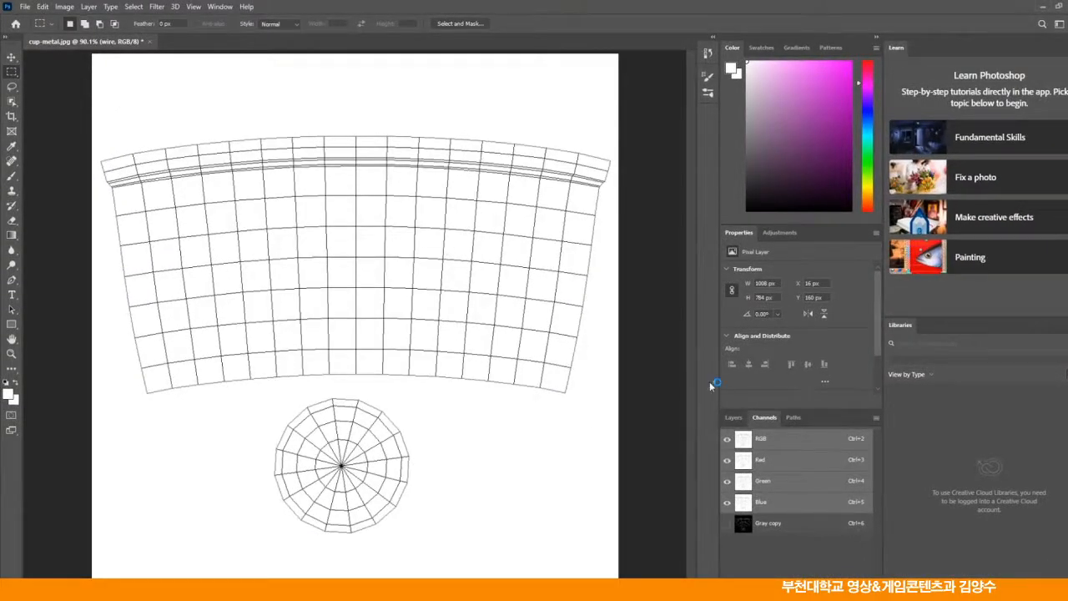
- Hide and show the wire layer to check the wireframe against the bg layer, leaving the wire layer active
left_click(734, 417)
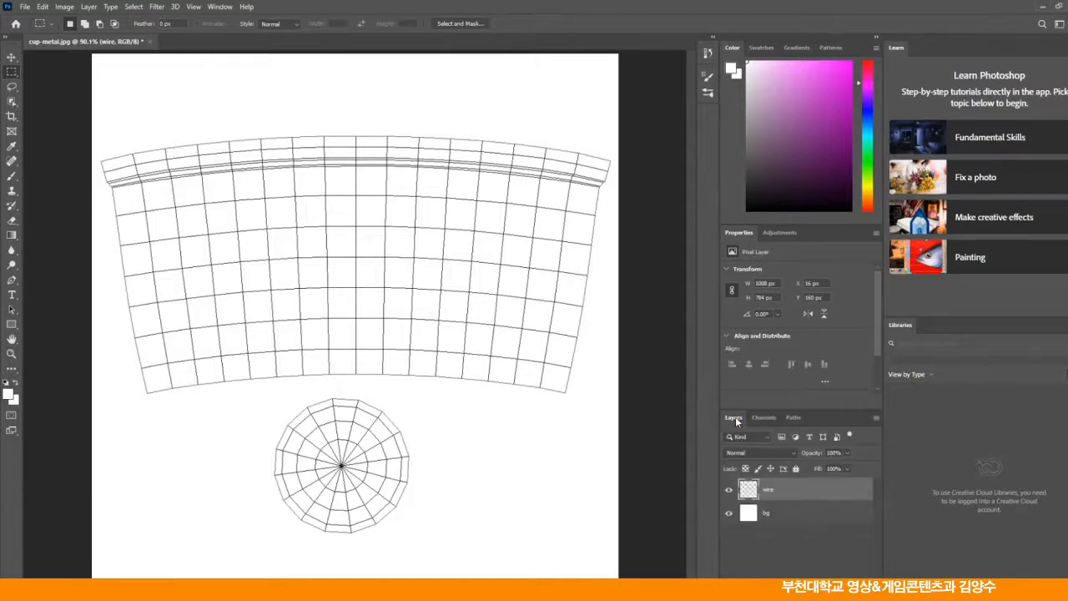
left_click(788, 519)
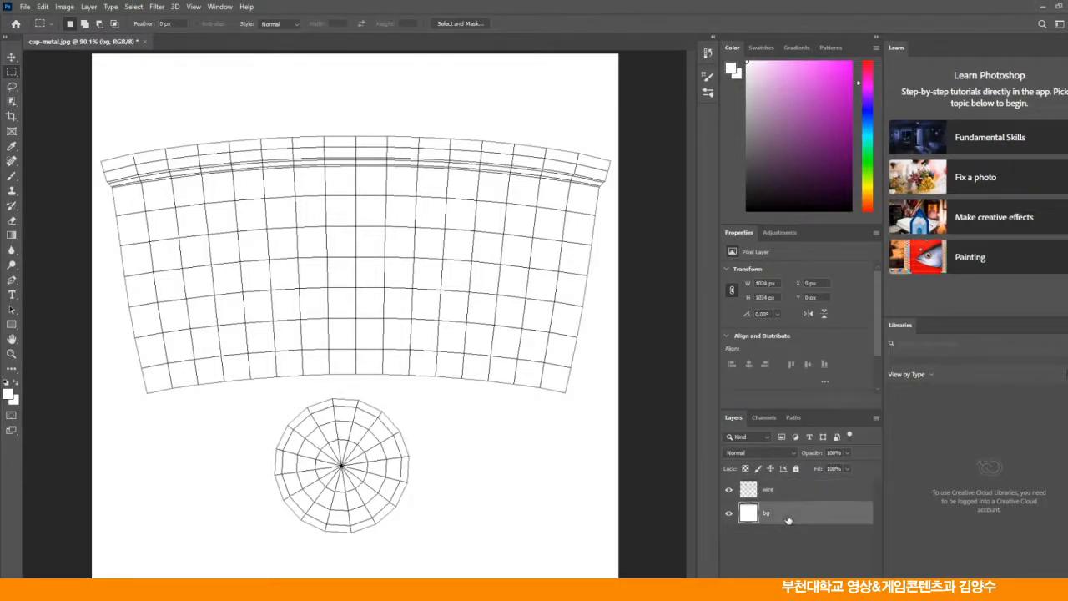
left_click(729, 491)
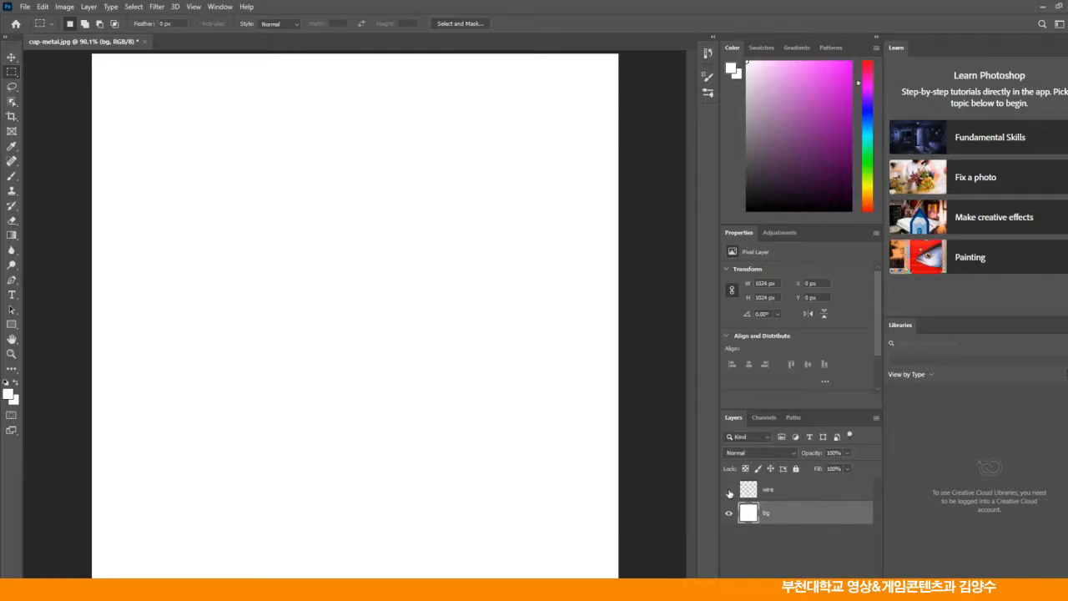
left_click(730, 491)
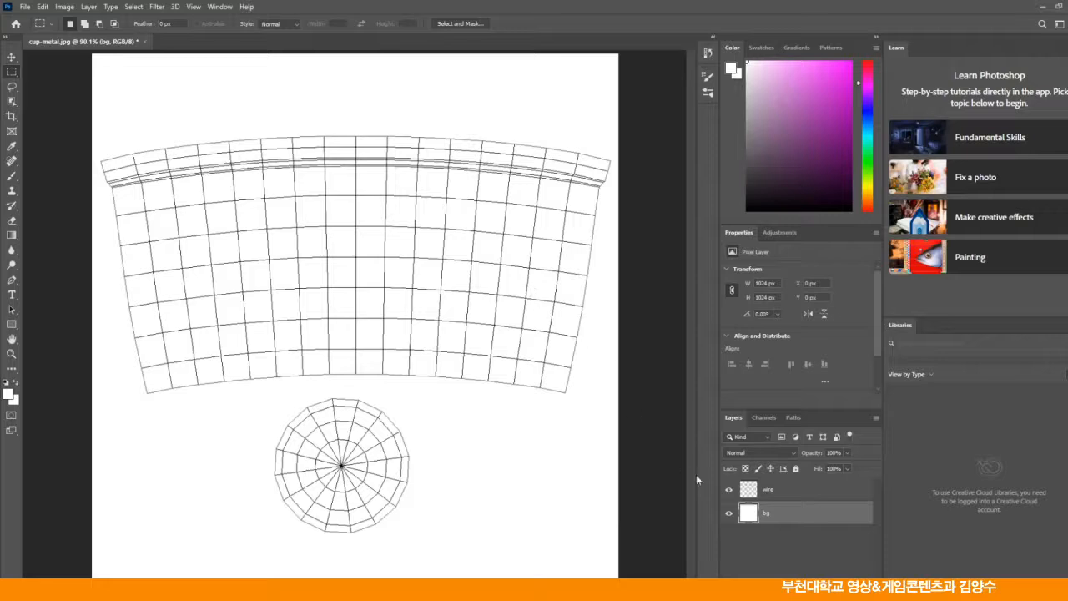
left_click(810, 491)
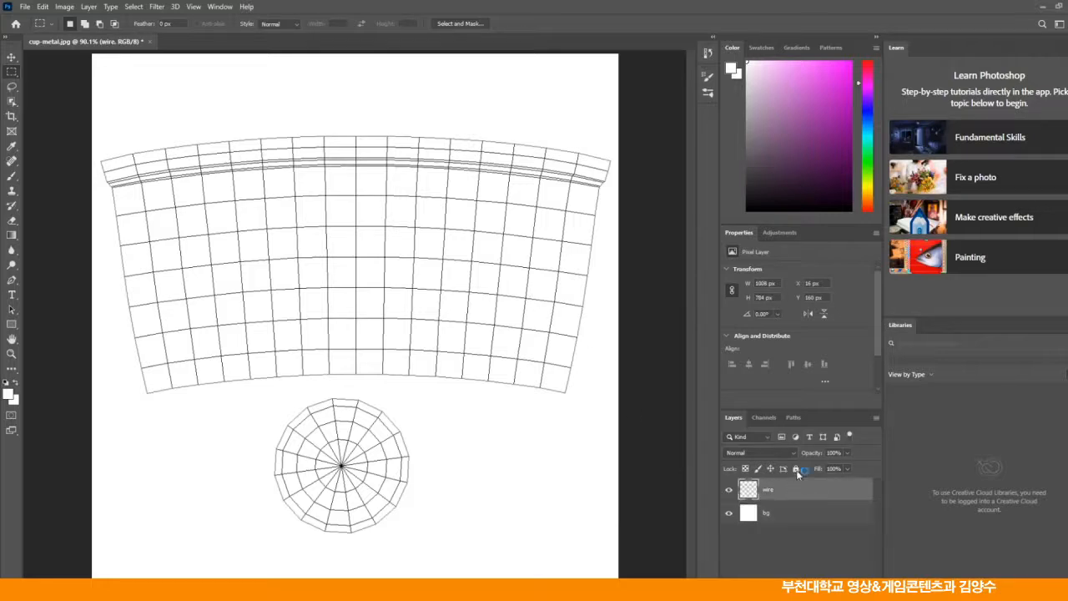
- Fully lock the wire layer and add a new layer named color directly above the bg layer, in Normal mode at 100% opacity
left_click(795, 469)
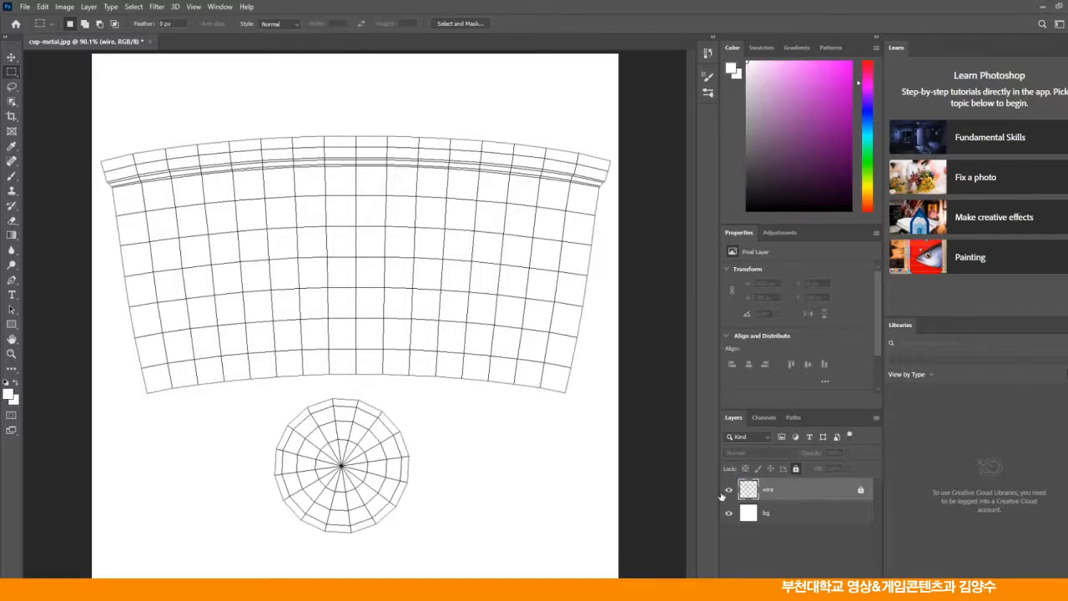
left_click(790, 518)
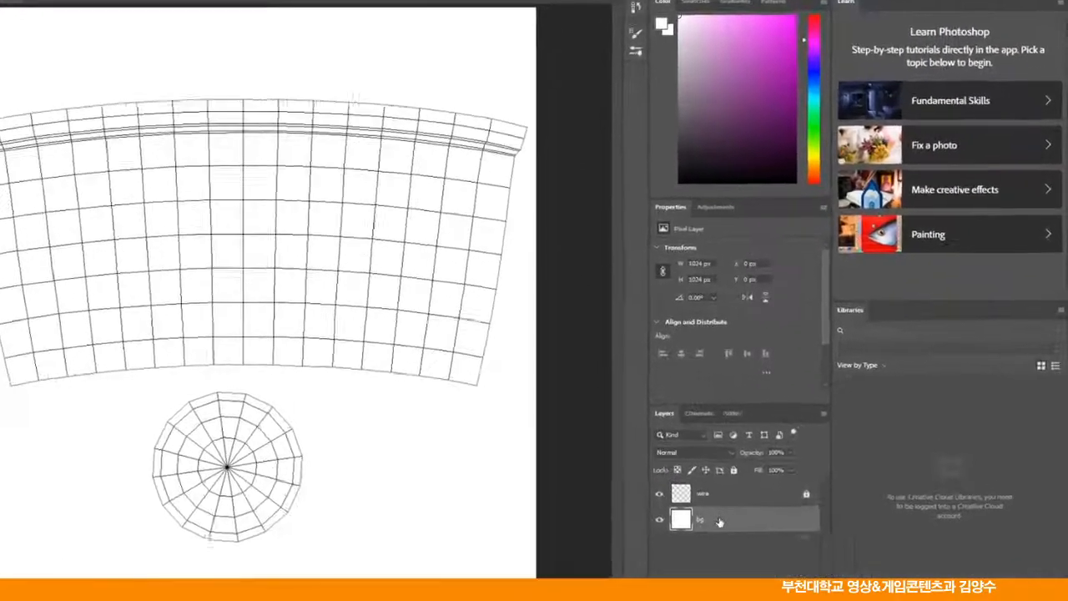
left_click(812, 414)
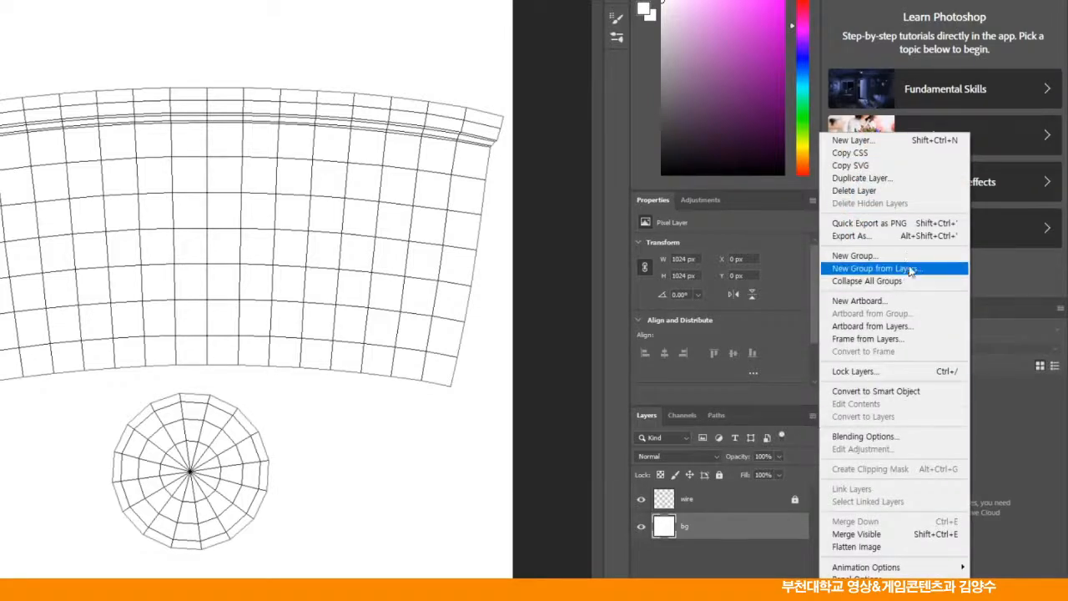
left_click(855, 140)
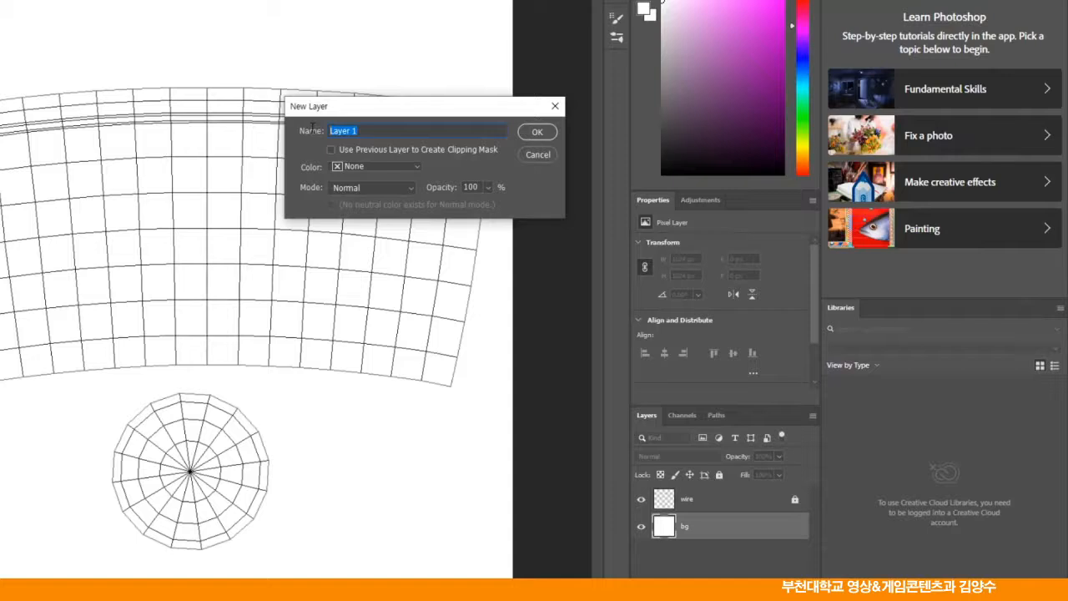
type("color")
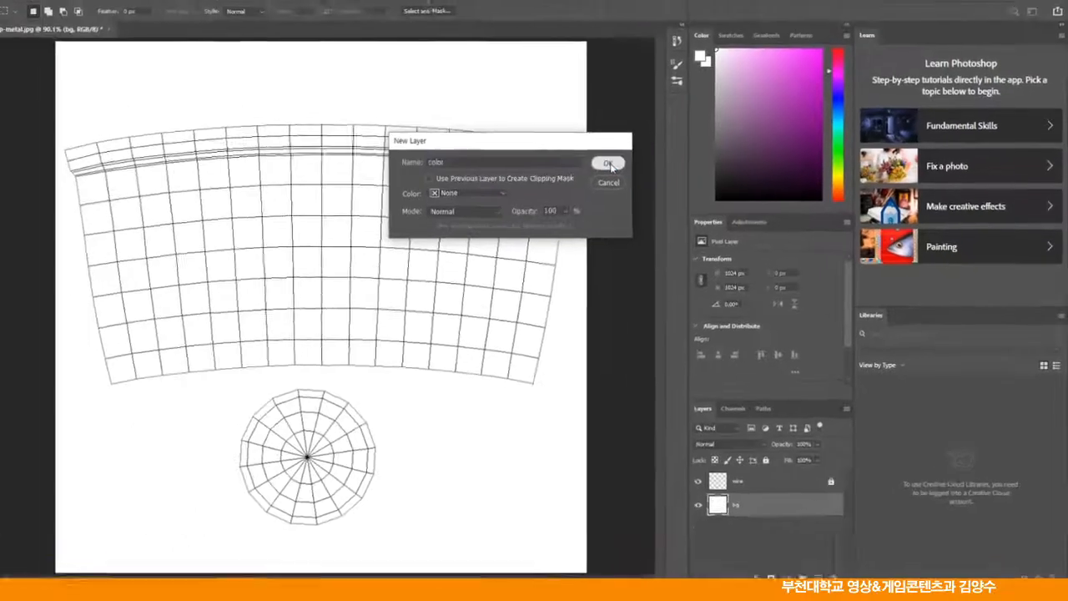
left_click(538, 132)
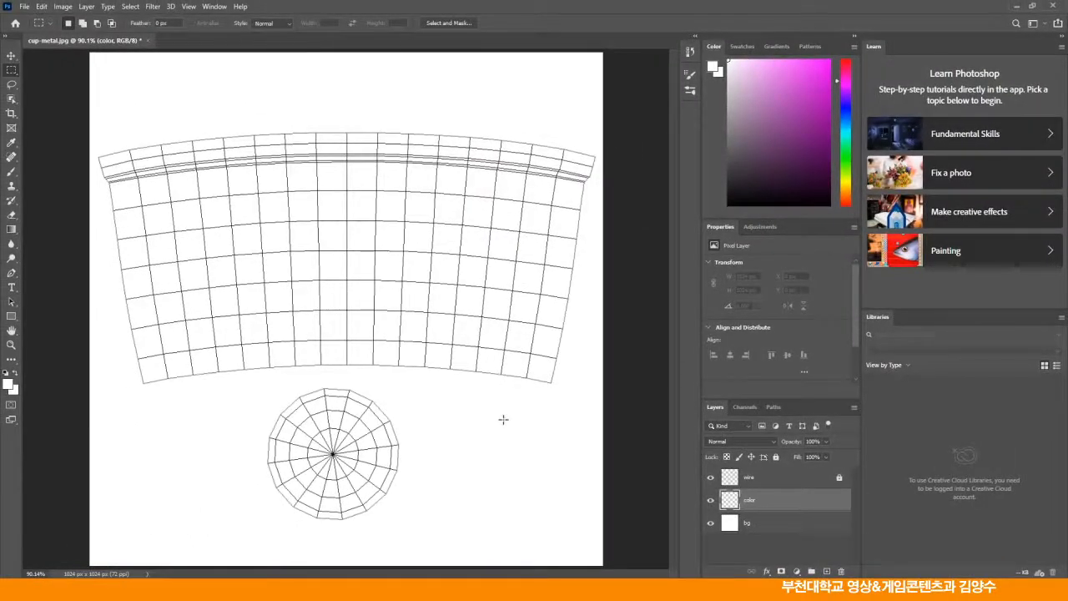
- Set the foreground color to the pale blue-gray #dbe2eb
left_click(479, 589)
left_click(8, 384)
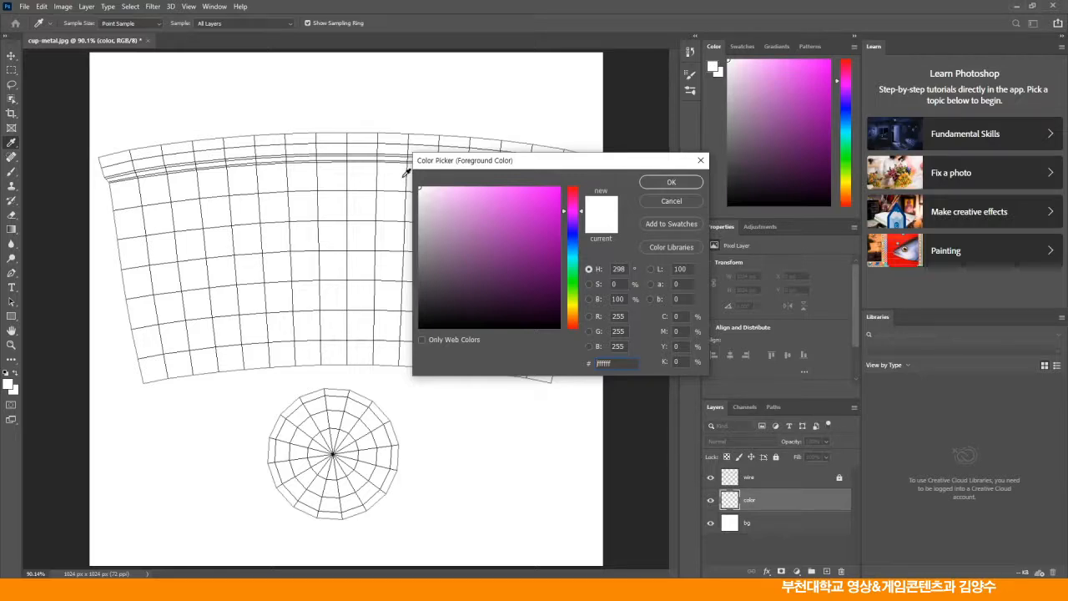
left_click(574, 257)
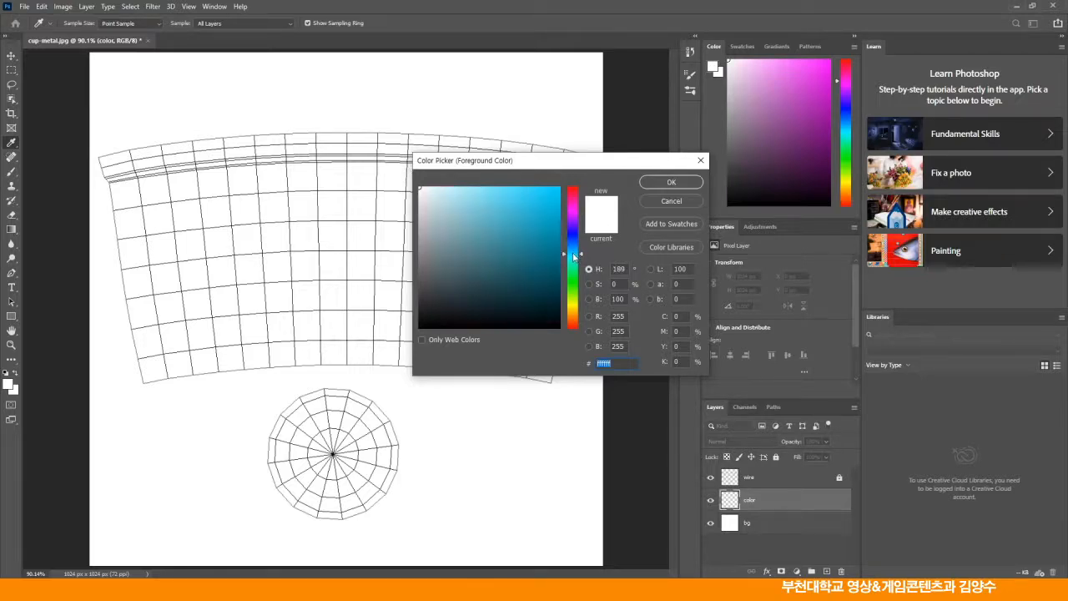
left_click(576, 246)
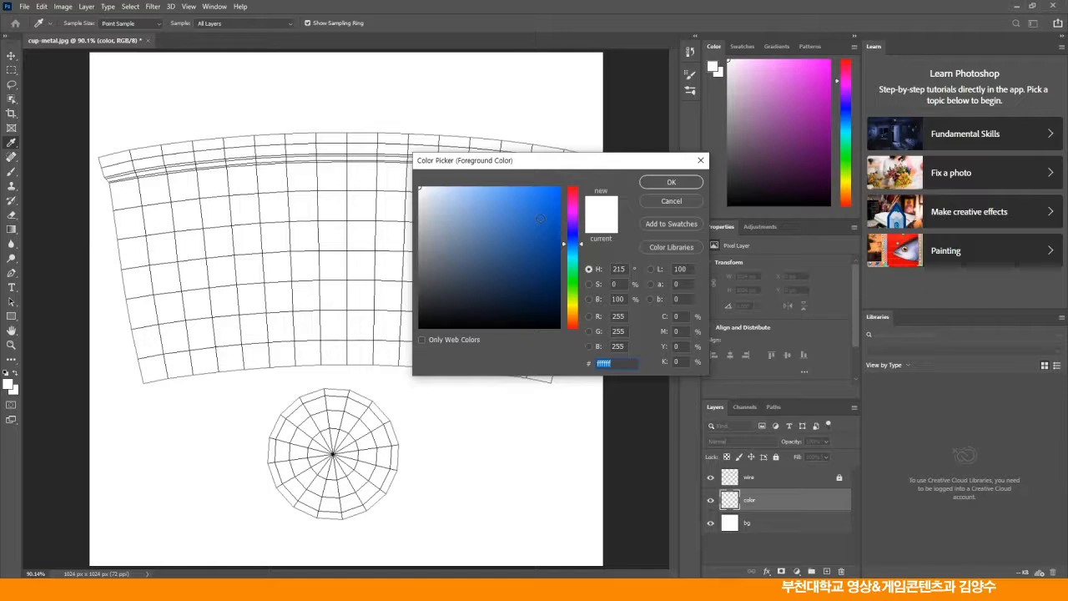
left_click_drag(510, 189, 416, 186)
left_click_drag(416, 185, 425, 185)
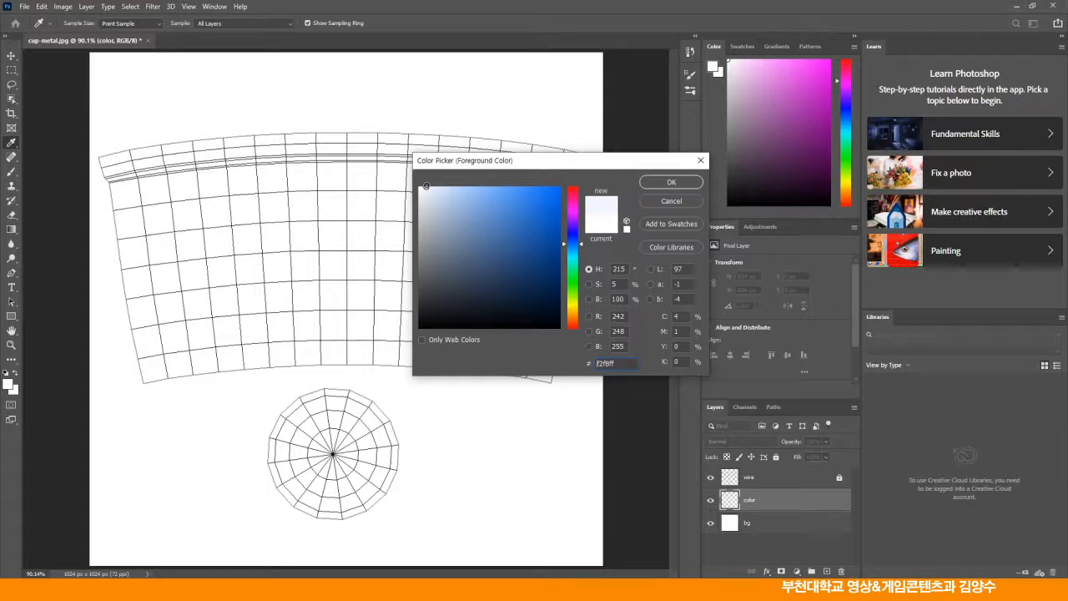
left_click_drag(426, 187, 426, 191)
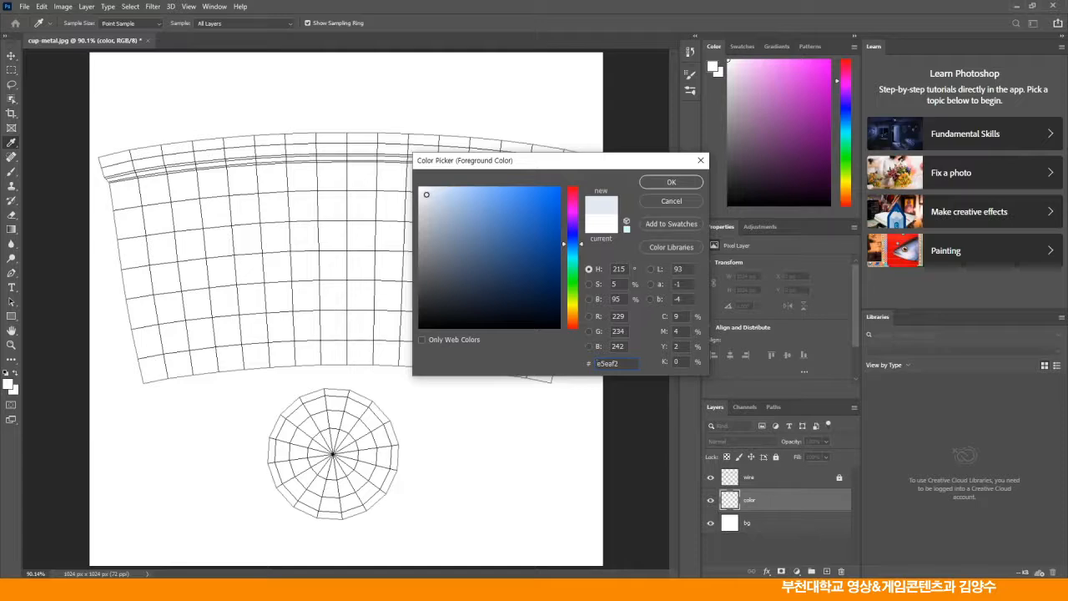
left_click_drag(426, 194, 427, 196)
left_click(428, 197)
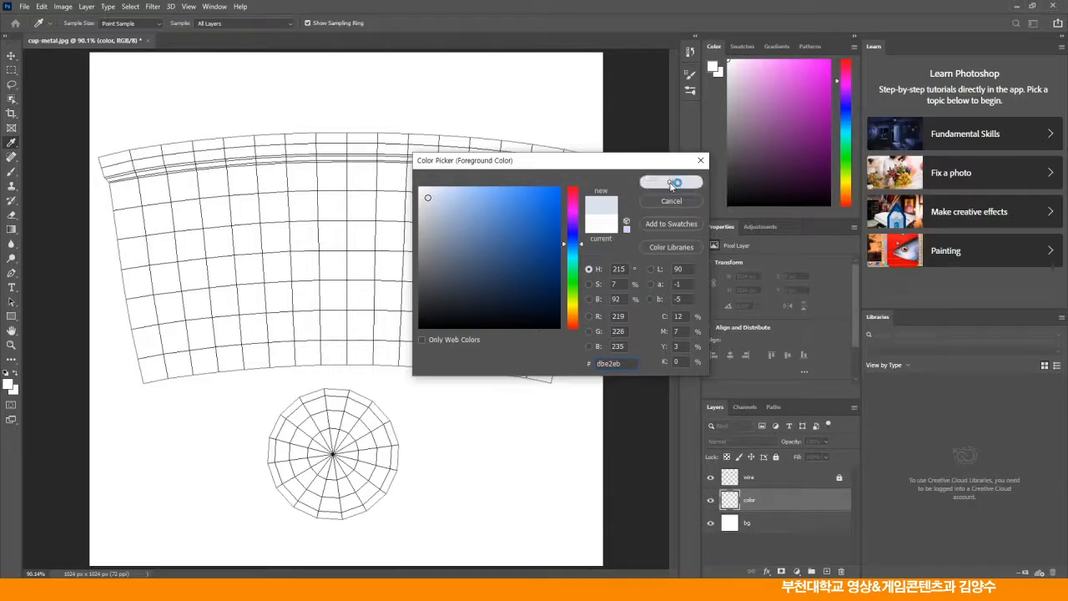
left_click(672, 181)
- Try filling the whole color layer with the foreground color in Normal mode at 100% opacity, and undo that fill
left_click(41, 7)
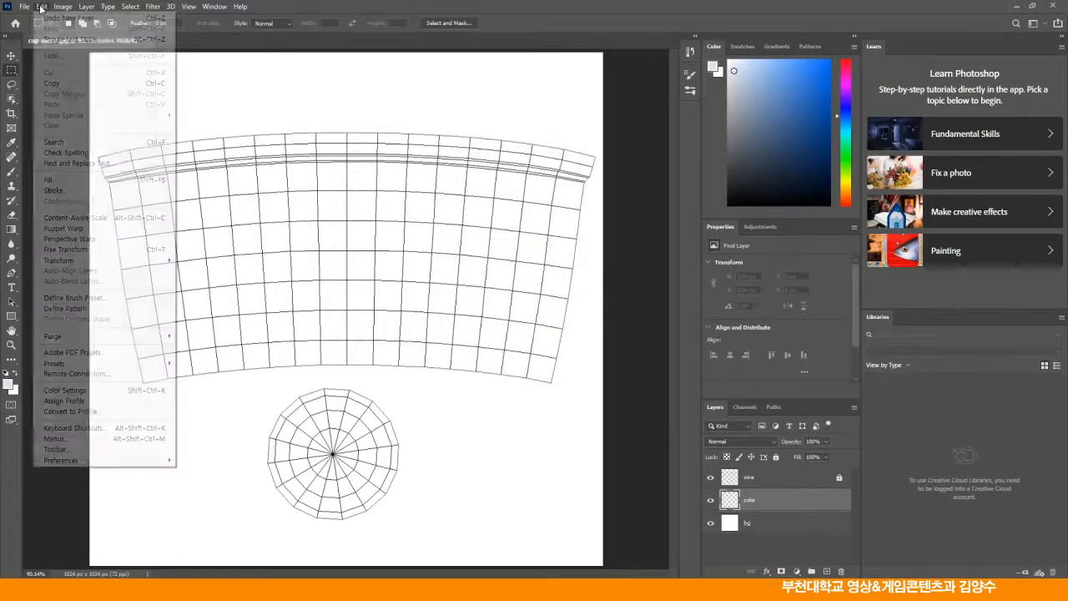
left_click(55, 181)
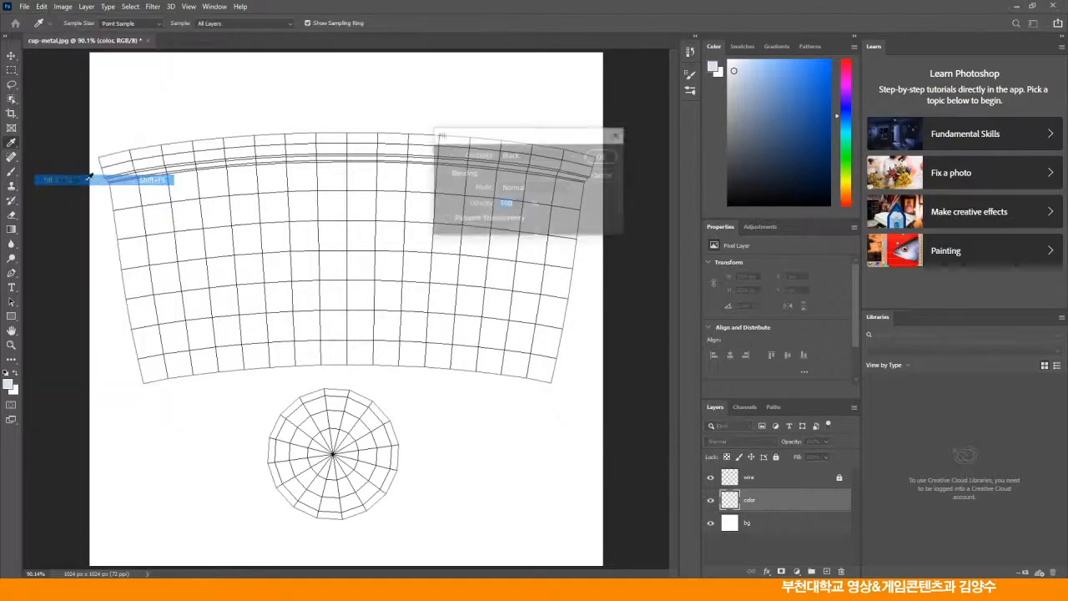
left_click(534, 155)
left_click(528, 167)
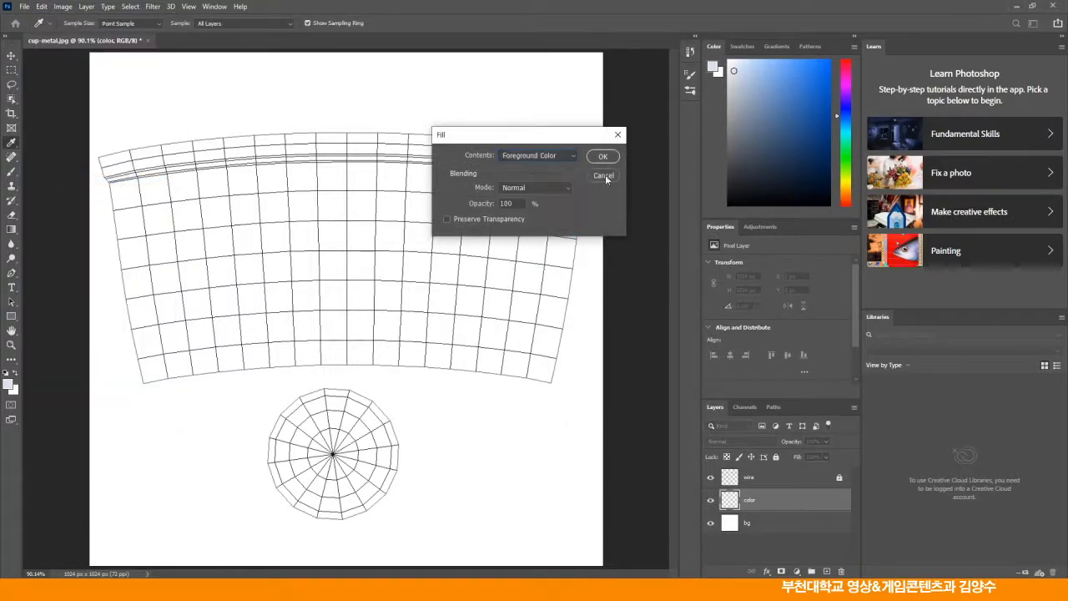
left_click(602, 156)
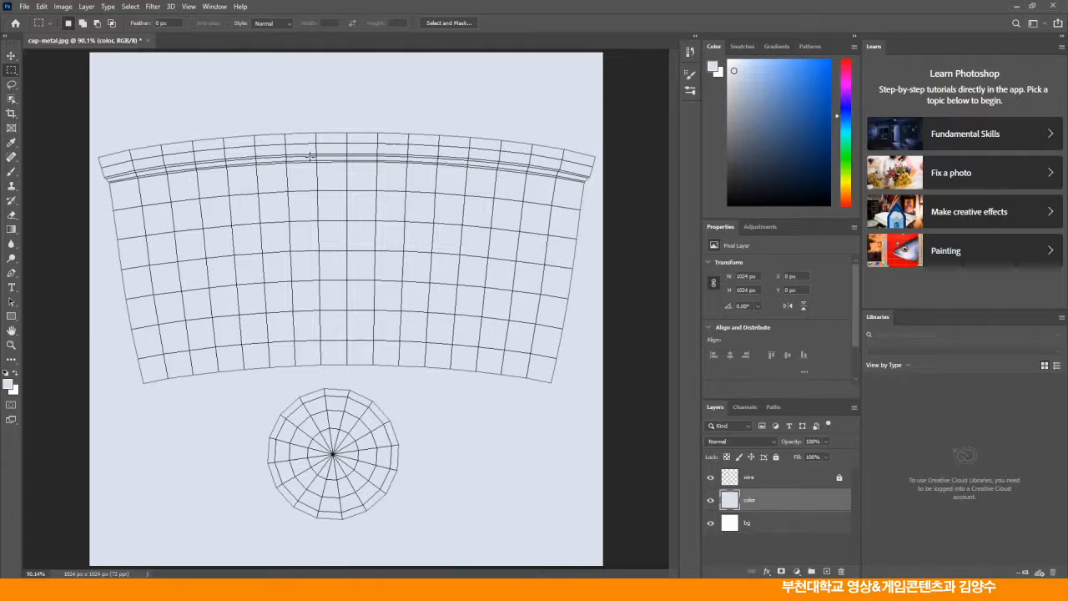
key("ctrl+z")
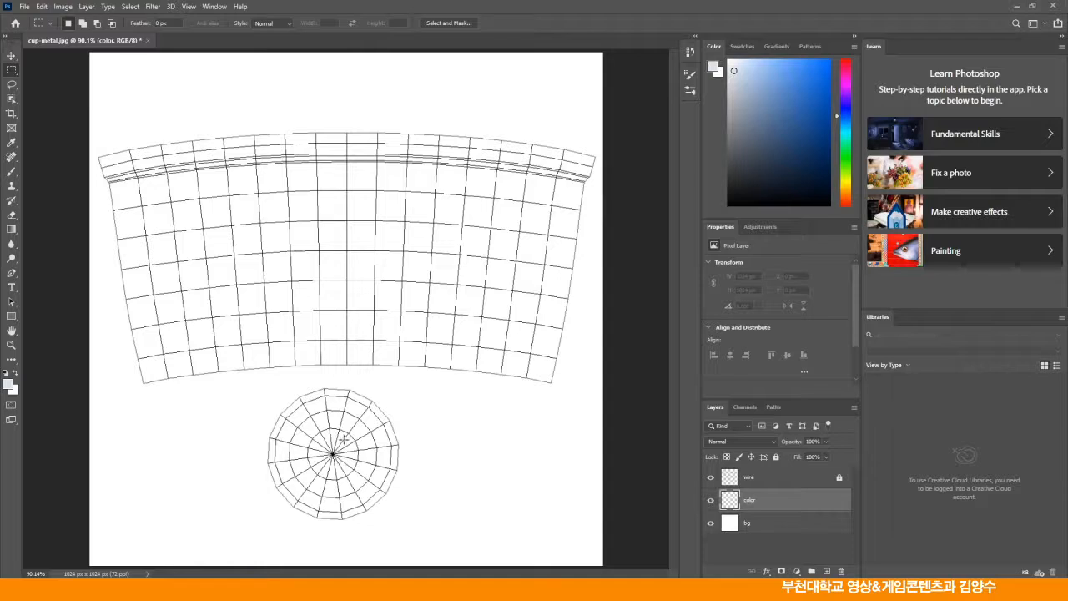
- Select a circle about 306 px wide centered on the round base wireframe, fill it with the foreground color at 100% opacity, and deselect
right_click(13, 72)
left_click(41, 86)
left_click_drag(332, 453, 412, 563, "alt")
left_click(41, 7)
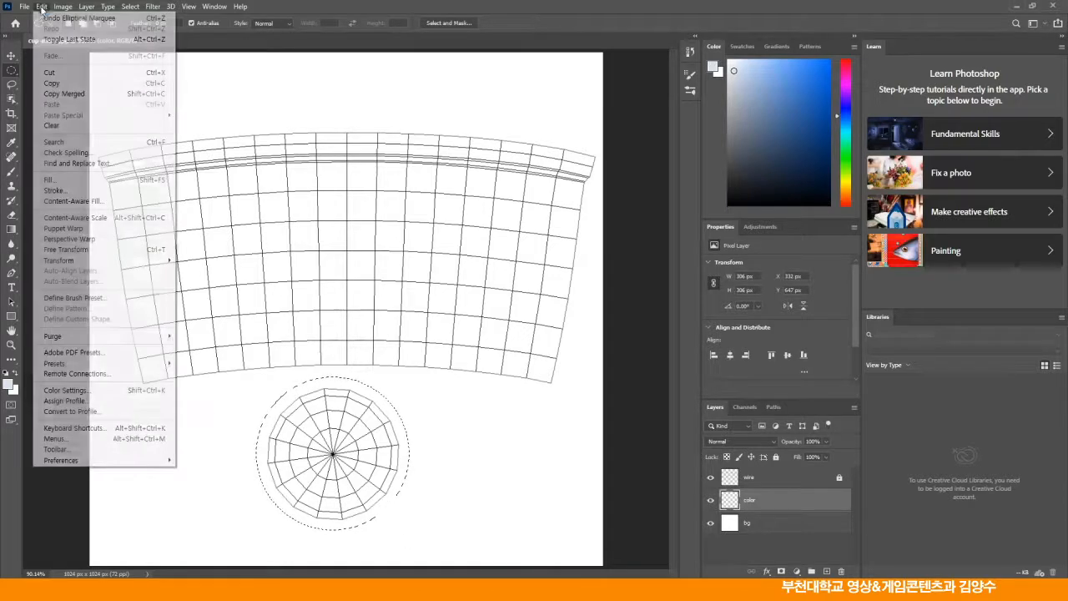
left_click(125, 180)
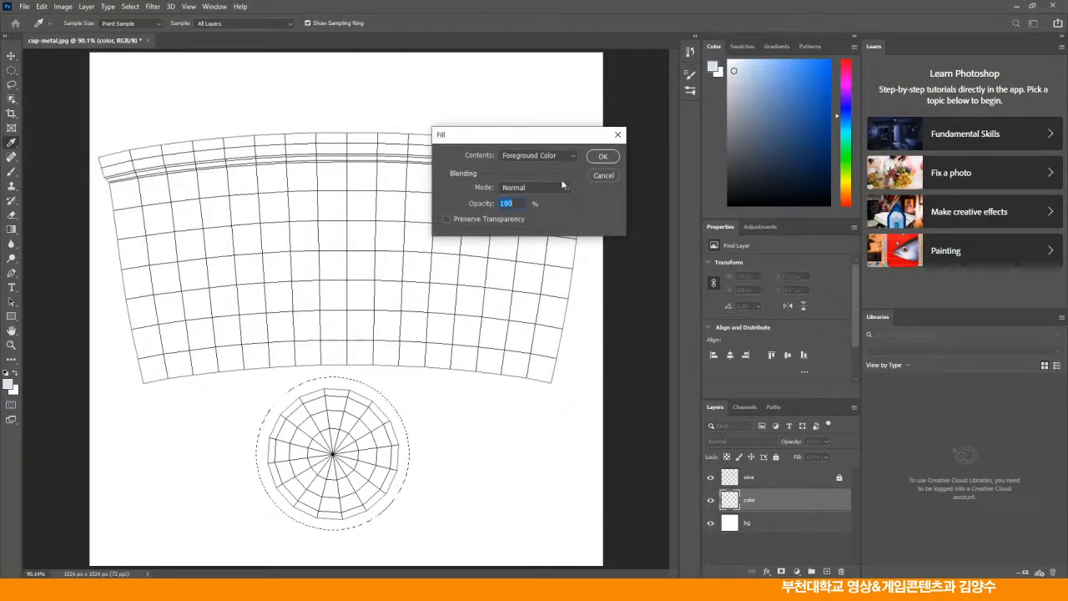
left_click(603, 156)
key("m")
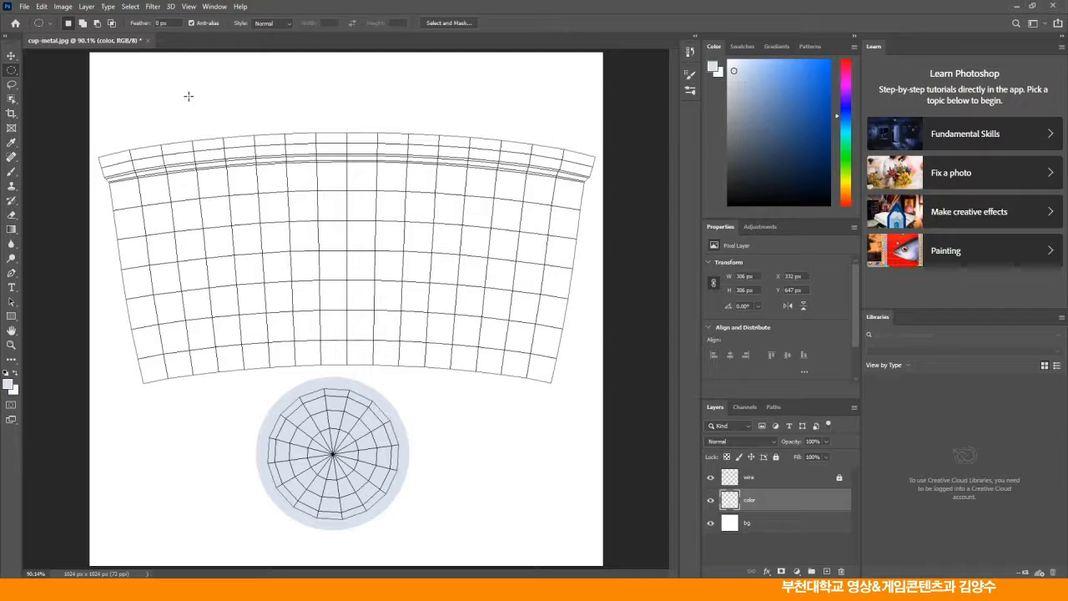
- Try painting over the cup's side wireframe with a 200 px round brush at 100% hardness and 100% opacity
left_click(12, 171)
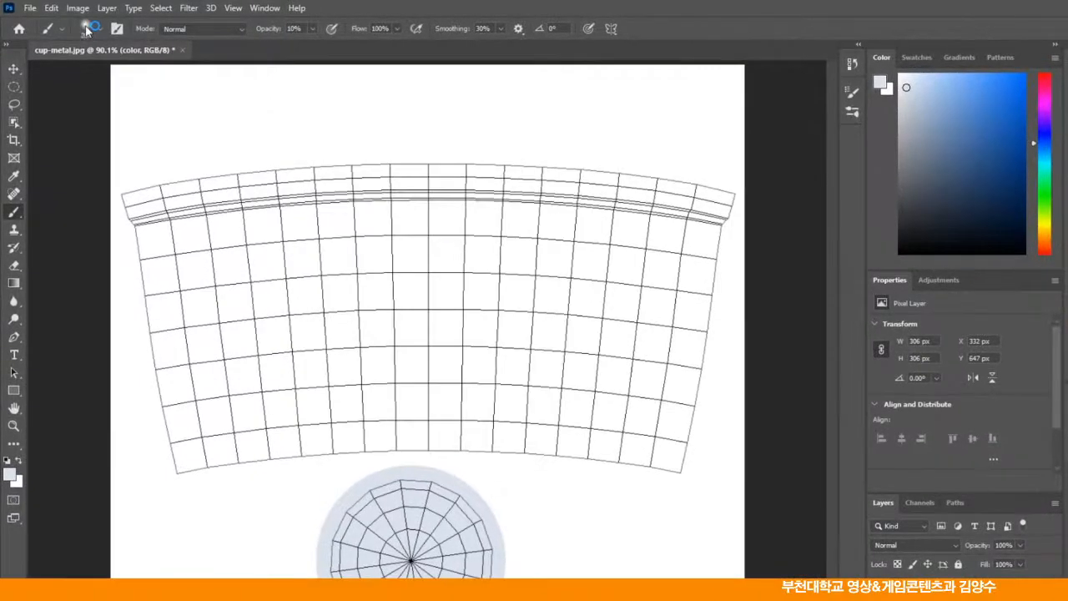
left_click(76, 25)
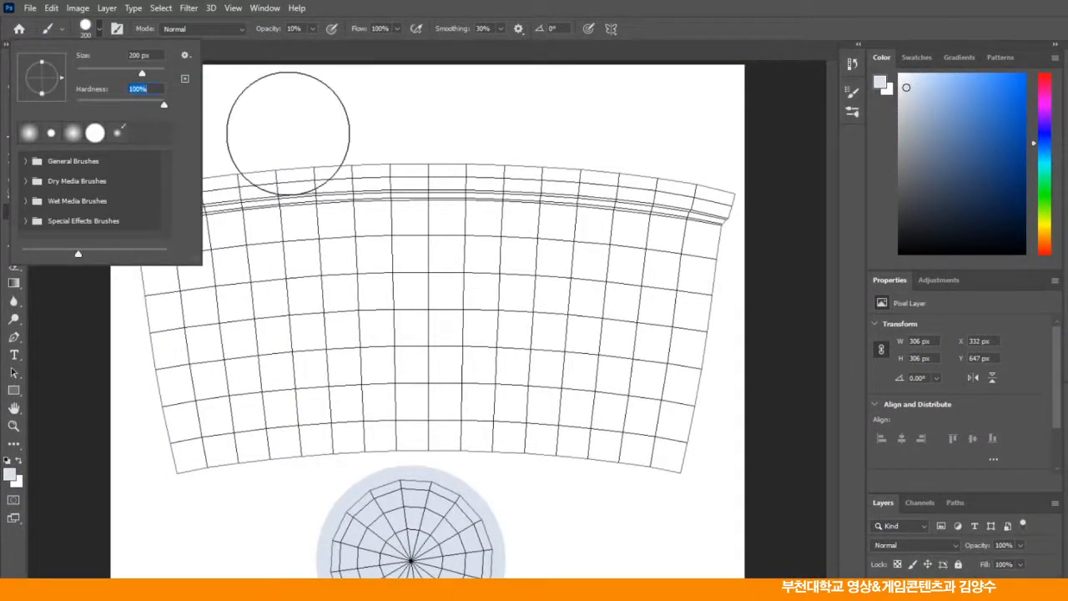
left_click(312, 28)
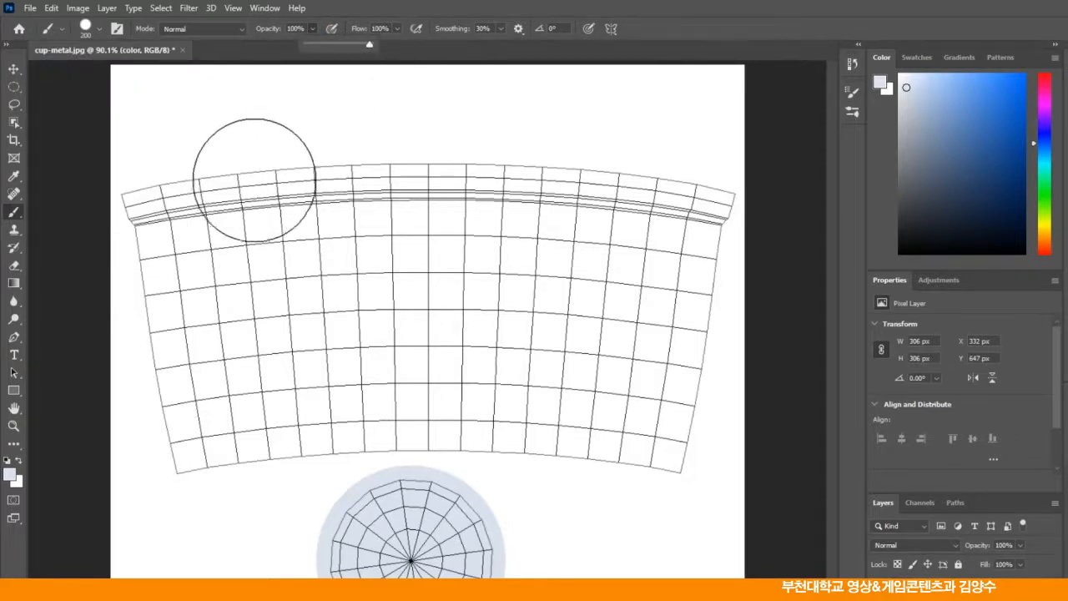
mouse_move(185, 293)
left_mouse_down()
mouse_move(242, 289)
mouse_move(246, 226)
mouse_move(233, 205)
mouse_move(147, 209)
mouse_move(513, 186)
mouse_move(715, 214)
mouse_move(316, 322)
mouse_move(179, 393)
mouse_move(658, 413)
mouse_move(570, 325)
mouse_move(691, 305)
mouse_move(660, 405)
mouse_move(246, 389)
mouse_move(259, 421)
mouse_move(258, 389)
mouse_move(410, 315)
mouse_move(302, 250)
left_mouse_up()
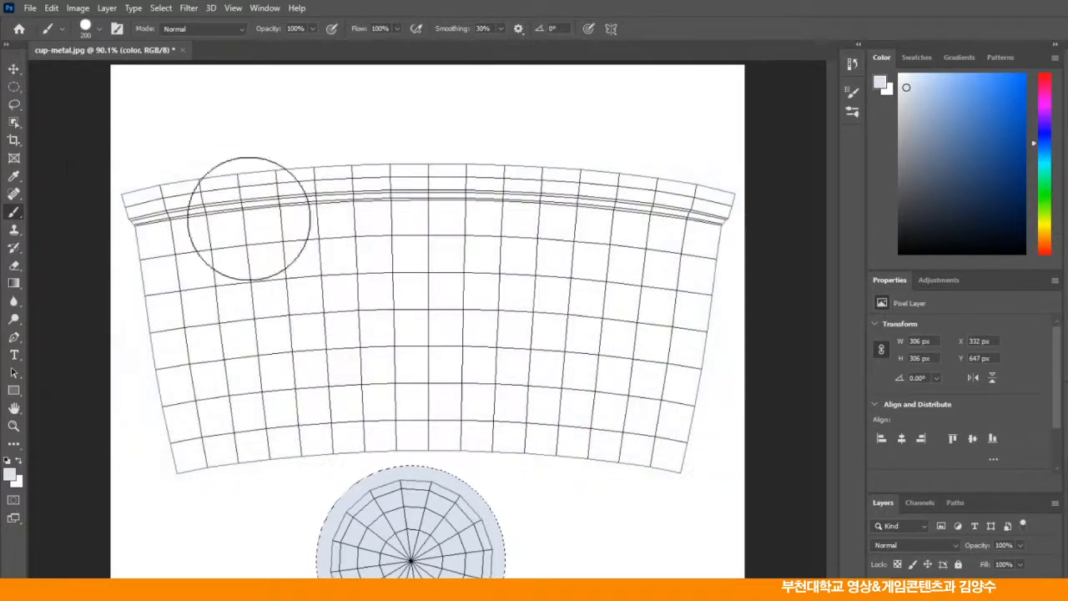
- Lasso an area about 1036 by 556 px slightly outside the cup's side wireframe, fill it with the foreground color at 100% opacity, and deselect
left_click(13, 105)
left_click(71, 145)
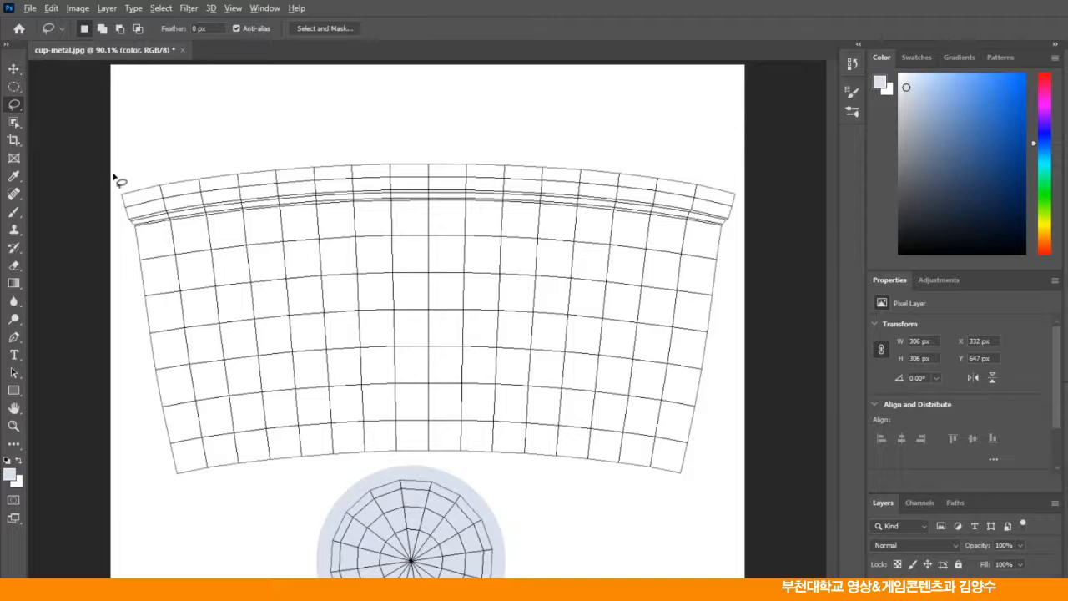
mouse_move(117, 173)
left_mouse_down()
mouse_move(186, 155)
mouse_move(294, 158)
mouse_move(305, 148)
mouse_move(553, 150)
mouse_move(752, 178)
left_mouse_up()
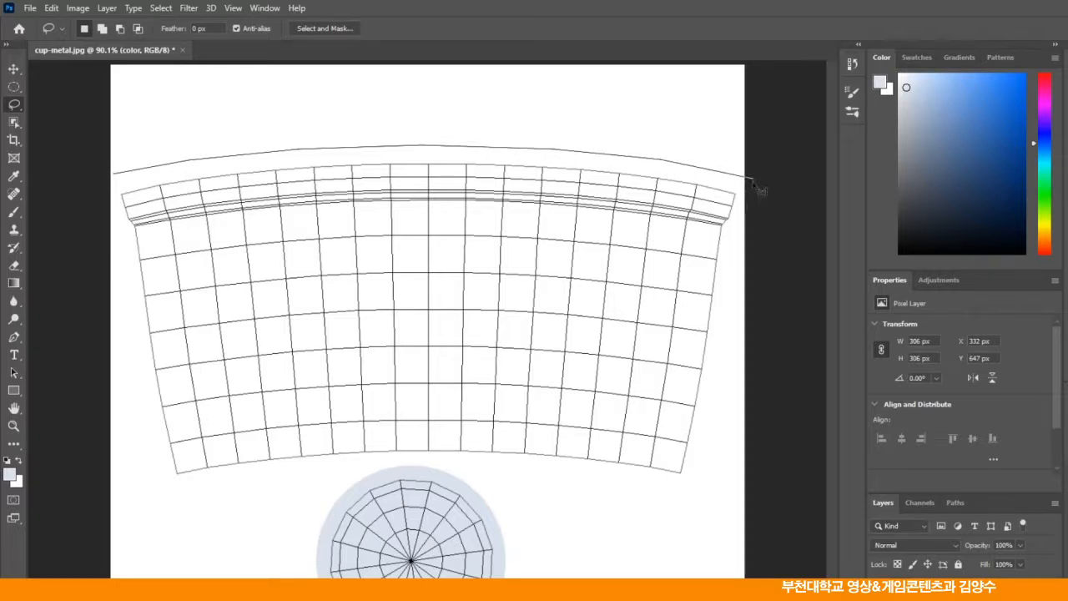
mouse_move(738, 248)
left_mouse_down()
mouse_move(708, 456)
mouse_move(694, 482)
mouse_move(354, 458)
mouse_move(173, 489)
mouse_move(116, 207)
left_mouse_up()
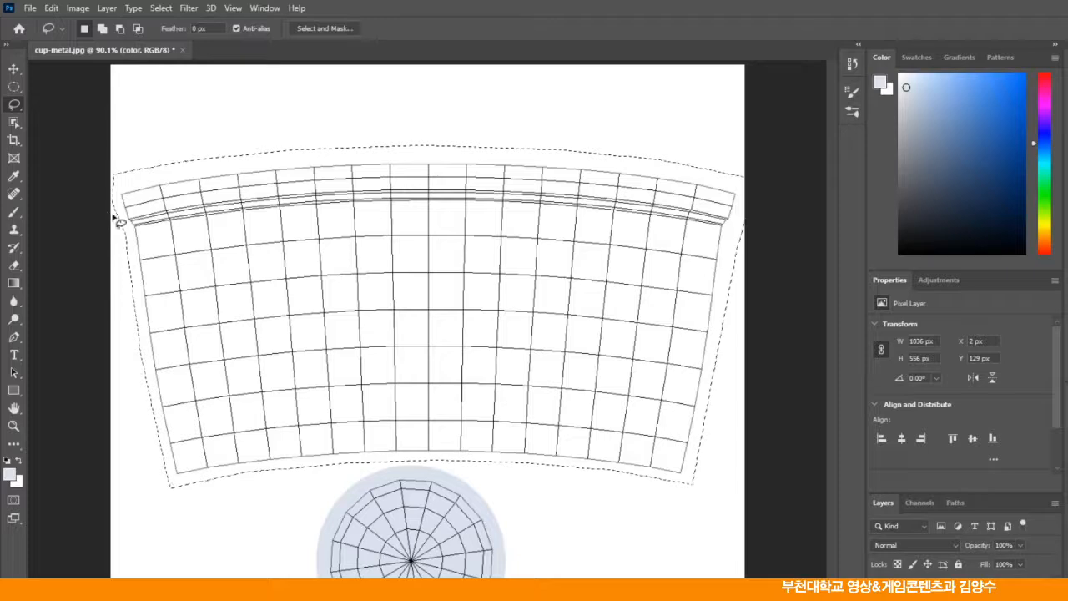
left_click(51, 7)
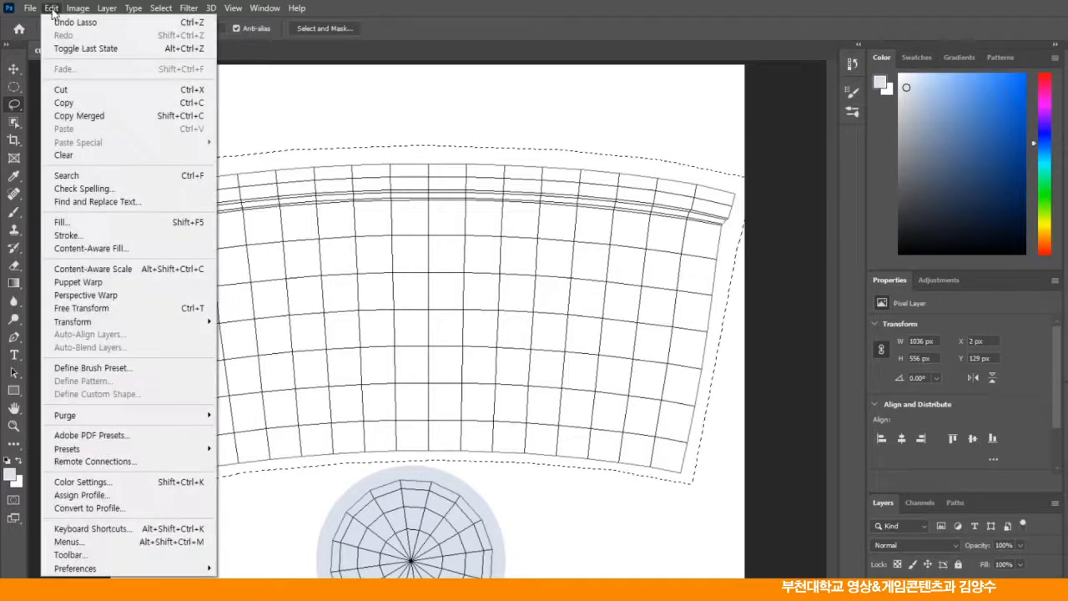
left_click(83, 222)
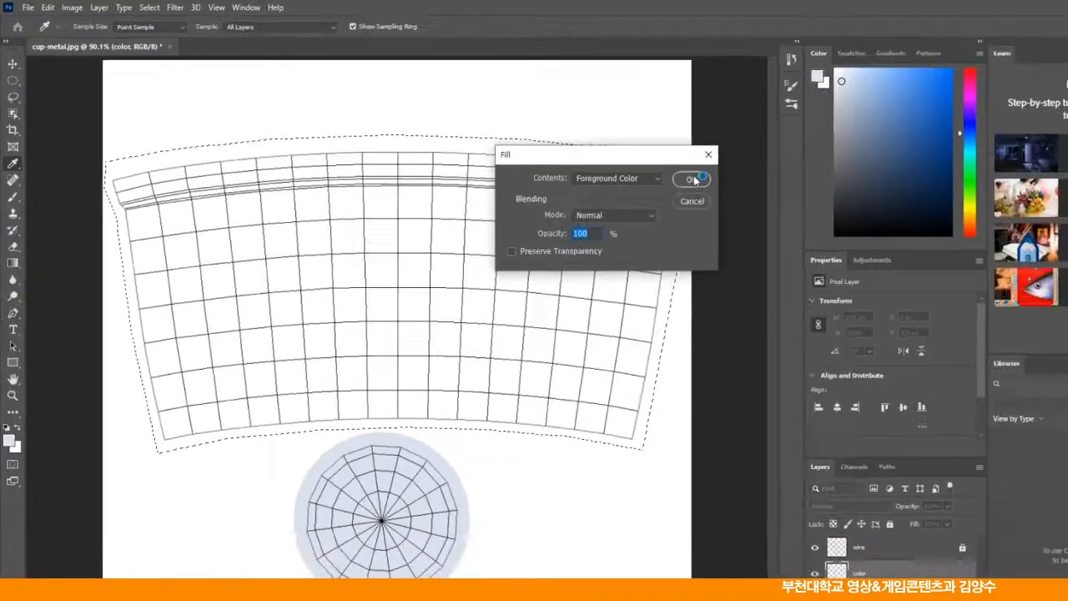
left_click(742, 191)
key("m")
key("ctrl+d")
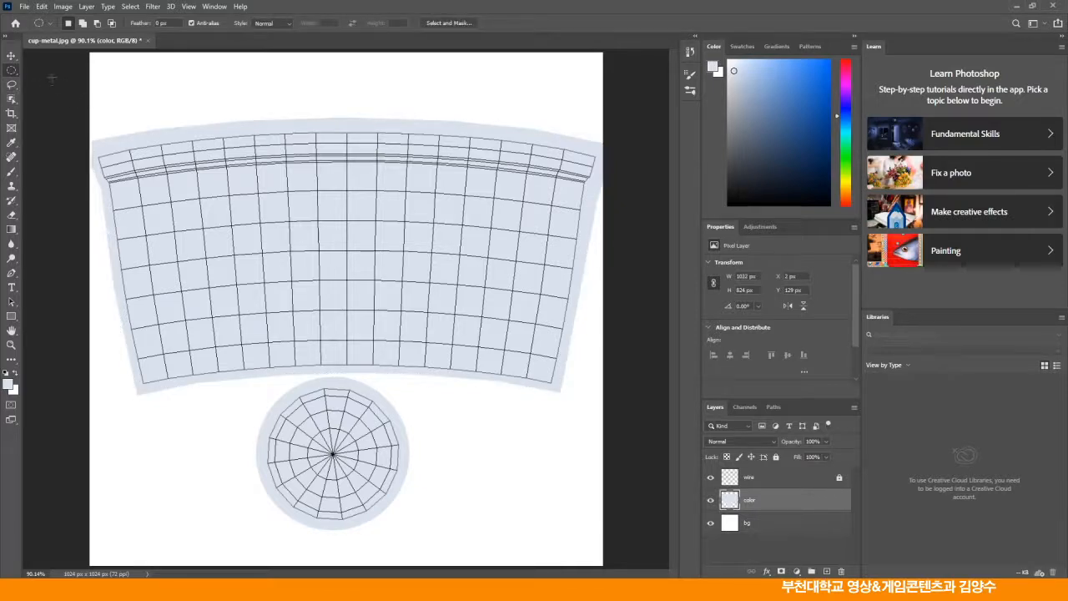
- Save the layered document as the Photoshop file cup-metal in the 7th folder, keeping layers, alpha channels and Maximize Compatibility enabled
left_click(11, 55)
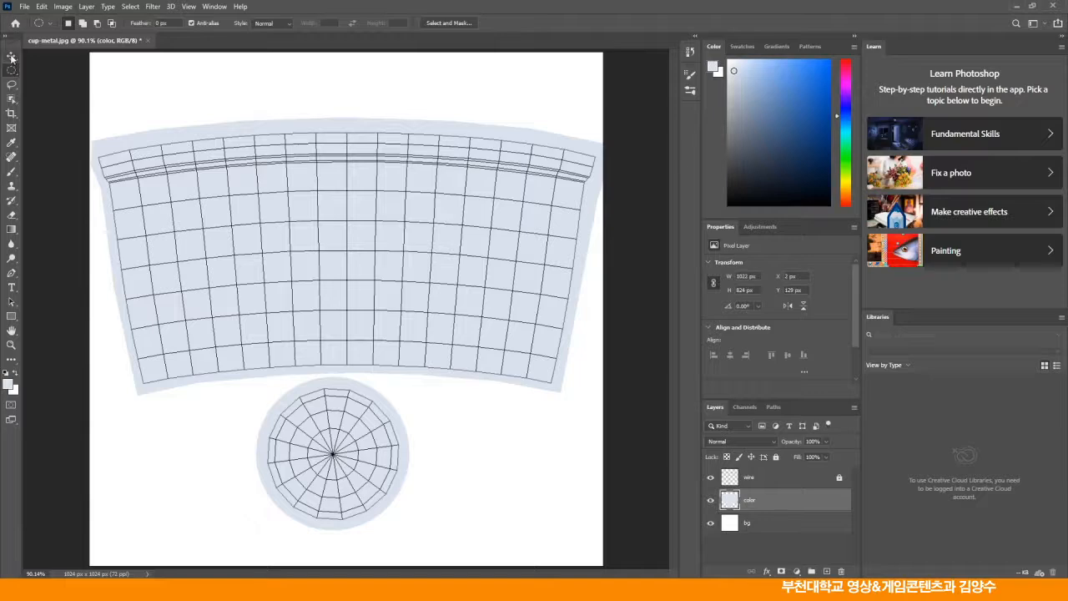
left_click(24, 6)
left_click(46, 132)
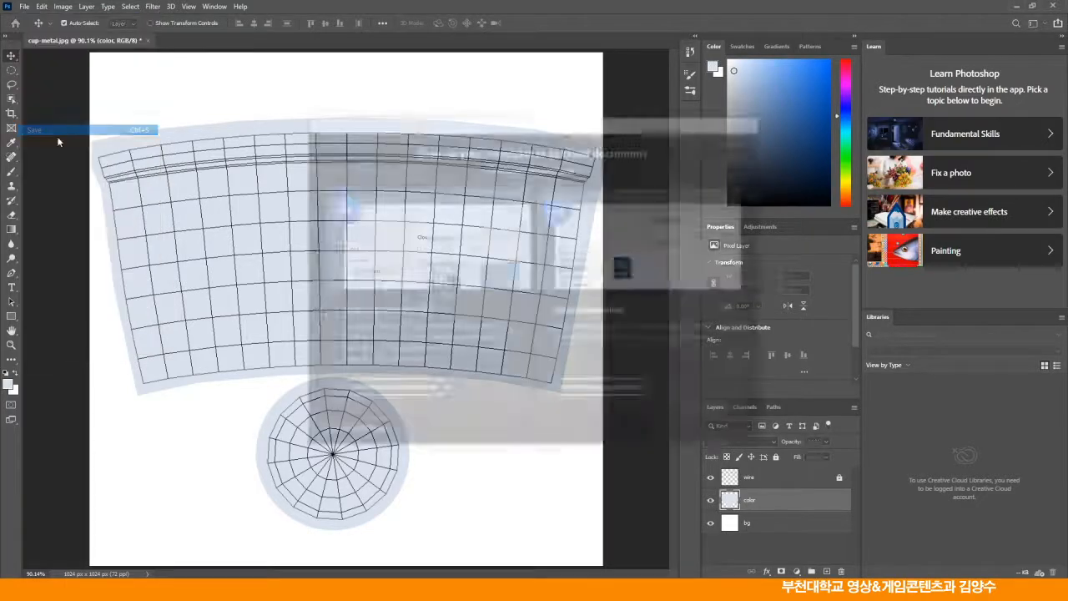
left_click(588, 392)
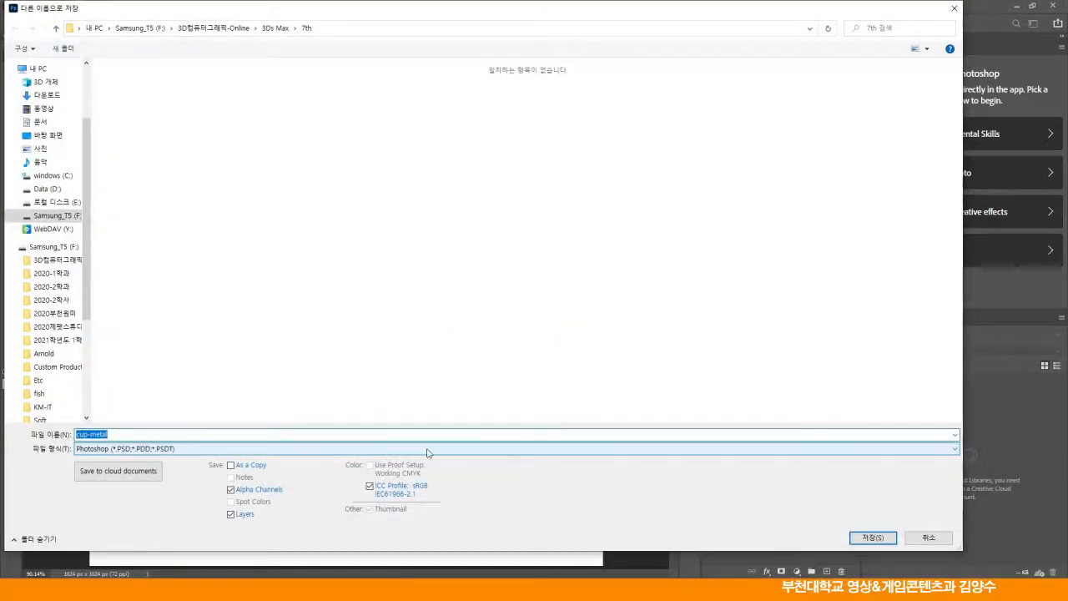
left_click(872, 537)
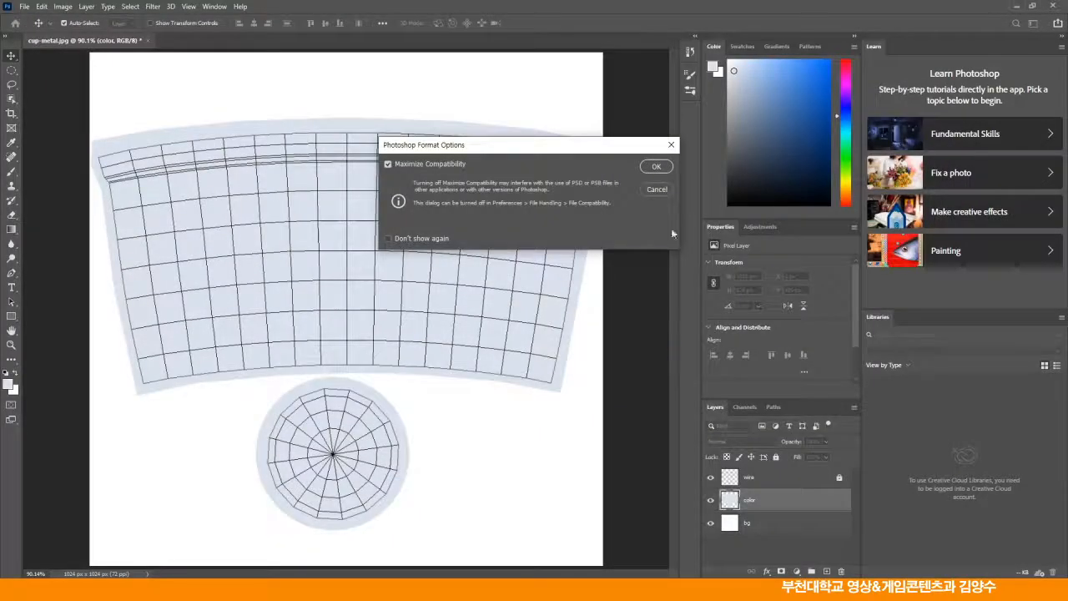
left_click(656, 167)
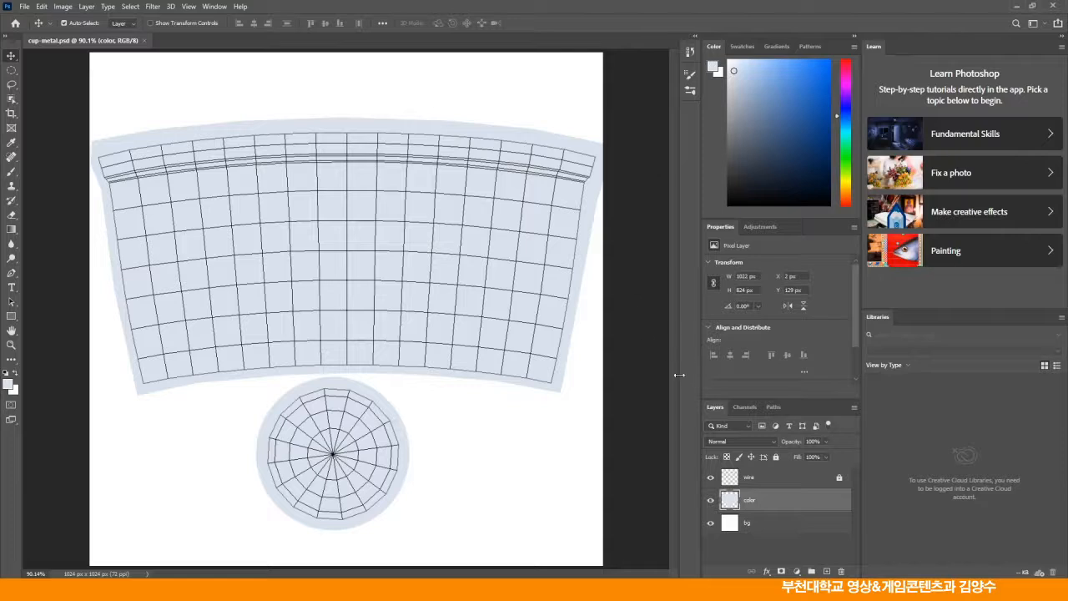
- Hide the wire layer and save a JPEG copy named cup-metal-01 in the 7th folder at quality 12, Baseline Standard
left_click(710, 477)
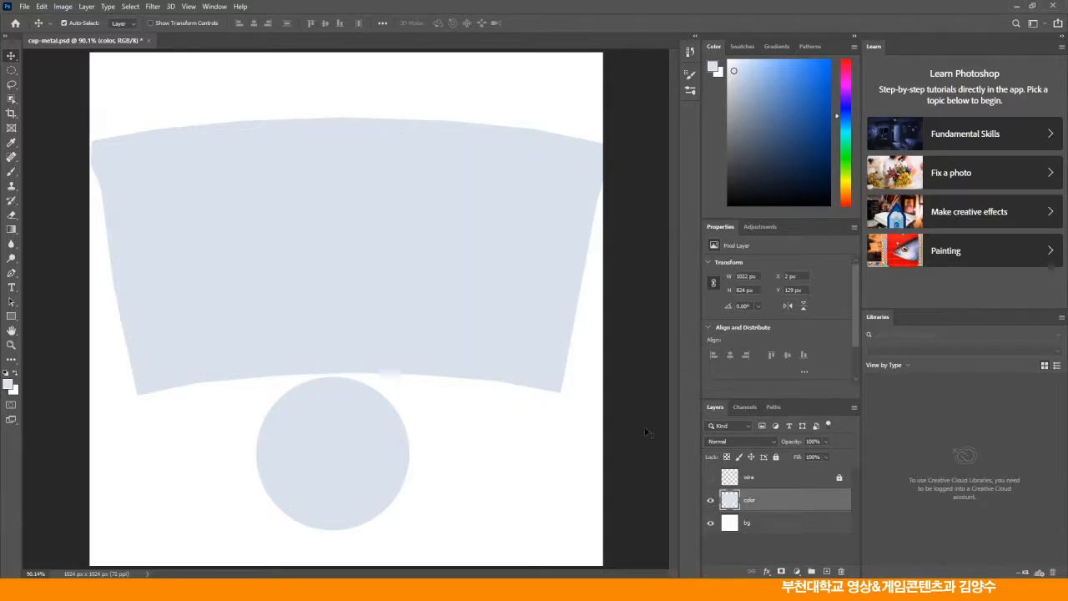
left_click(25, 9)
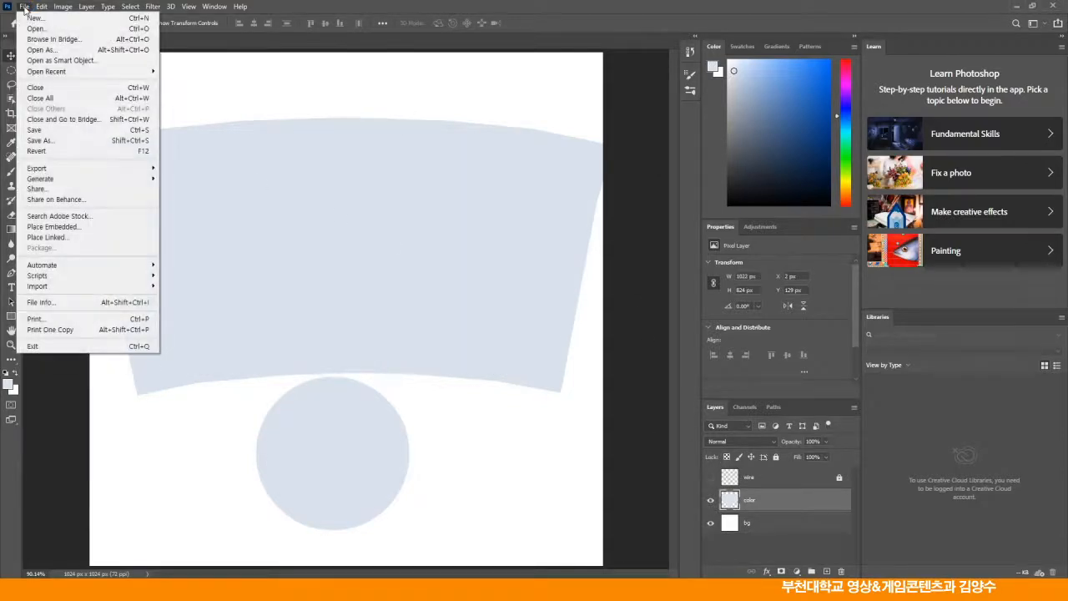
left_click(44, 141)
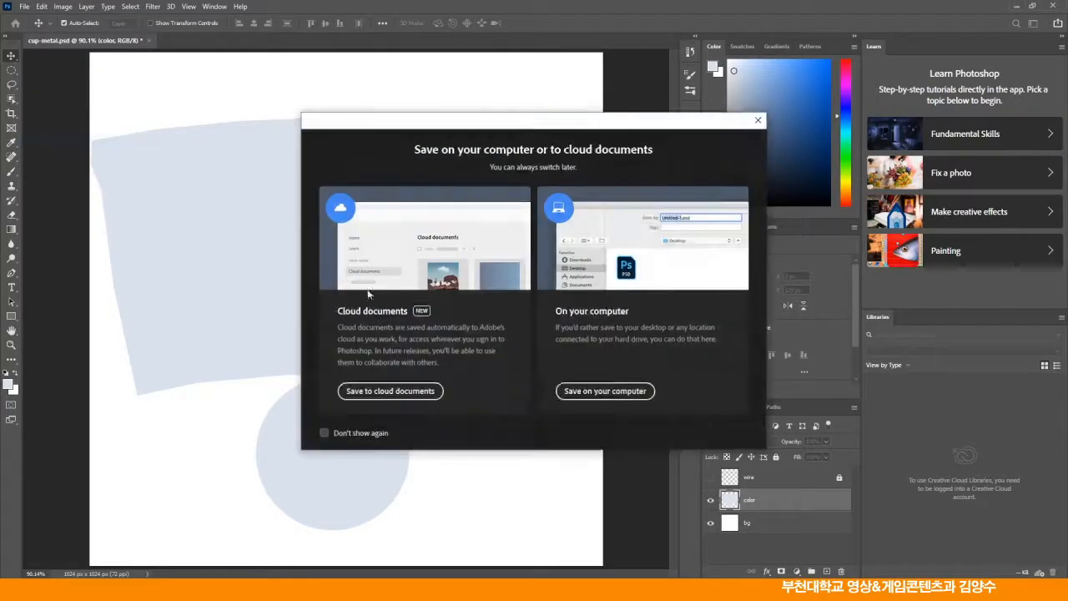
left_click(585, 385)
left_click(133, 448)
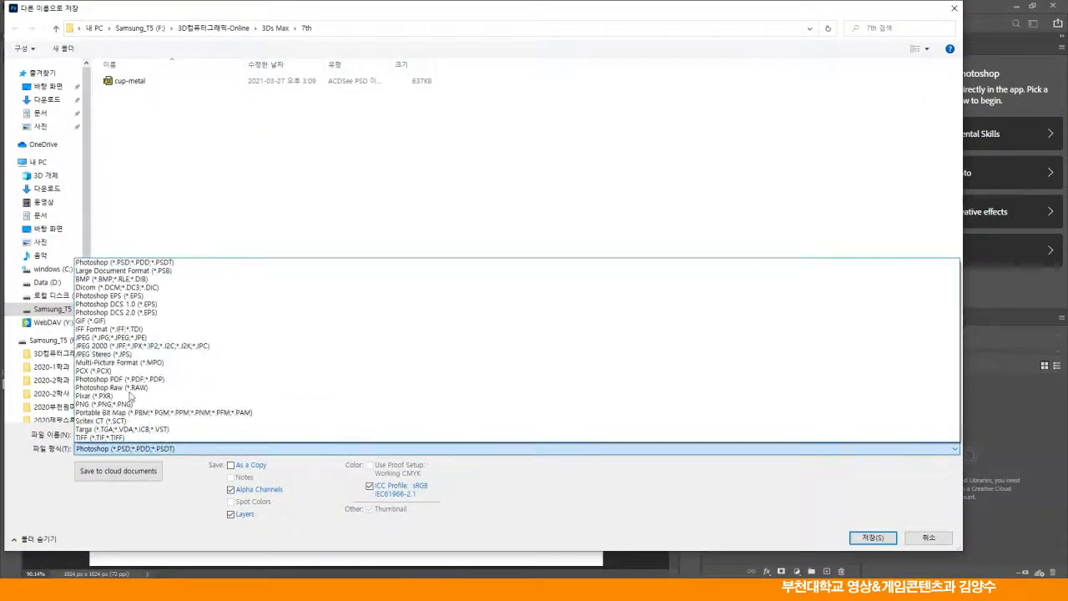
left_click(111, 337)
left_click(128, 433)
type("-01")
left_click(873, 537)
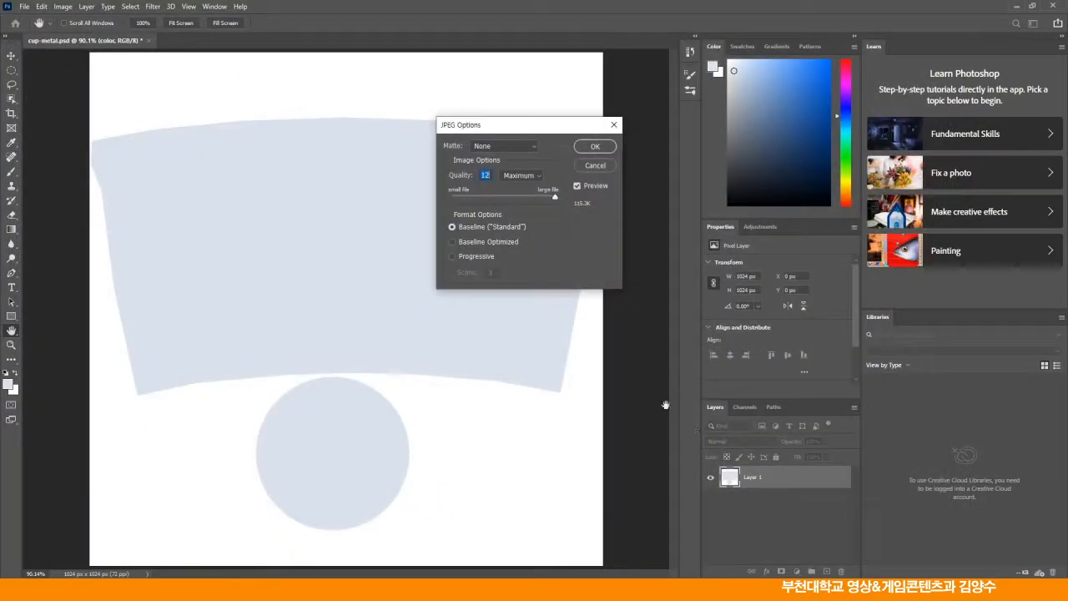
left_click(598, 149)
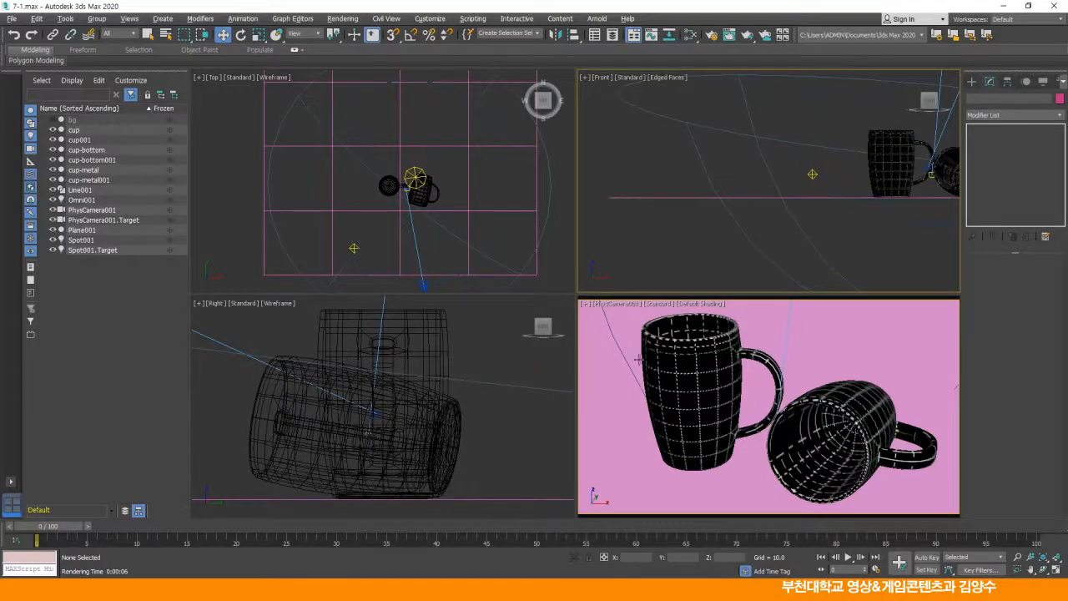
- Switch to 3ds Max, open the maximized Slate Material Editor, and enlarge and spread out the Map #3, Map #4 and Map #5 previews
left_click(690, 35)
middle_click_drag(398, 247, 521, 286)
scroll(294, 228, "down", 1)
left_click(631, 26)
scroll(572, 293, "up", 2)
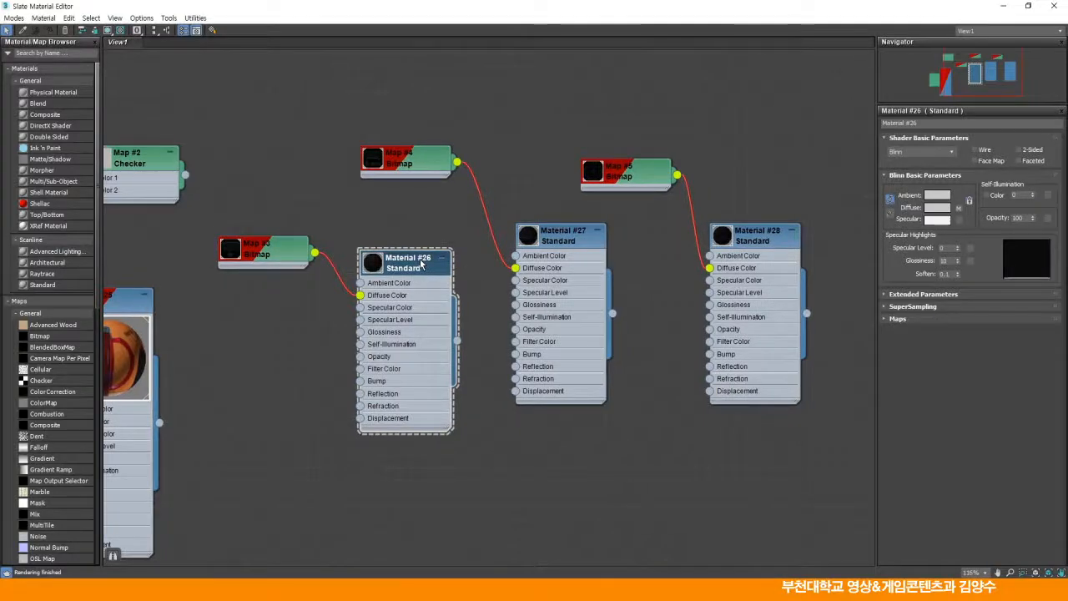
double_click(228, 252)
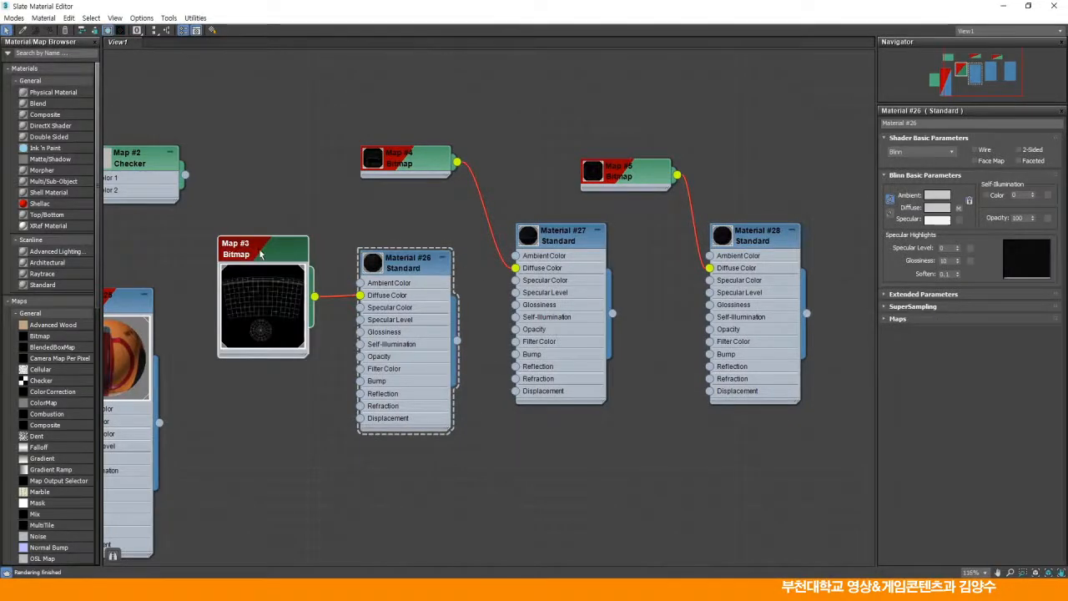
left_click_drag(252, 253, 240, 241)
double_click(372, 157)
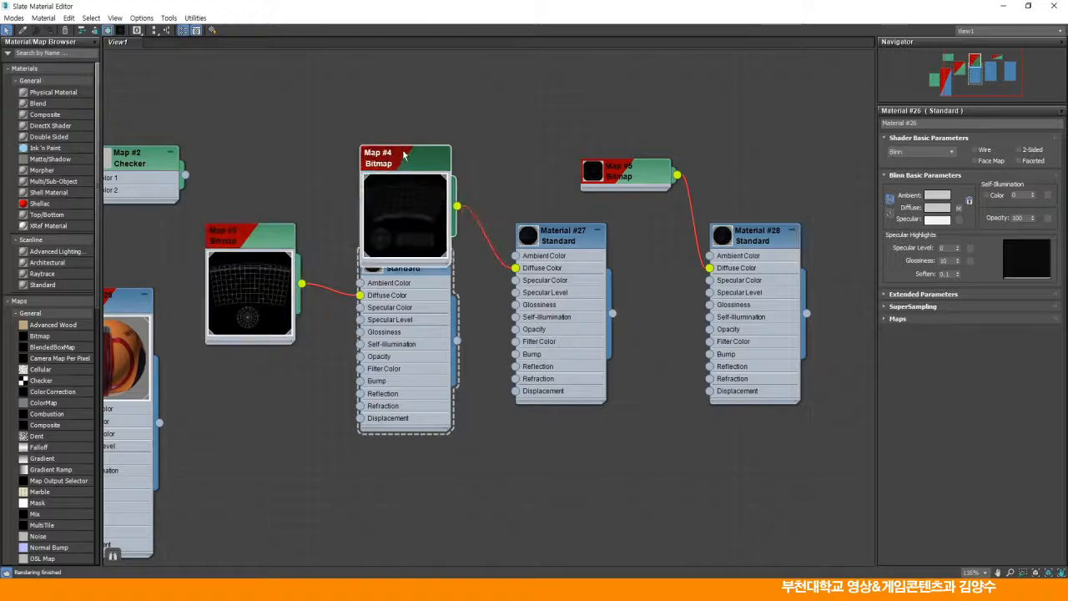
left_click_drag(404, 156, 457, 91)
double_click(626, 171)
left_click_drag(626, 171, 651, 82)
- Reposition the Material #26, #27 and #28 nodes so they clear the enlarged bitmap nodes
left_click_drag(568, 249, 581, 288)
left_click_drag(418, 271, 406, 283)
left_click_drag(755, 240, 768, 265)
mouse_move(388, 276)
left_mouse_down()
mouse_move(391, 264)
mouse_move(385, 272)
left_mouse_up()
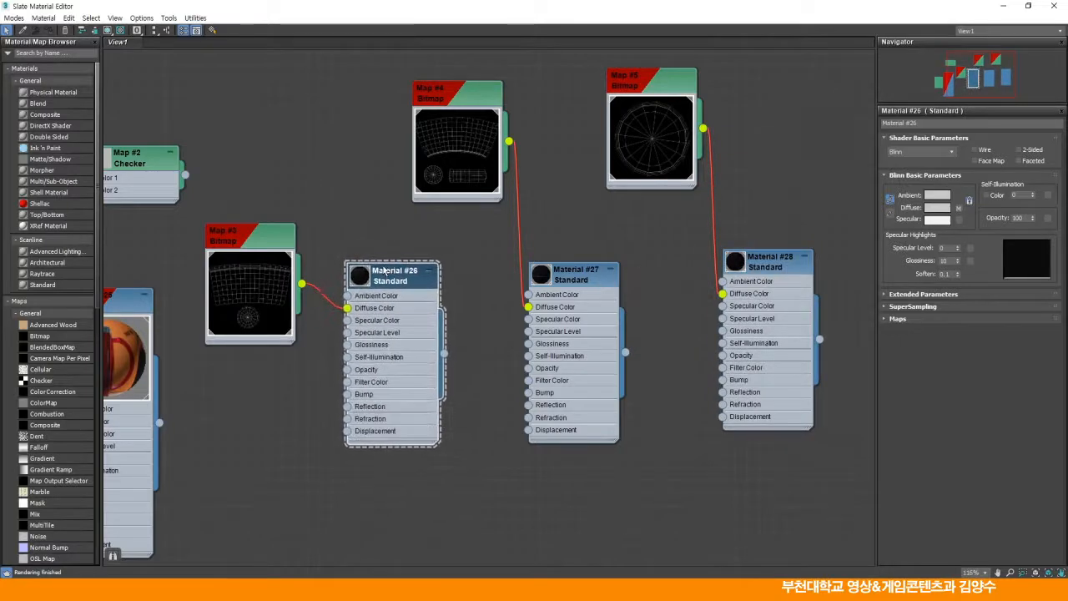
- Replace the image of the Map #3 bitmap with cup-metal-01.jpg from the 7th folder
left_click(261, 244)
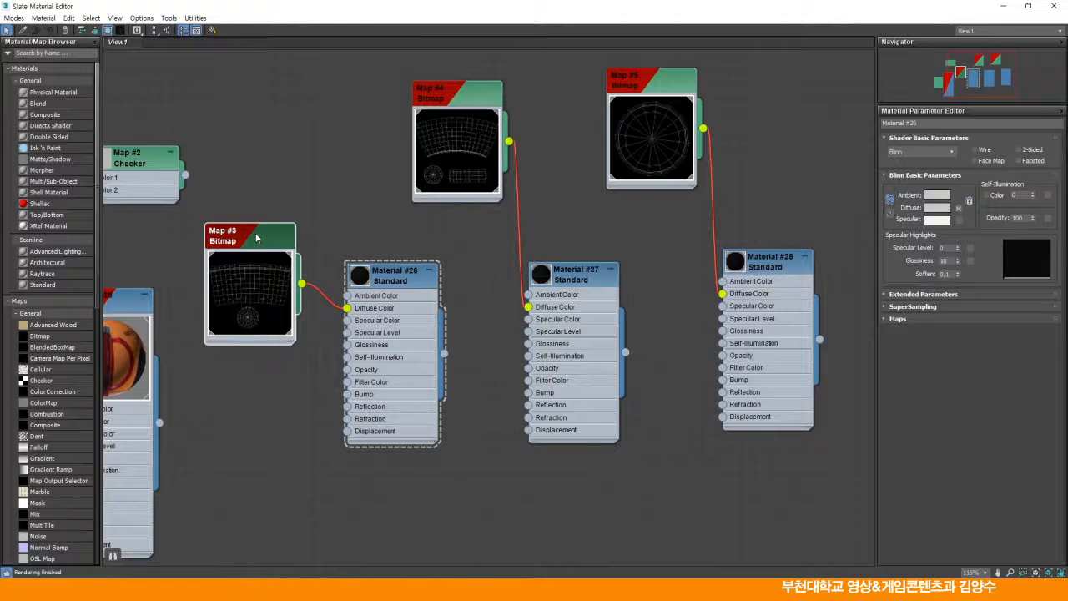
double_click(256, 239)
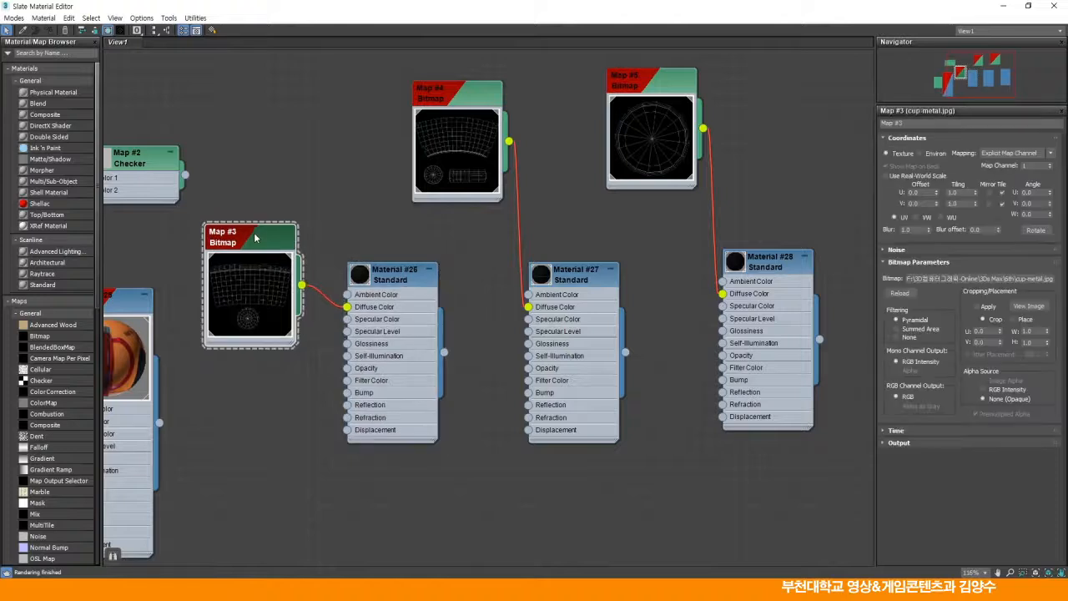
left_click(953, 279)
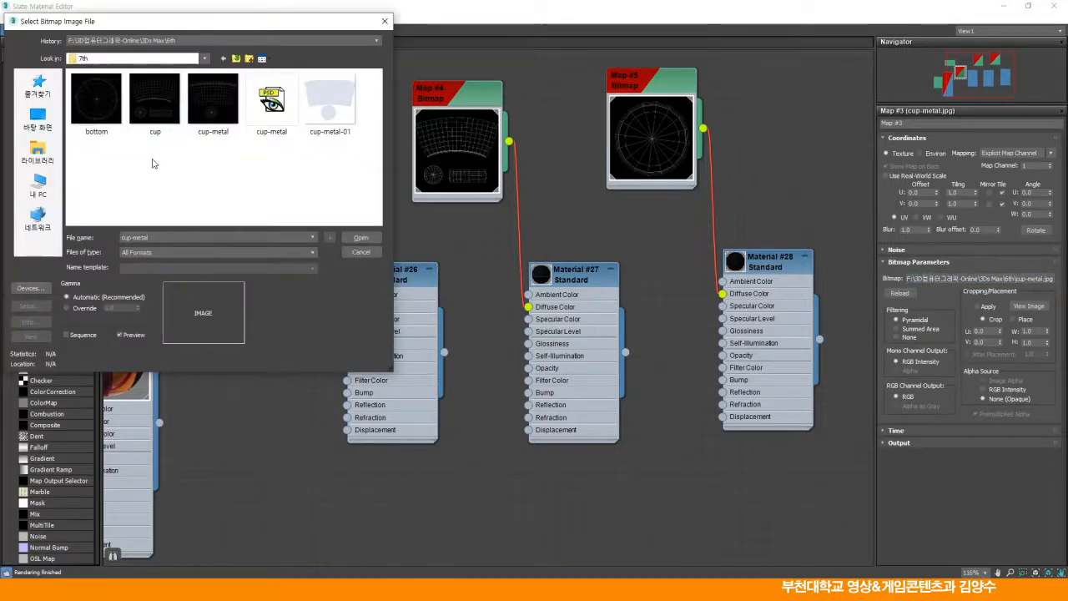
left_click(330, 105)
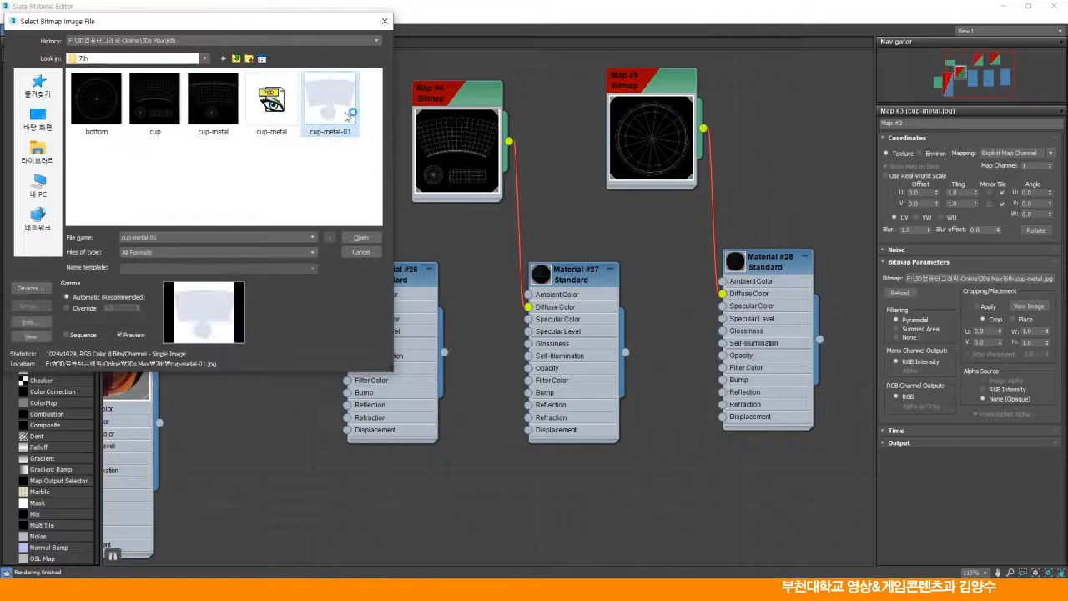
left_click(360, 238)
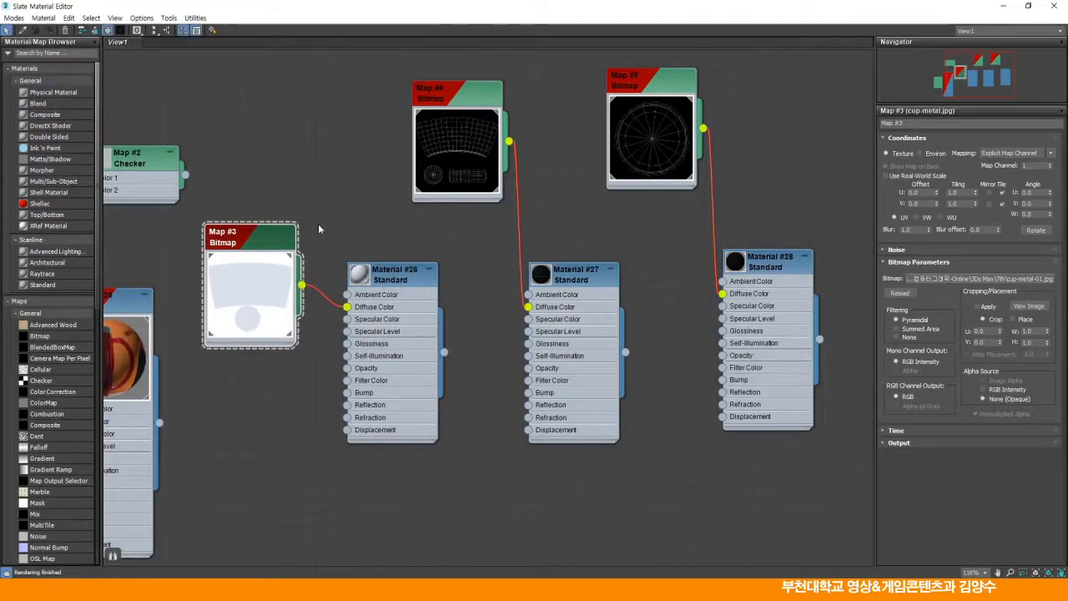
- Close the material editor and render the PhysCamera001 view to check the new texture on the cups
left_click(1027, 6)
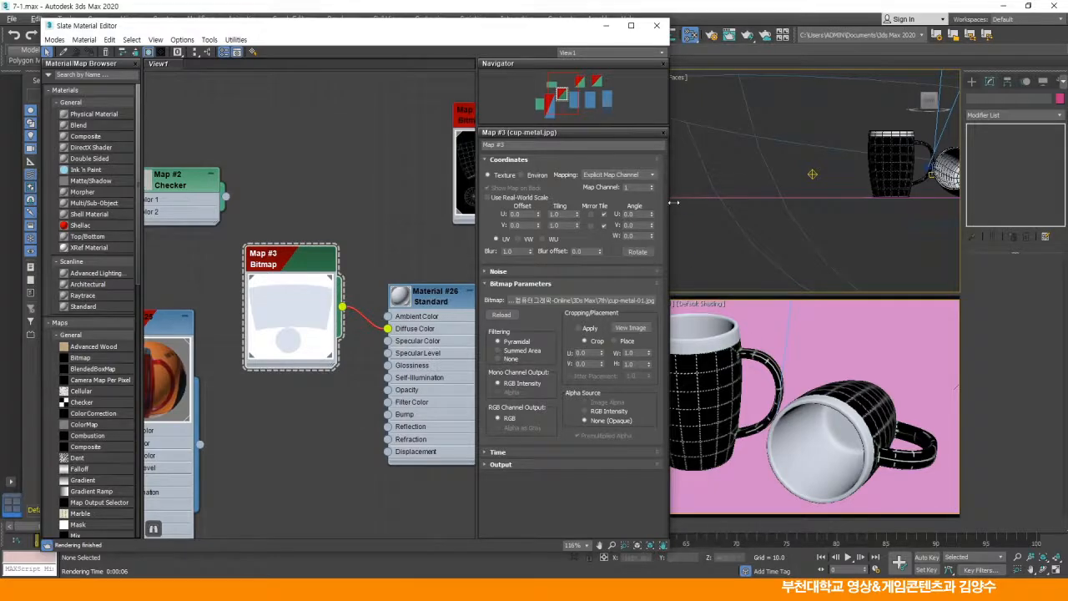
left_click(656, 25)
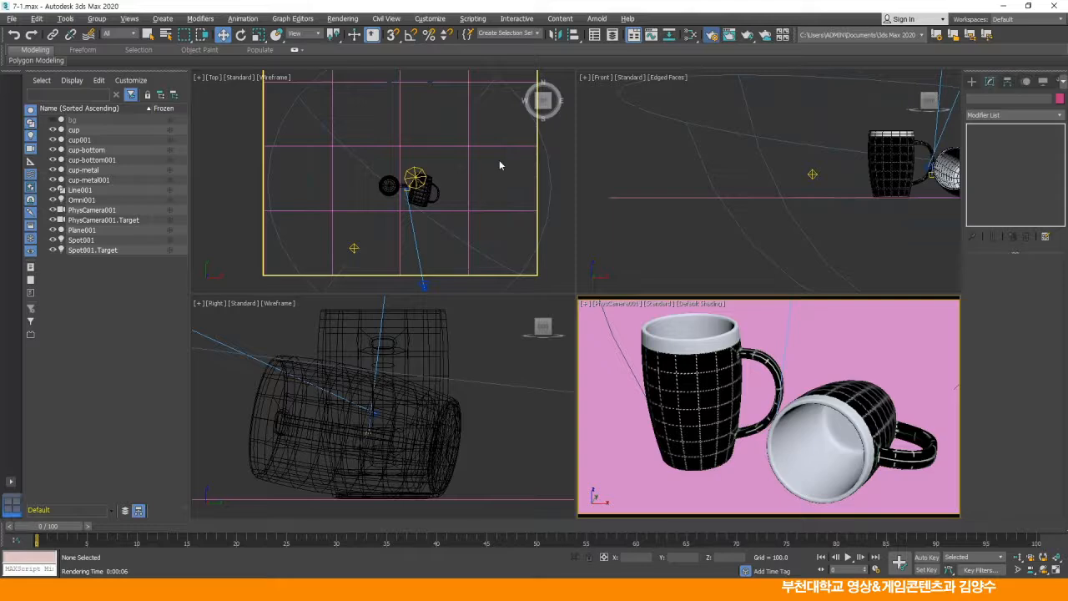
key("F10")
left_click(200, 155)
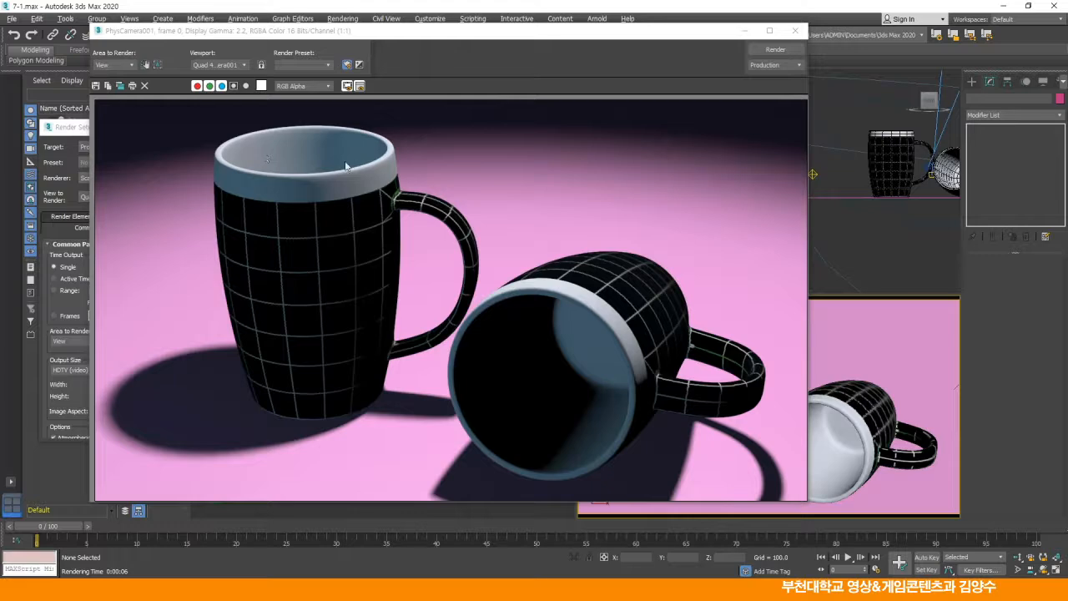
left_click(794, 30)
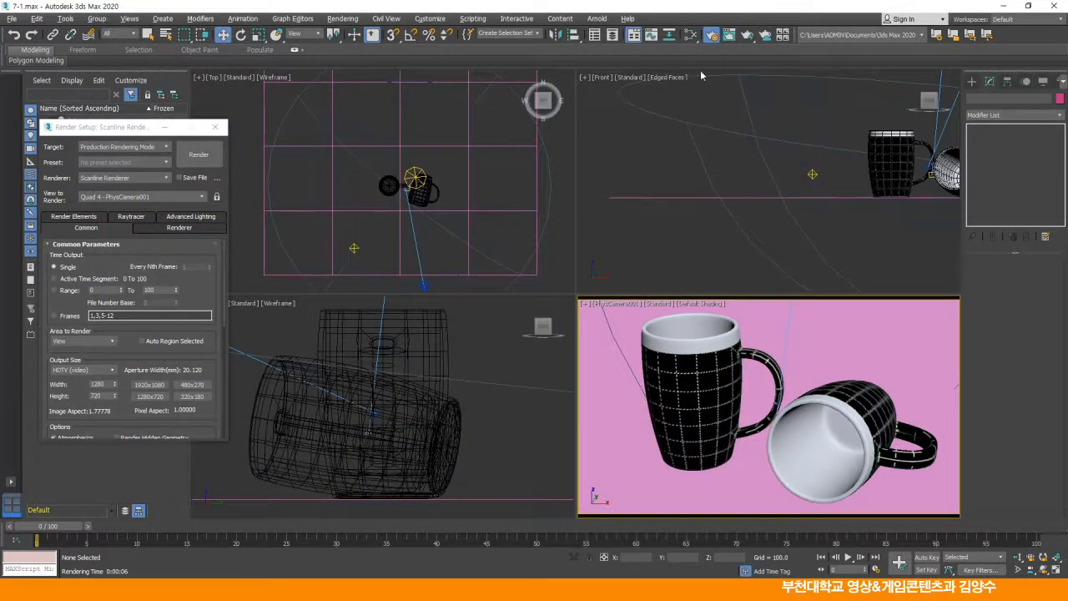
- Reopen the Slate Material Editor maximized, shift the Material #26 node and enlarge its preview with its parameters shown
left_click(690, 34)
middle_click_drag(370, 227, 273, 117)
left_click(630, 25)
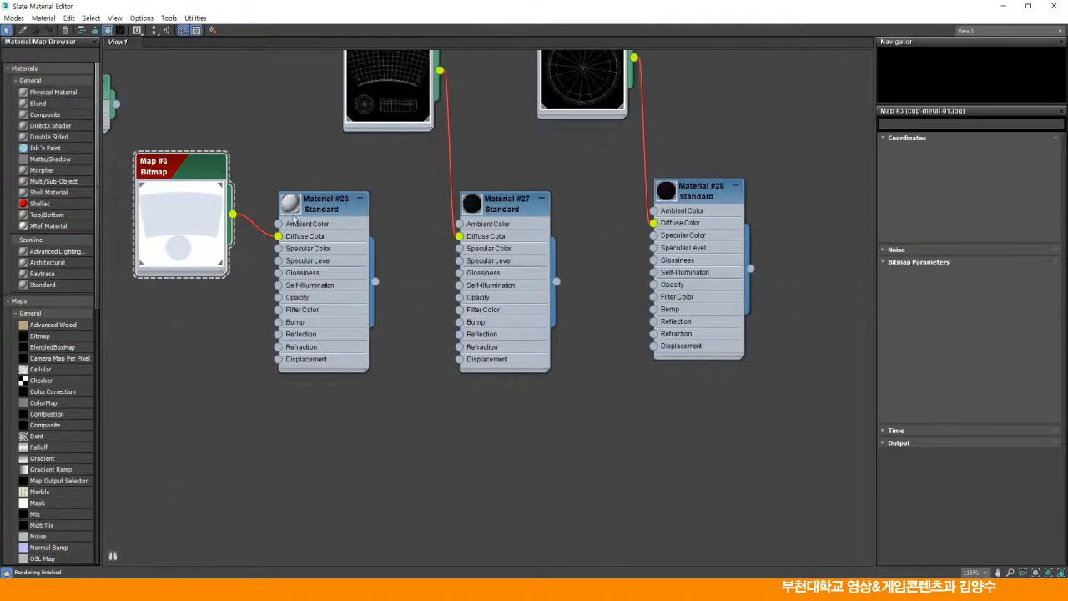
left_click_drag(307, 234, 326, 261)
middle_click_drag(456, 245, 441, 204)
left_click_drag(307, 217, 308, 206)
left_click(403, 212)
left_click(411, 216)
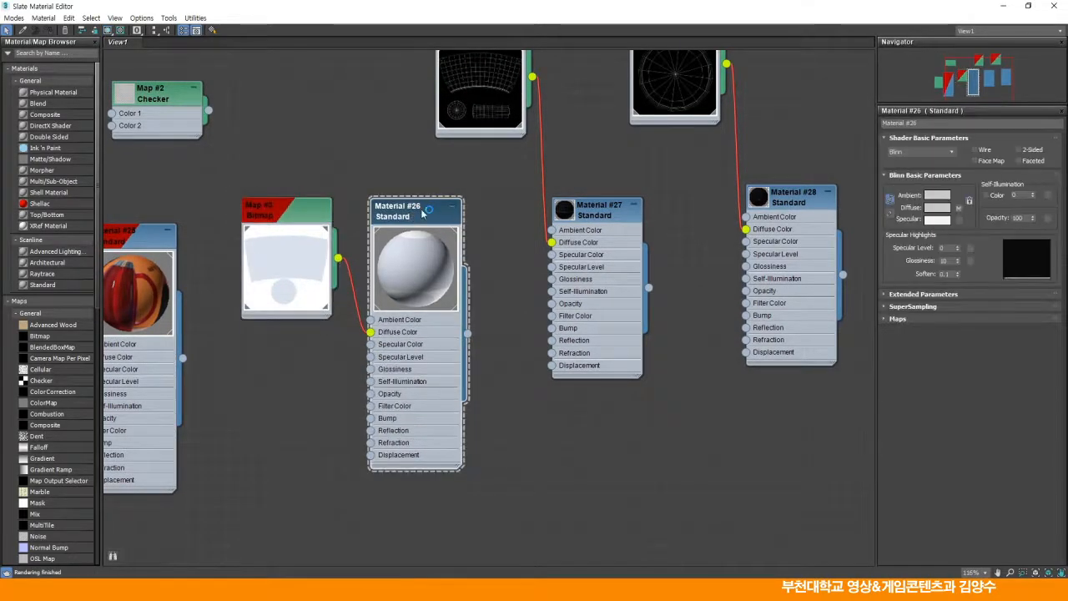
- Set Material #26 to the Metal shader with Specular Level 97 and Glossiness 67
left_click(944, 152)
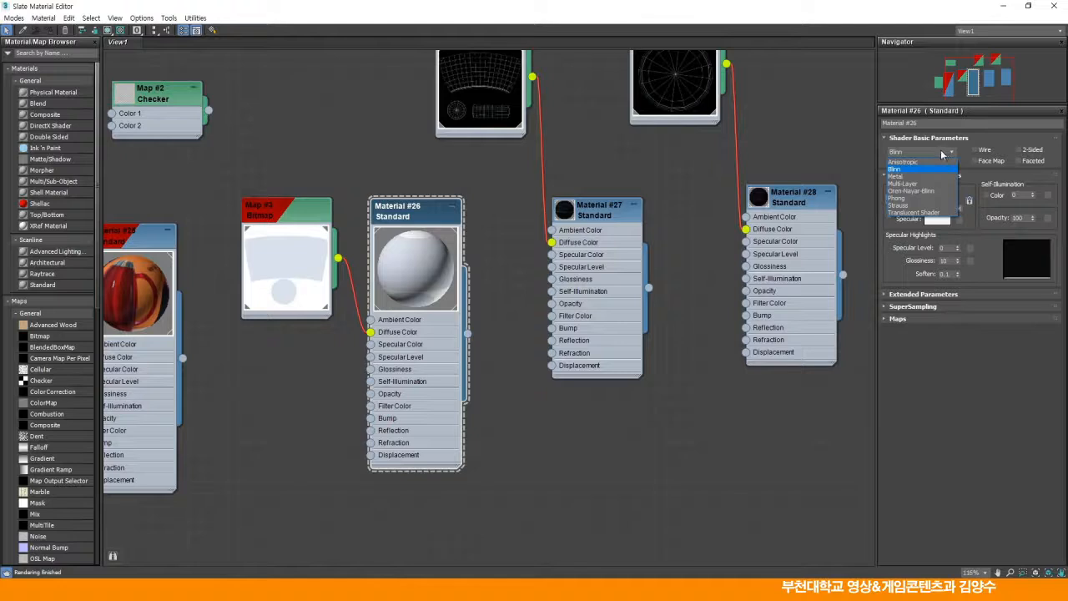
left_click(899, 177)
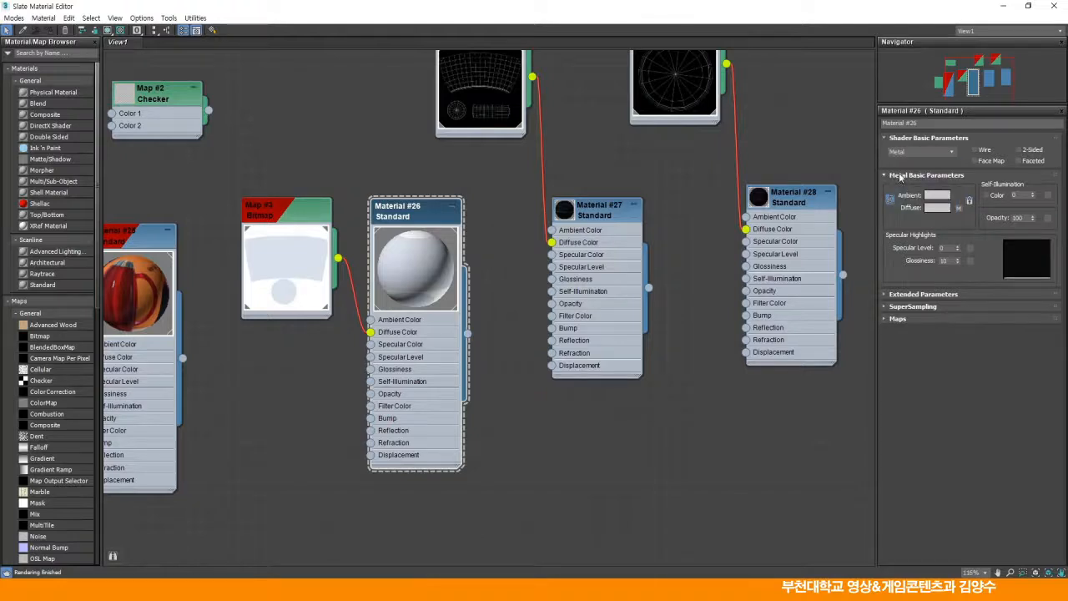
double_click(944, 249)
type("97")
key("Return")
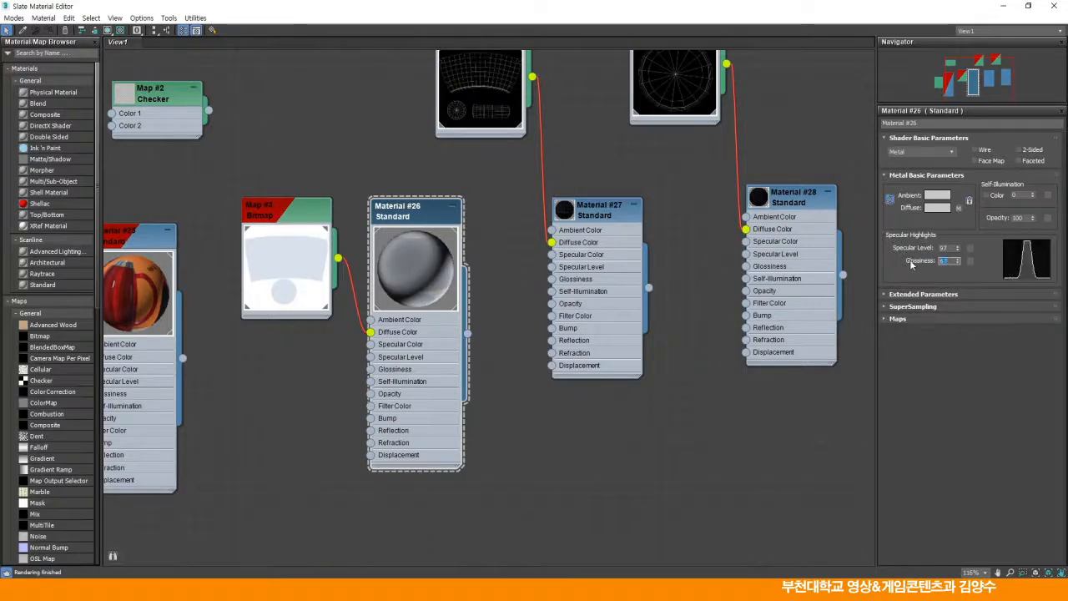
mouse_move(415, 207)
left_mouse_down()
mouse_move(406, 220)
mouse_move(415, 207)
left_mouse_up()
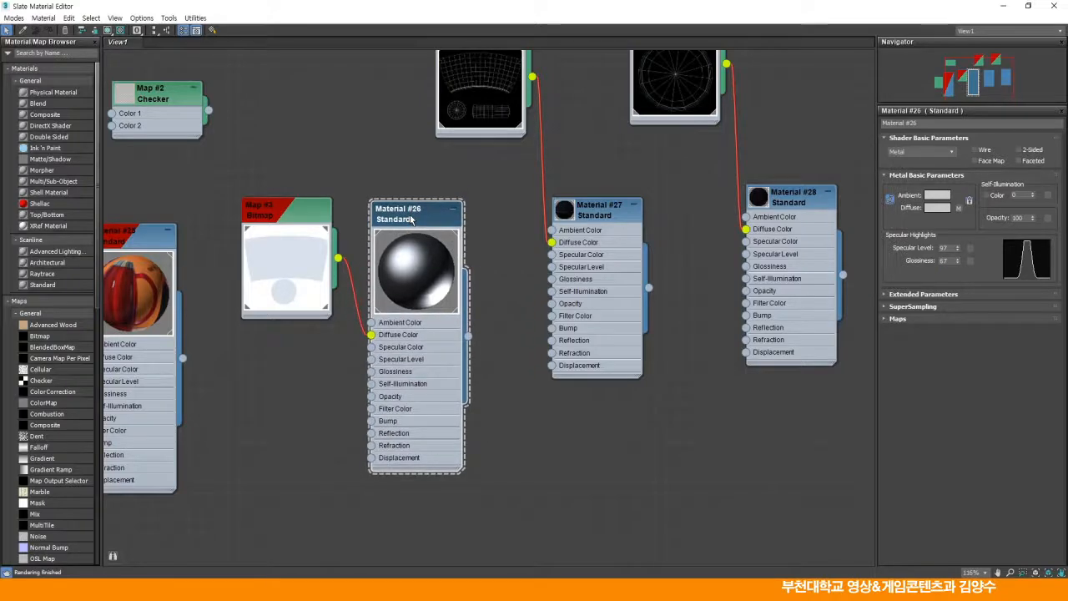
- Restore the material editor to a smaller window and arrange it beside the Render Setup dialog
left_click(1028, 7)
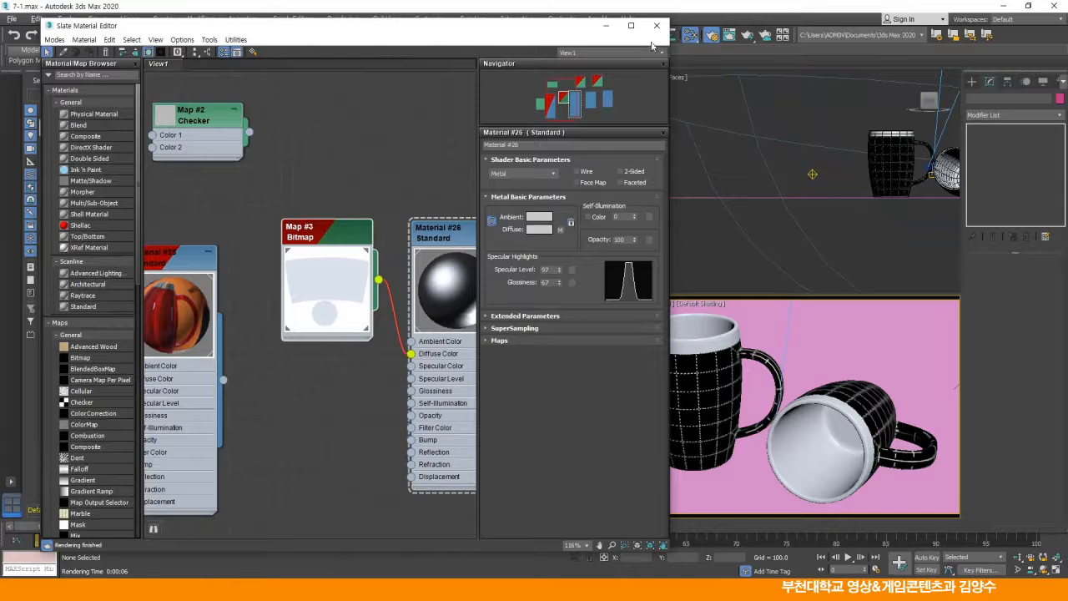
right_click(788, 321)
left_click(811, 331)
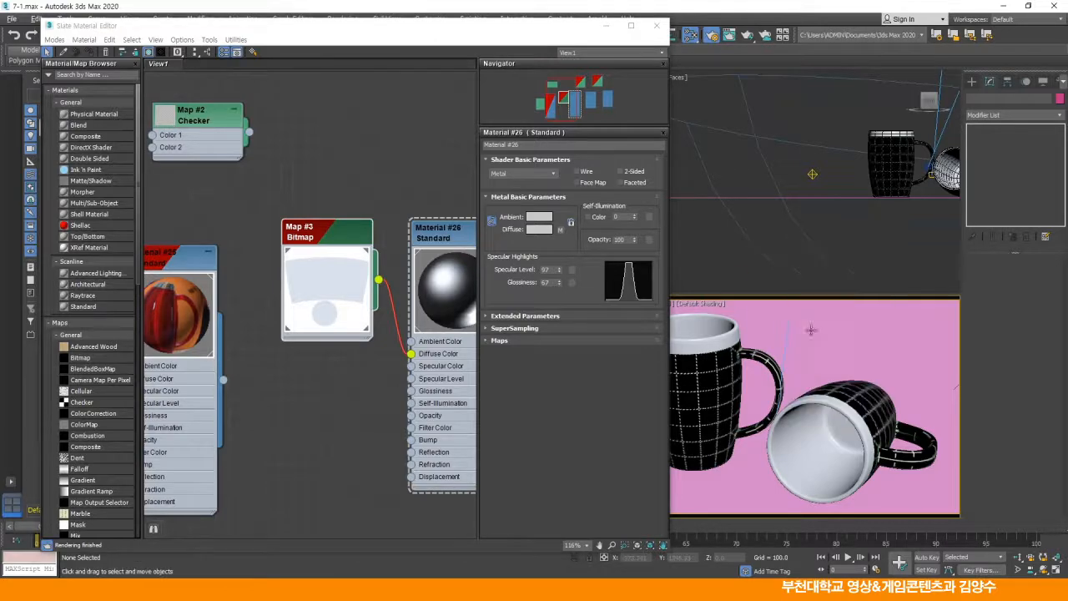
left_click_drag(327, 36, 538, 51)
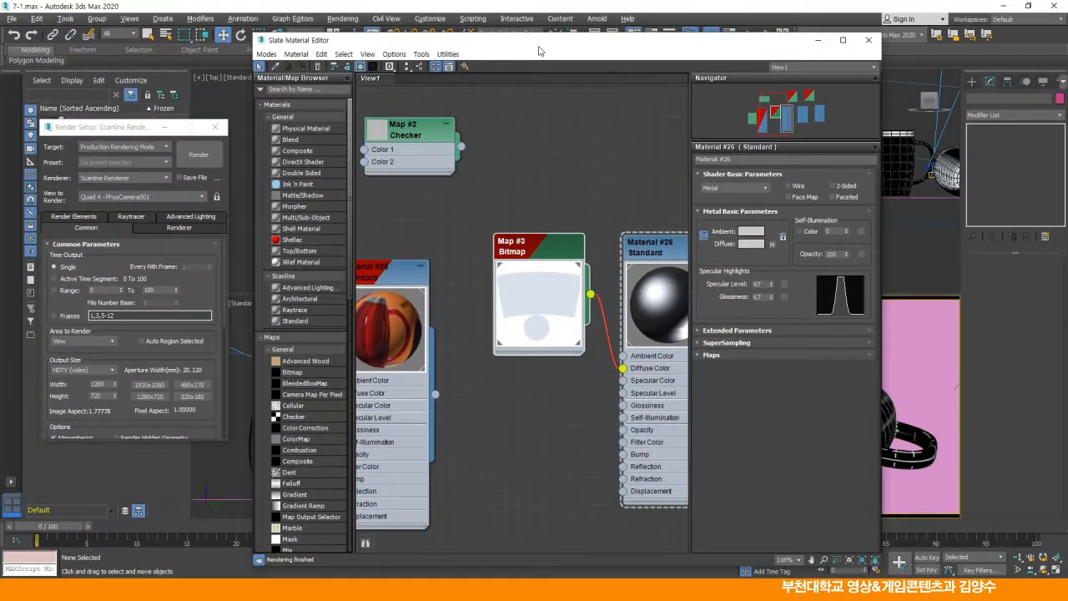
left_click_drag(178, 120, 979, 148)
left_click_drag(736, 50, 489, 41)
left_click_drag(909, 155, 786, 89)
- Render the PhysCamera001 view and compare the metal parts with the reference cup photo
left_click(874, 117)
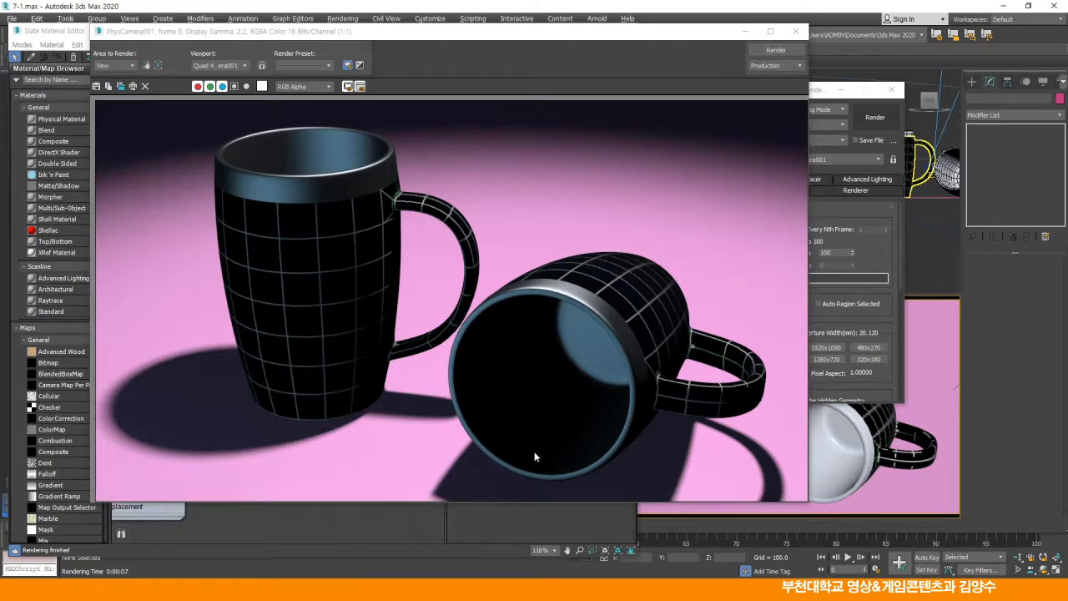
left_click(510, 589)
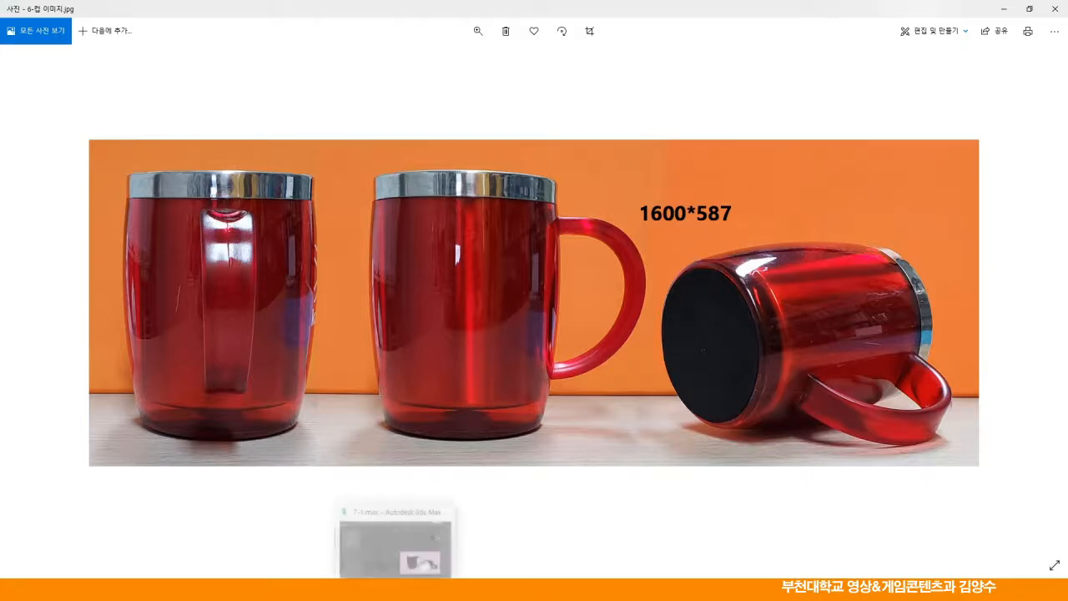
left_click(401, 577)
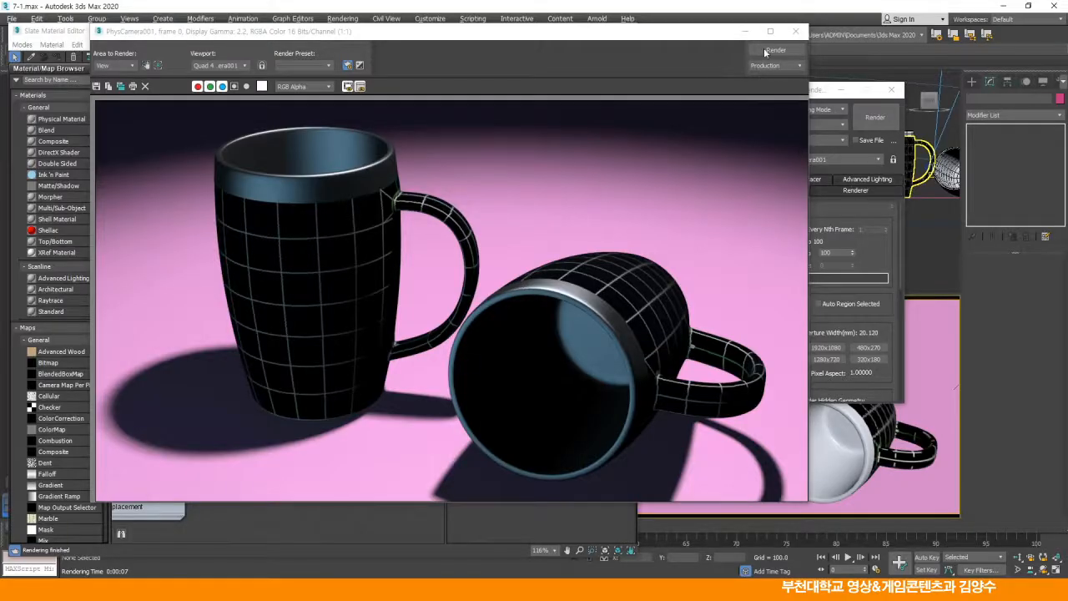
left_click(795, 31)
left_click_drag(787, 90, 766, 81)
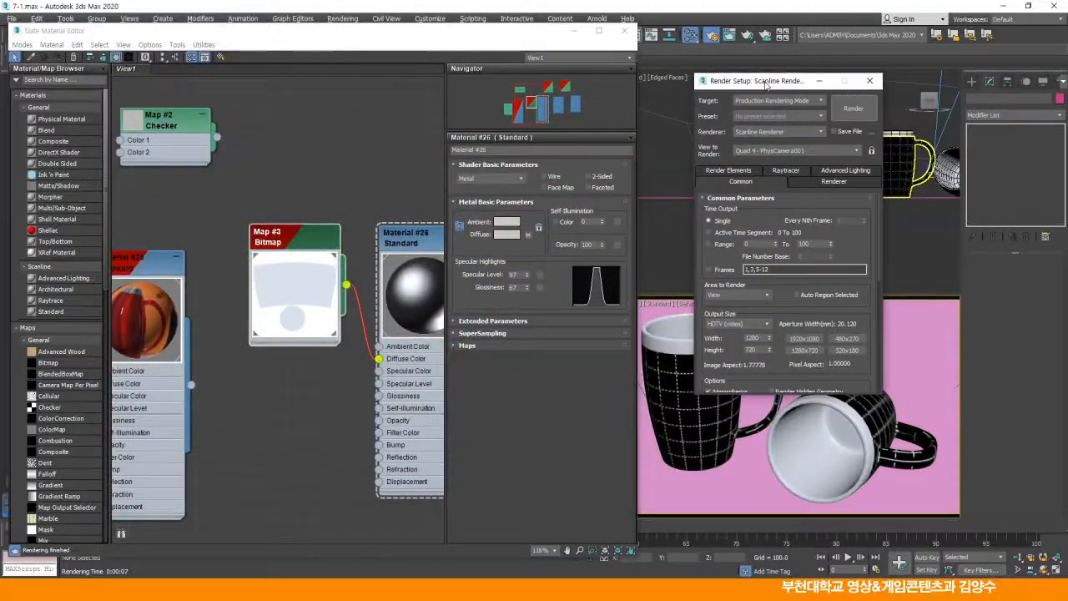
- Connect a Bitmap map using cayley_interior_2k from the hdri folder to Material #26's Reflection slot
middle_click_drag(353, 164, 341, 136)
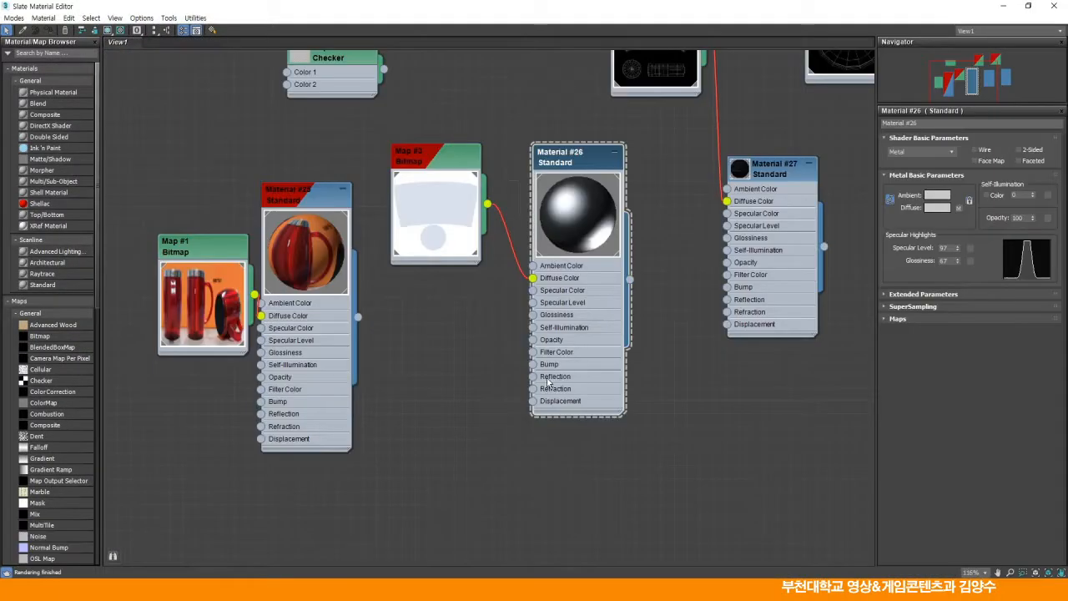
left_click_drag(462, 363, 461, 363)
mouse_move(537, 377)
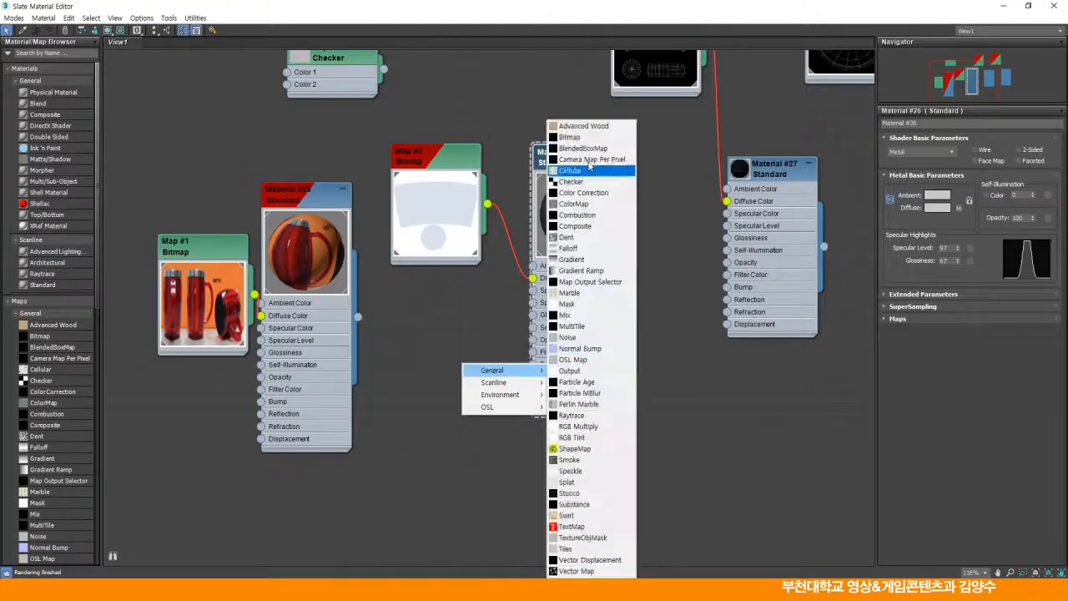
left_click(569, 137)
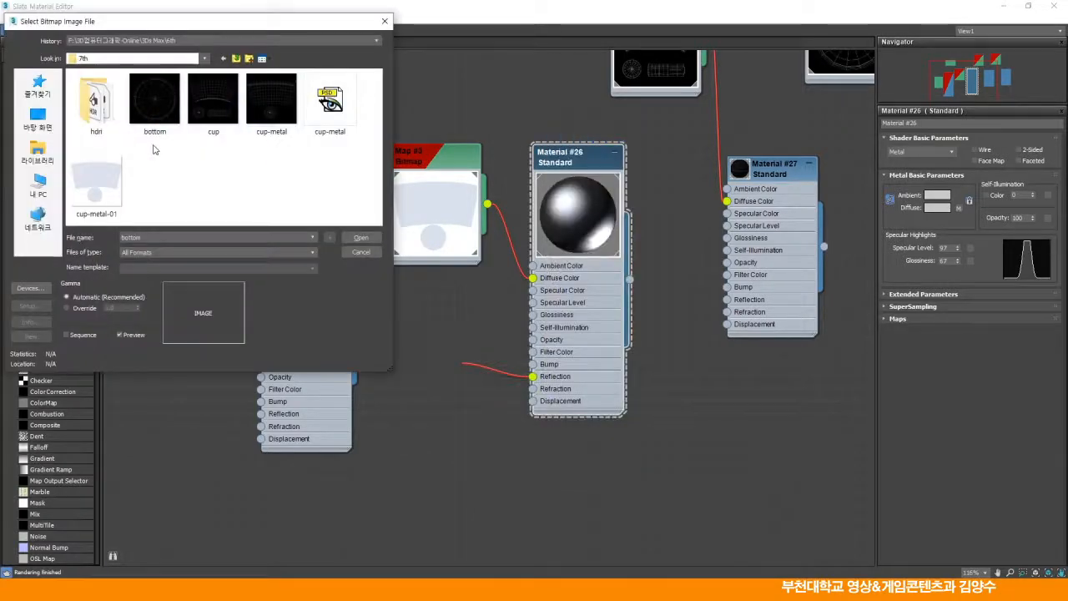
double_click(95, 105)
left_click(96, 105)
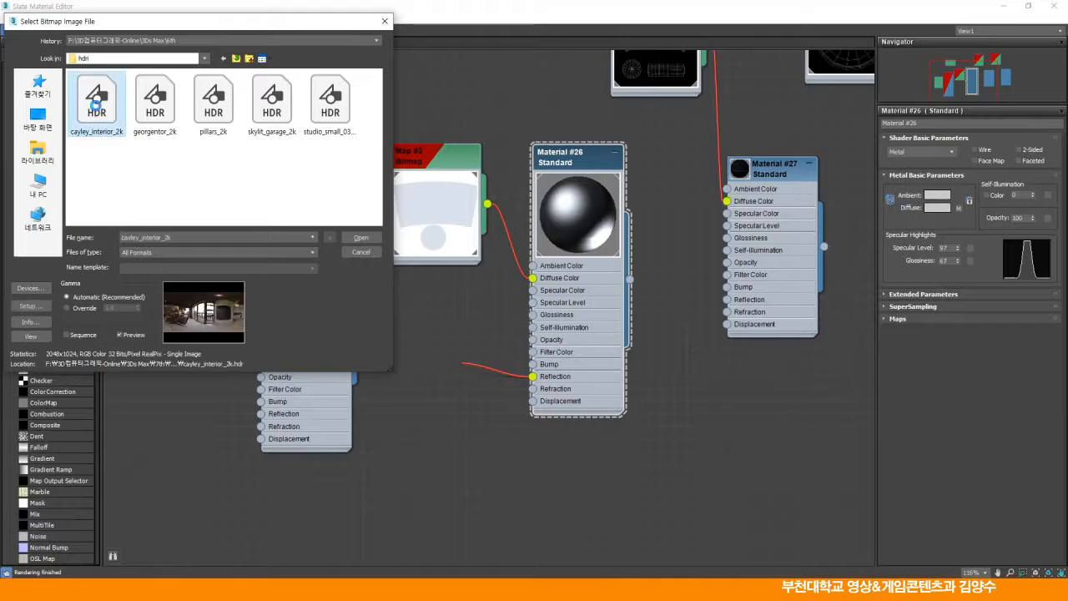
left_click(357, 238)
left_click(168, 257)
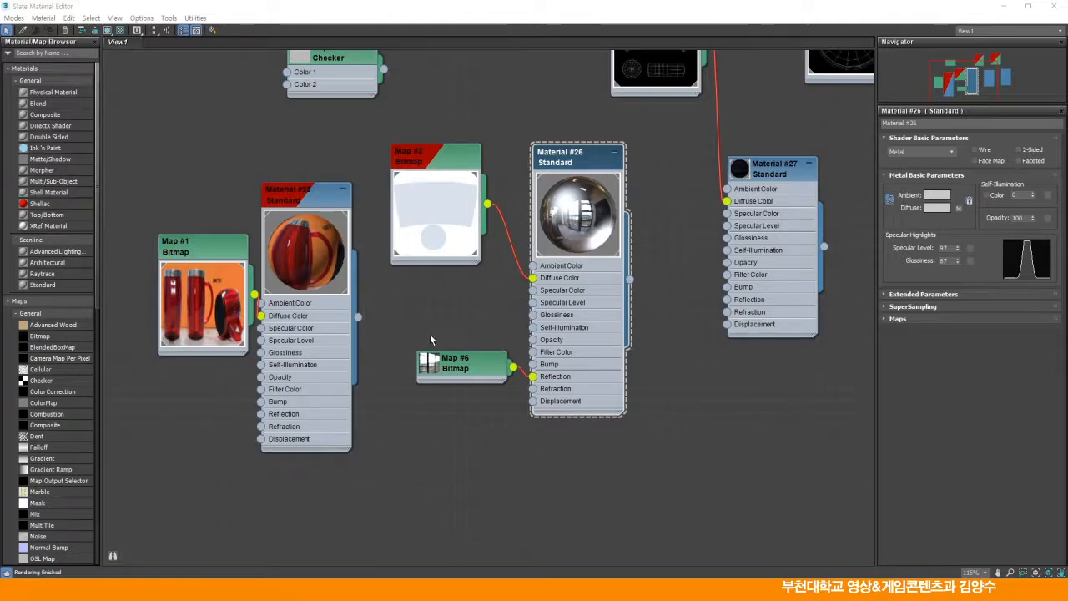
- Render the PhysCamera001 view and examine the reflections on the cups' metal parts
left_click(1029, 6)
left_click(846, 111)
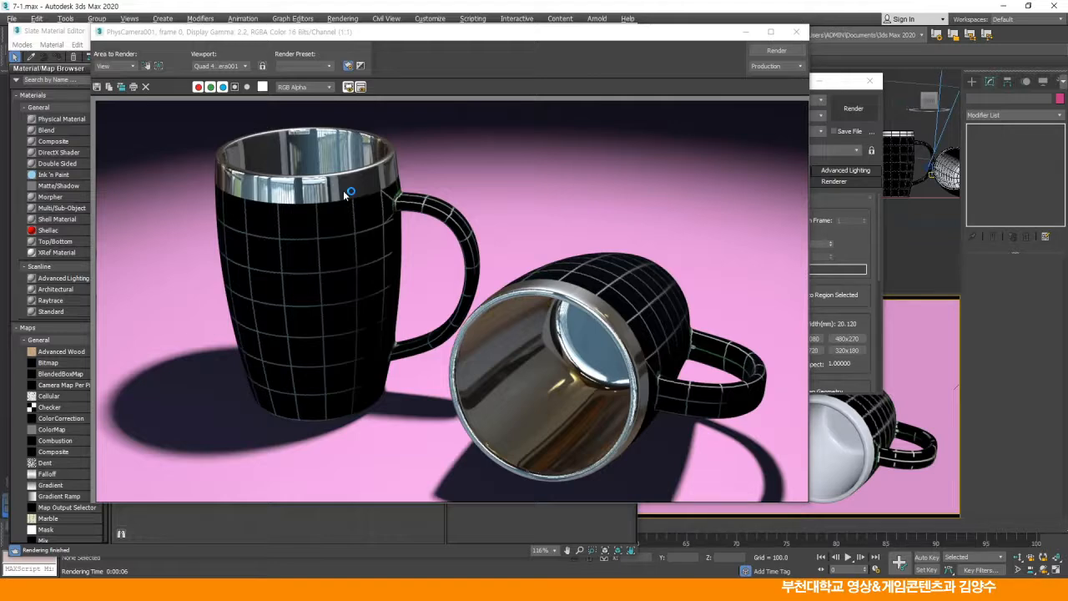
left_click(796, 36)
- Move the reflection bitmap node lower and connect a Noise map to Material #26's Bump slot, placed above that node
middle_click_drag(379, 249, 300, 218)
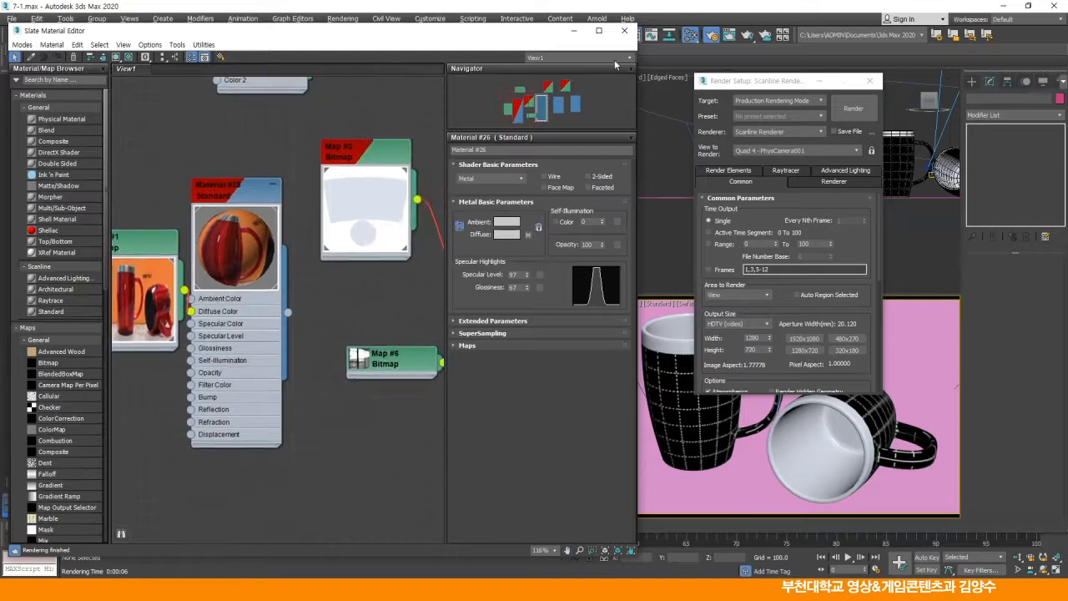
left_click(598, 30)
middle_click_drag(502, 140, 580, 93)
left_click_drag(454, 286, 429, 380)
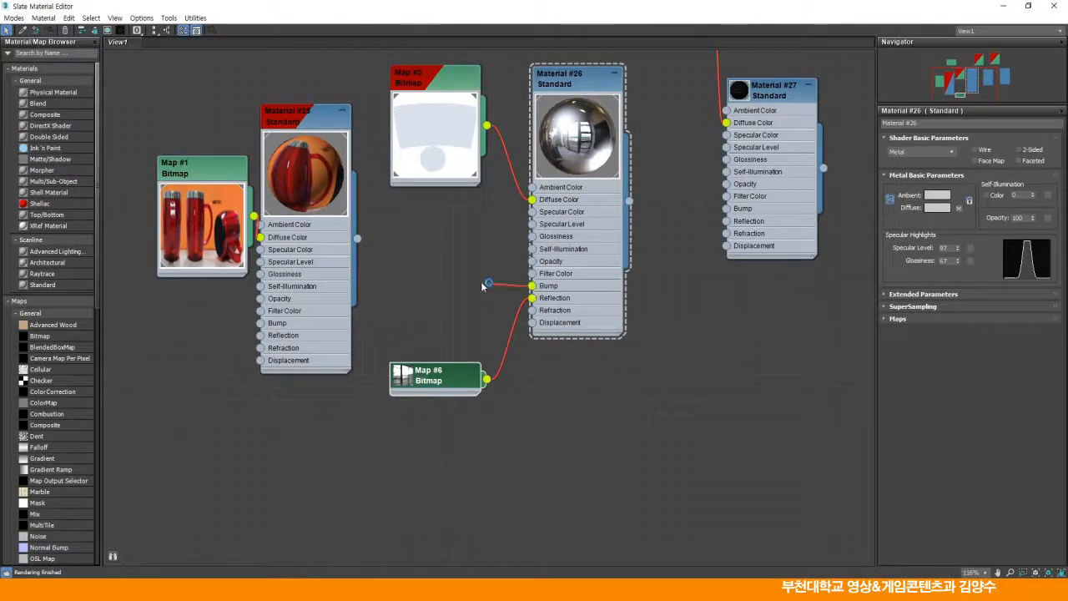
left_click_drag(478, 284, 479, 284)
mouse_move(504, 287)
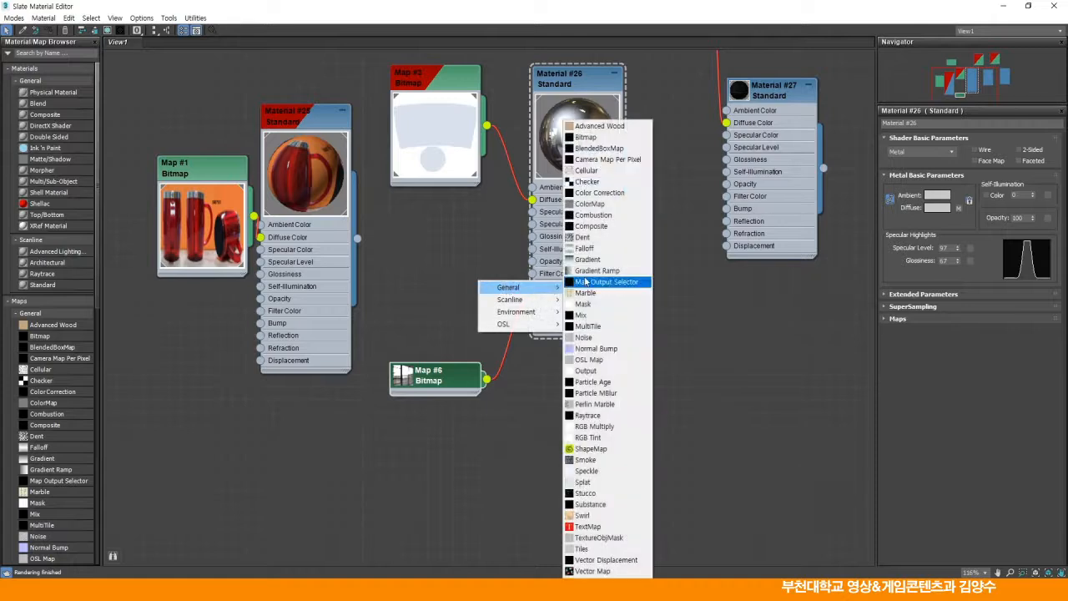
left_click(587, 338)
left_click_drag(473, 285, 429, 209)
- Set the Noise map's Size to 1.5 and render the camera view to check the metal's grain
double_click(417, 238)
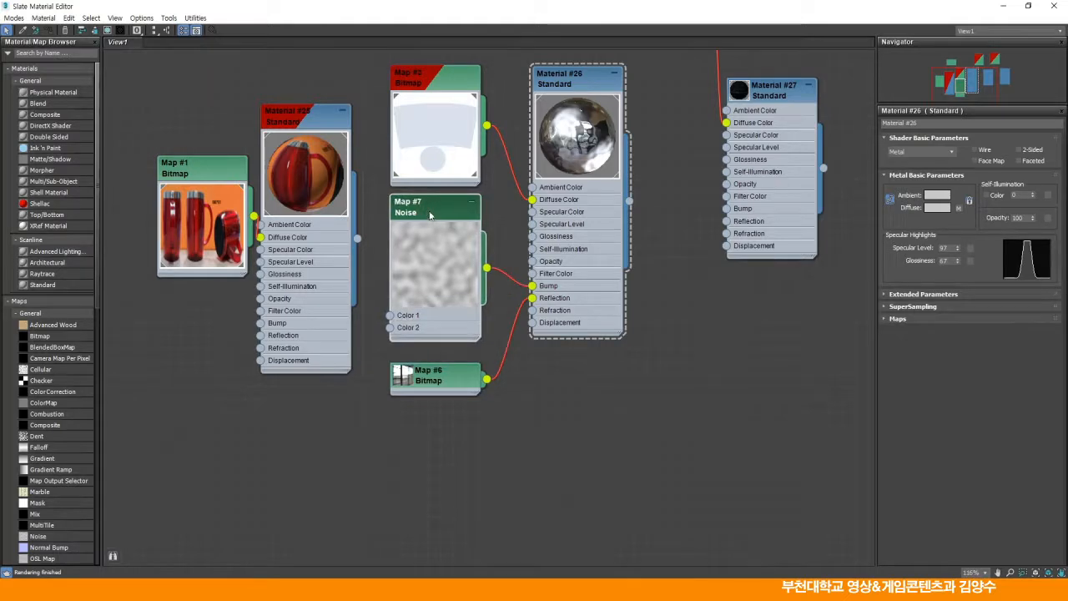
left_click_drag(435, 208, 436, 210)
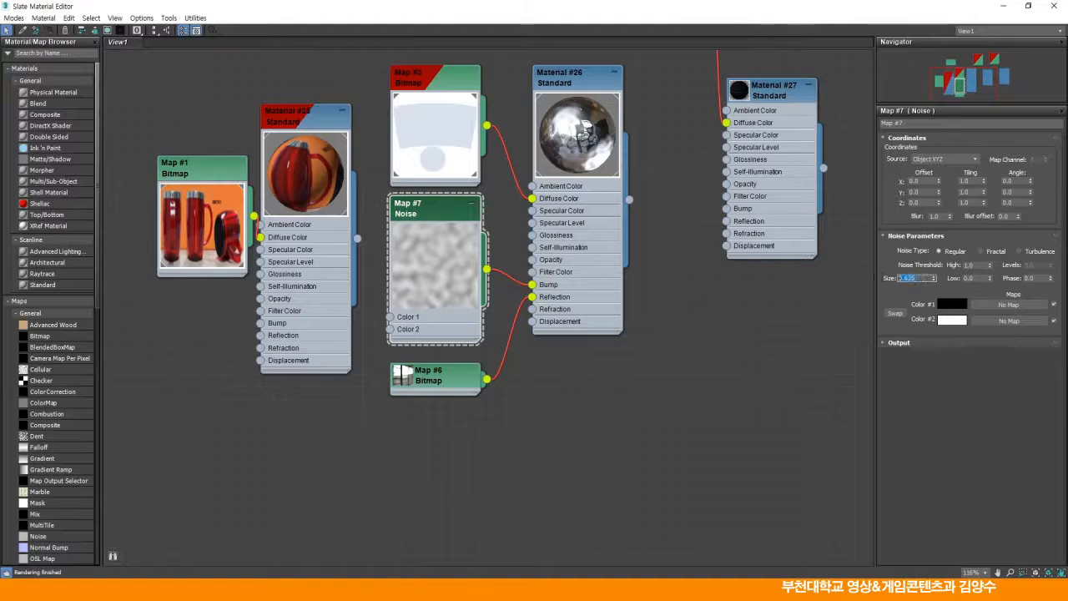
type("1.5")
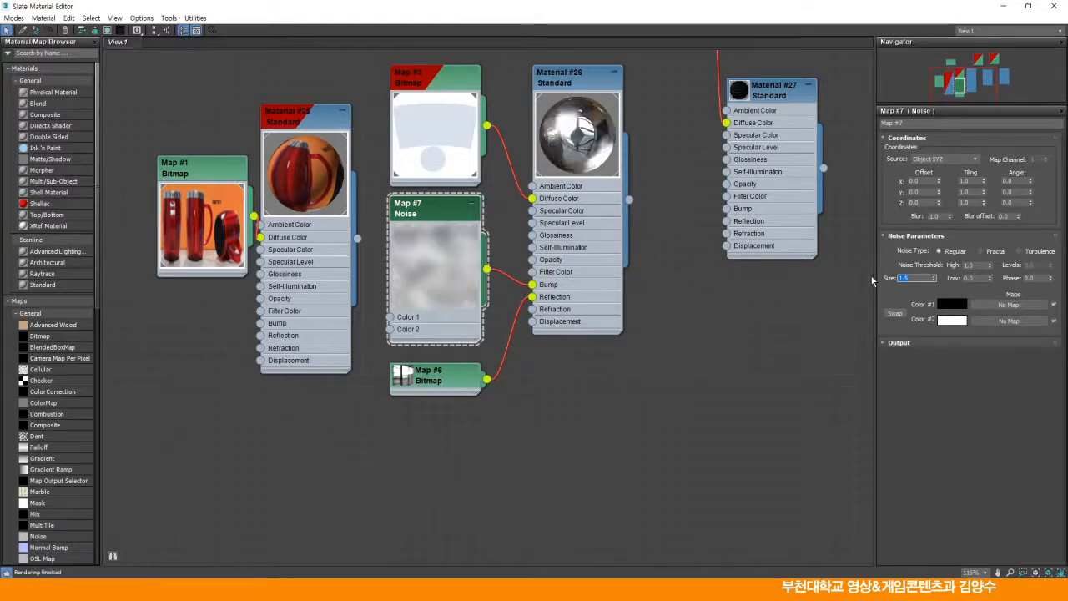
left_click(1028, 6)
left_click(852, 108)
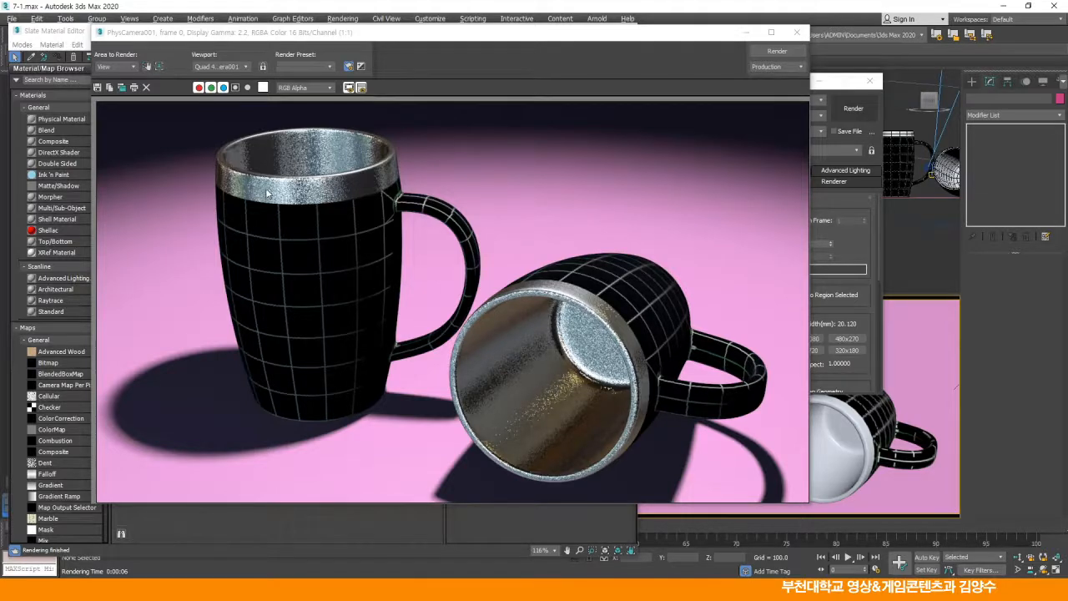
left_click(798, 34)
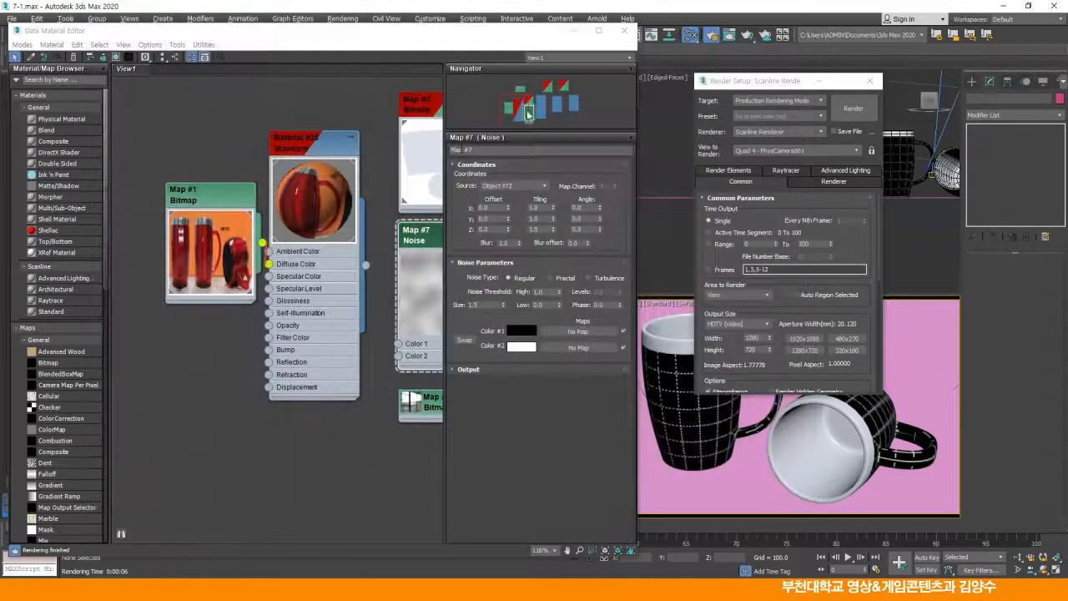
- Set Material #26's Bump amount to 5 and render the camera view to check the metal surface
left_click(599, 33)
middle_click_drag(512, 220, 490, 282)
mouse_move(555, 145)
left_mouse_down()
mouse_move(562, 166)
mouse_move(555, 156)
left_mouse_up()
left_click(555, 156)
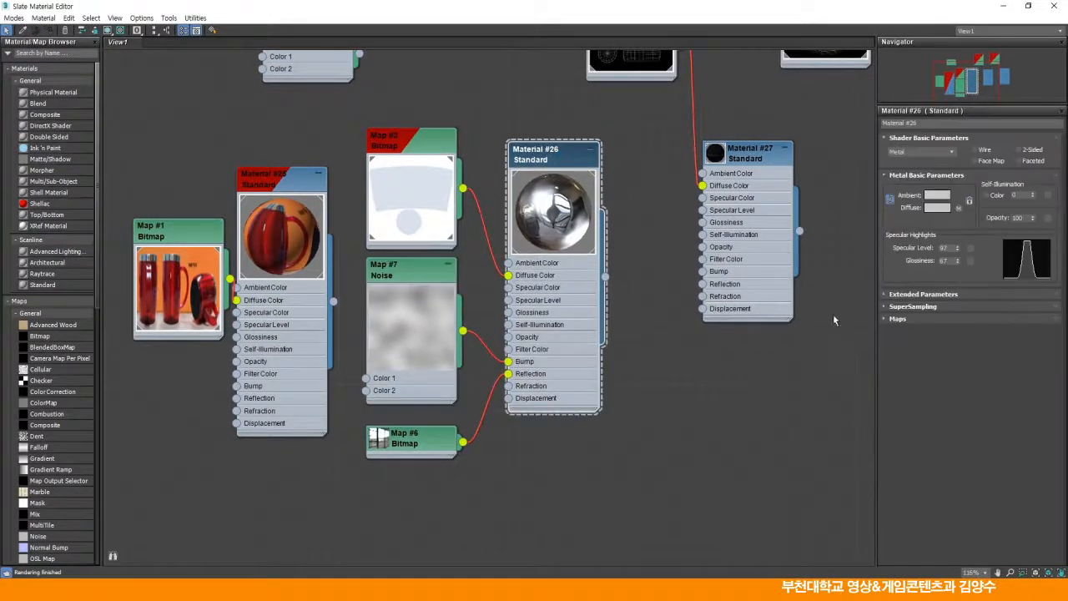
left_click(897, 319)
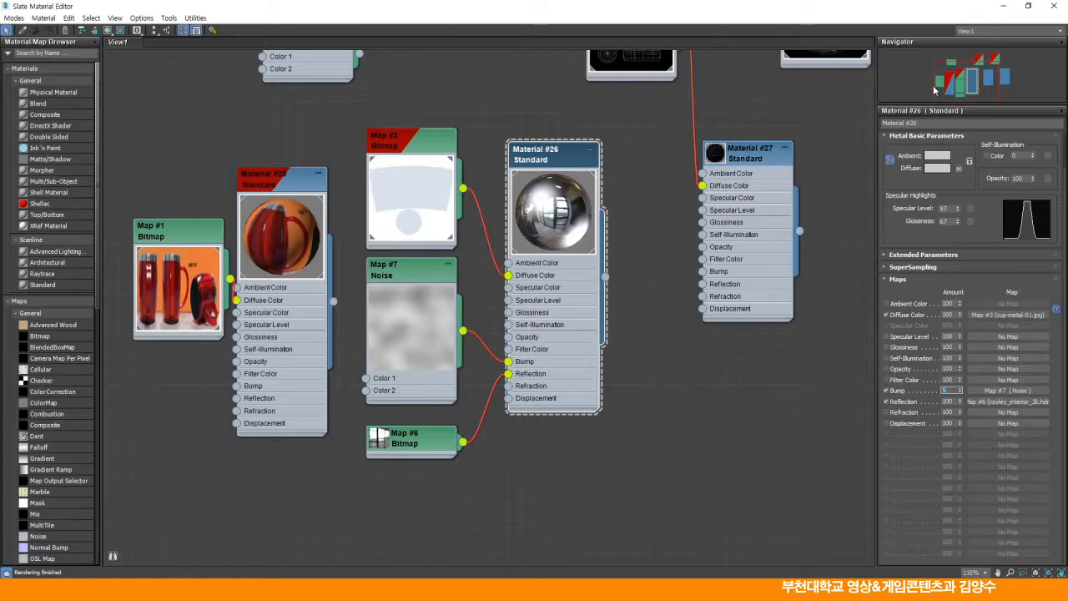
left_click(1028, 6)
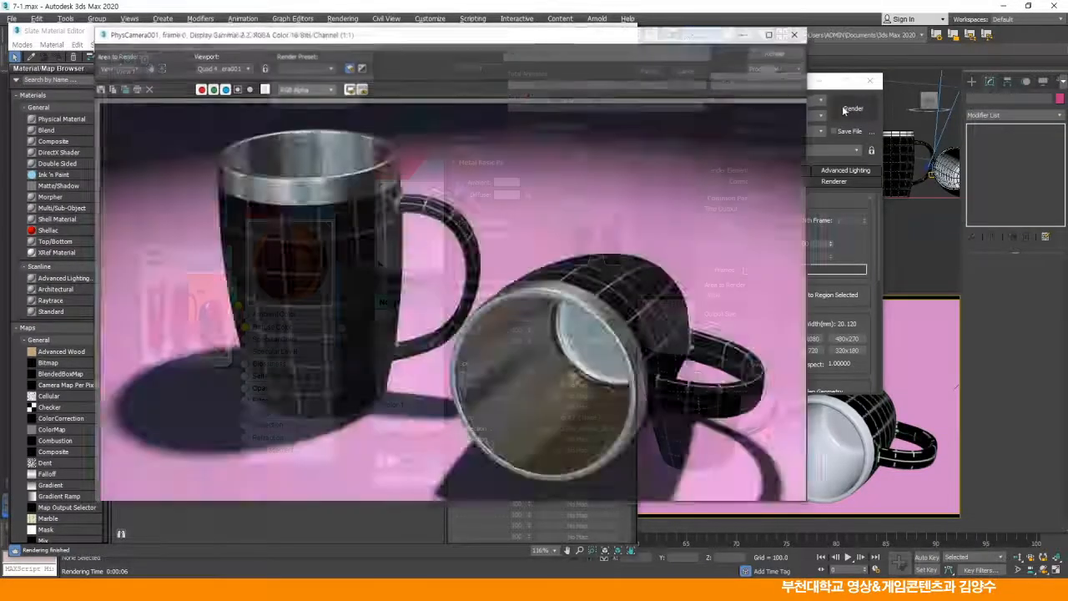
left_click(841, 105)
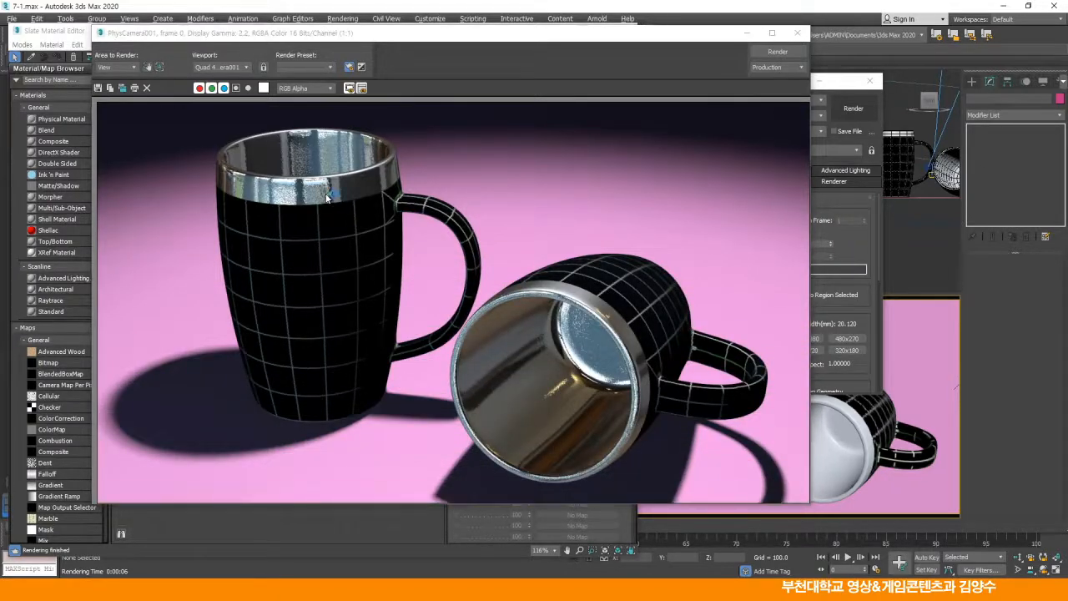
left_click(797, 32)
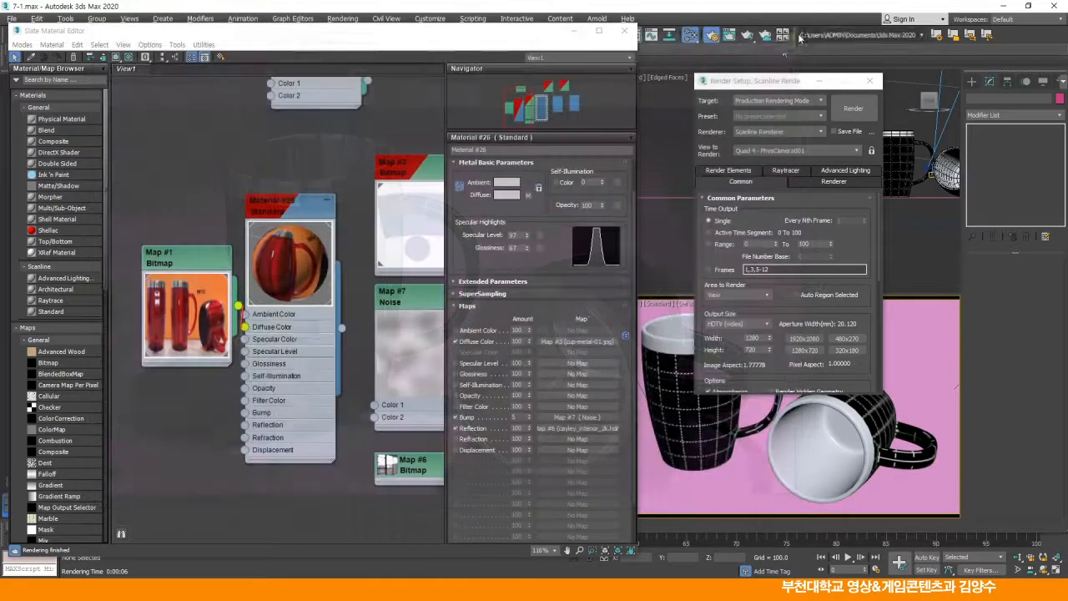
- Set the Noise map's Size to 2 and render the camera view again
left_click(598, 31)
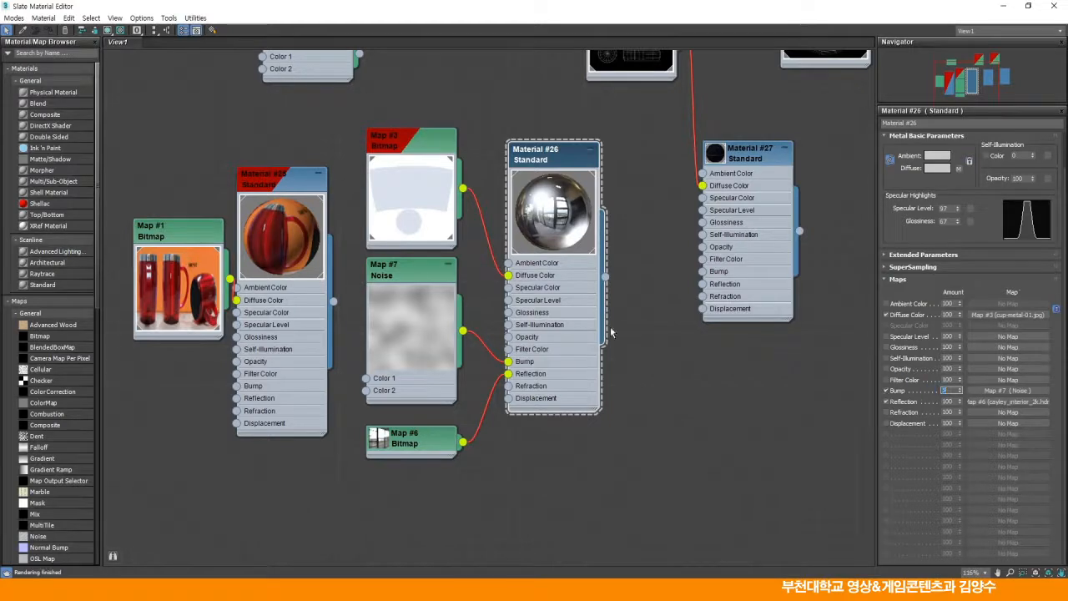
double_click(412, 289)
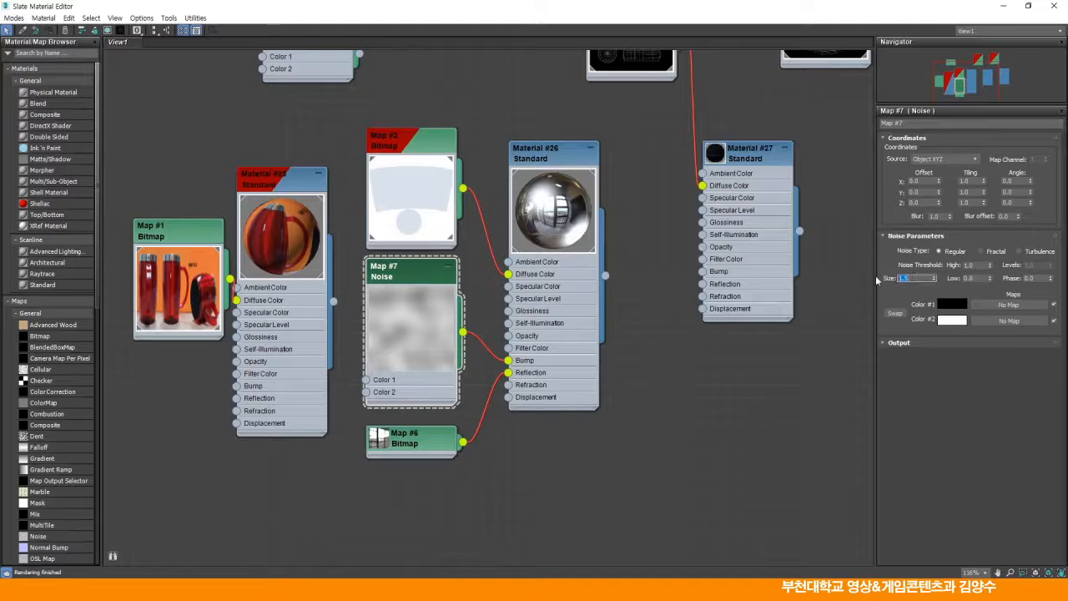
type("2")
key("Return")
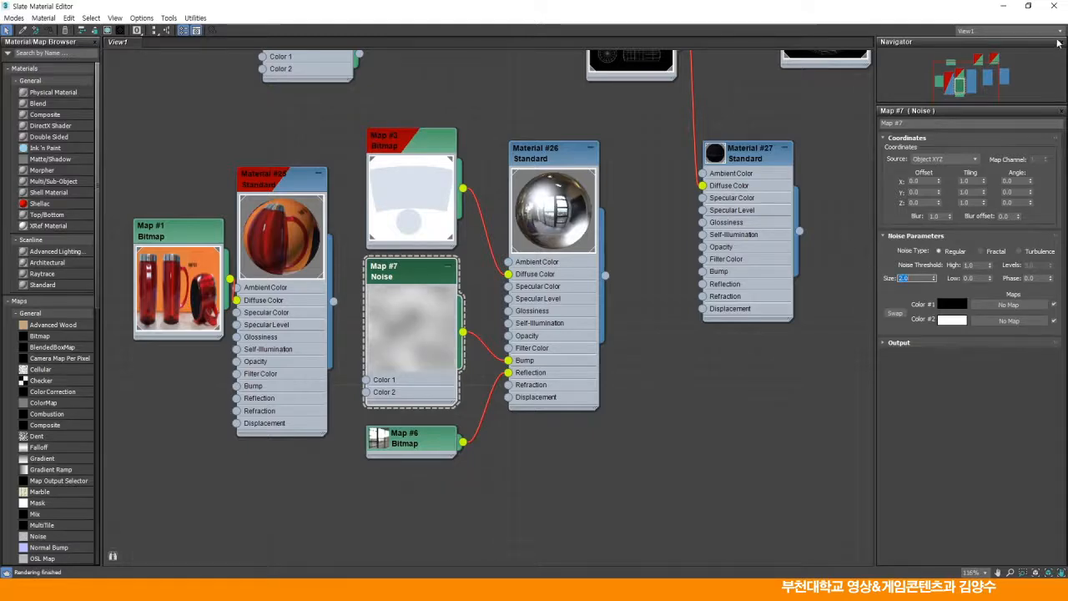
left_click(1028, 5)
left_click(844, 108)
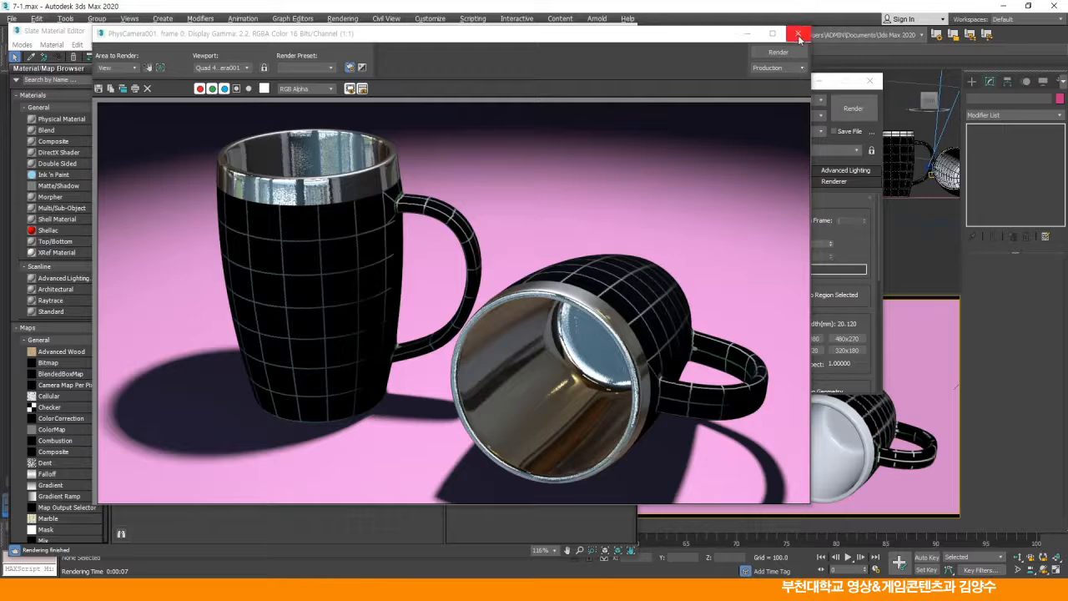
left_click(798, 35)
- Set Material #26's Bump amount to 2 and render the camera view to check the metal
left_click(598, 31)
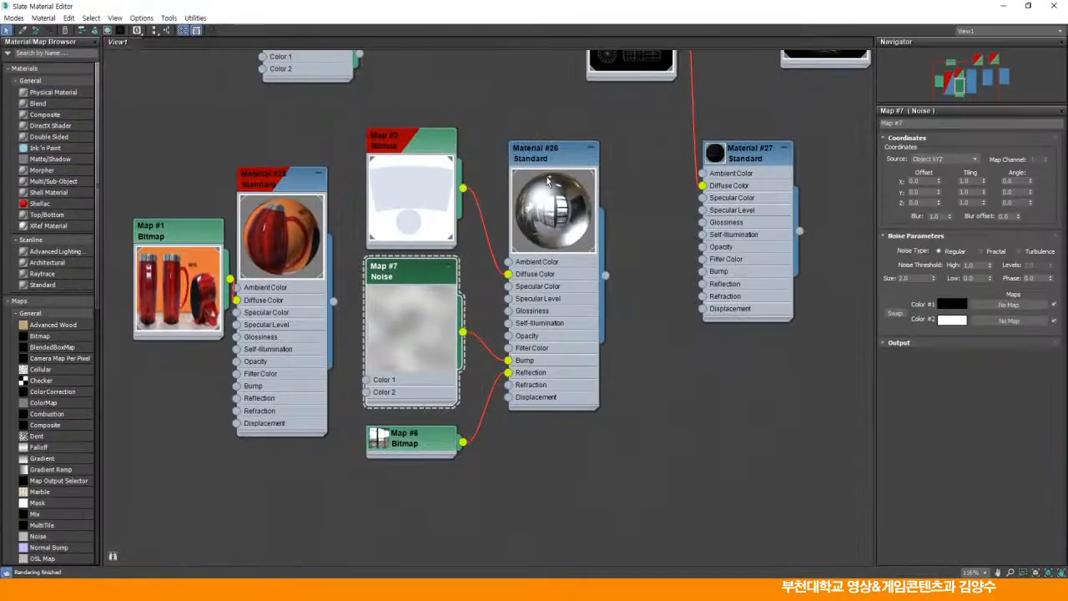
double_click(552, 175)
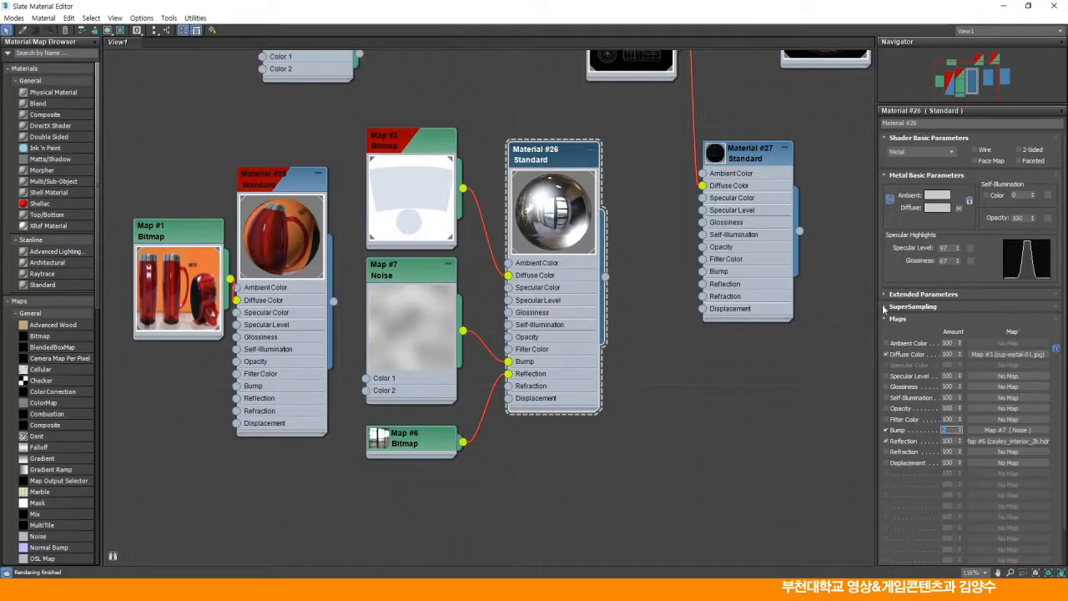
left_click(1028, 6)
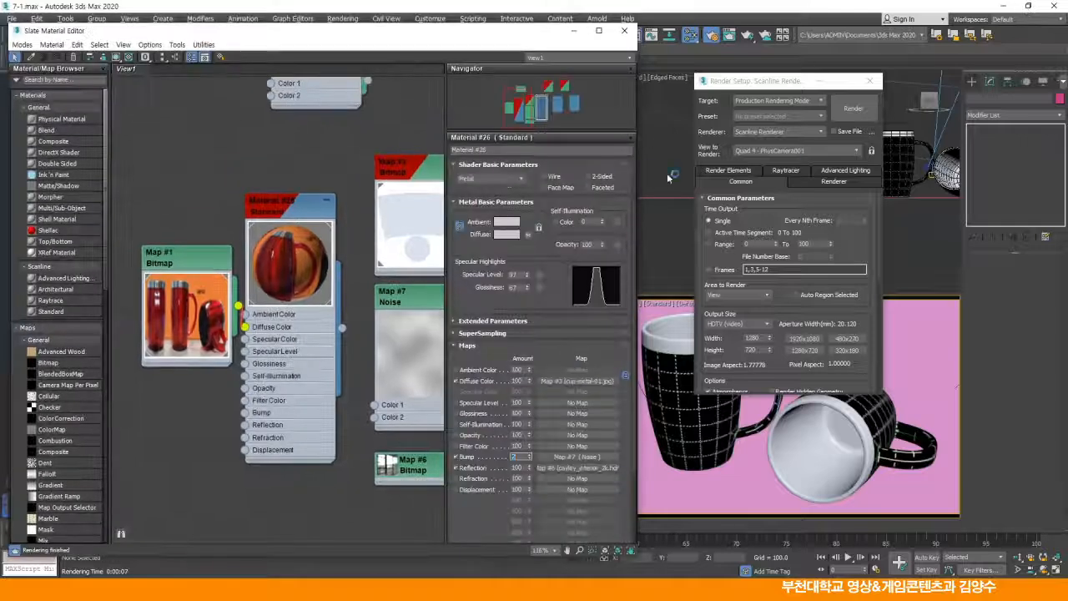
left_click(839, 114)
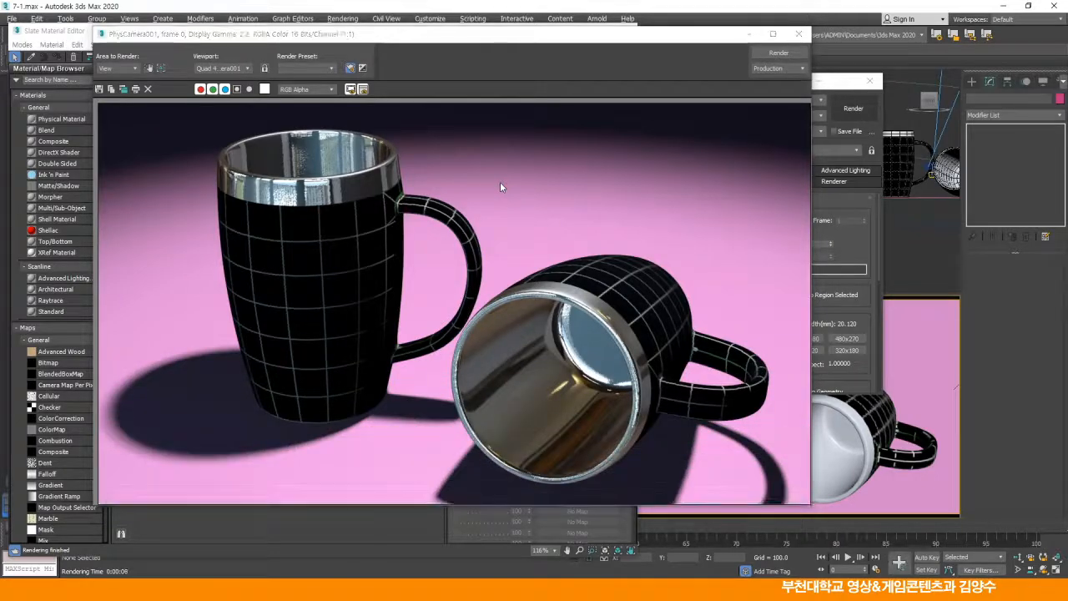
left_click(798, 34)
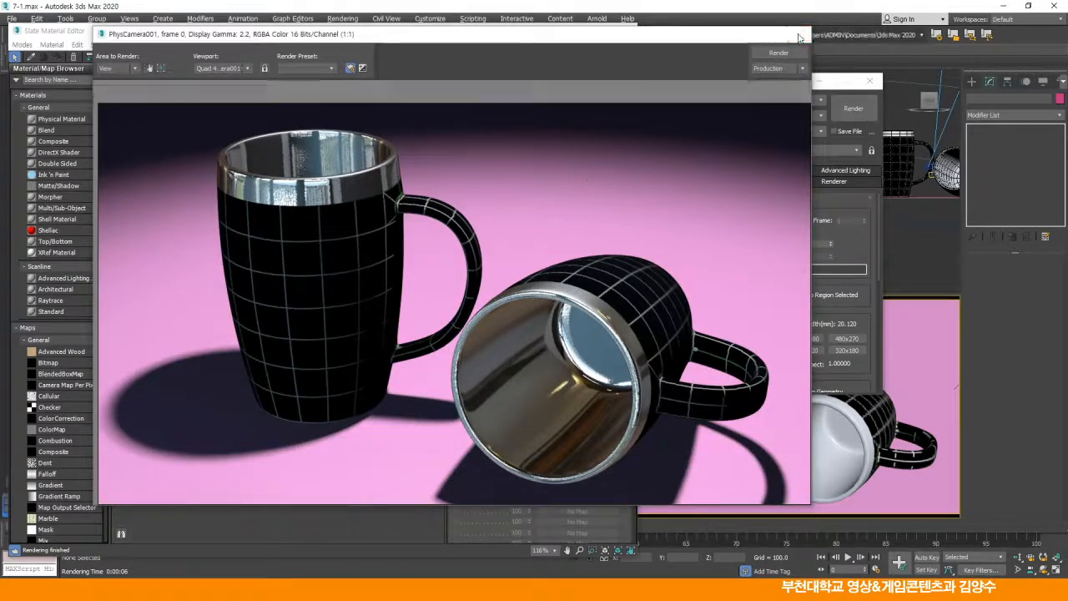
- Set Material #26's Reflection amount to 80, render the camera view, and close the render window and Render Setup
left_click(598, 31)
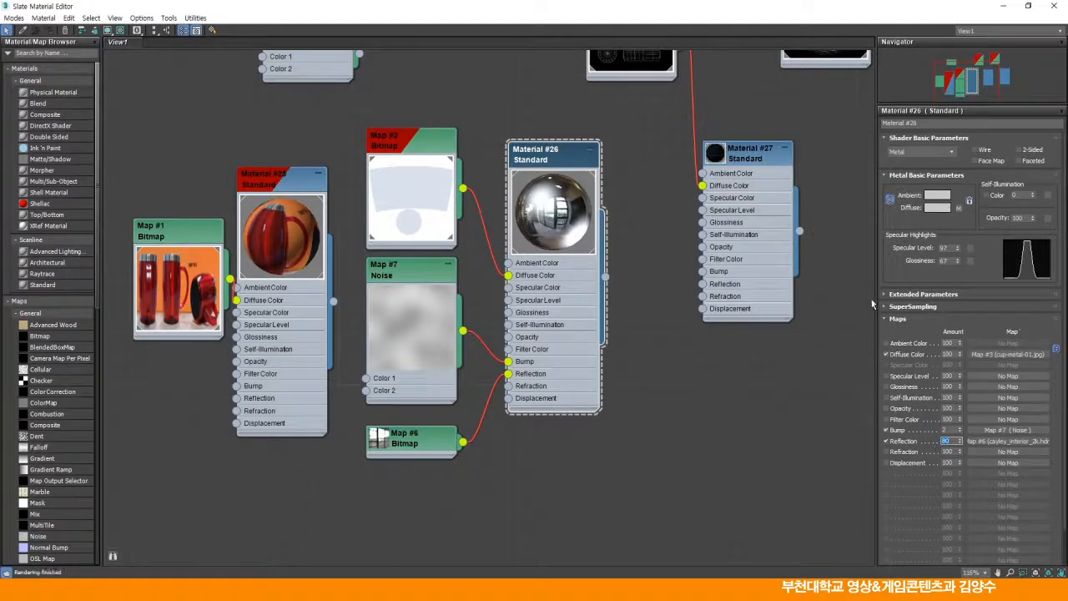
left_click(1027, 6)
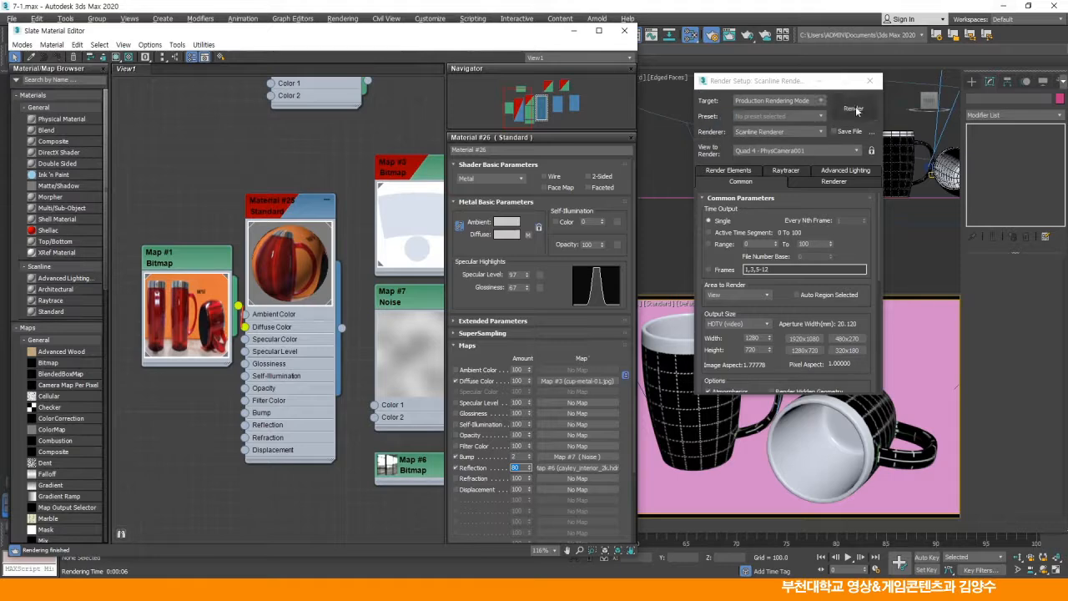
left_click(852, 108)
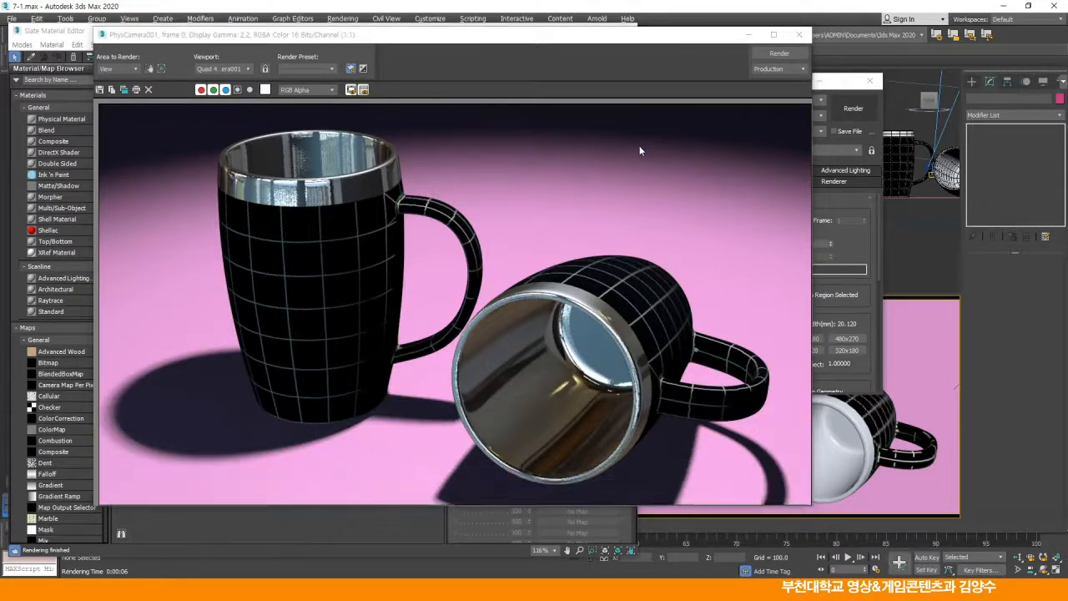
left_click(798, 34)
left_click(868, 81)
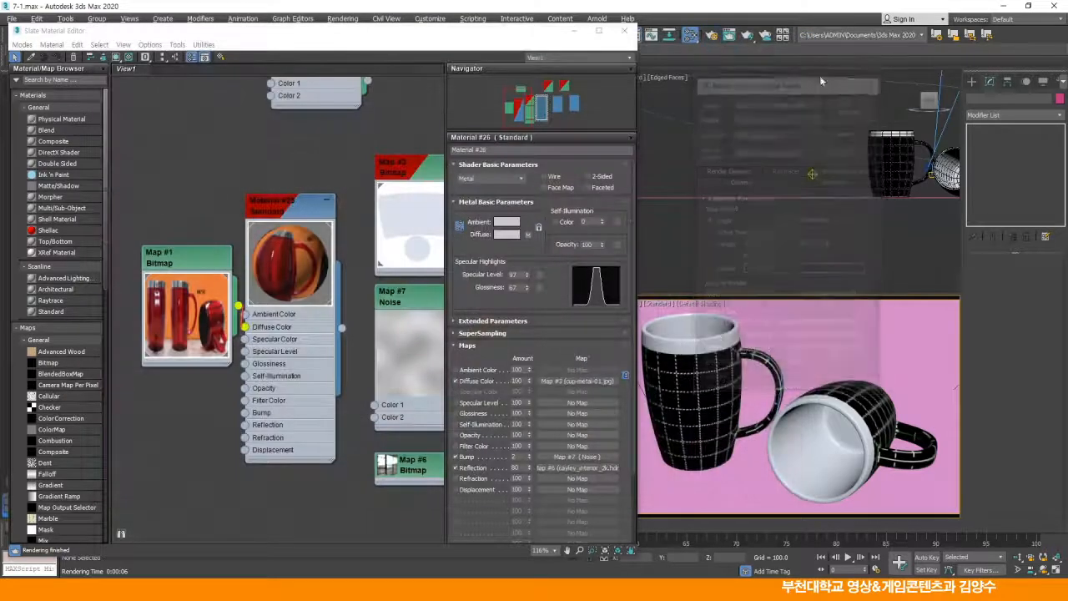
middle_click_drag(394, 173, 289, 172)
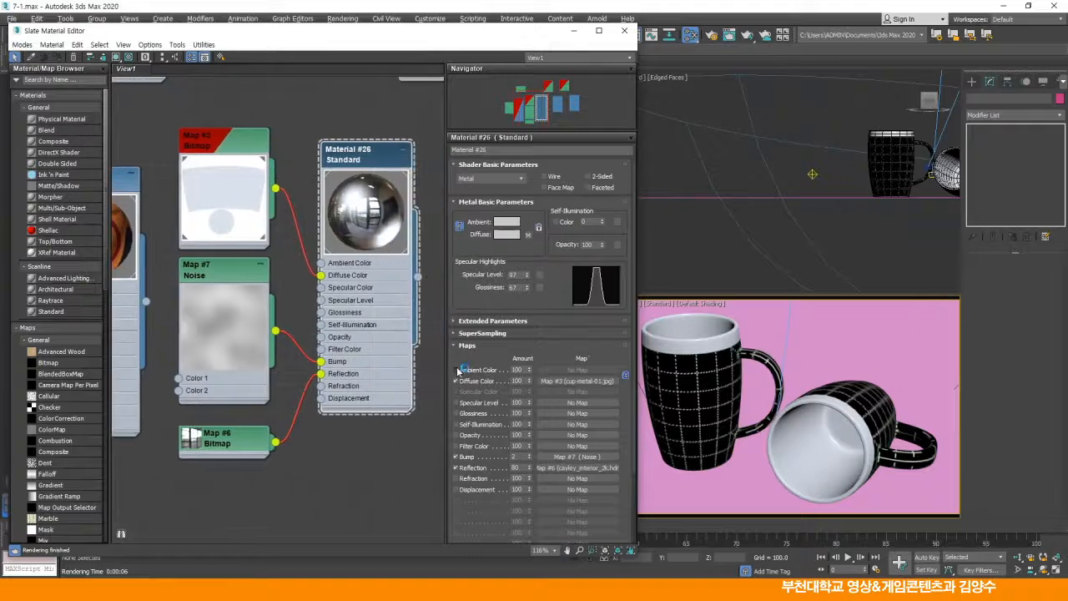
- Switch to Photoshop and open cup.jpg in its own document tab beside cup-metal.psd
left_click(550, 590)
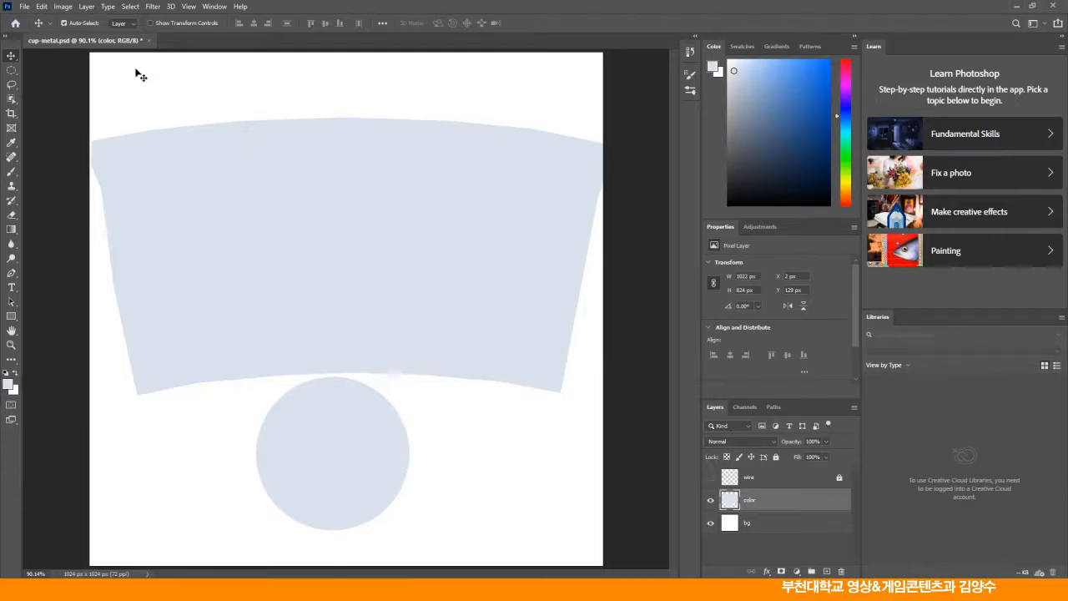
left_click_drag(25, 10, 310, 45)
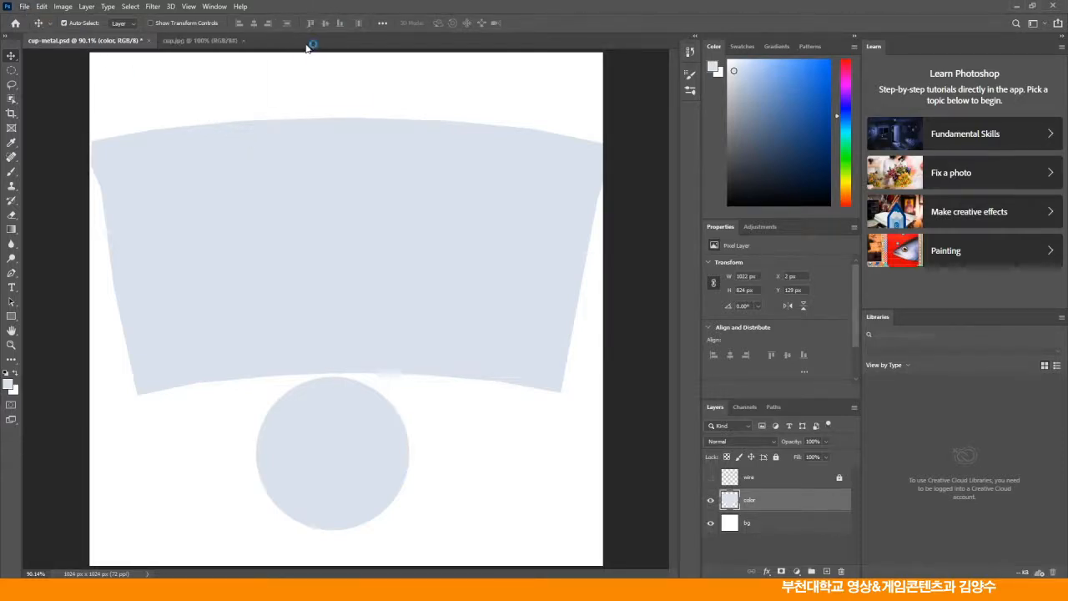
- Fit the cup.jpg canvas to the view and convert the image to Grayscale mode, discarding its color information
double_click(11, 330)
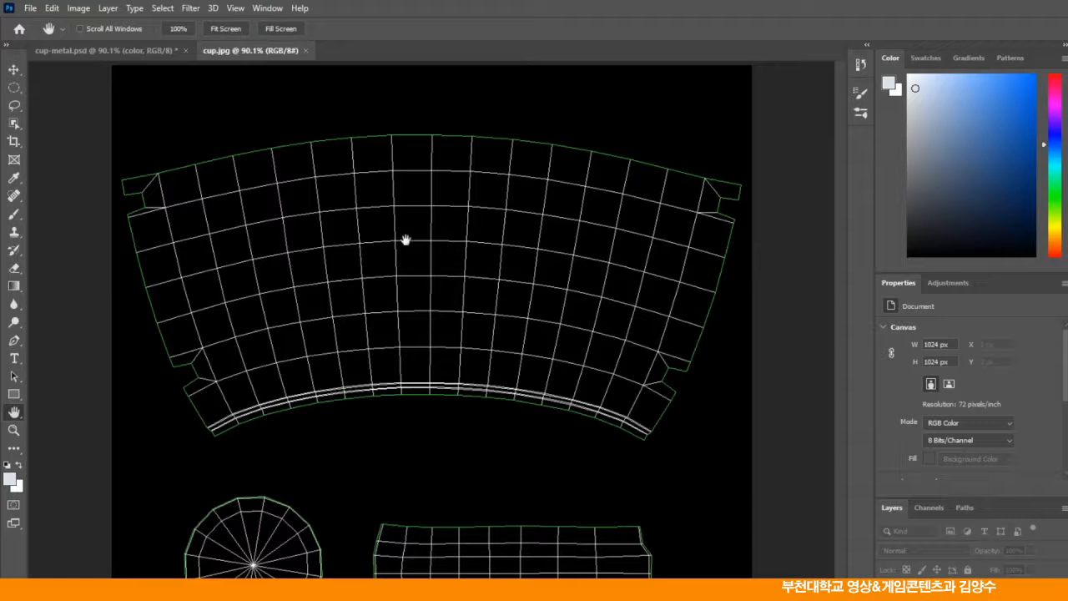
left_click(78, 8)
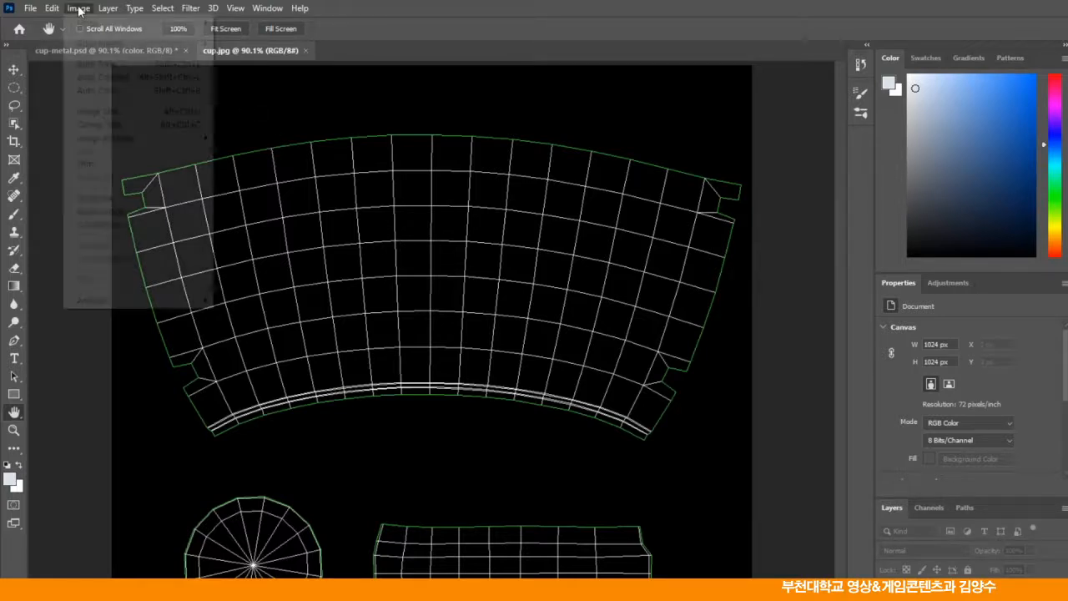
mouse_move(83, 29)
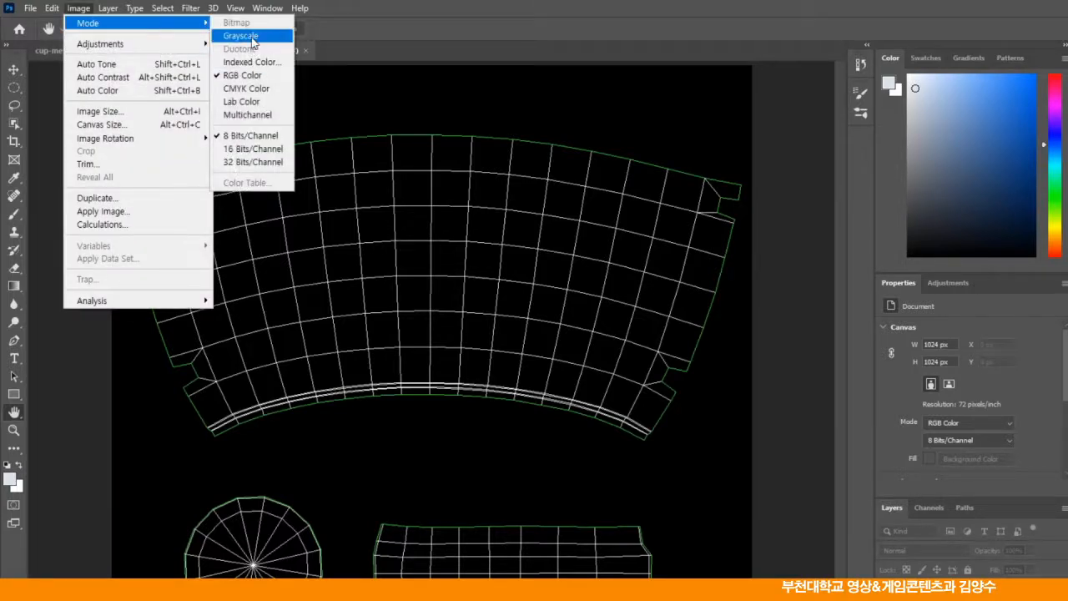
left_click(241, 36)
left_click(600, 297)
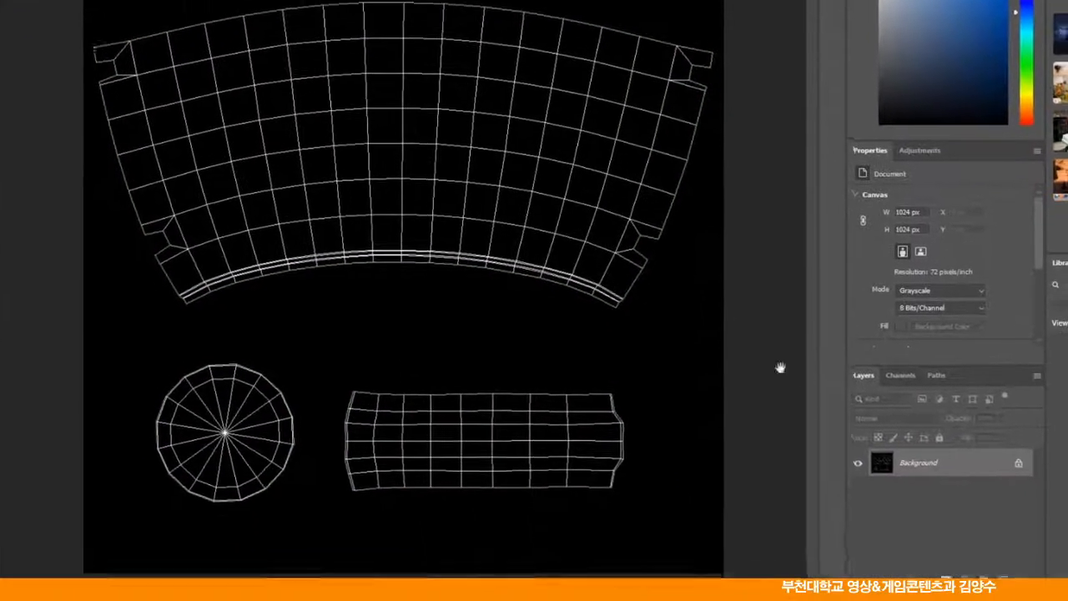
- Duplicate the Gray channel to keep a copy of the UV wireframe and return to the layer list
left_click(928, 507)
left_click_drag(947, 387, 998, 563)
left_click(856, 359)
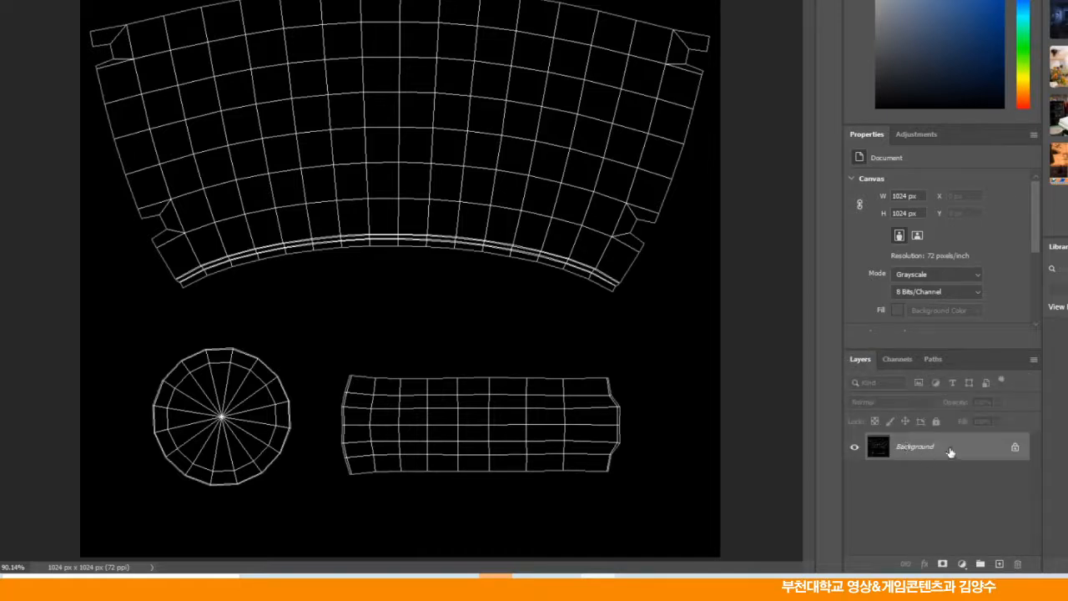
- Convert the Background into a regular layer named wire and delete all of its contents, clearing the selection
double_click(960, 452)
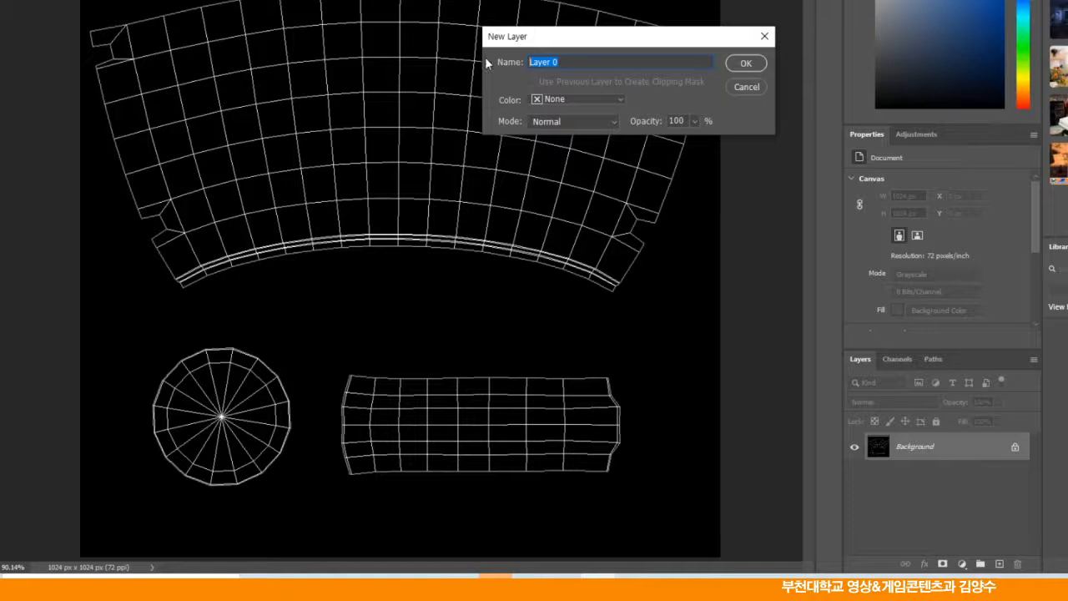
type("wire")
left_click(747, 65)
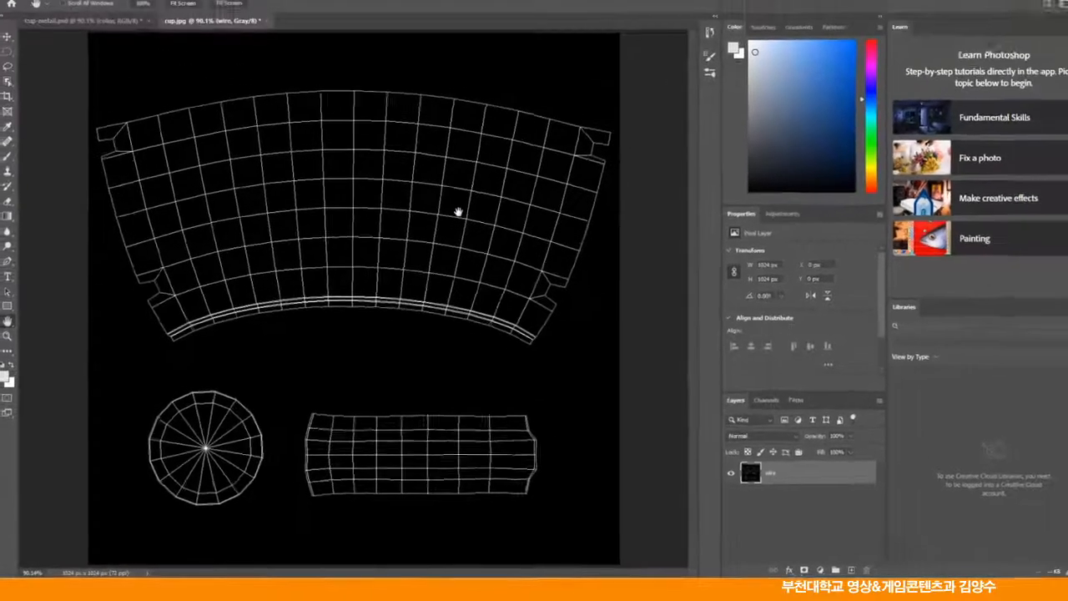
key("ctrl+a")
key("Delete")
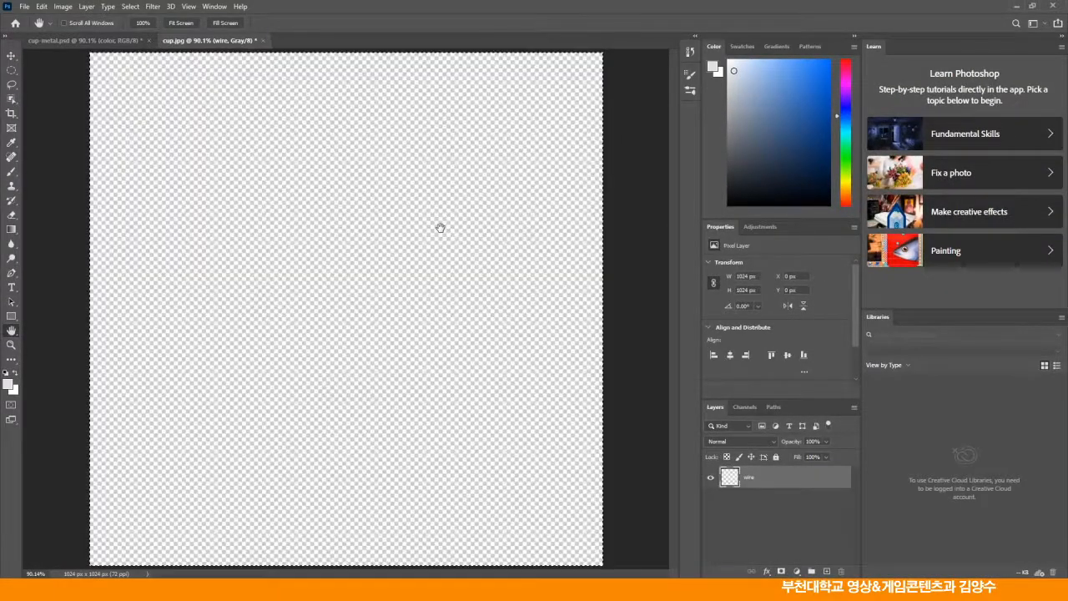
left_click(16, 71)
left_click(47, 78)
- Convert the image from Grayscale to RGB Color mode
left_click(63, 6)
mouse_move(117, 20)
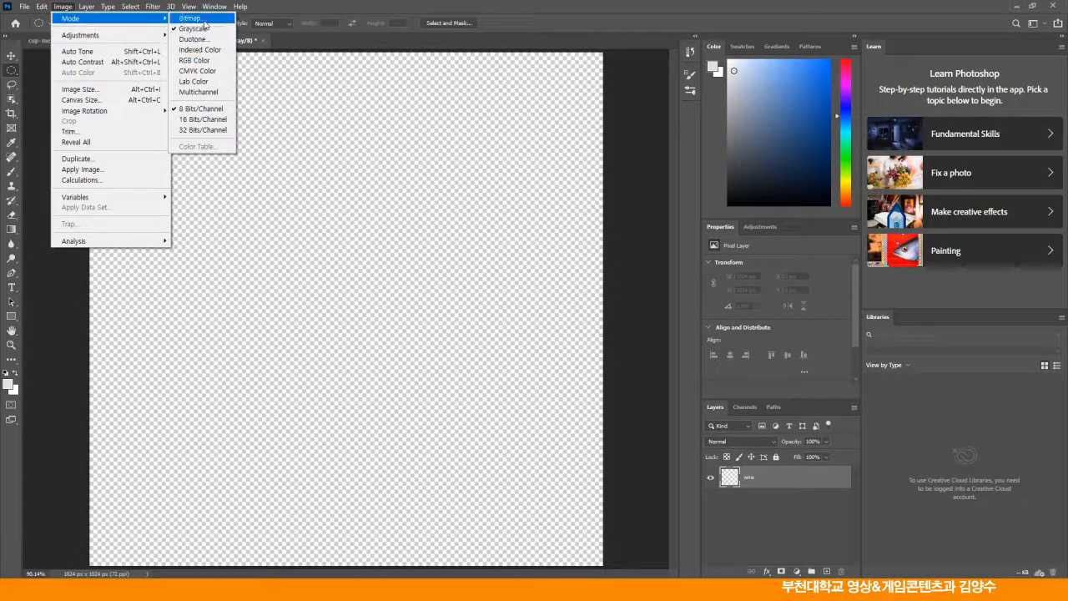
left_click(200, 60)
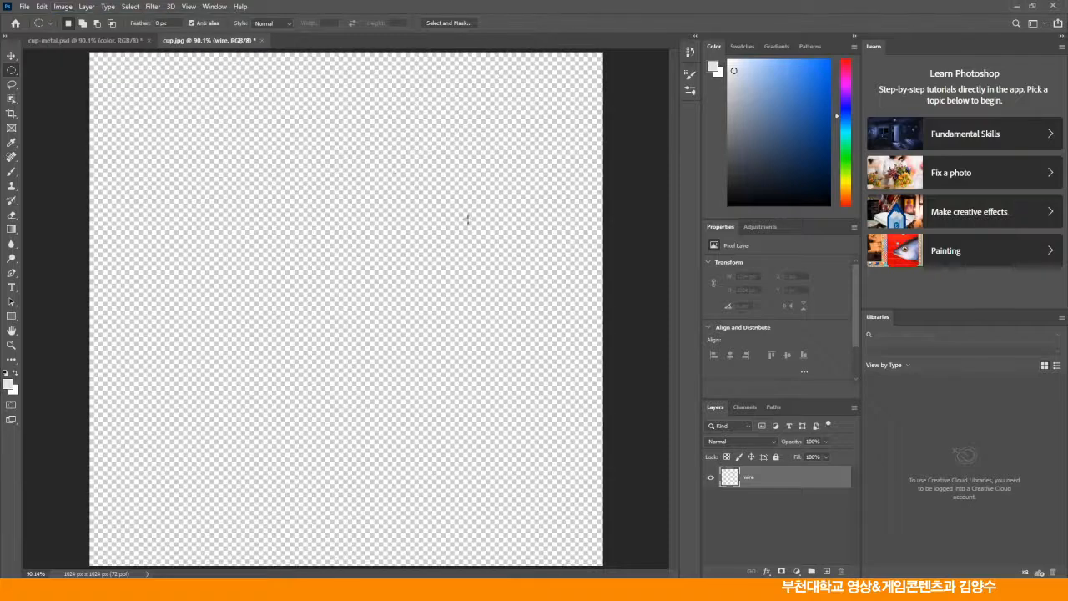
- Load the Gray copy channel as a selection, fill it with Black on the wire layer, and deselect
left_click(745, 406)
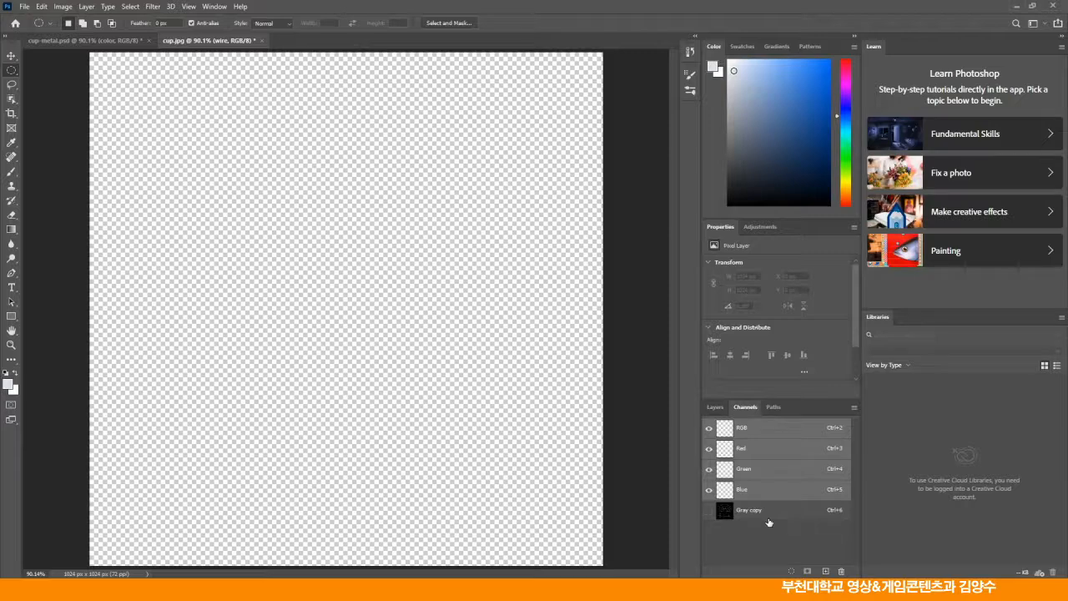
left_click_drag(788, 513, 791, 570)
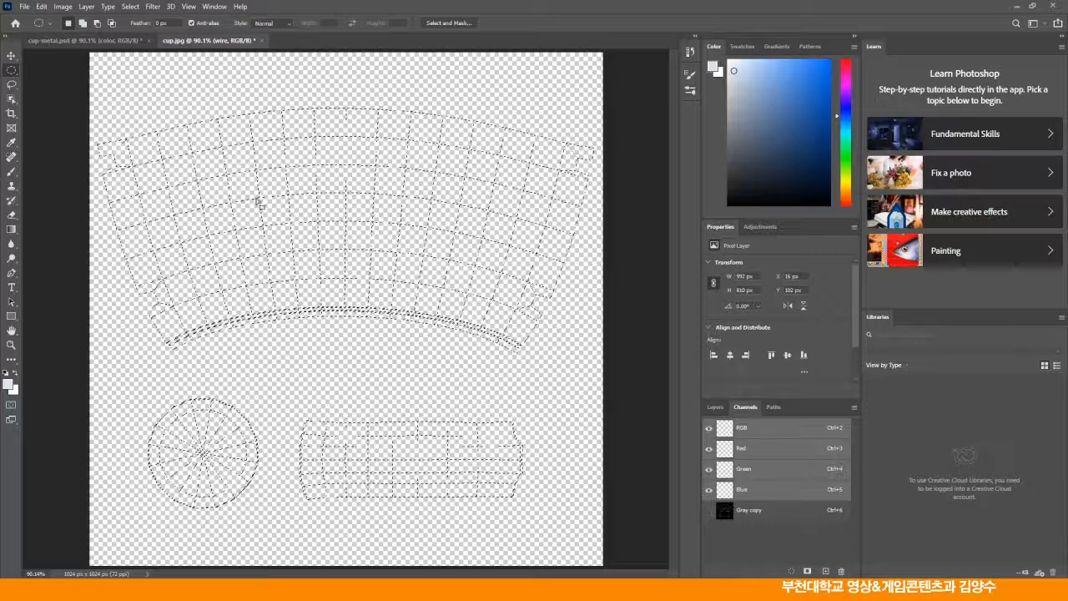
left_click(41, 8)
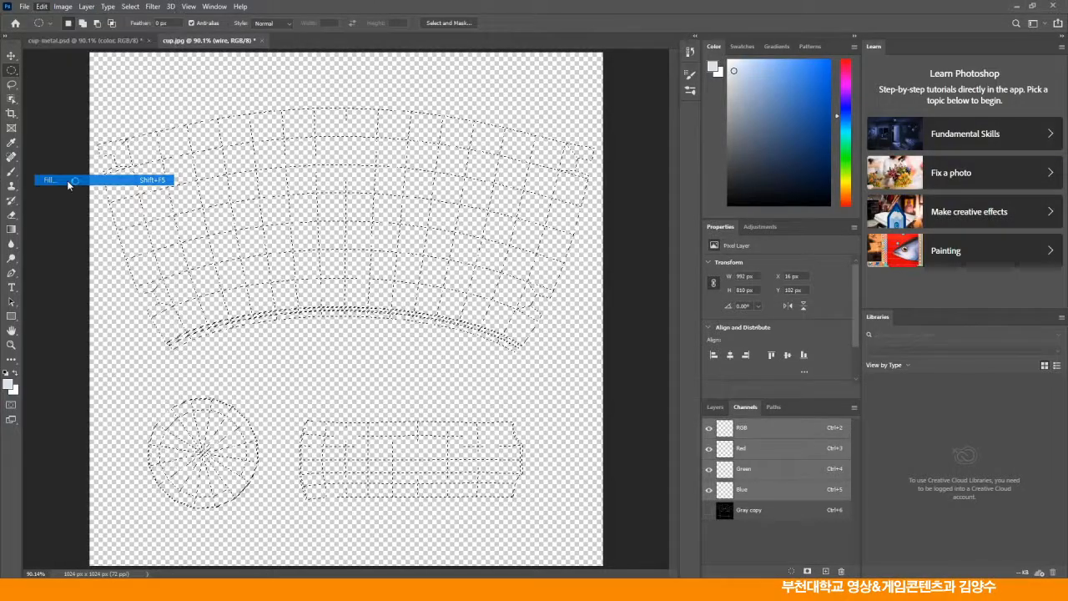
left_click(59, 179)
left_click(563, 156)
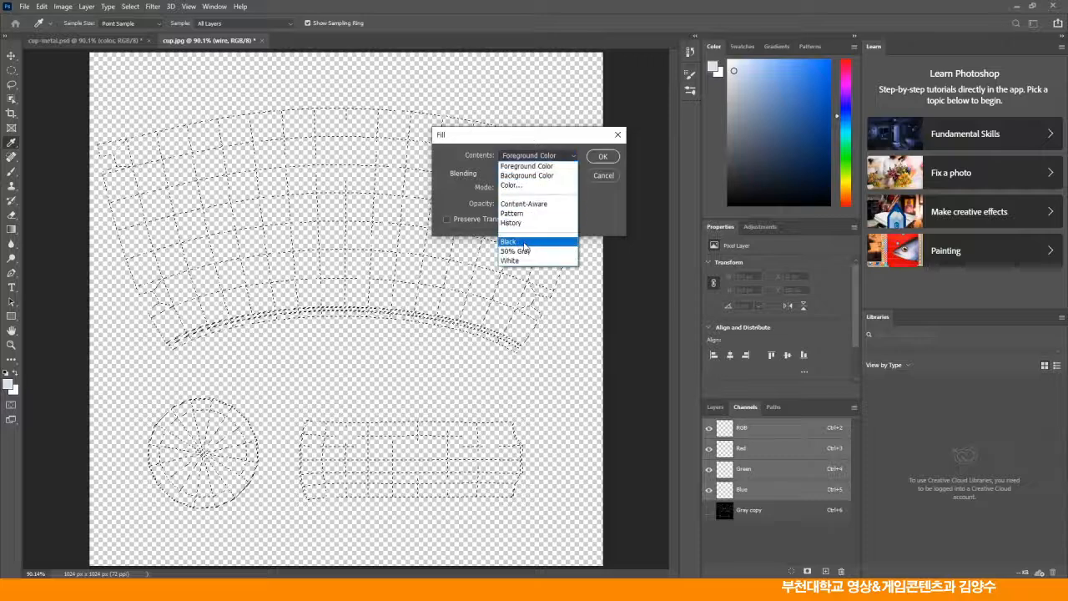
left_click(508, 241)
left_click(603, 156)
key("m")
key("ctrl+d")
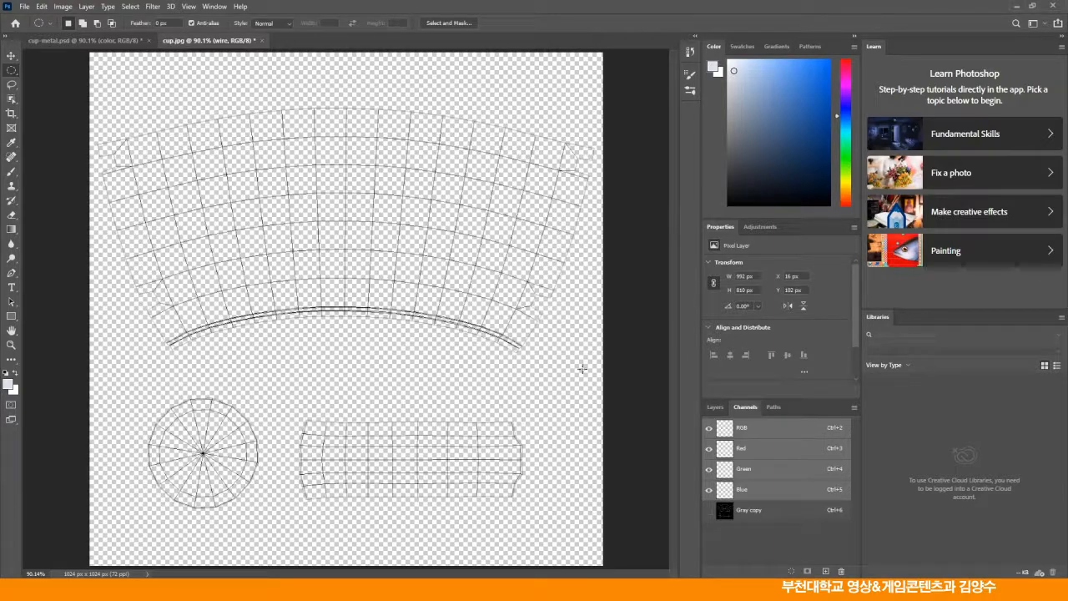
- Add a new layer named bg beneath the wire layer and fully lock the wire layer
left_click(715, 408)
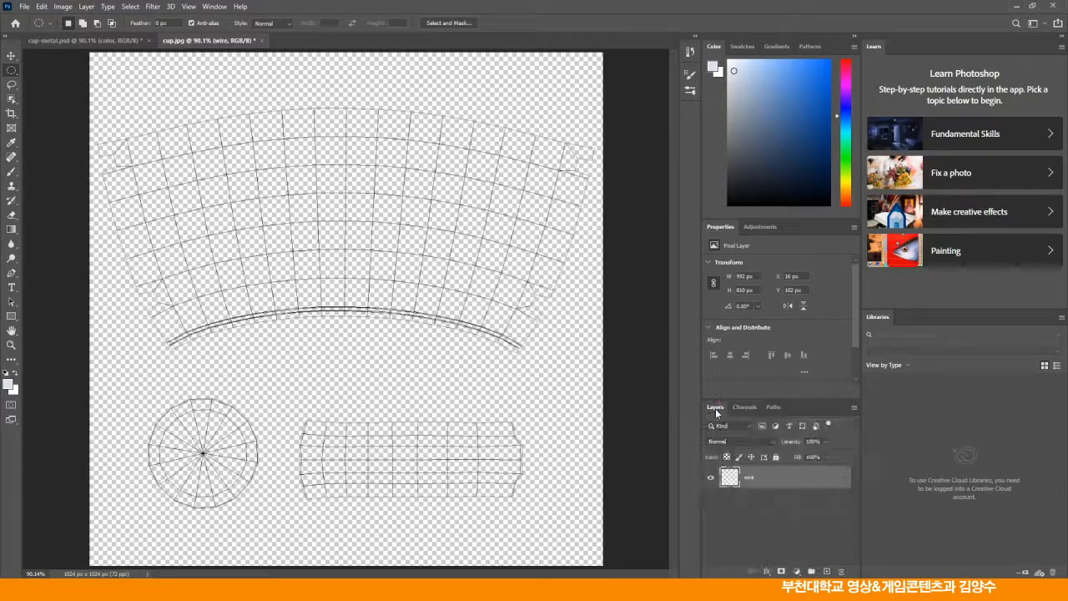
left_click(853, 407)
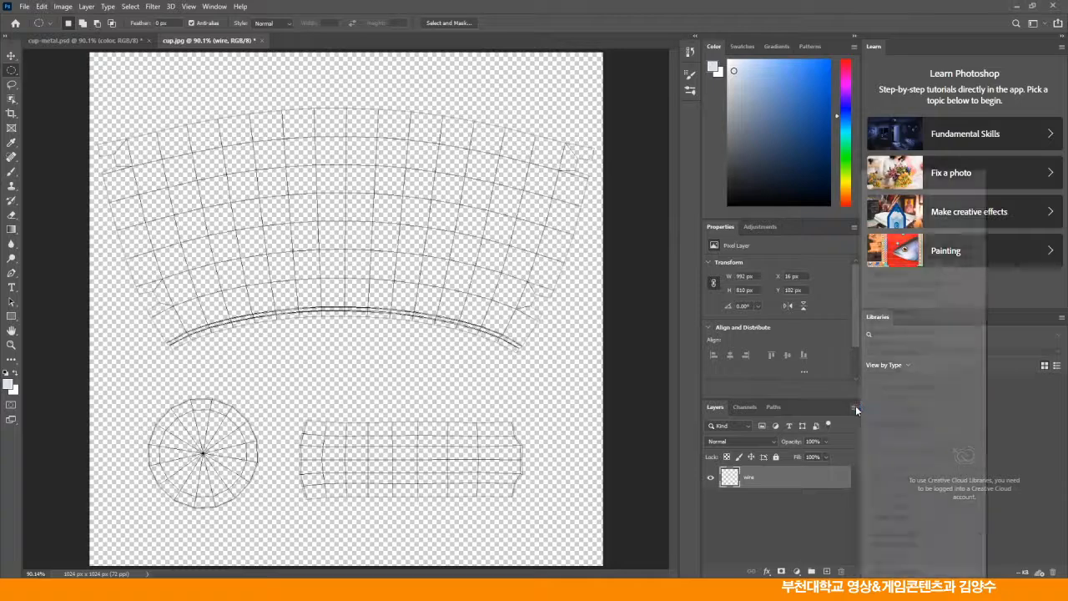
left_click(886, 177)
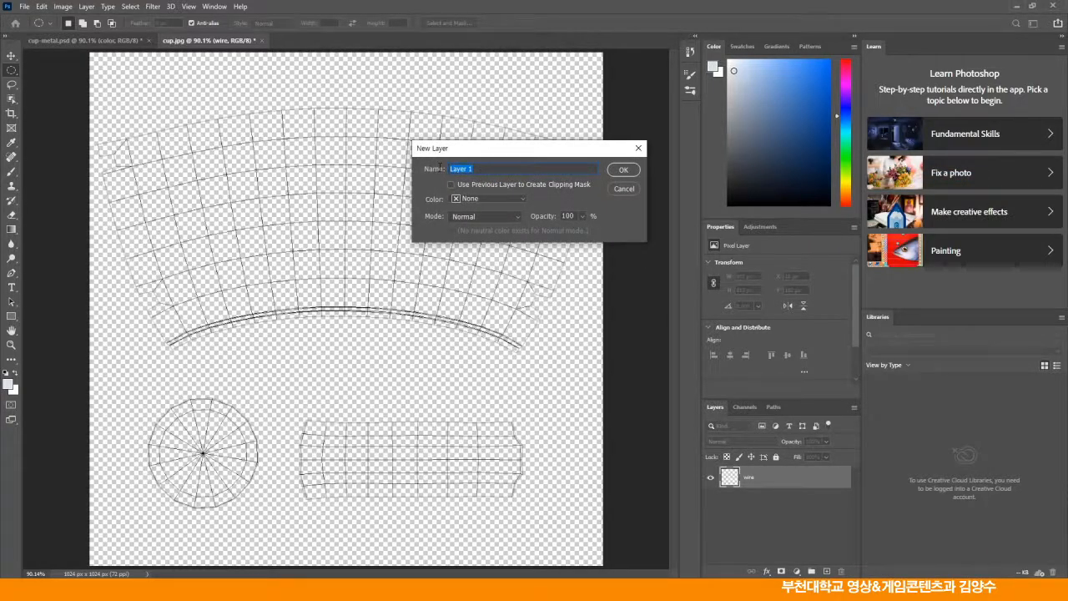
left_click(623, 170)
left_click_drag(785, 482, 782, 516)
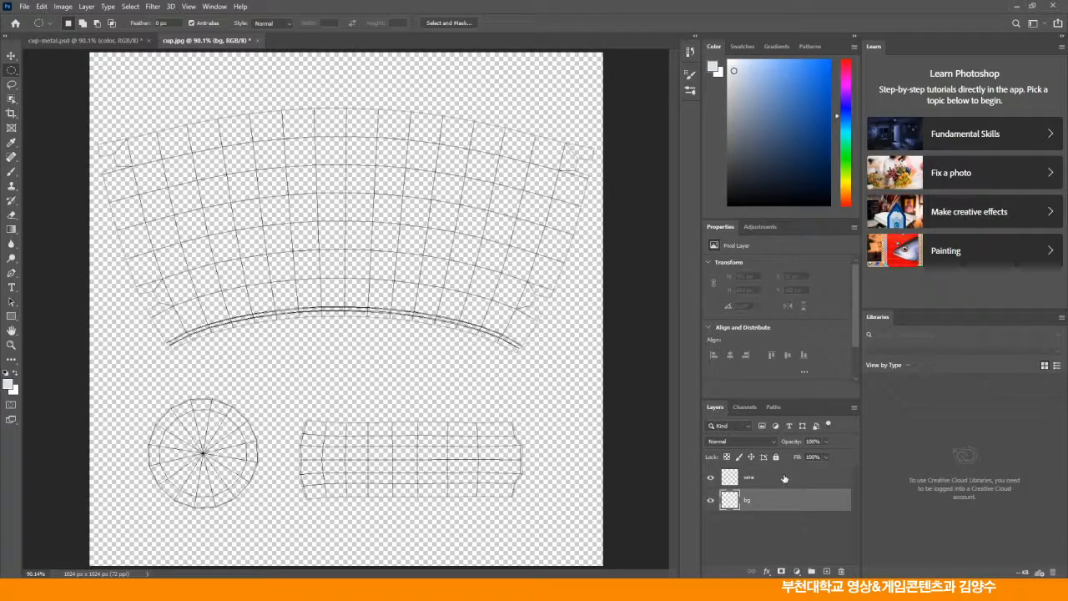
left_click(785, 477)
left_click(776, 457)
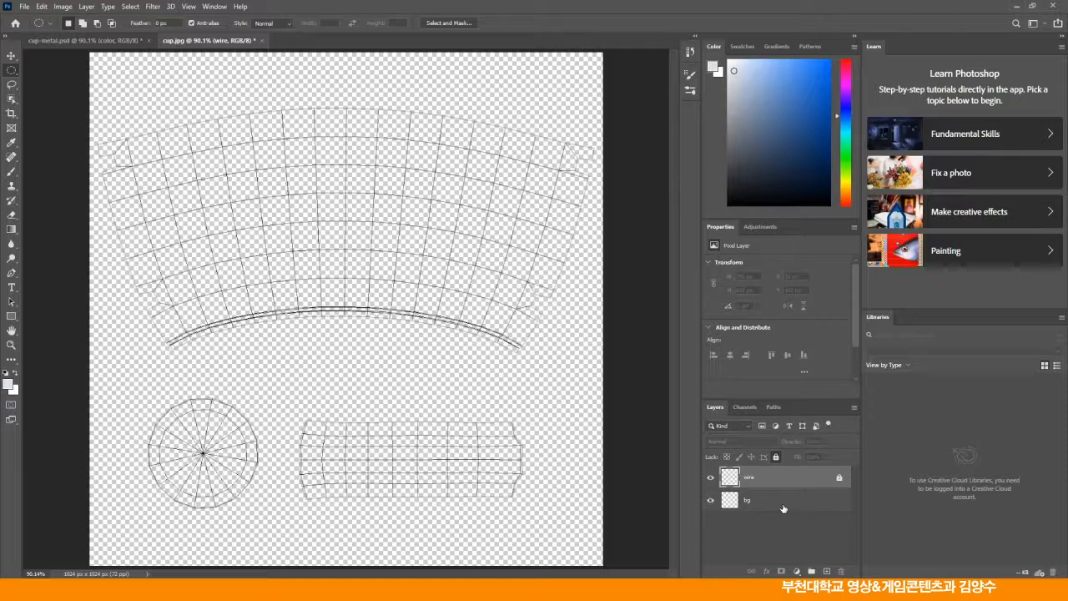
- Fill the bg layer with White at 100% opacity
left_click(782, 506)
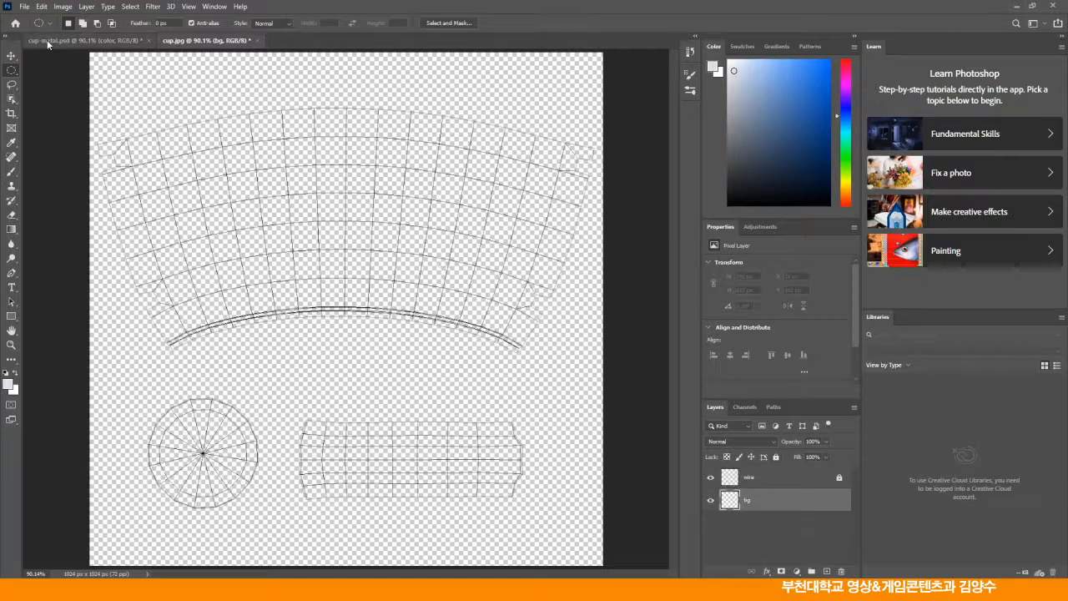
left_click(44, 8)
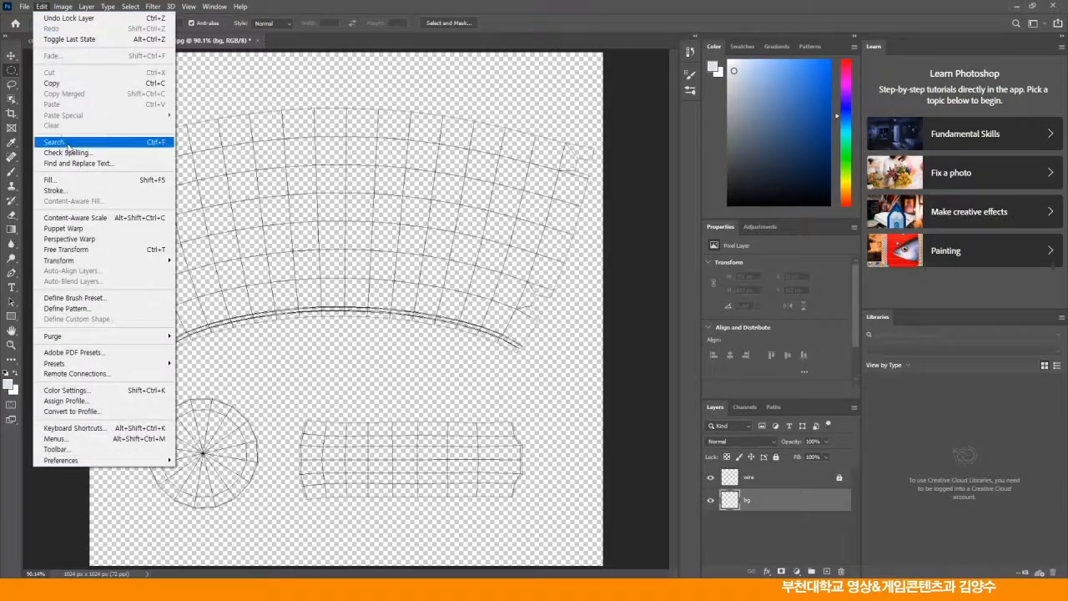
left_click(59, 180)
left_click(538, 155)
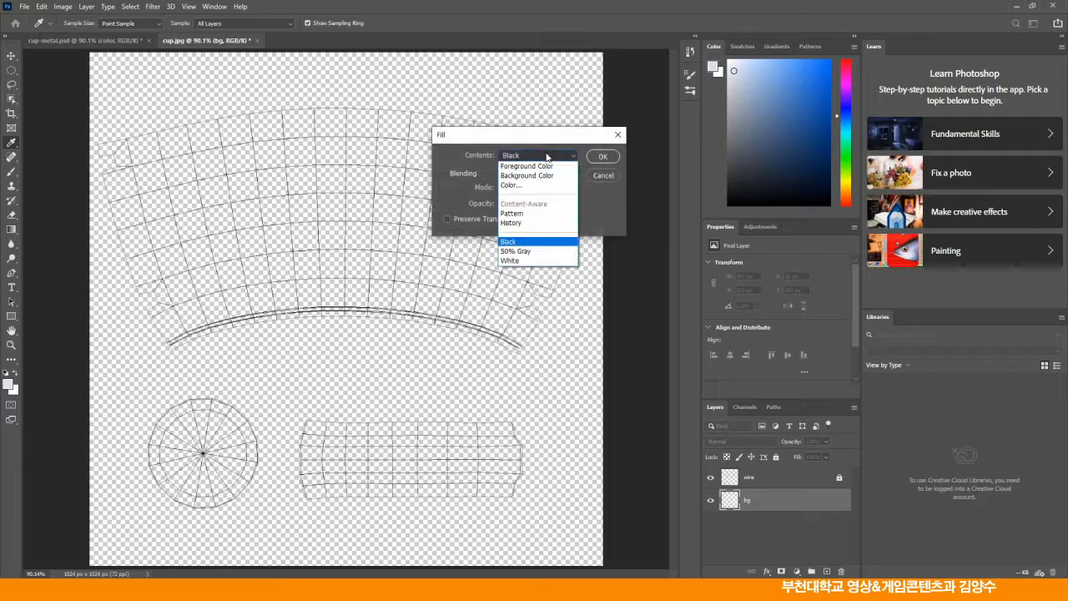
left_click(526, 263)
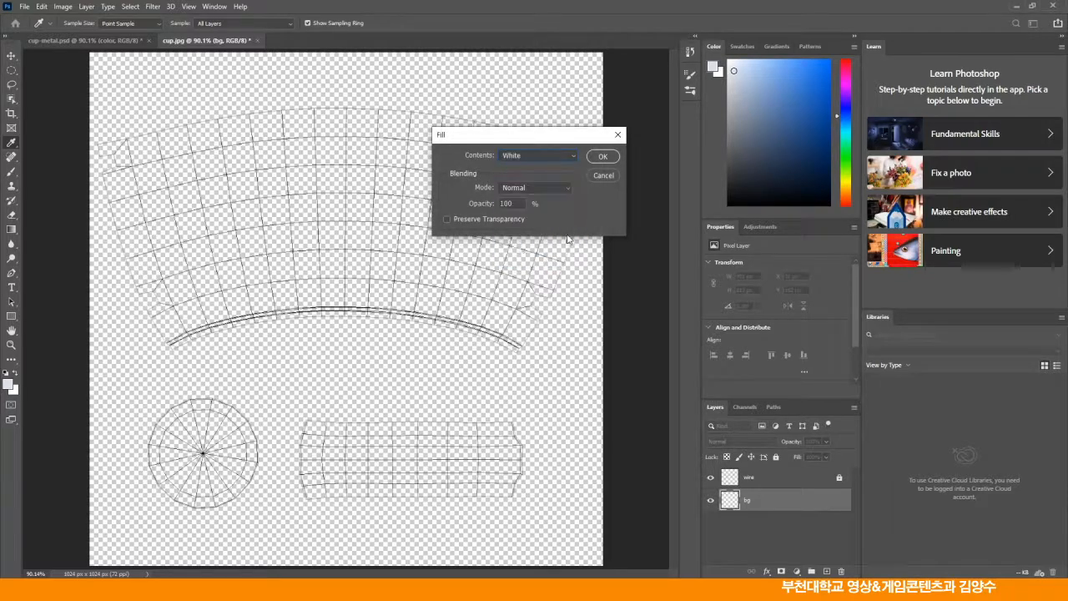
left_click(600, 157)
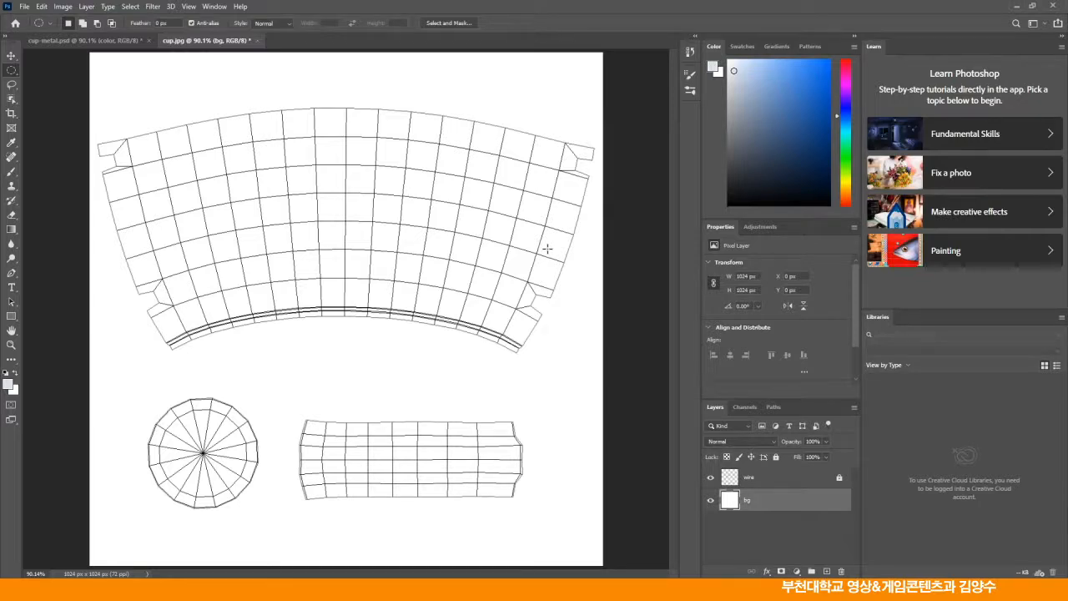
- Create a new layer named color between the wire and bg layers
left_click(852, 407)
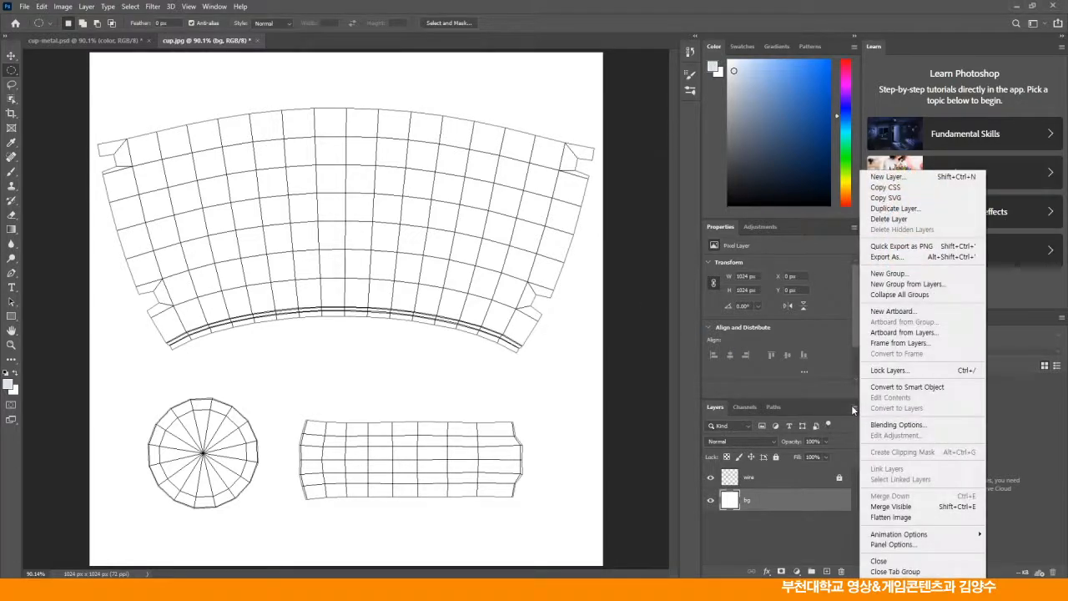
left_click(901, 177)
key("BackSpace")
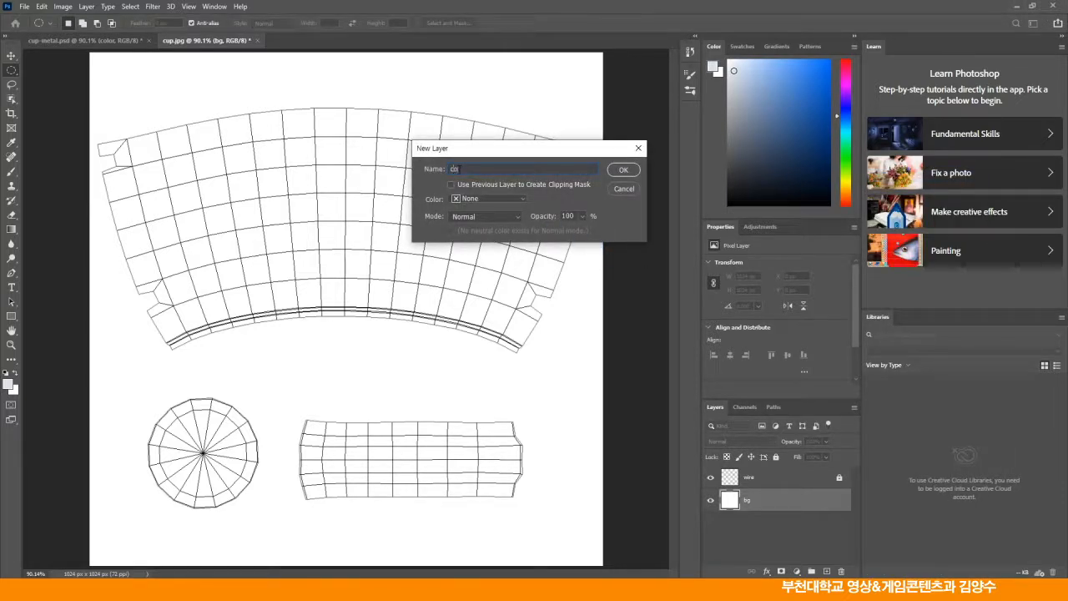
left_click(624, 170)
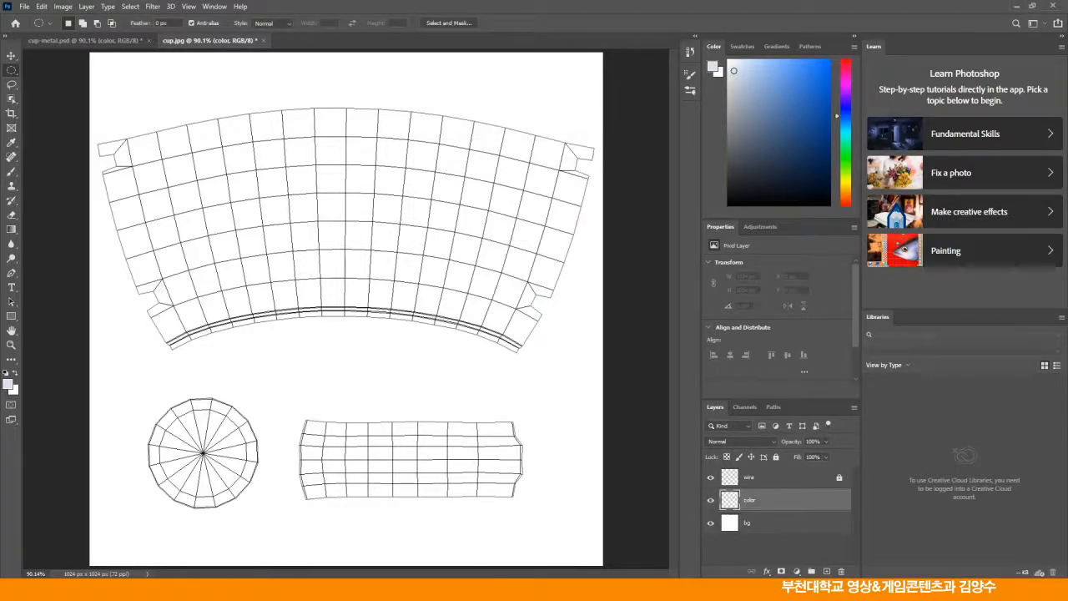
- Check the mug reference photo and make a circular selection about 265 px wide around the round UV piece
left_click(501, 501)
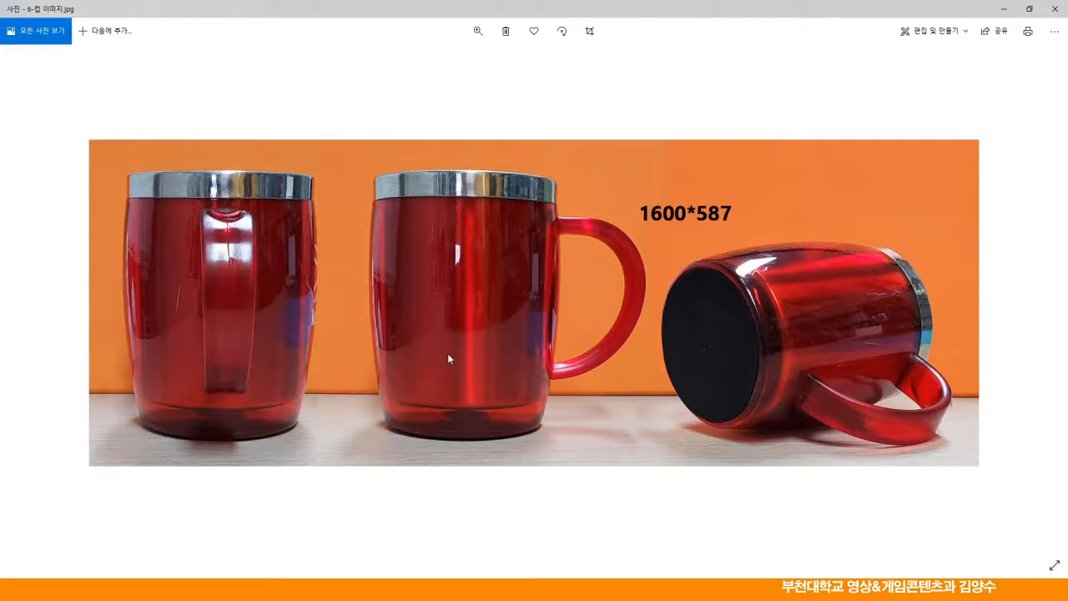
left_click(492, 589)
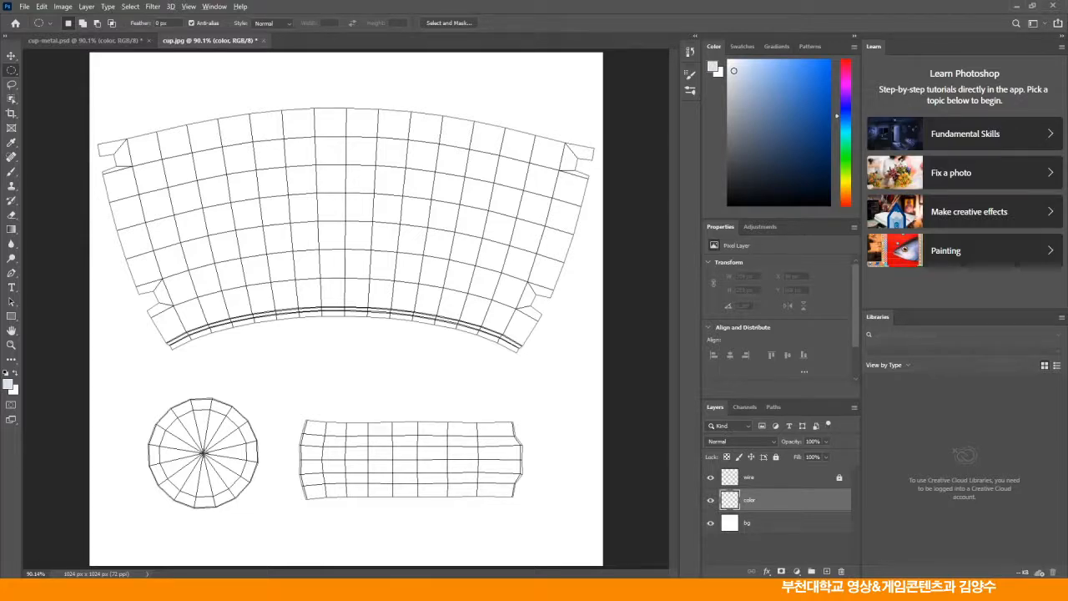
left_click_drag(202, 452, 270, 522, "alt+shift")
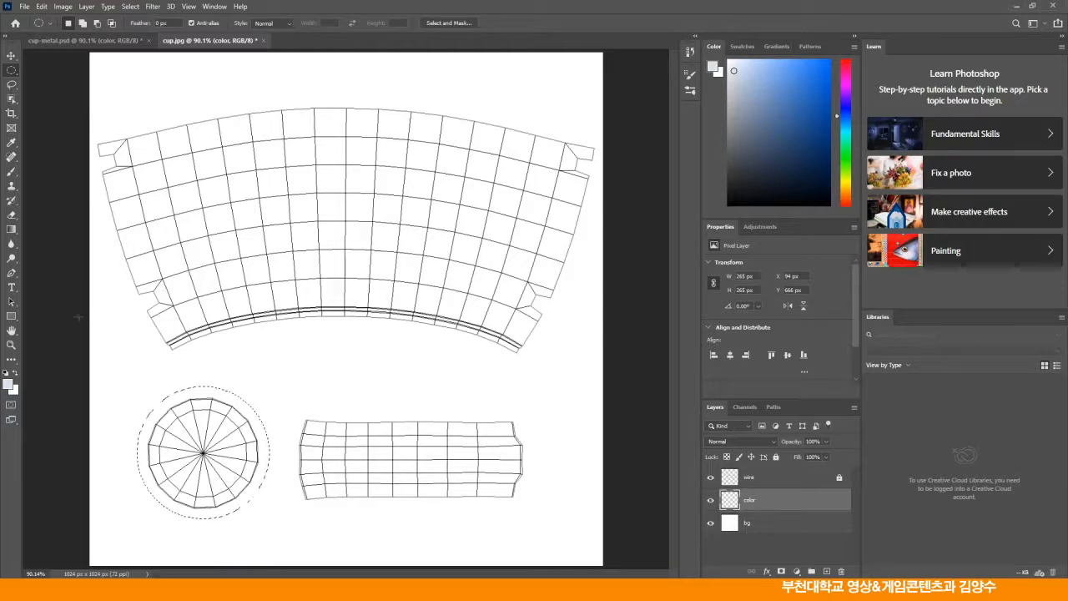
- Set the foreground color to red, hex c51234
left_click(10, 385)
left_click_drag(573, 161, 618, 134)
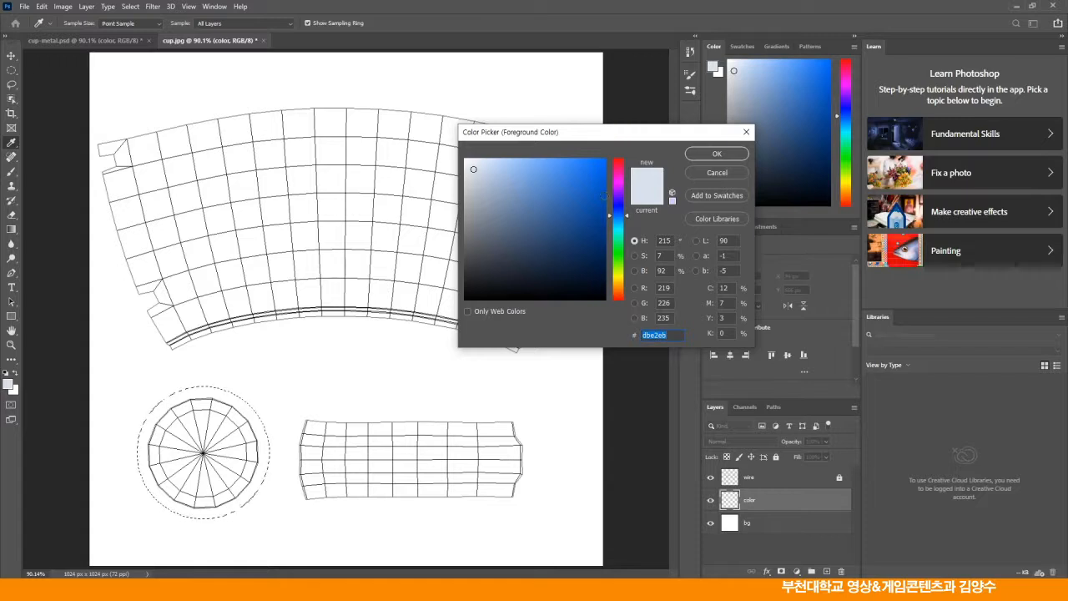
left_click_drag(628, 219, 626, 175)
left_click(592, 168)
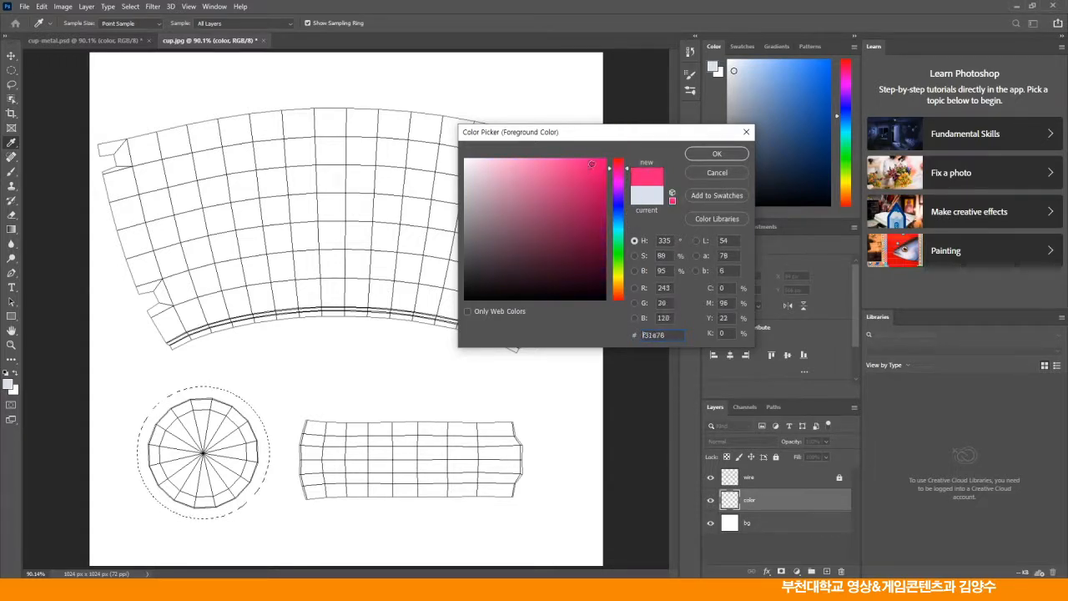
left_click_drag(610, 169, 584, 165)
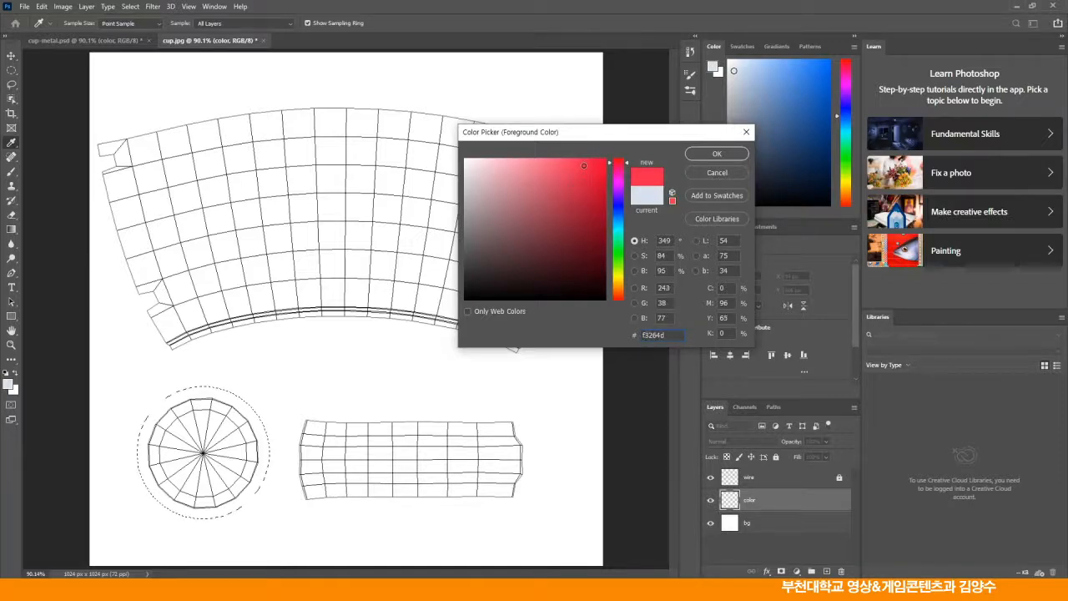
left_click(587, 193)
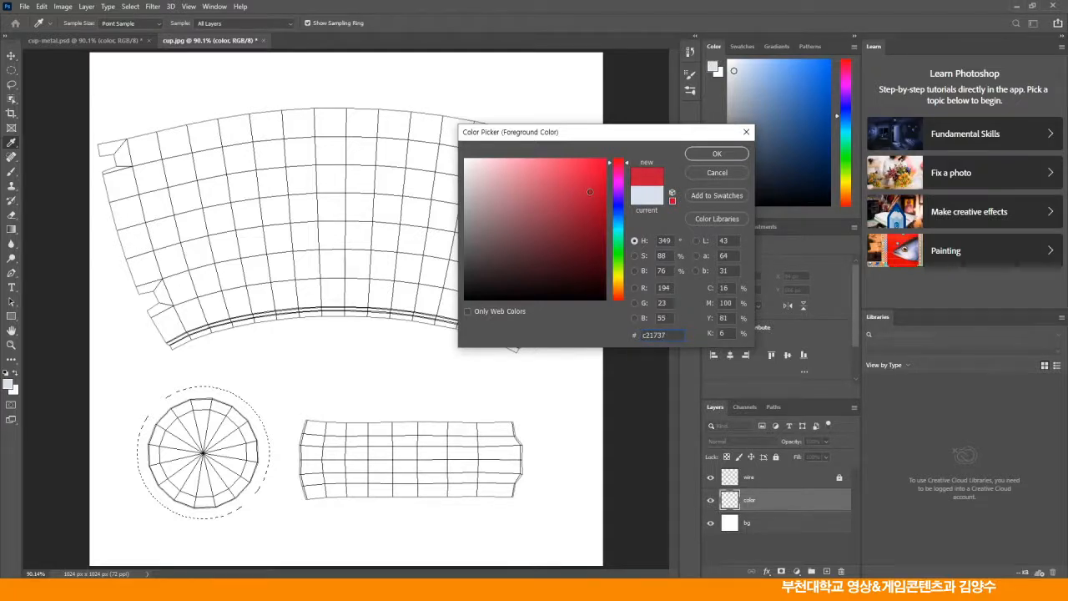
left_click(590, 191)
left_click_drag(591, 191, 593, 191)
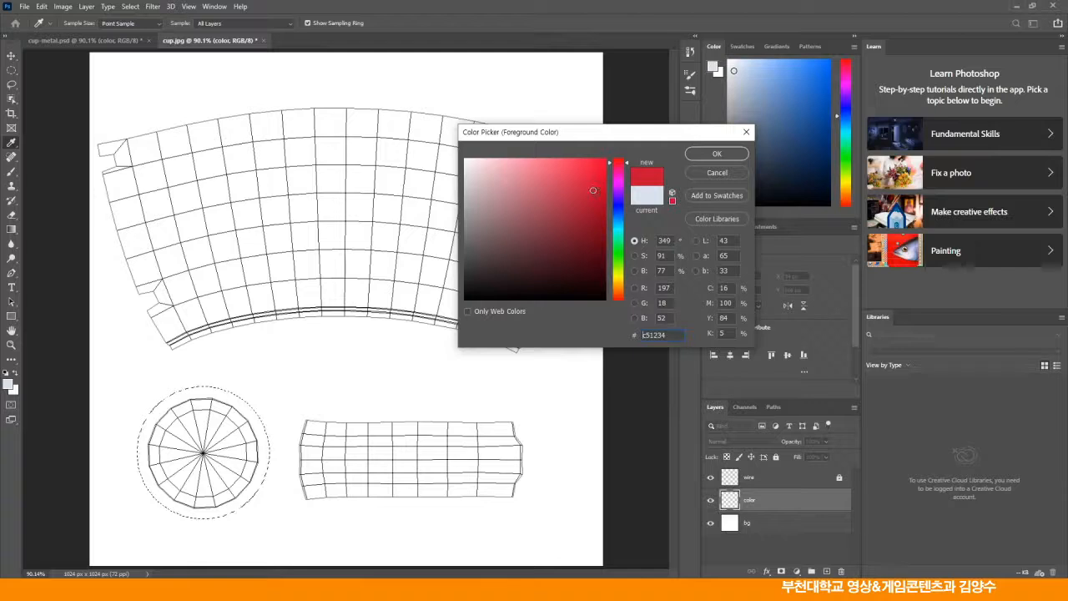
left_click(715, 155)
- Fill the circular selection on the color layer with the foreground color and deselect it
left_click(41, 6)
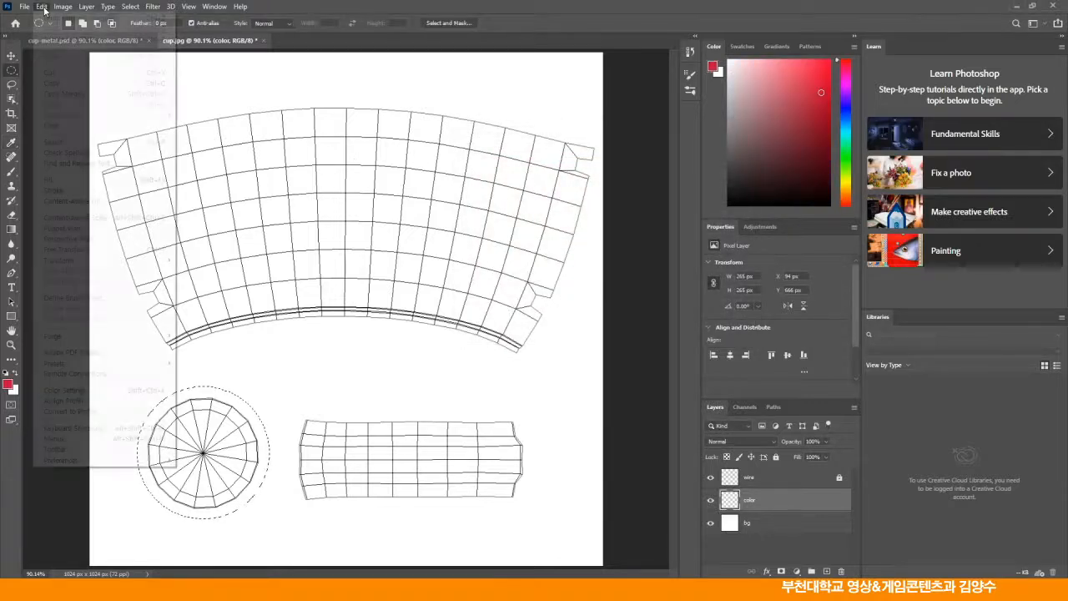
left_click(52, 179)
left_click(542, 155)
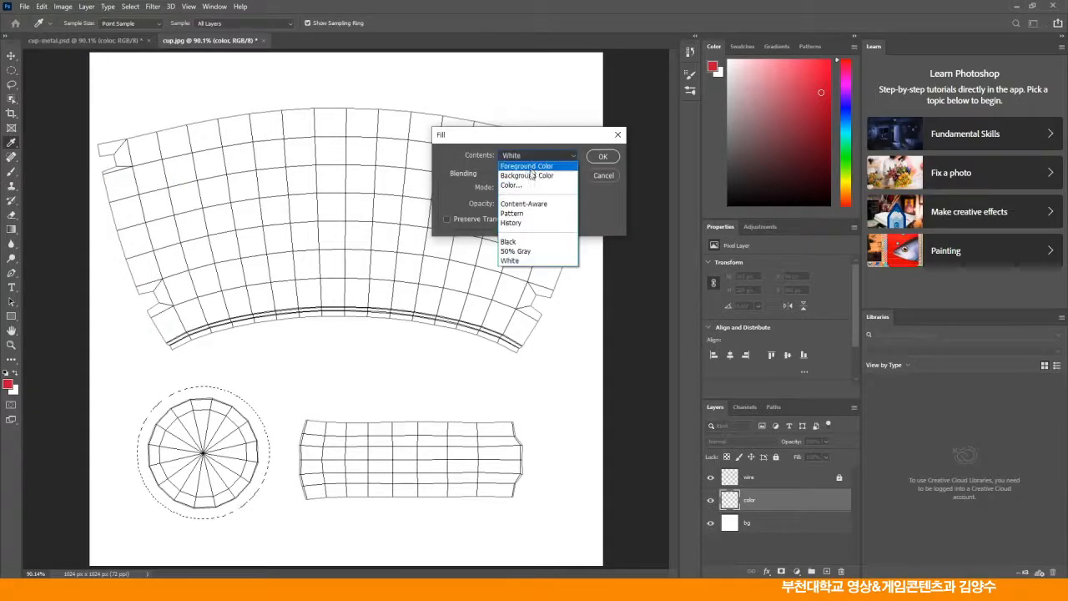
left_click(513, 171)
left_click(602, 156)
key("m")
key("ctrl+d")
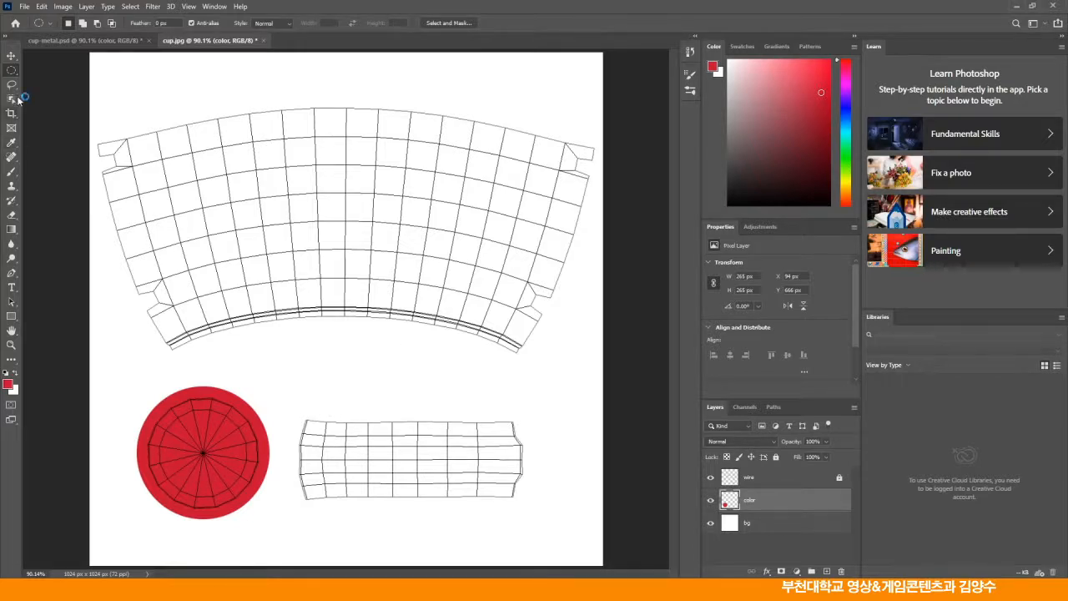
- Make a rectangular selection about 500 by 212 px around the handle UV piece, fill it with the foreground color at 100% opacity, and deselect
right_click(11, 70)
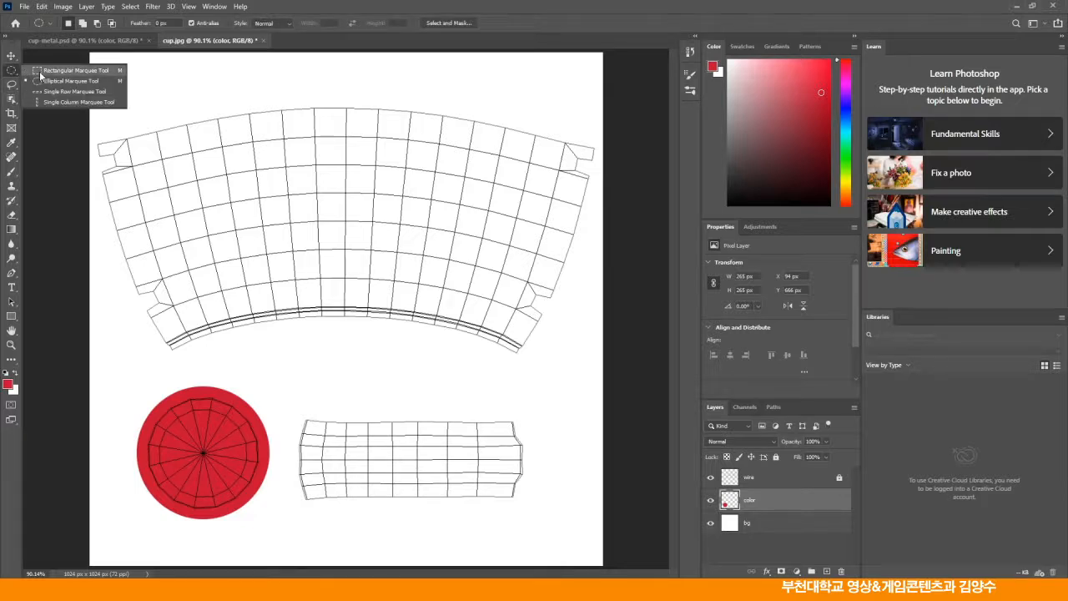
left_click(41, 72)
left_click_drag(286, 407, 537, 512)
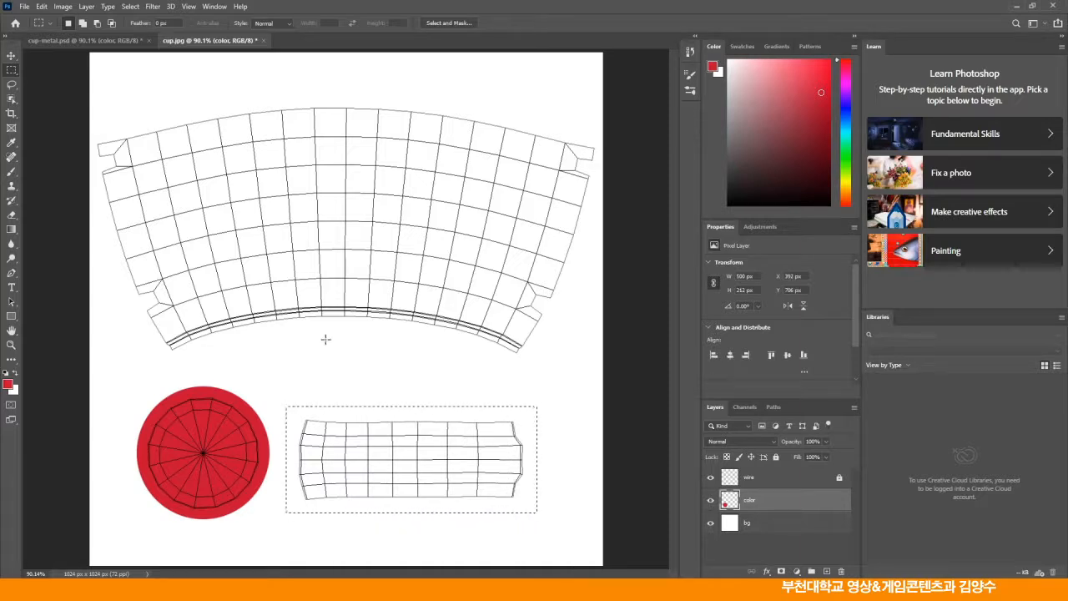
left_click(39, 8)
left_click(76, 182)
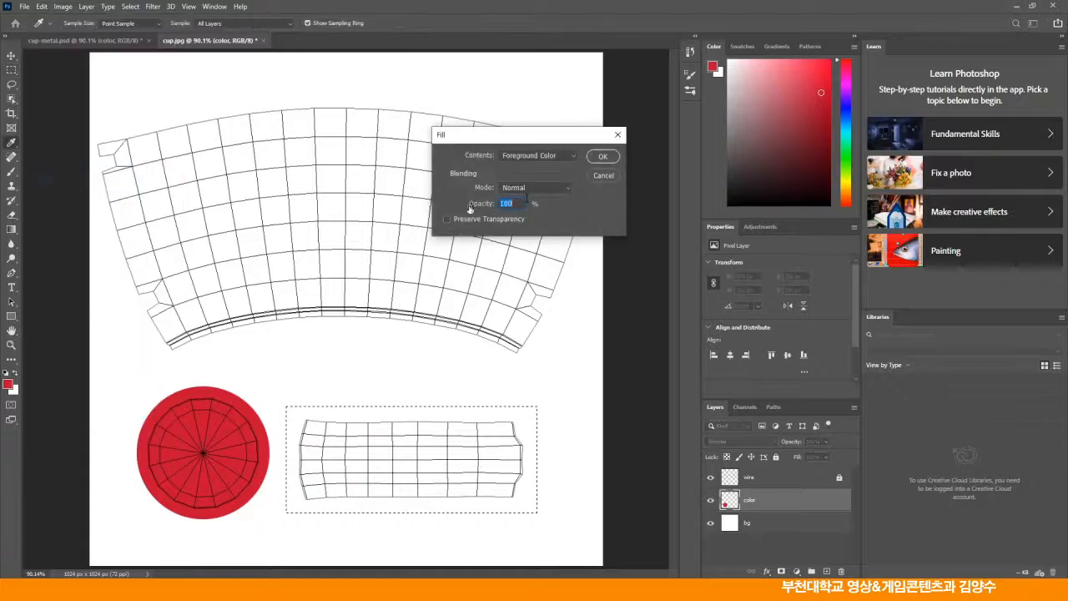
left_click(602, 156)
key("ctrl+d")
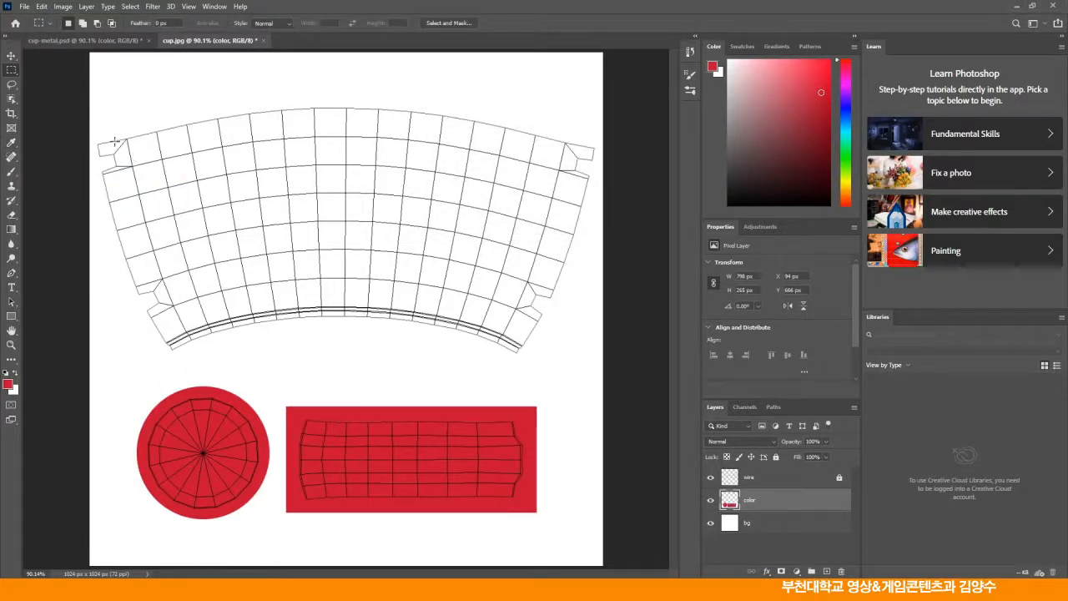
- Outline the large curved body UV piece with a lasso selection about 1072 px wide, leaving a margin around its edges
left_click(11, 86)
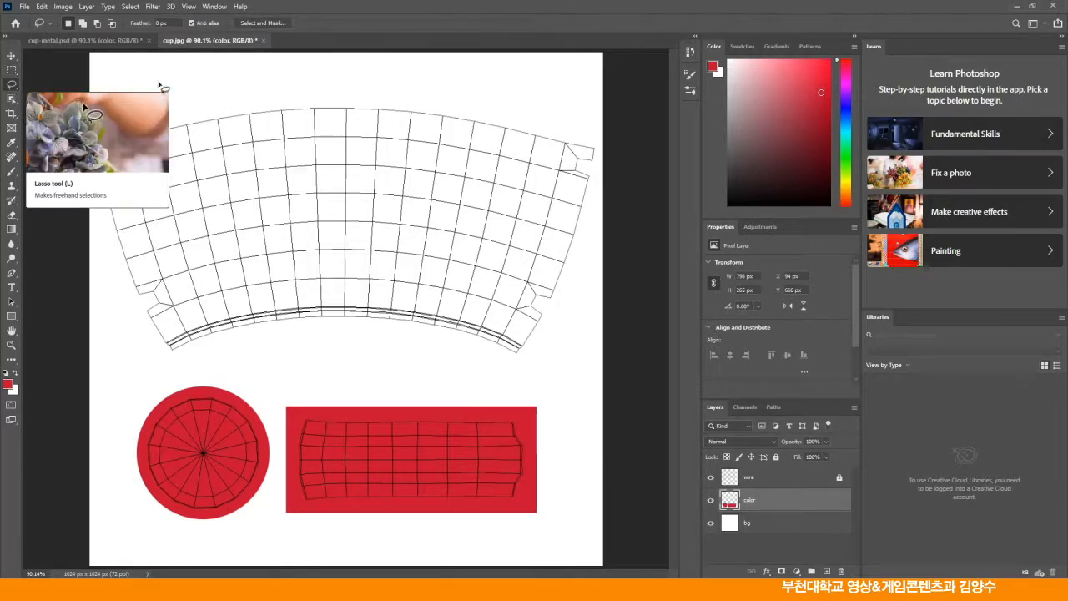
mouse_move(88, 131)
left_mouse_down()
mouse_move(218, 105)
mouse_move(357, 95)
mouse_move(341, 99)
mouse_move(448, 104)
mouse_move(551, 126)
left_mouse_up()
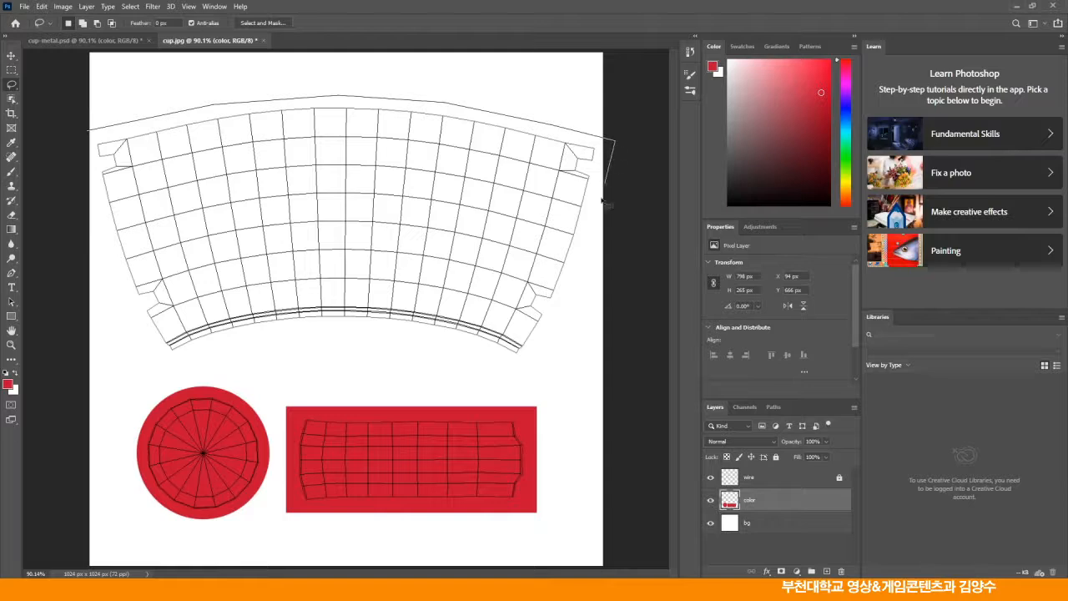
left_click_drag(596, 246, 553, 342)
mouse_move(468, 354)
left_mouse_down()
mouse_move(400, 336)
mouse_move(294, 333)
mouse_move(161, 372)
left_mouse_up()
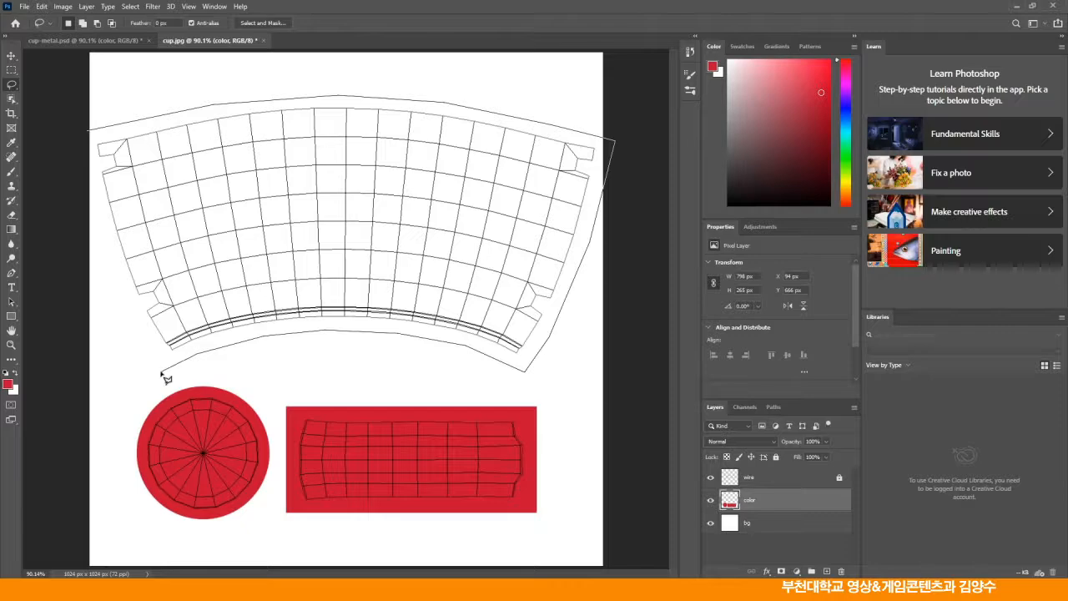
mouse_move(131, 323)
left_mouse_down()
mouse_move(98, 254)
mouse_move(87, 132)
left_mouse_up()
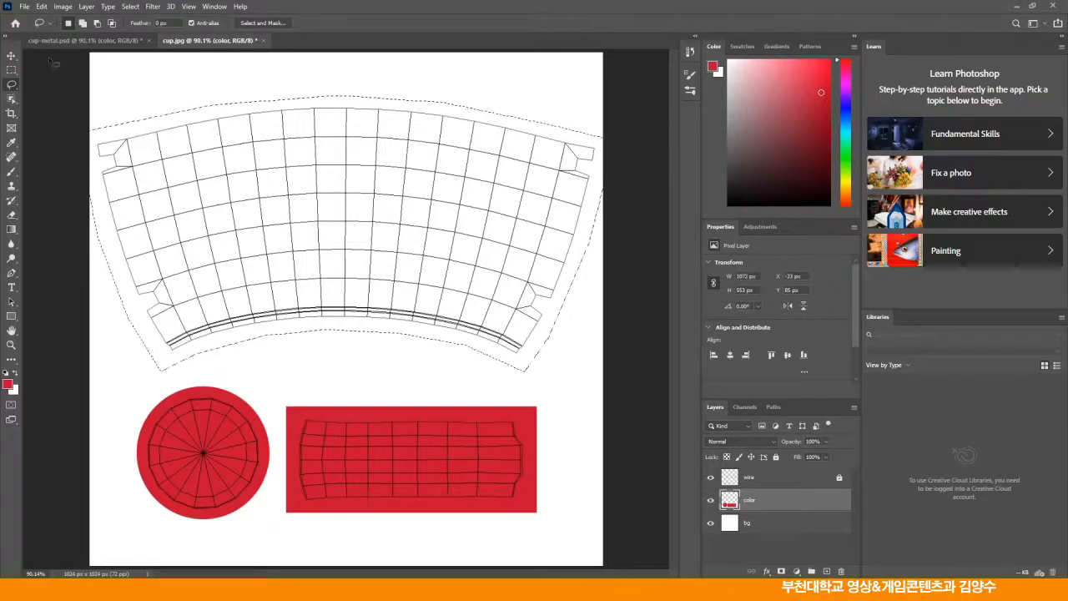
- Fill the body selection with the foreground color in Normal mode at 100% opacity and deselect it
left_click(41, 7)
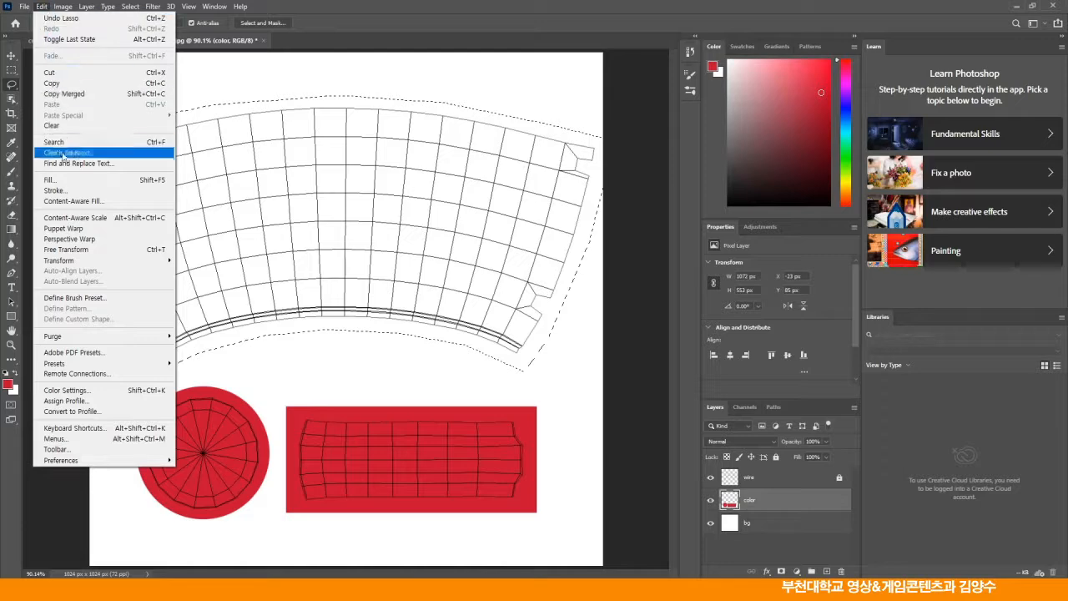
left_click(50, 179)
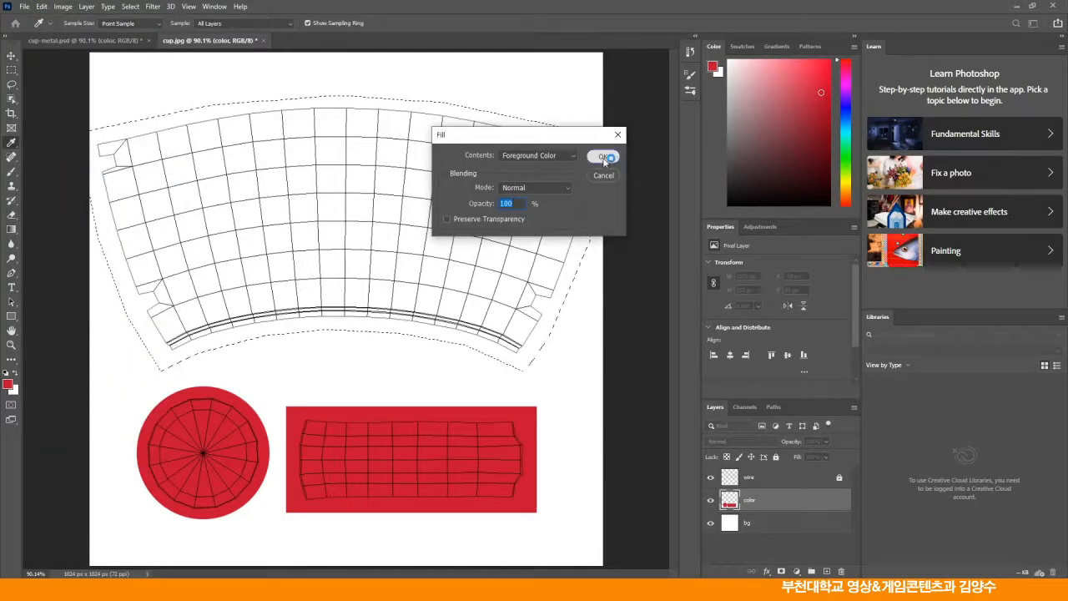
left_click(597, 157)
key("ctrl+d")
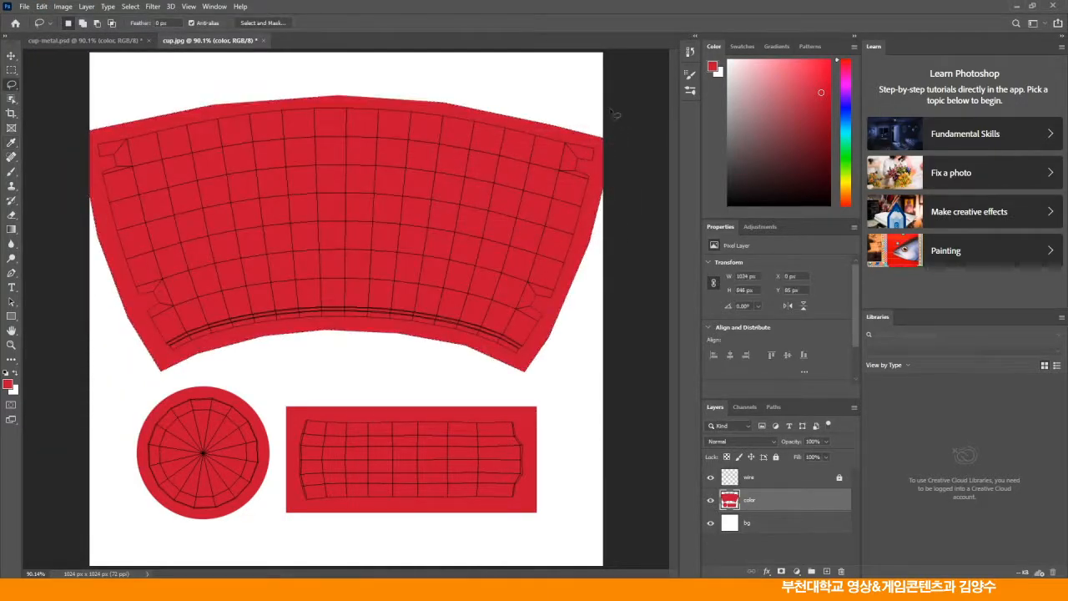
- Save the layered artwork on the computer as cup in Photoshop format in the 7th folder, with Maximize Compatibility on
left_click(11, 56)
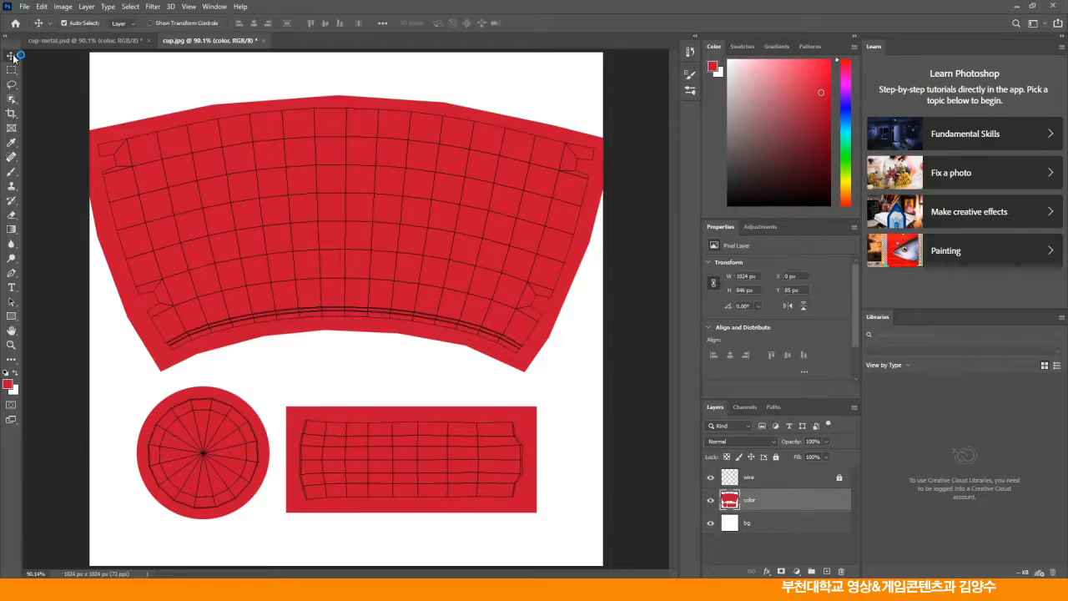
left_click(24, 7)
left_click(50, 131)
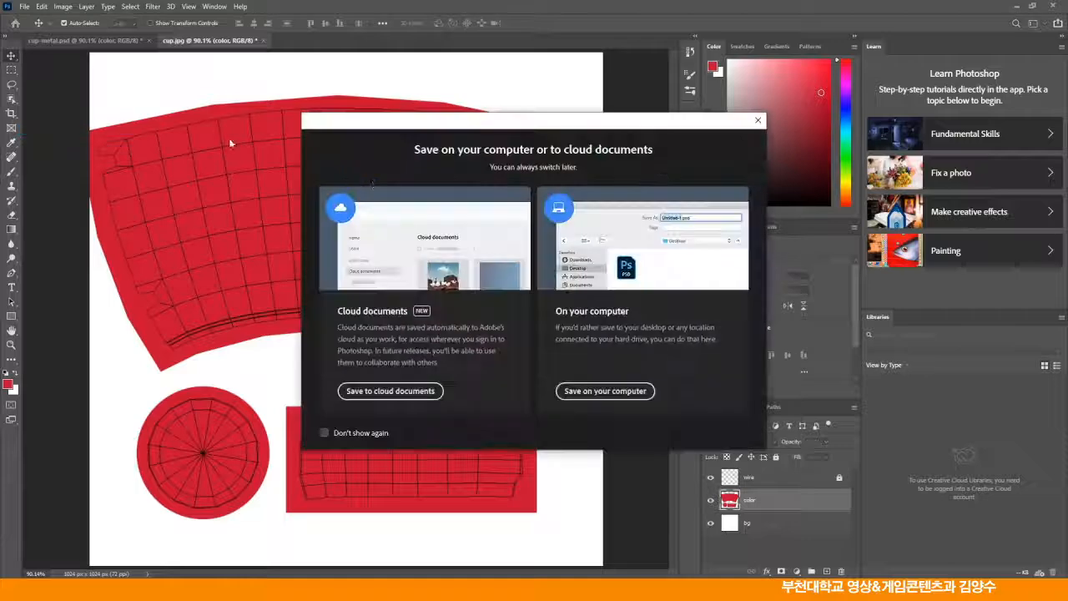
left_click(605, 390)
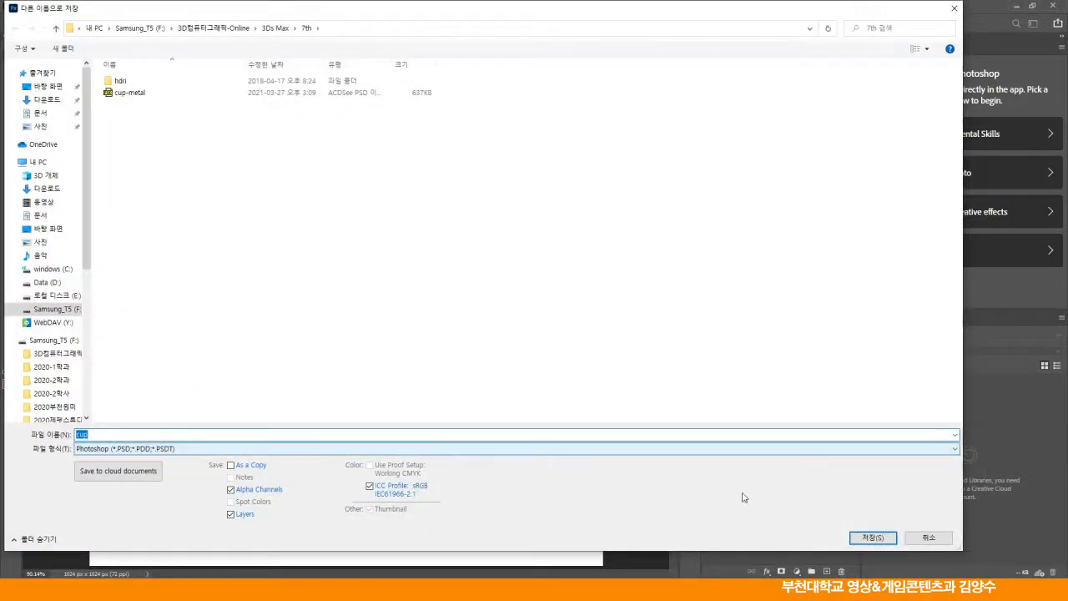
key("Return")
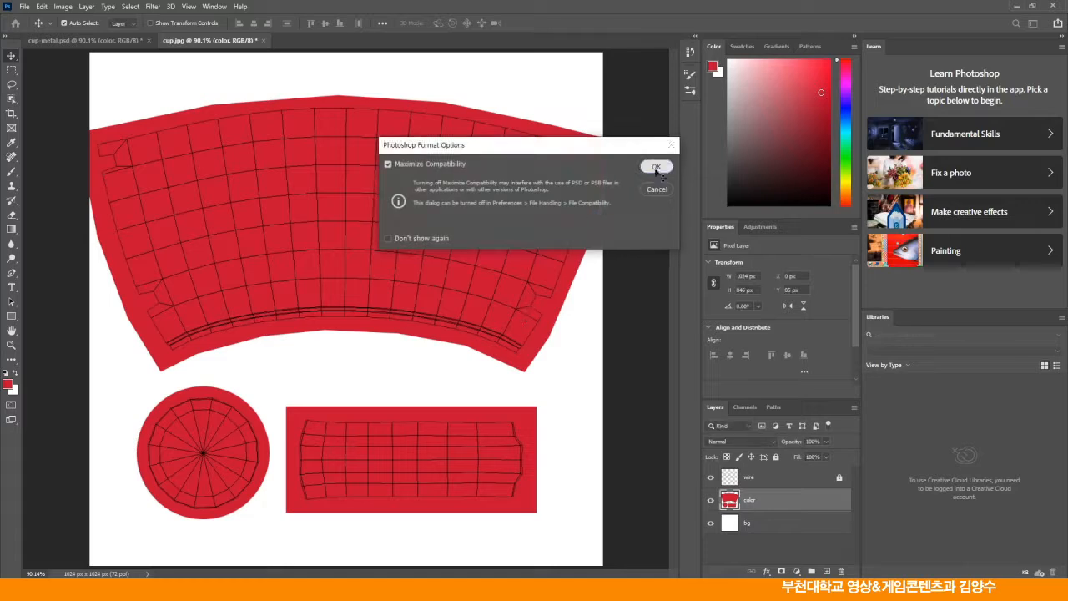
left_click(656, 167)
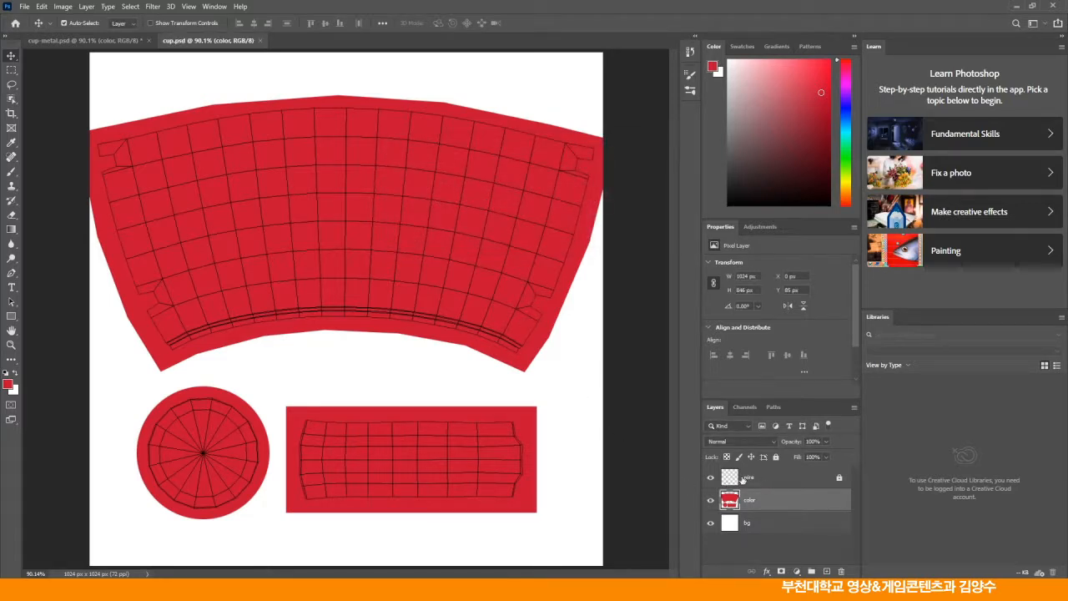
- Hide the wire layer and save a JPEG copy named cup-01 in the 7th folder at Maximum quality 12
left_click(710, 478)
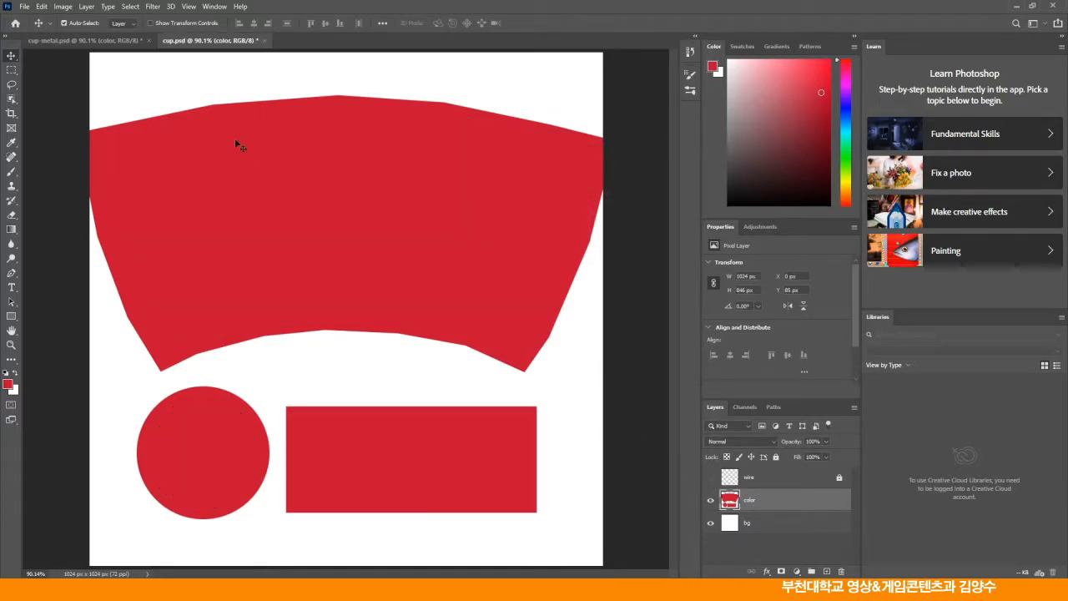
left_click(24, 7)
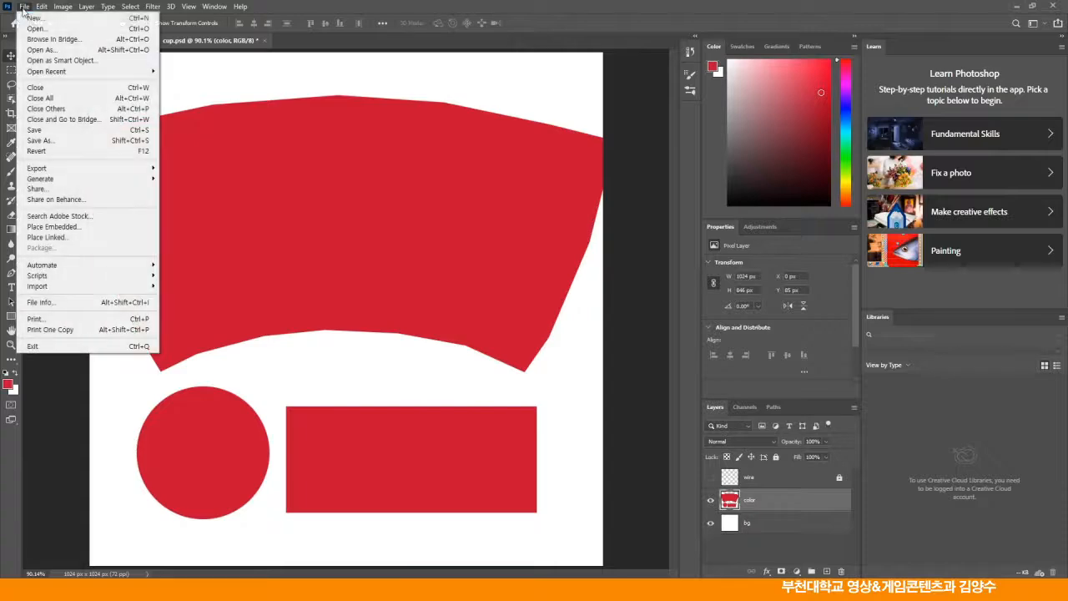
left_click(40, 140)
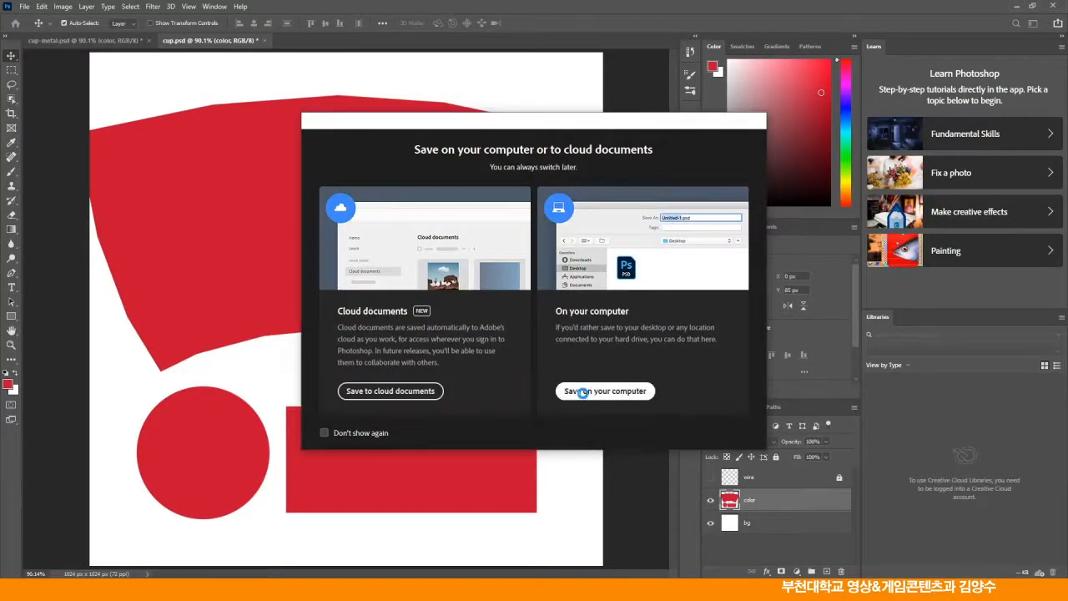
left_click(572, 389)
left_click(113, 435)
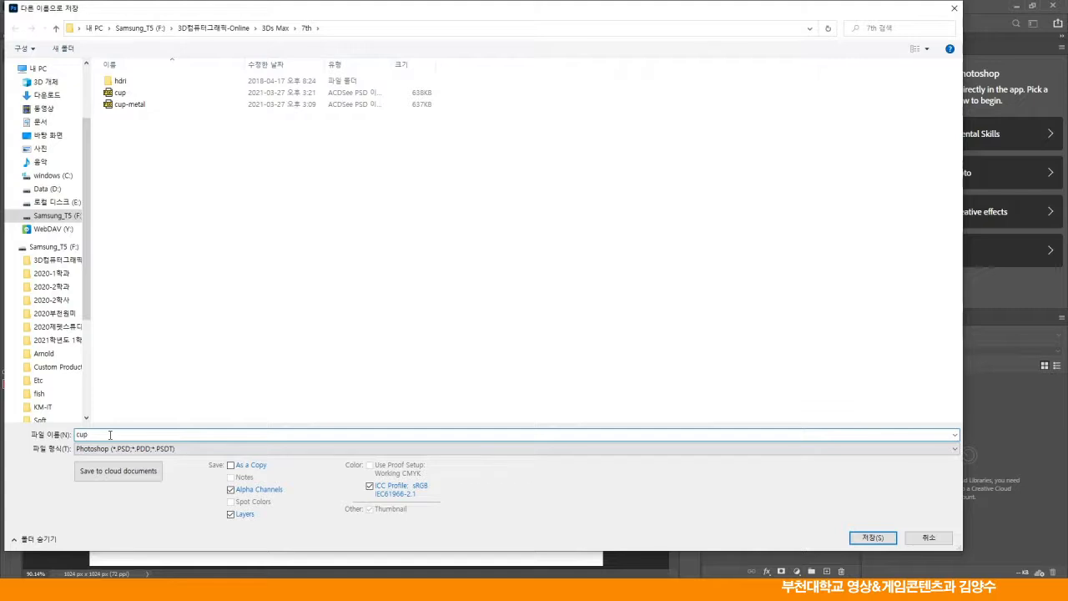
type("-01")
left_click(137, 448)
left_click(117, 337)
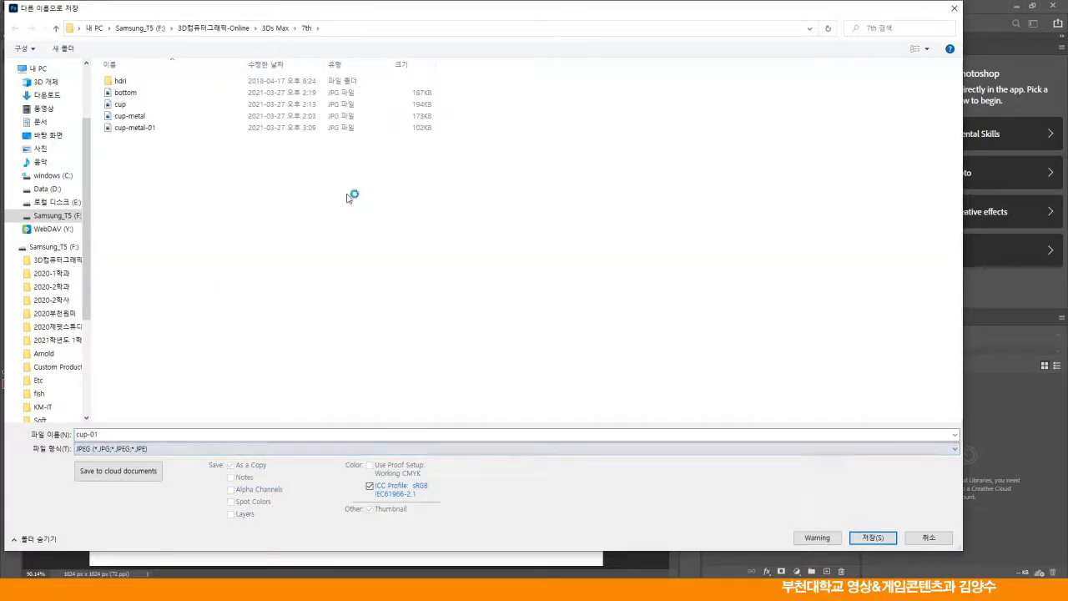
left_click(872, 536)
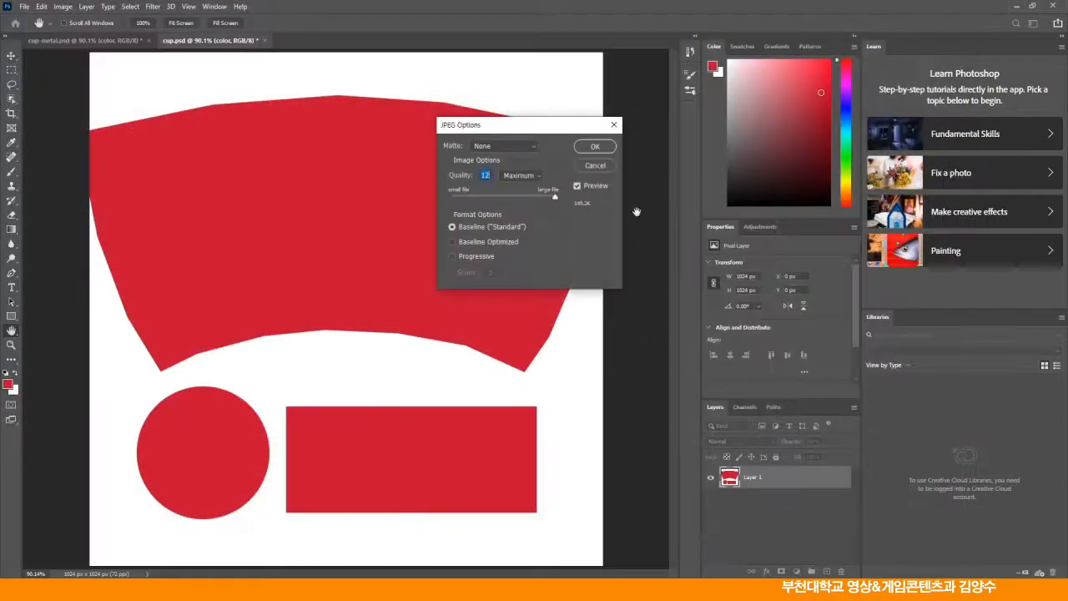
left_click(595, 147)
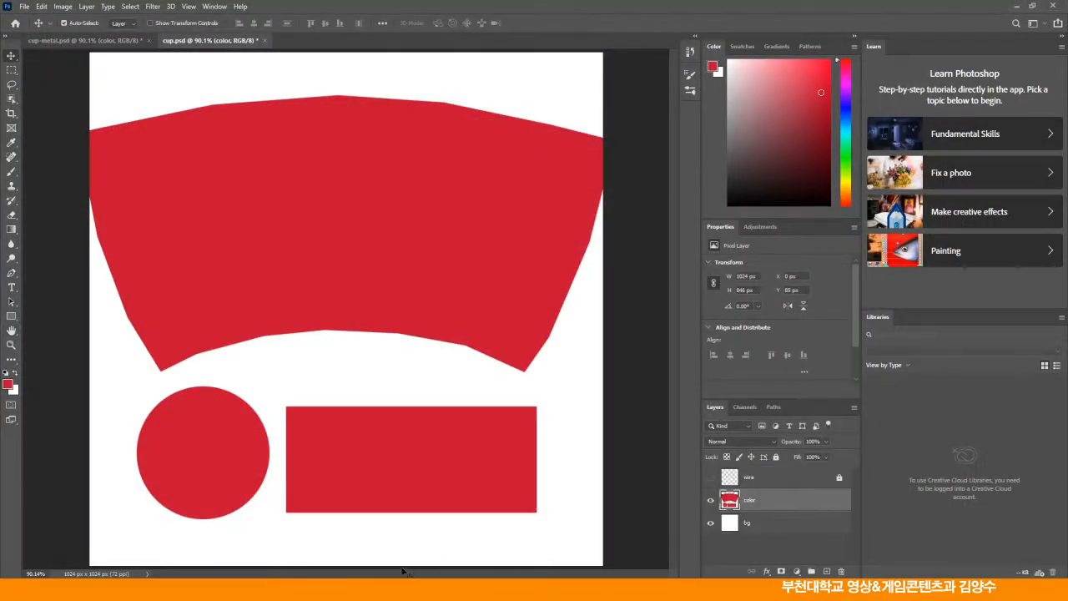
- Switch to 3ds Max and replace the image of the Map #4 bitmap with cup-01 from the 7th folder
left_click(406, 589)
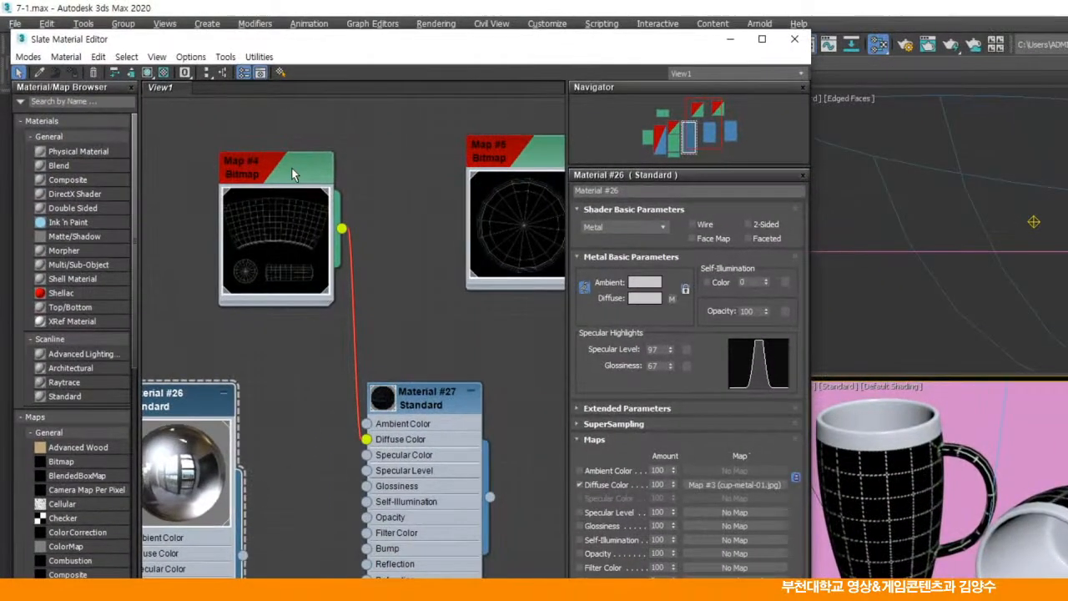
left_click(283, 167)
double_click(275, 171)
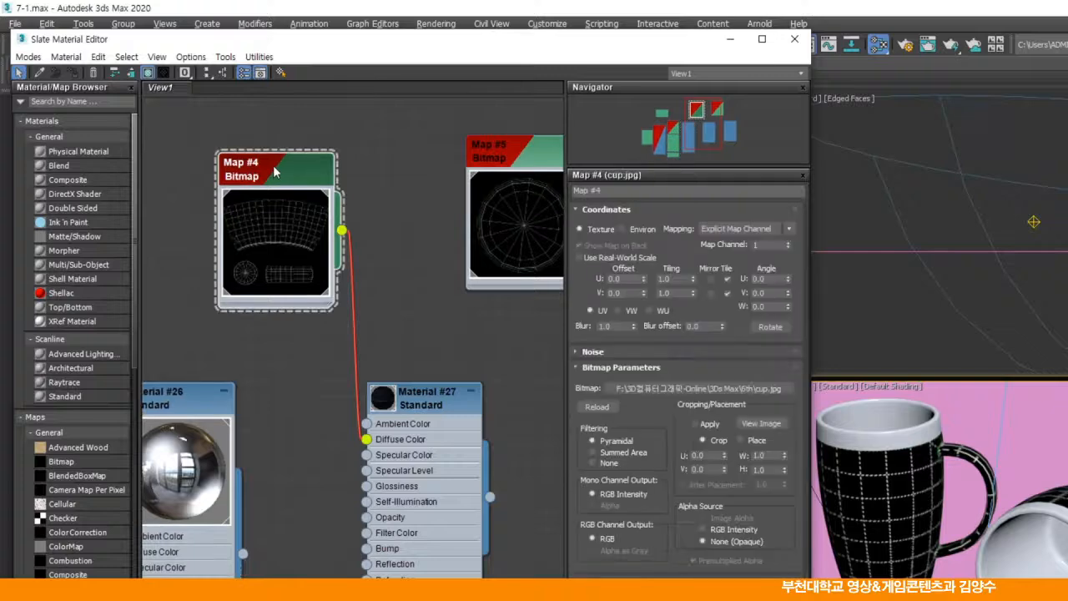
left_click(676, 388)
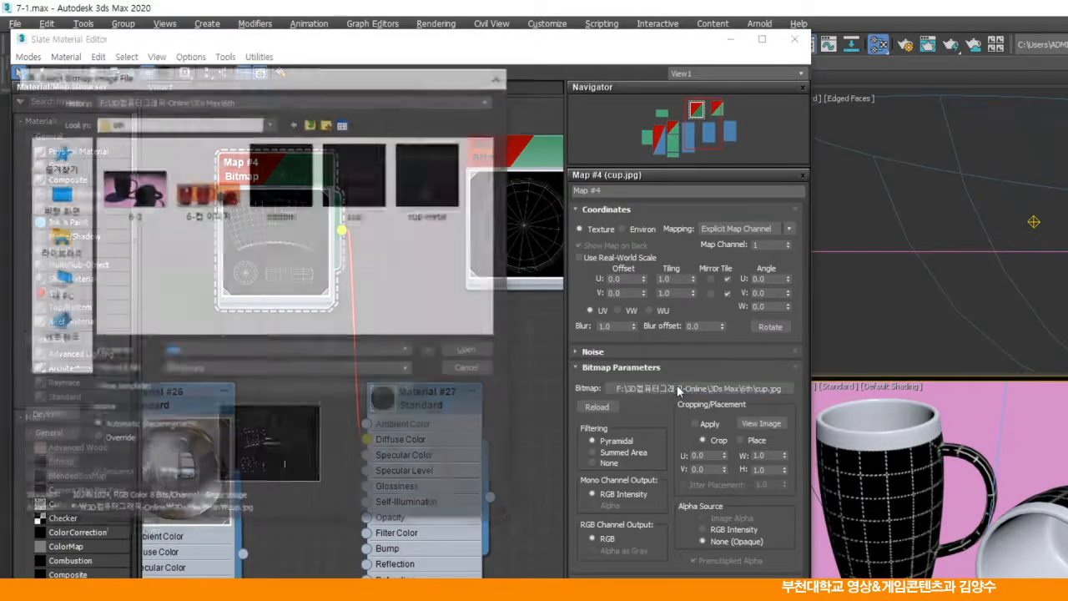
left_click(426, 200)
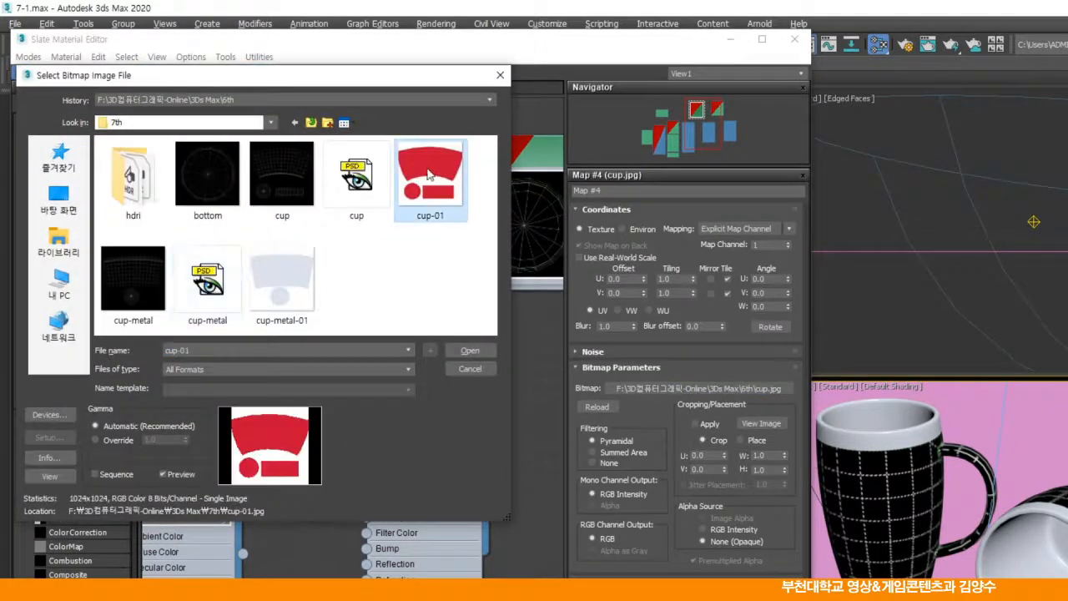
left_click(472, 354)
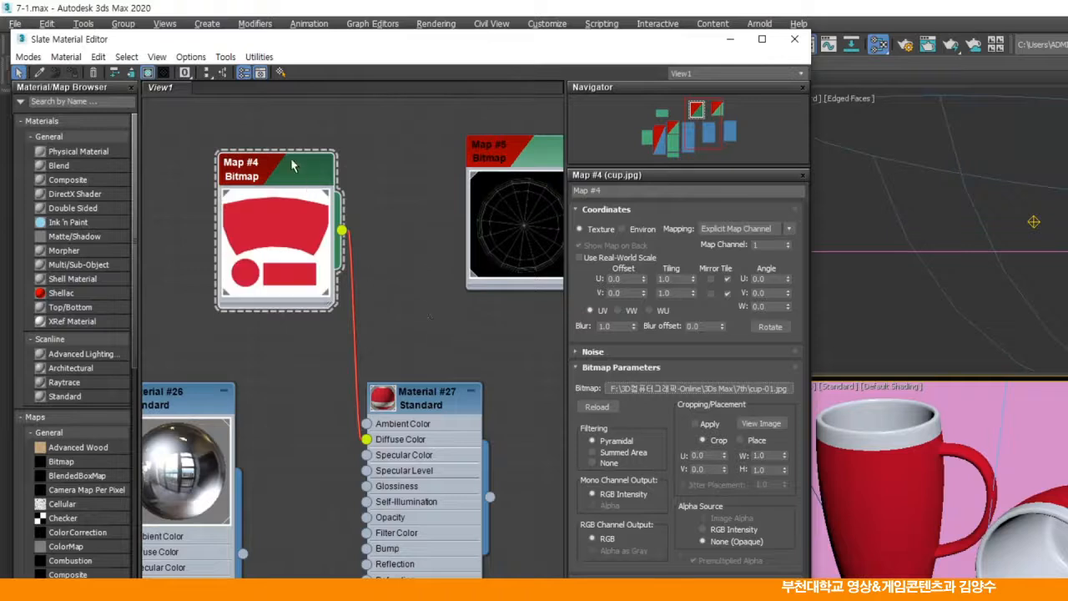
- Enlarge the preview of Material #27, move its node slightly up and maximize the Slate Material Editor
double_click(386, 395)
left_click_drag(420, 389, 419, 339)
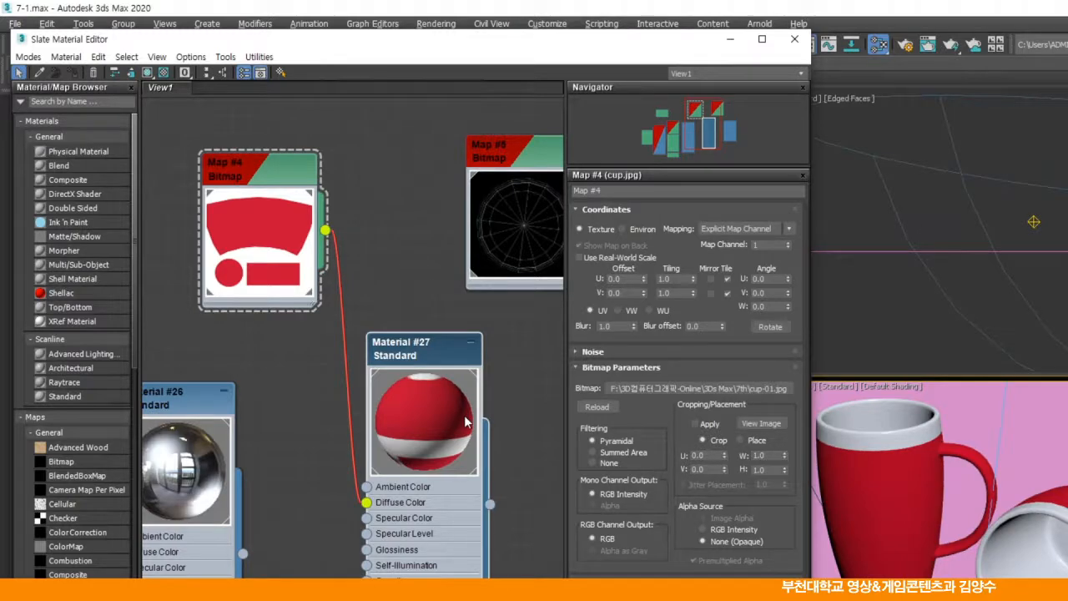
left_click(761, 40)
scroll(458, 201, "down", 2)
middle_click_drag(474, 308, 645, 284)
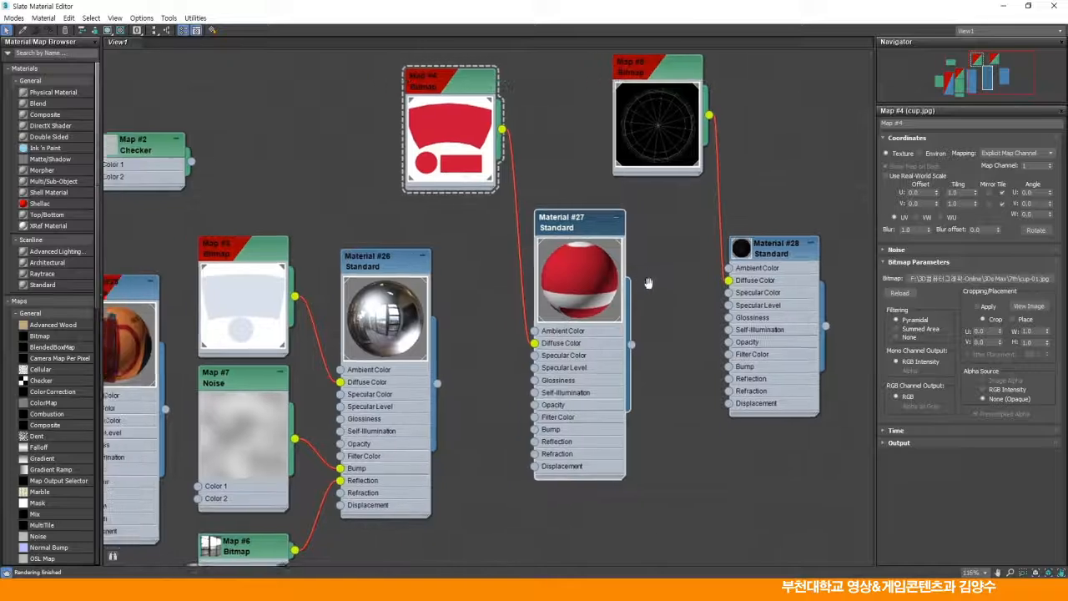
- Spread out the material and map nodes in the view so the groups around Material #25 and Material #26 have more space
middle_click_drag(481, 303, 780, 253)
left_click_drag(275, 278, 168, 267)
left_click_drag(405, 233, 337, 219)
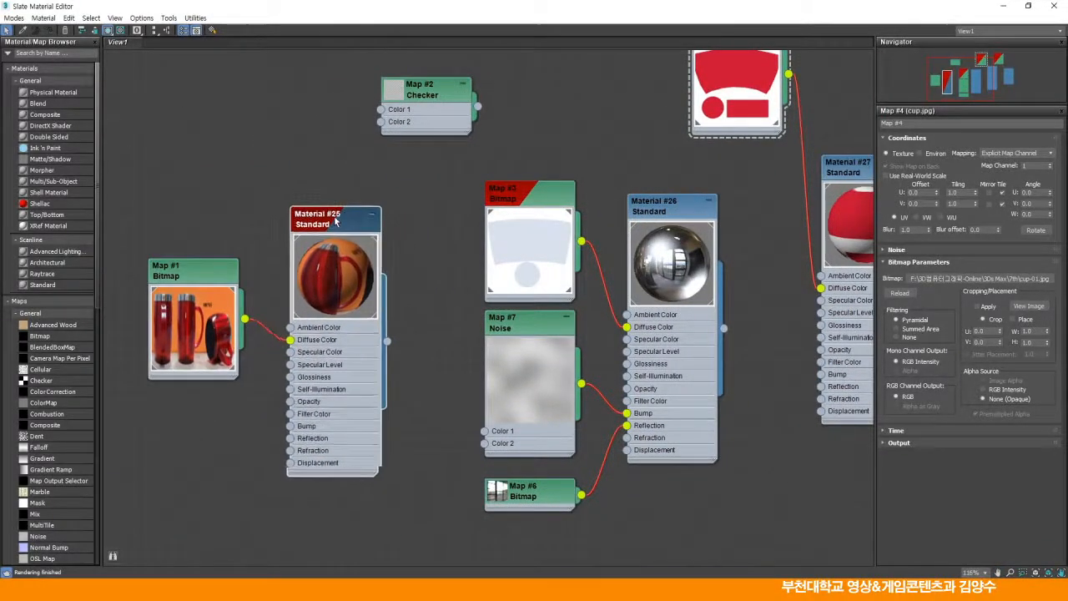
left_click_drag(187, 280, 161, 294)
left_click_drag(343, 219, 320, 219)
left_click_drag(430, 98, 311, 134)
middle_click_drag(666, 265, 438, 255)
left_click_drag(275, 178, 211, 164)
left_click_drag(319, 404, 266, 404)
left_click_drag(296, 480, 244, 492)
middle_click_drag(529, 268, 497, 301)
left_click_drag(587, 198, 588, 210)
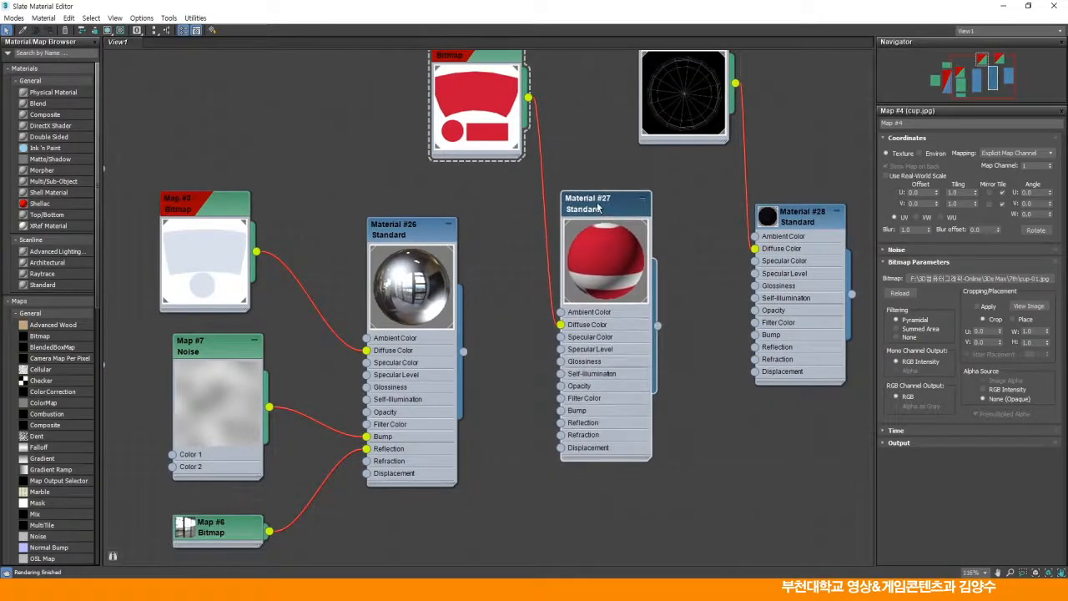
- Give Material #27 the Anisotropic shader with Specular Level 50 and Glossiness 60
double_click(599, 206)
middle_click_drag(598, 155, 584, 202)
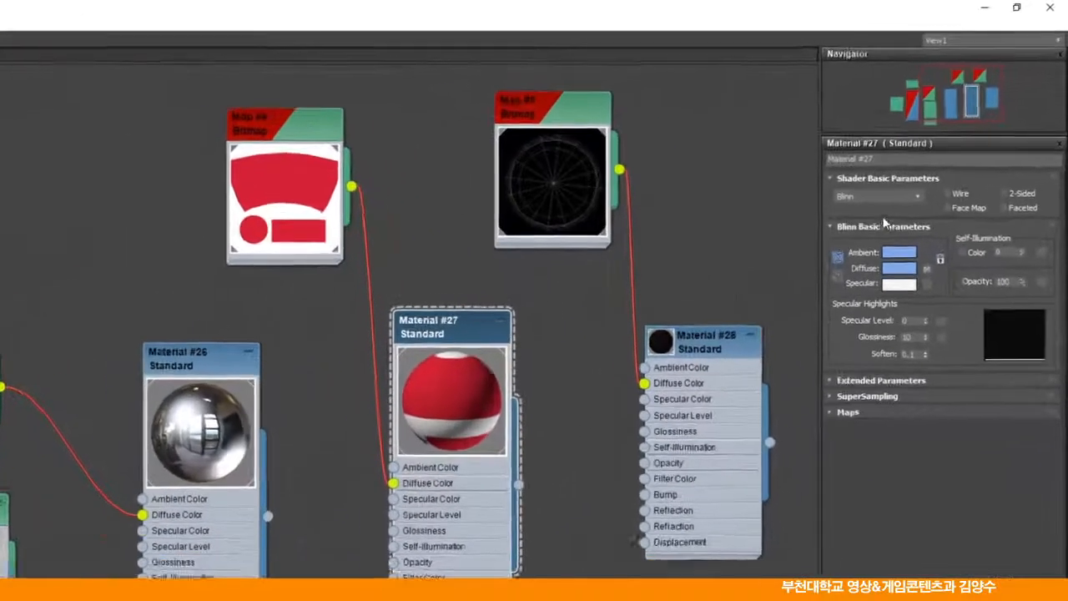
left_click(933, 150)
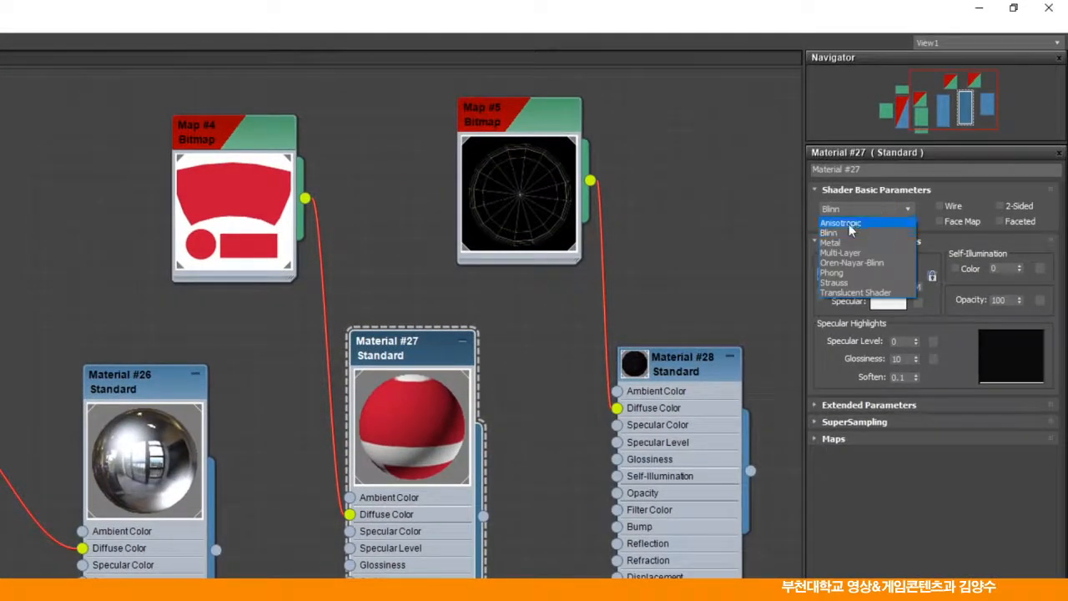
left_click(849, 222)
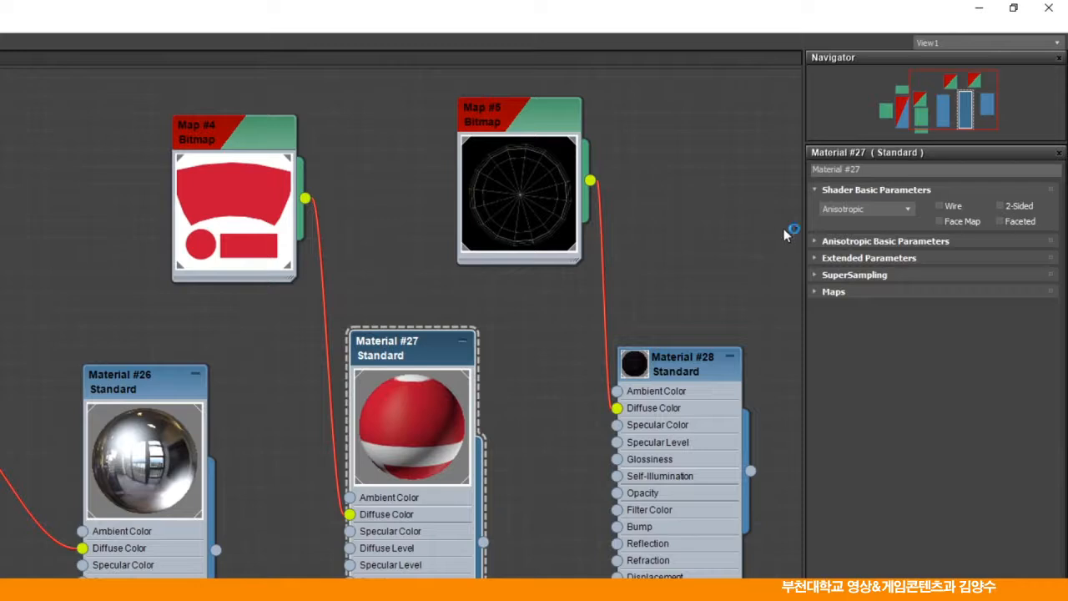
left_click(852, 243)
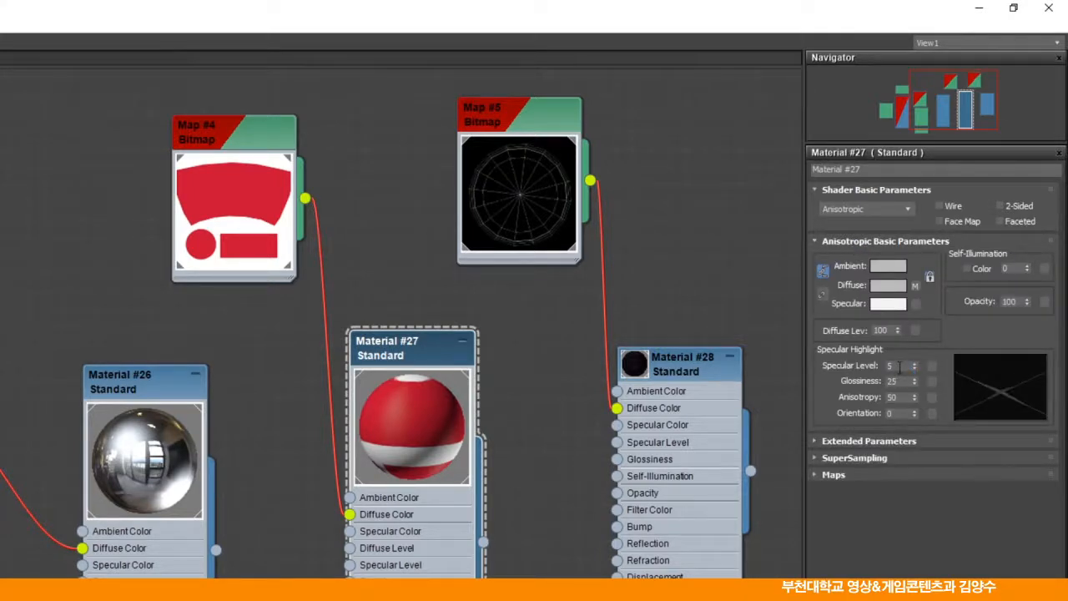
left_click_drag(916, 367, 916, 340)
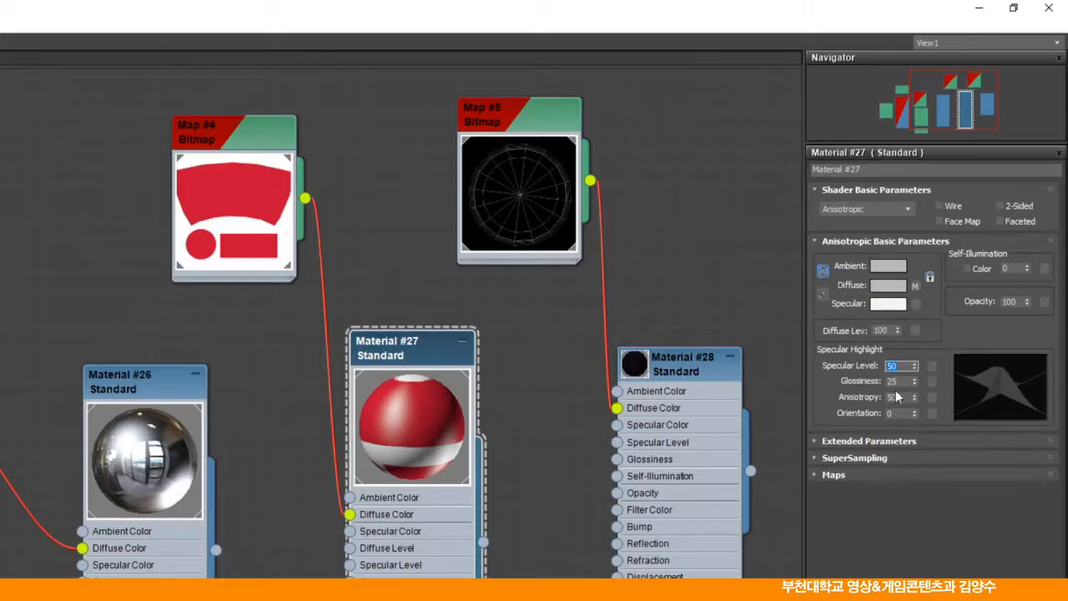
left_click_drag(916, 381, 925, 345)
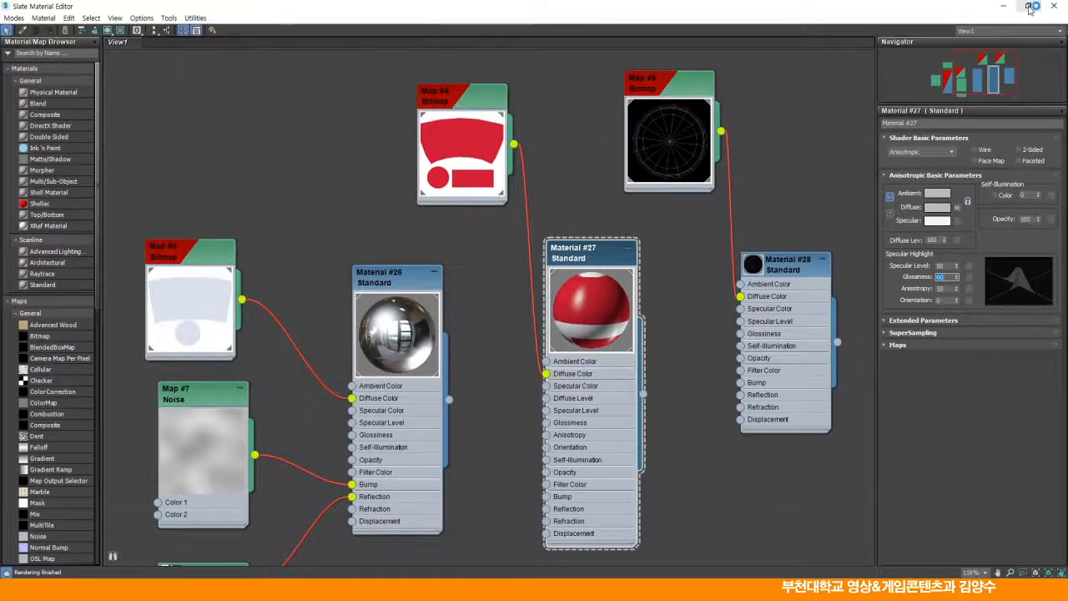
- Restore the material editor's window size and render the PhysCamera001 view to check the glossy mug, closing the render window when done
left_click(1023, 7)
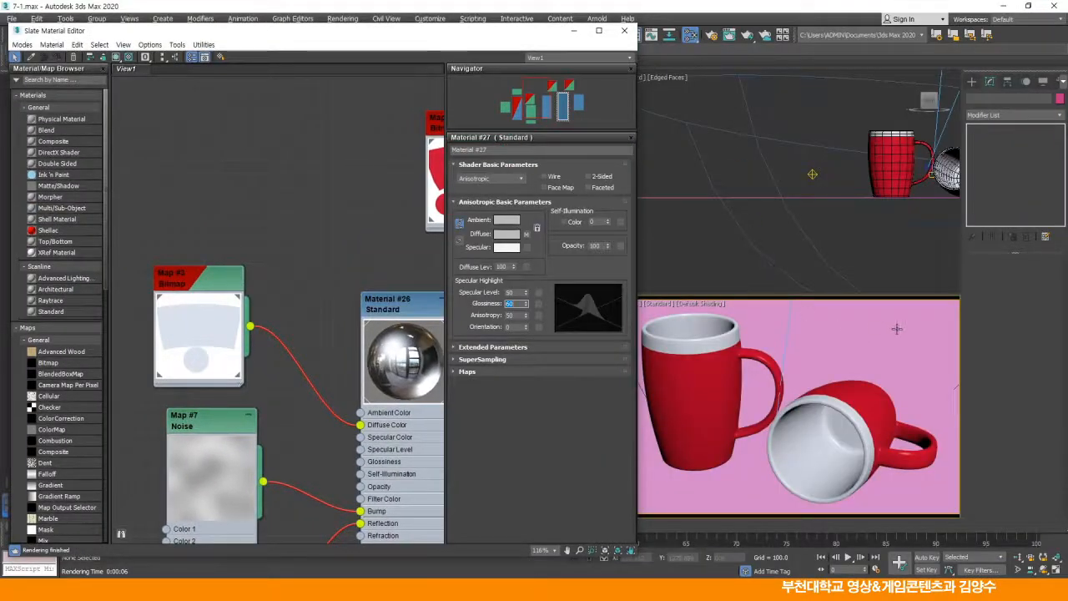
left_click(710, 35)
left_click(853, 108)
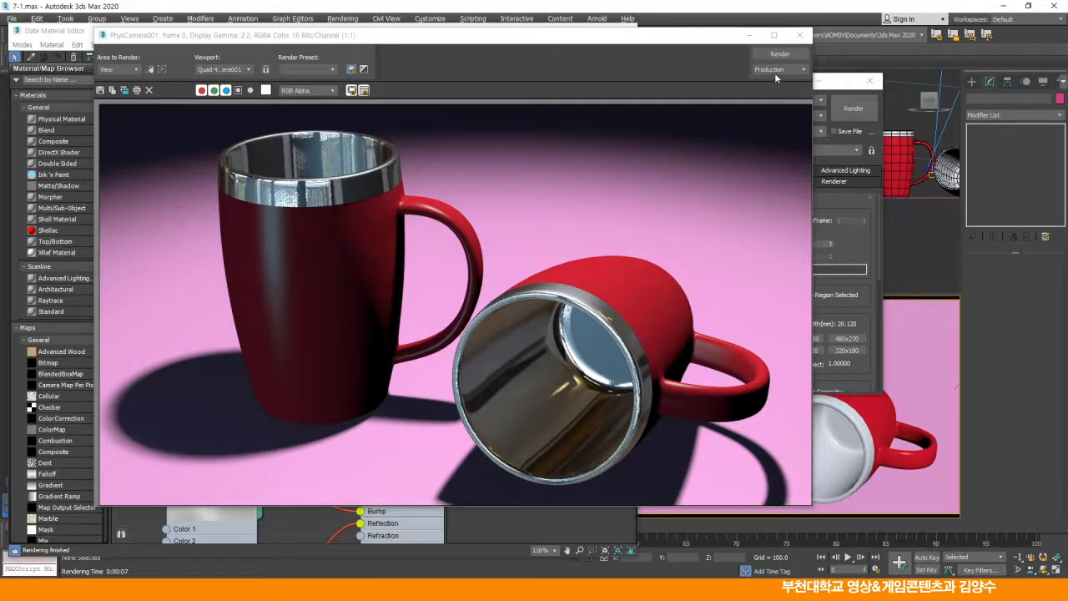
left_click(799, 36)
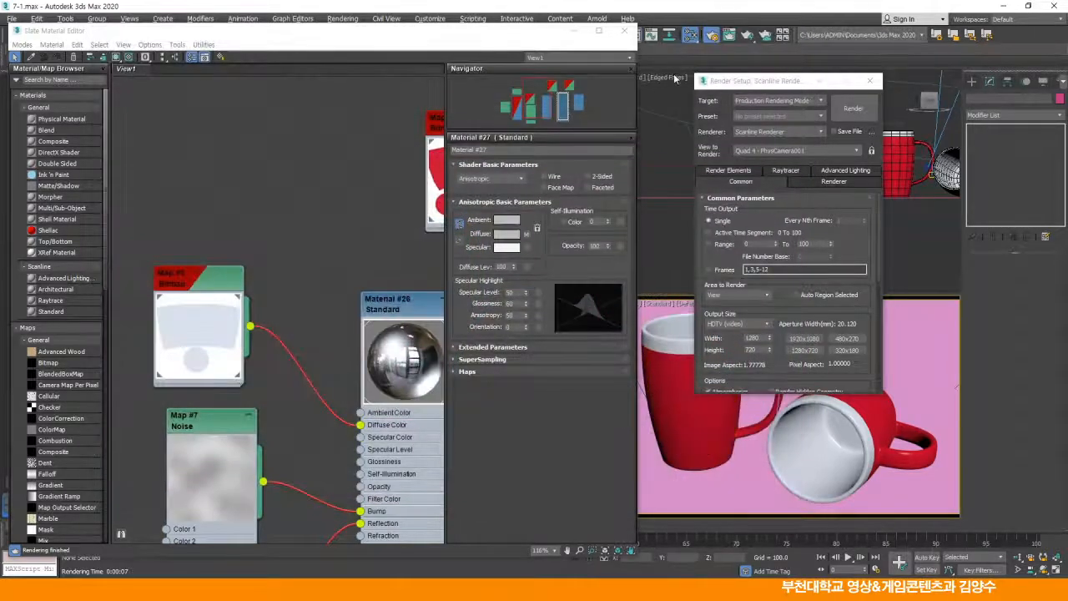
- Connect the Map #6 bitmap to the Reflection slot of Material #27 and reposition the material's node
left_click(598, 30)
left_click(604, 265)
middle_click_drag(605, 267, 635, 175)
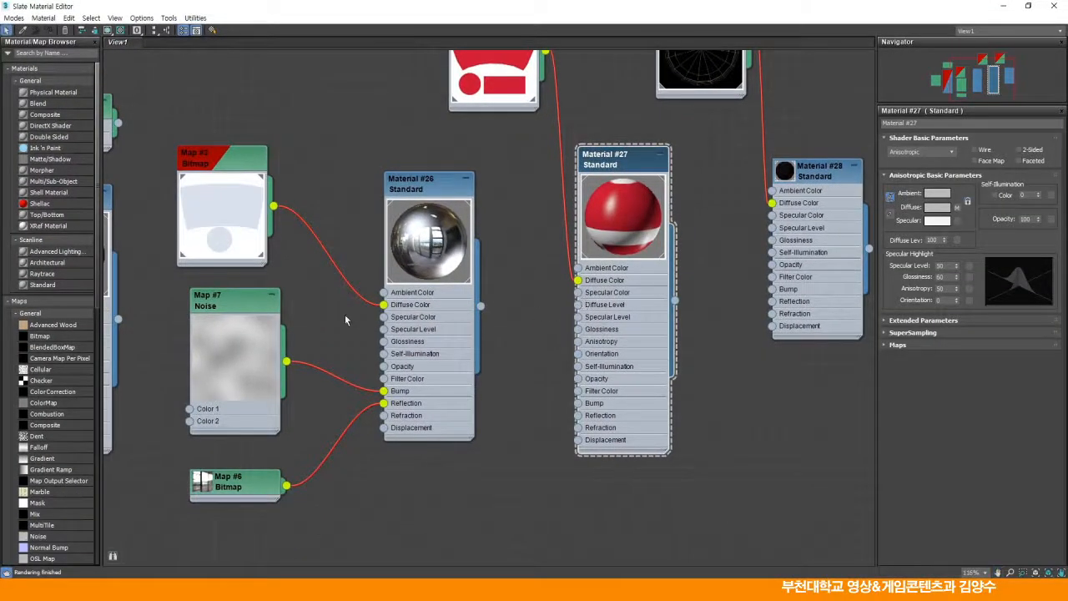
left_click_drag(252, 487, 580, 417)
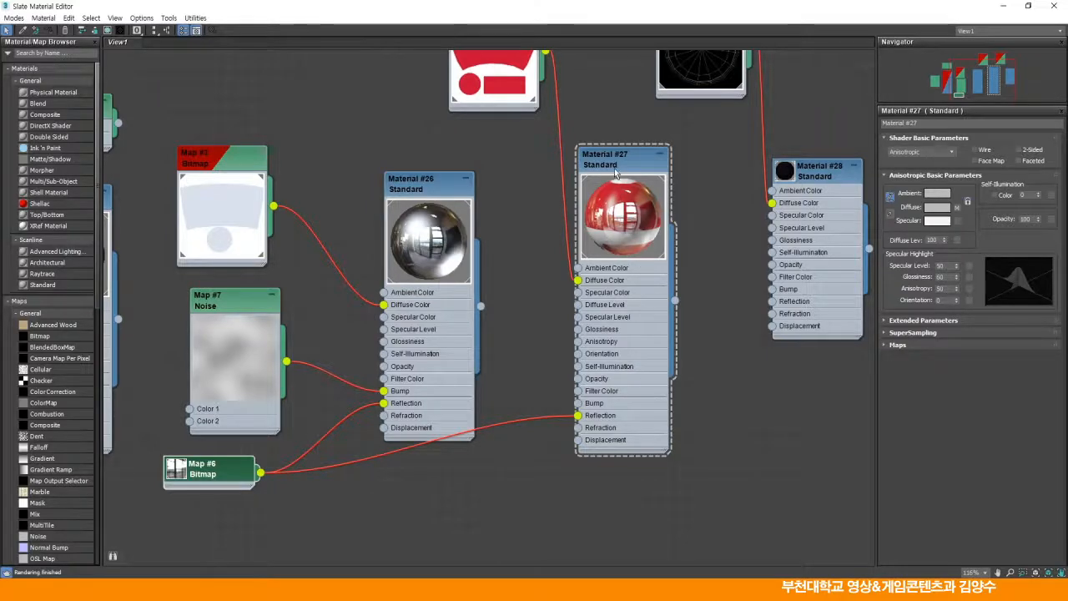
left_click_drag(614, 169, 641, 194)
middle_click_drag(627, 136, 616, 194)
- Render the PhysCamera001 view to check the new reflection on the mug, and close the render window
left_click(1028, 6)
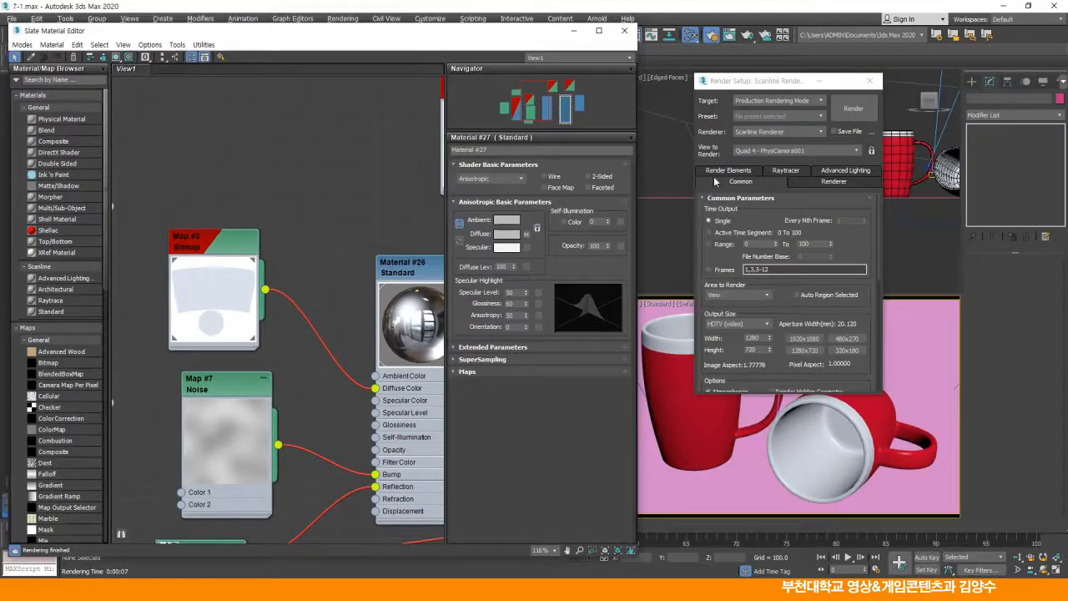
key("shift+q")
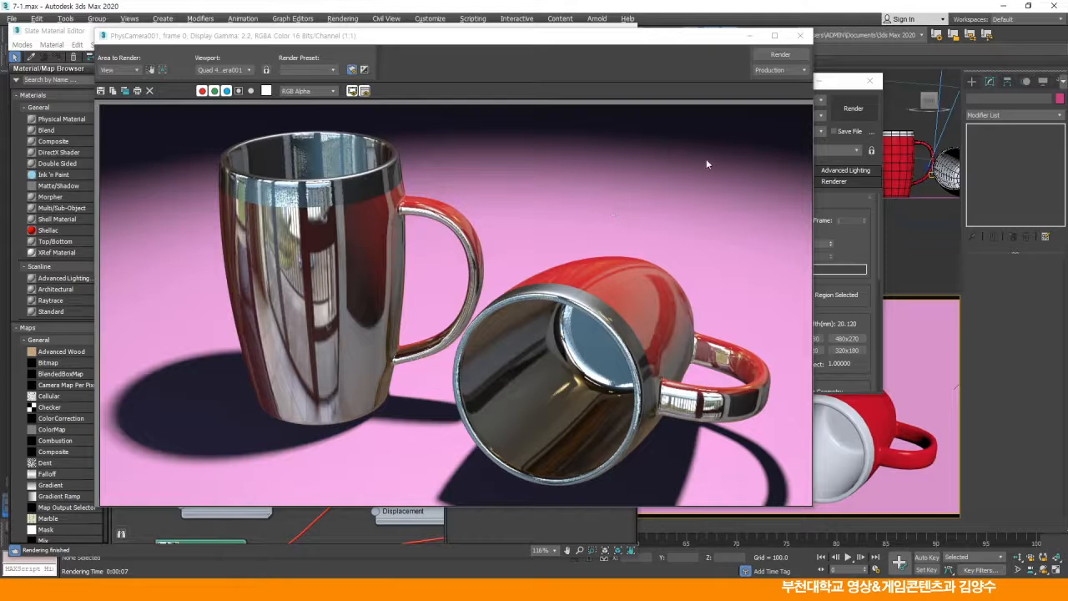
left_click(799, 35)
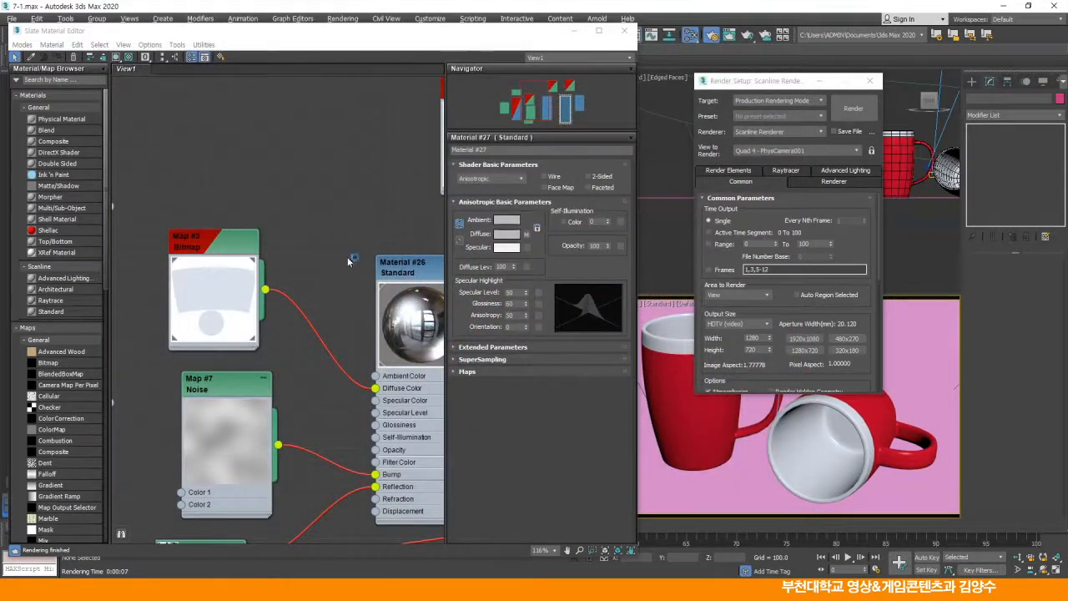
- Set the Reflection map amount of Material #27 to 15 and test it with a render of the camera view
left_click(598, 30)
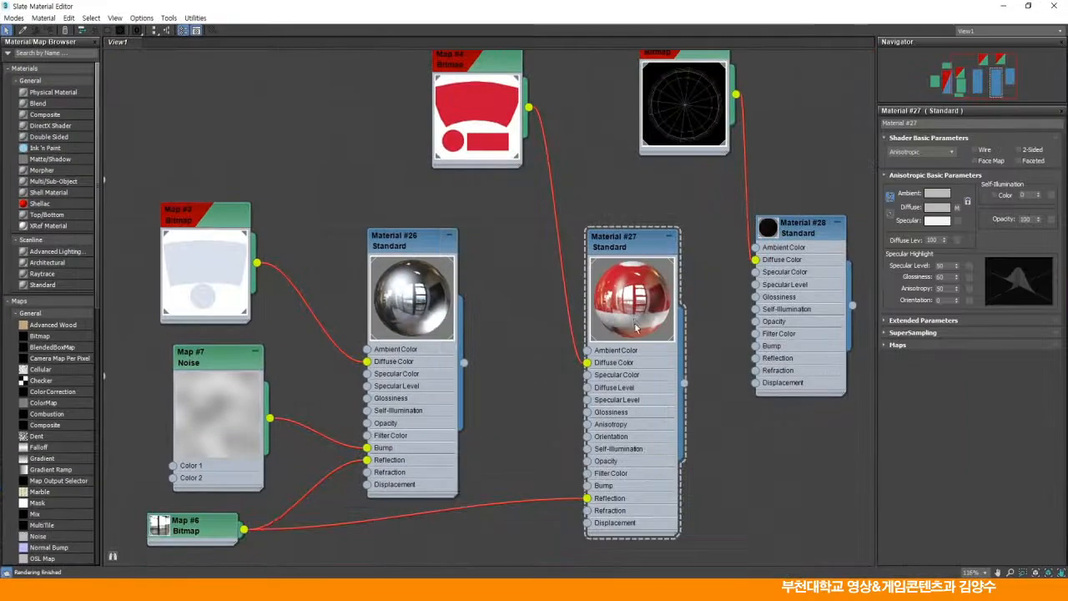
left_click(618, 206)
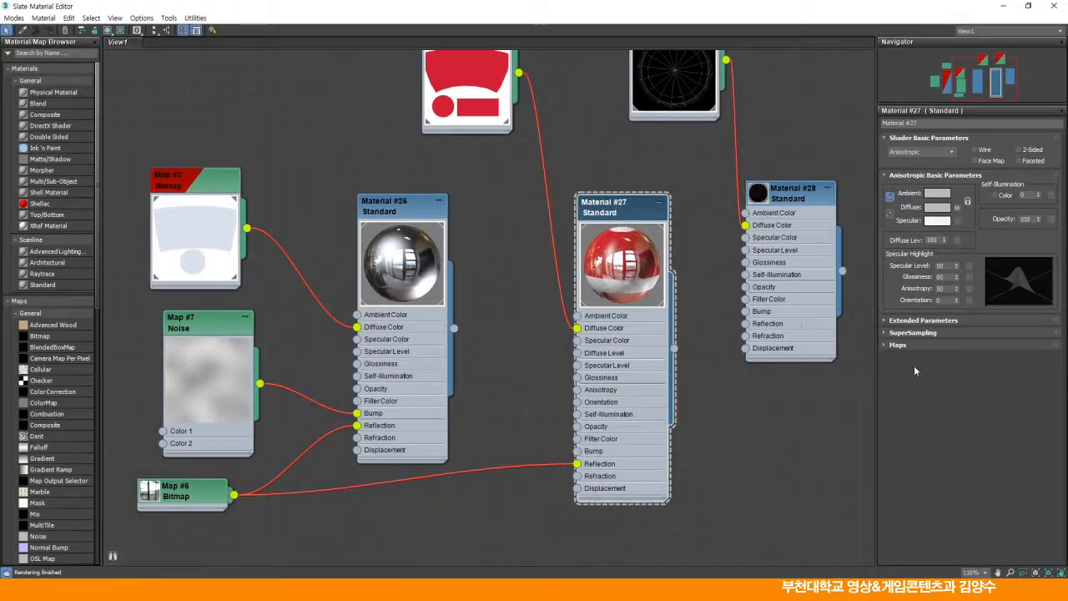
left_click(898, 345)
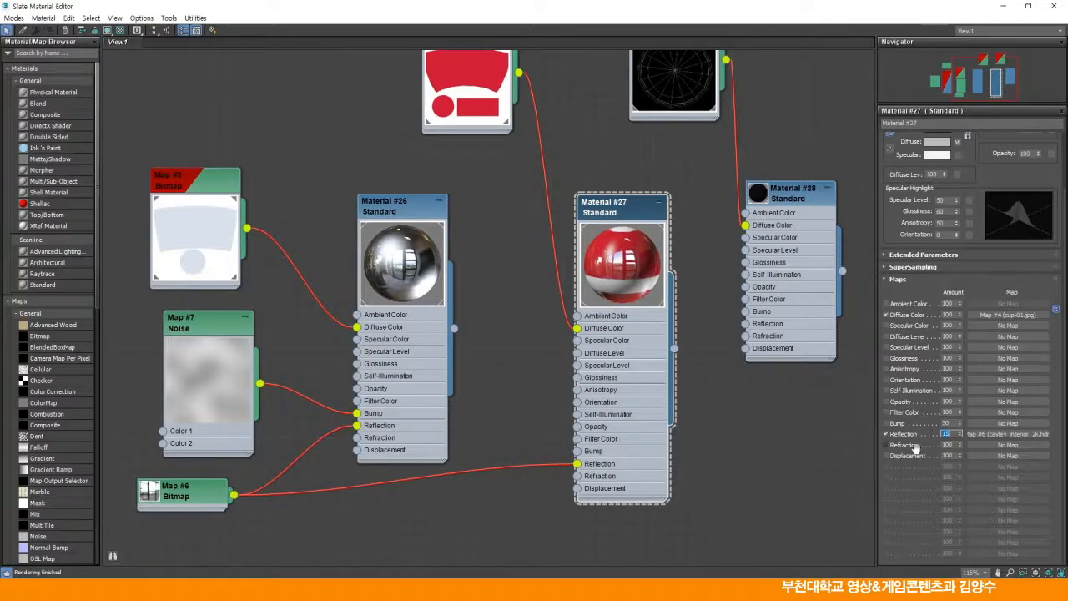
left_click(1028, 6)
middle_click_drag(367, 280, 223, 254)
left_click(853, 110)
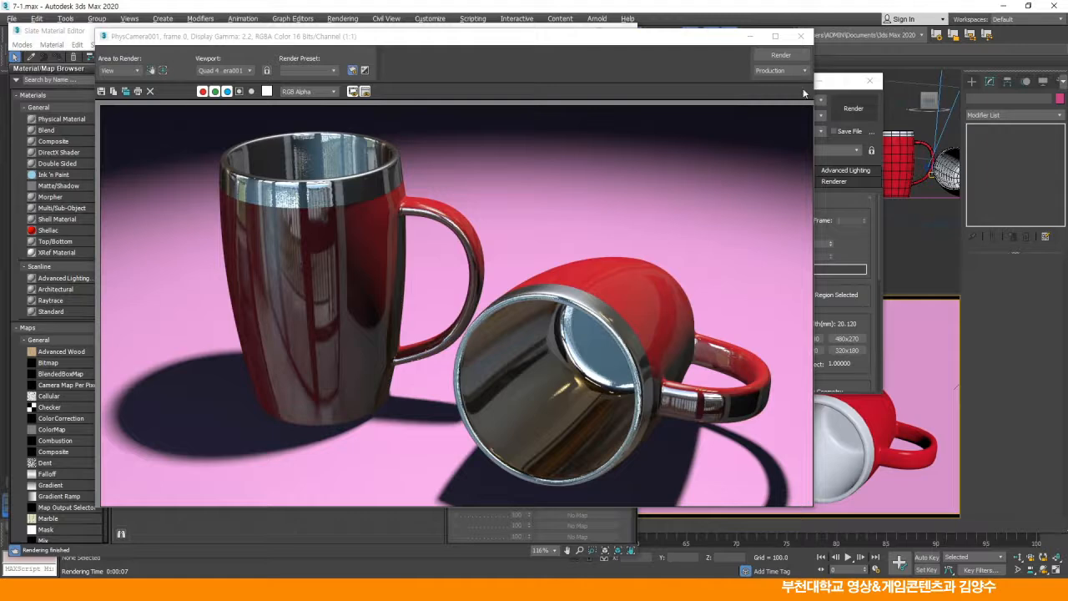
left_click(800, 36)
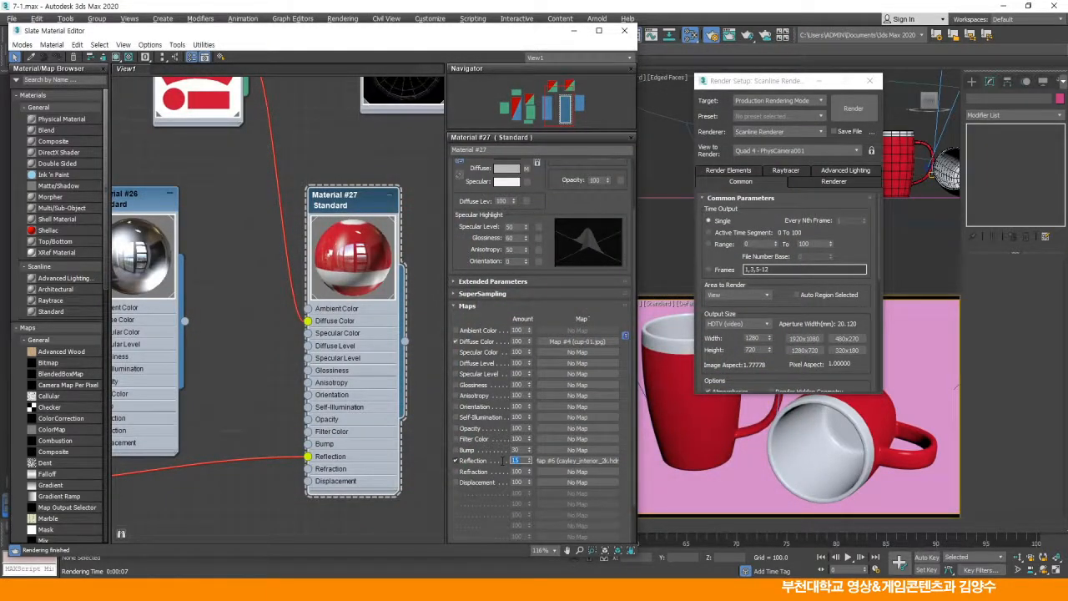
- Reduce the Reflection map amount of Material #27 to 5 and test-render the camera view
type("5")
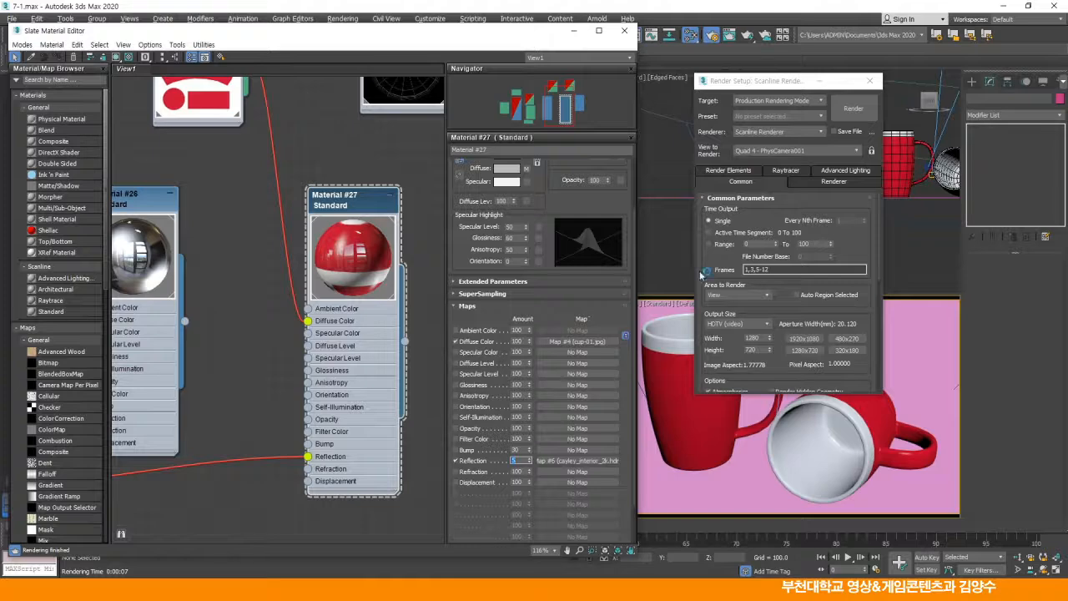
left_click(853, 108)
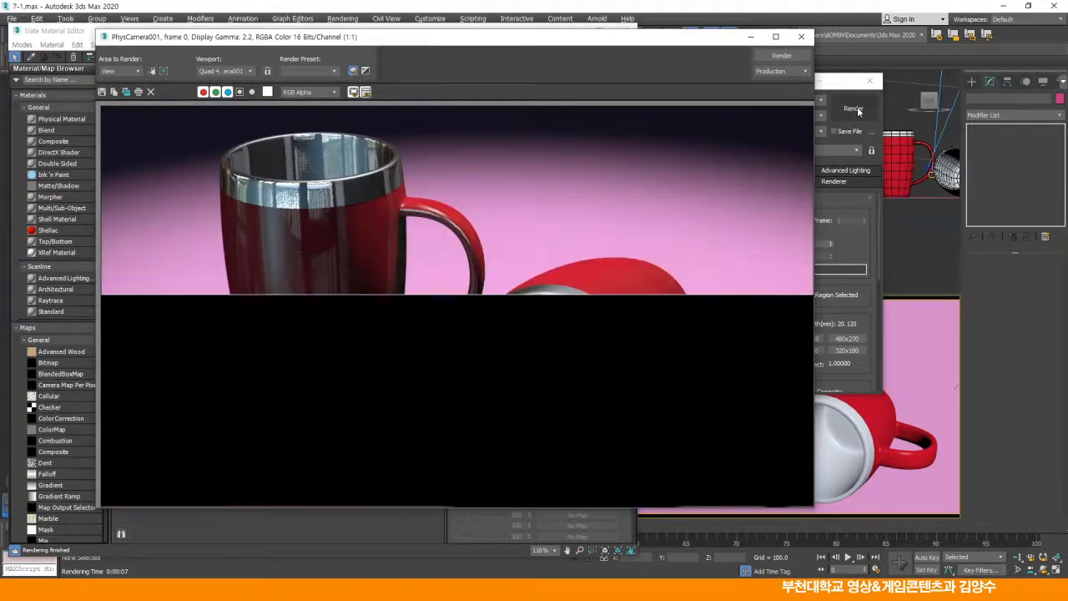
left_click(801, 37)
- Set the Reflection map amount of Material #27 to 4
middle_click_drag(423, 392, 363, 381)
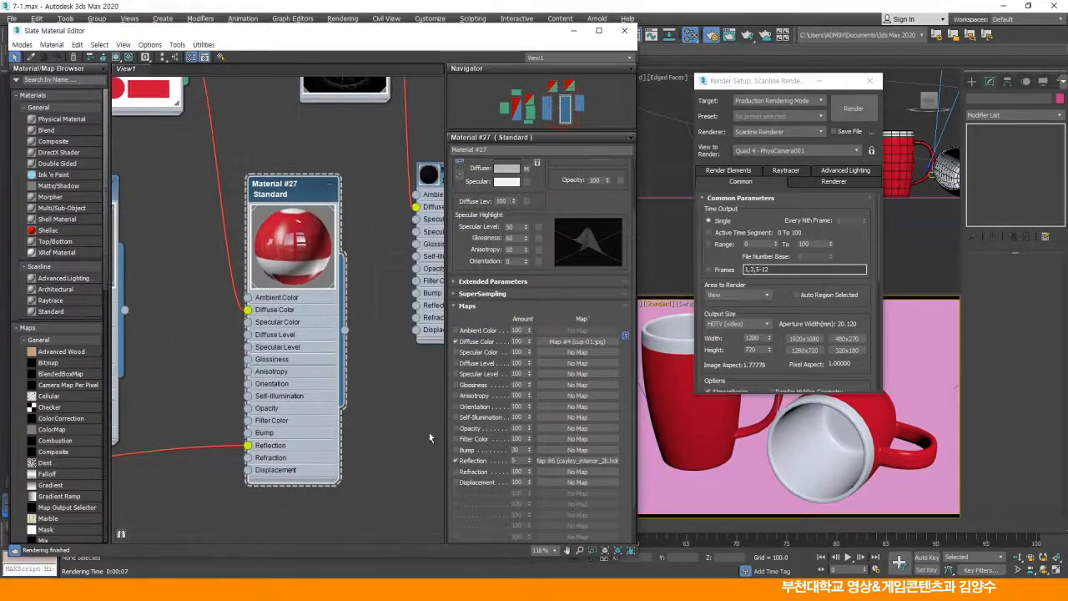
double_click(517, 459)
type("4")
middle_click_drag(231, 270, 294, 280)
middle_click_drag(302, 239, 300, 271)
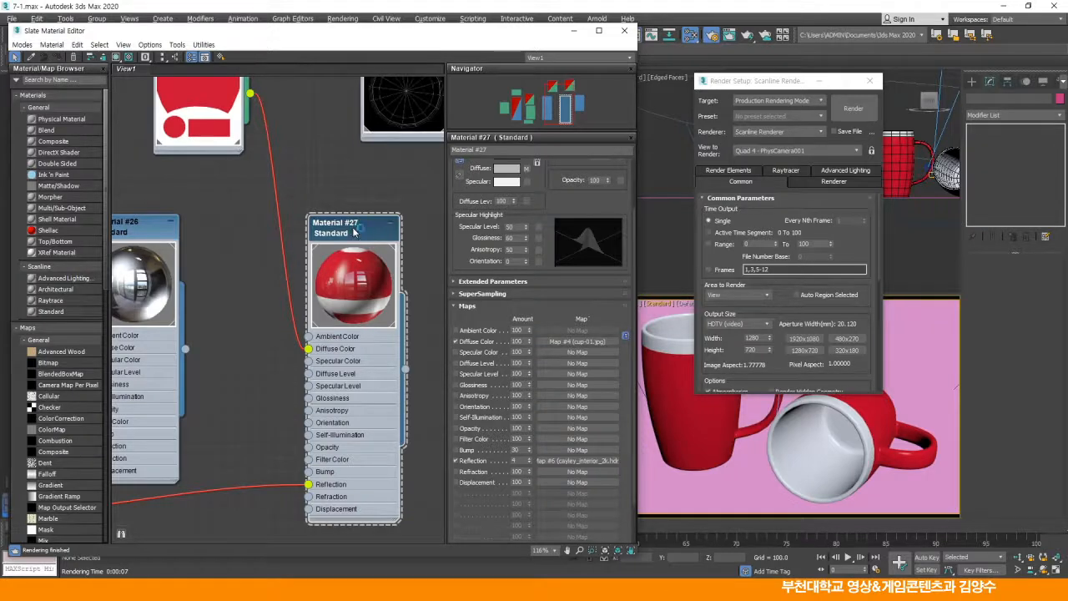
- Make Material #27 2-Sided with an Opacity of 80 and render the camera view
scroll(557, 202, "up", 3)
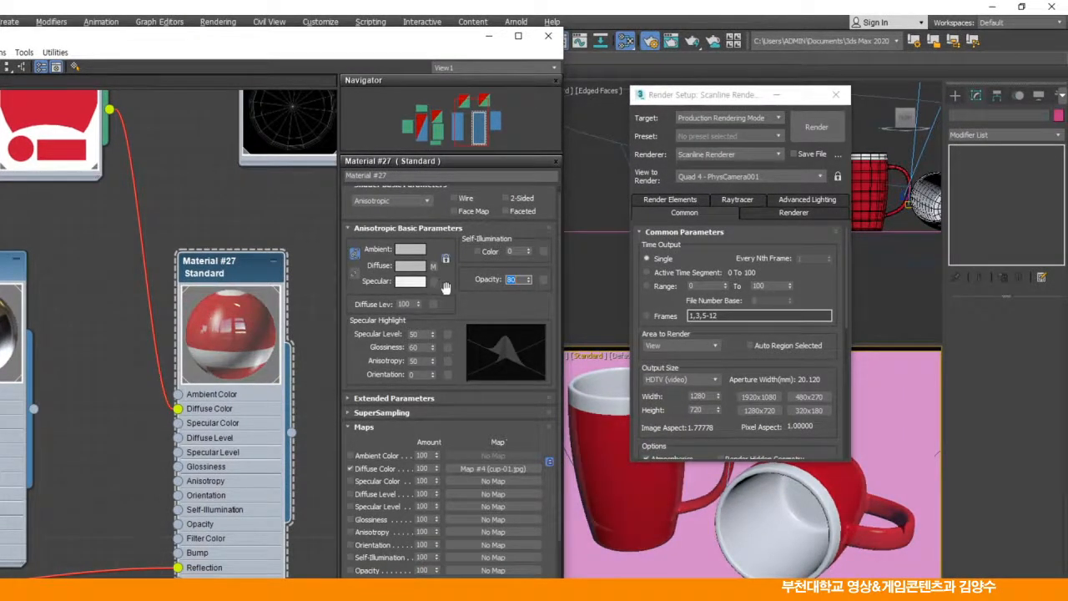
scroll(552, 251, "up", 1)
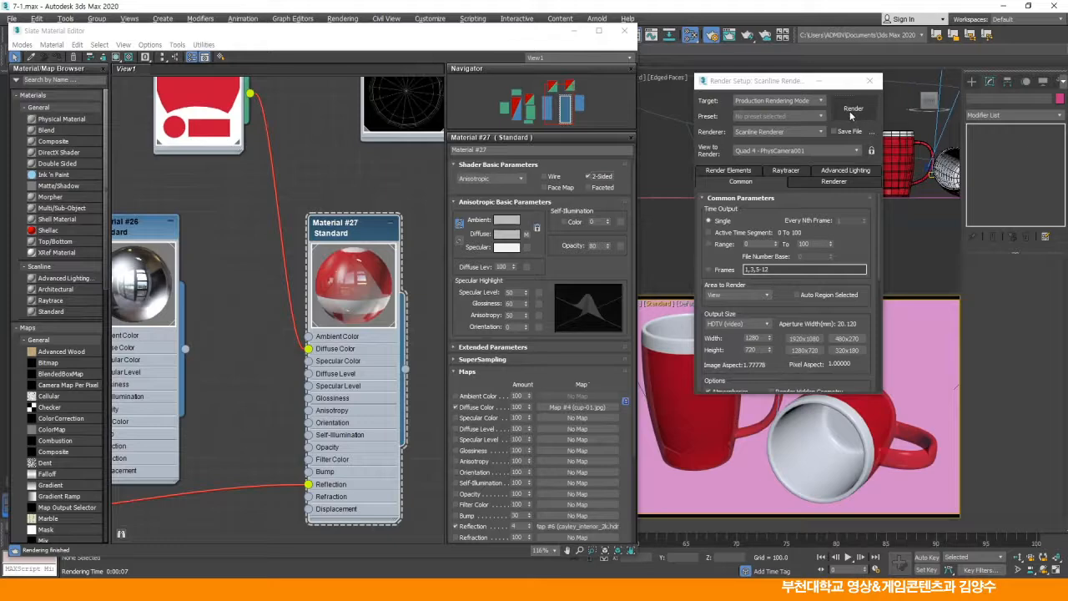
left_click(849, 111)
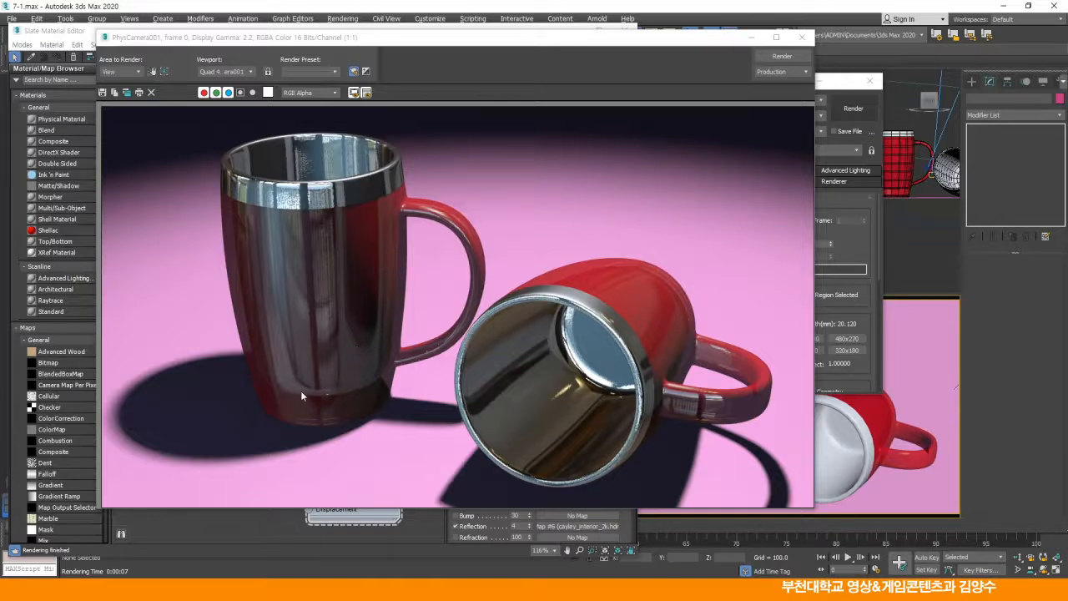
- Add a Noise map to the Bump slot of Material #27 and place its node between the two material nodes
left_click(803, 39)
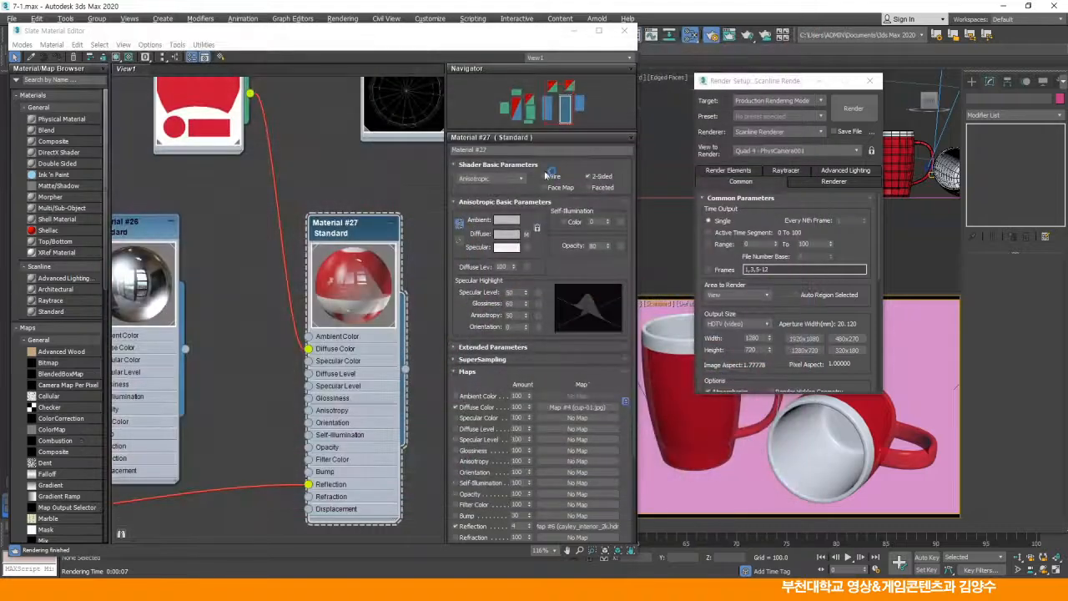
middle_click_drag(248, 300, 298, 224)
scroll(273, 280, "down", 1)
middle_click_drag(273, 280, 271, 227)
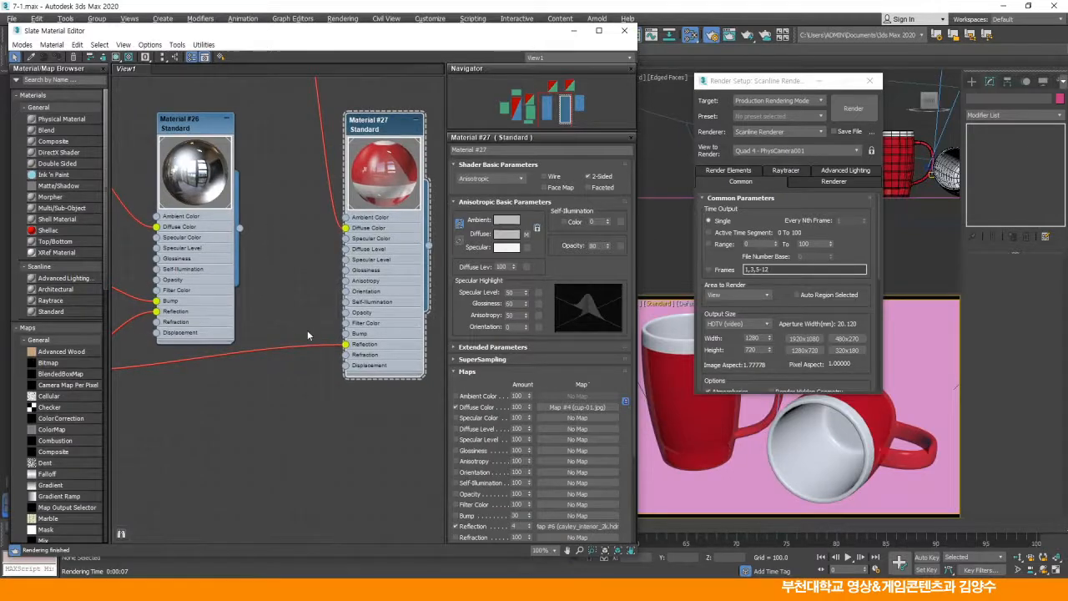
left_click_drag(346, 338, 288, 282)
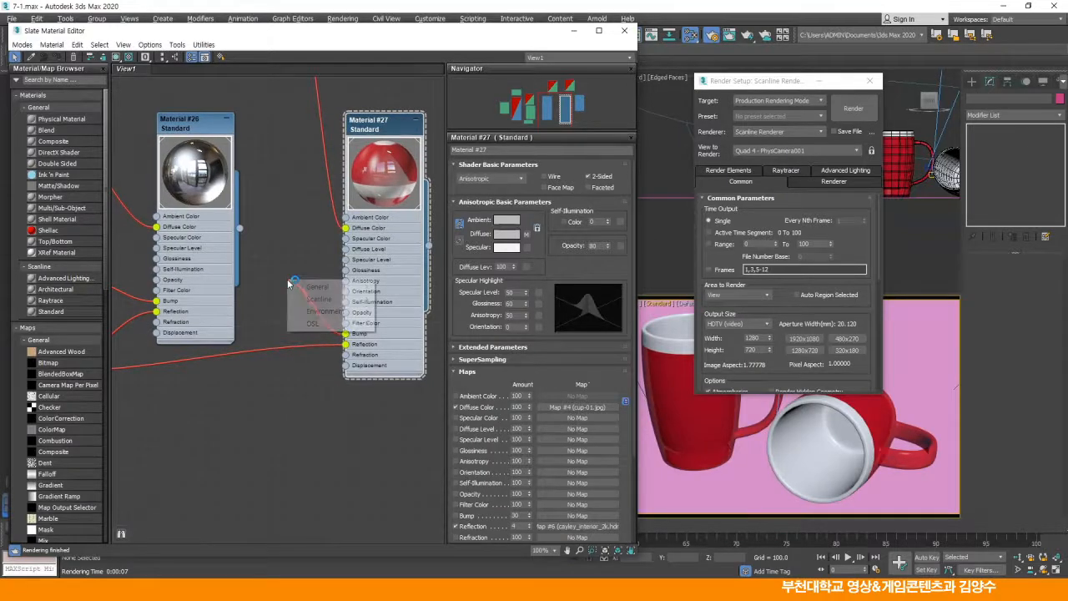
mouse_move(327, 291)
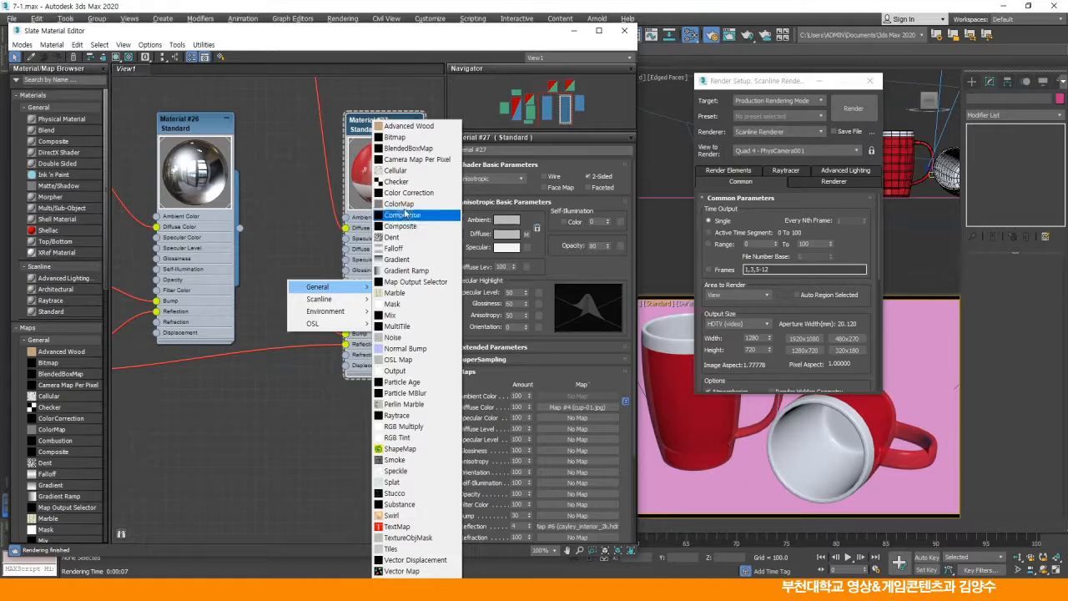
left_click(401, 337)
left_click_drag(286, 282, 286, 218)
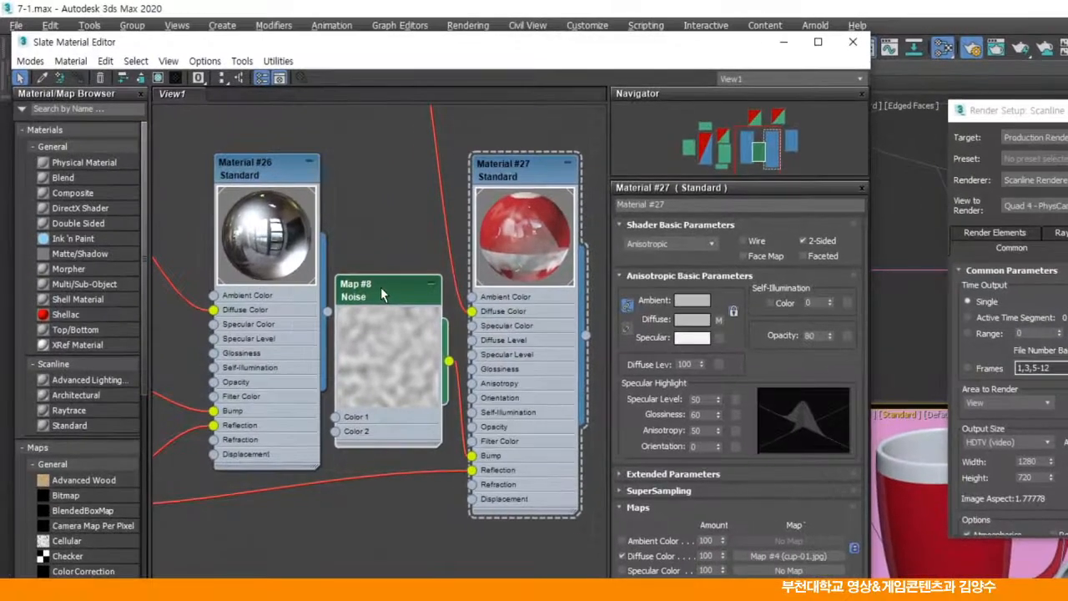
- Test-render the camera view with the Noise map's Size at 3 and Material #27's Bump amount at 2
double_click(284, 211)
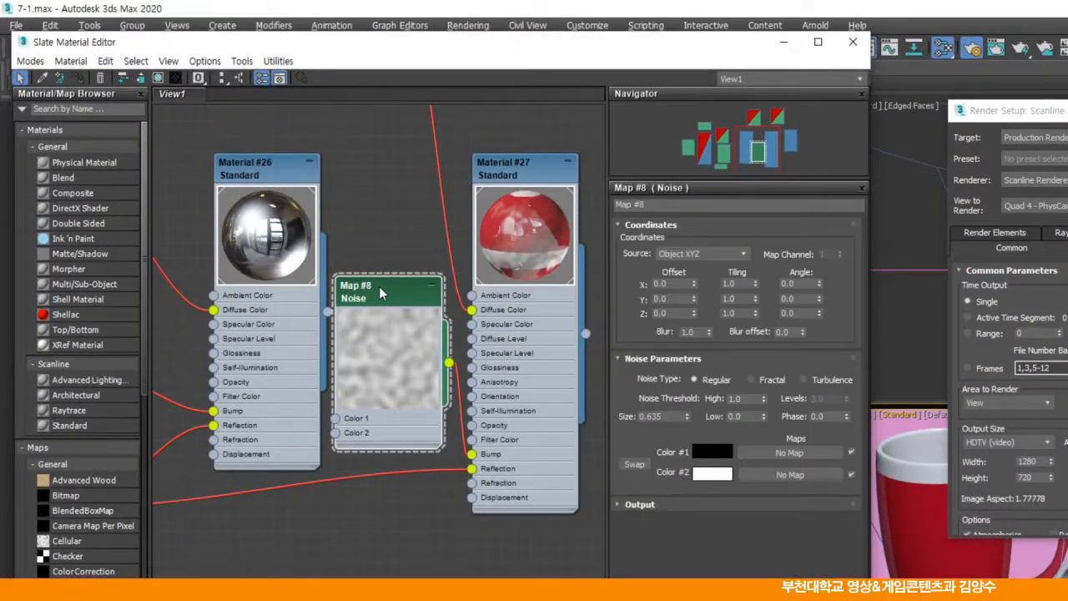
double_click(664, 416)
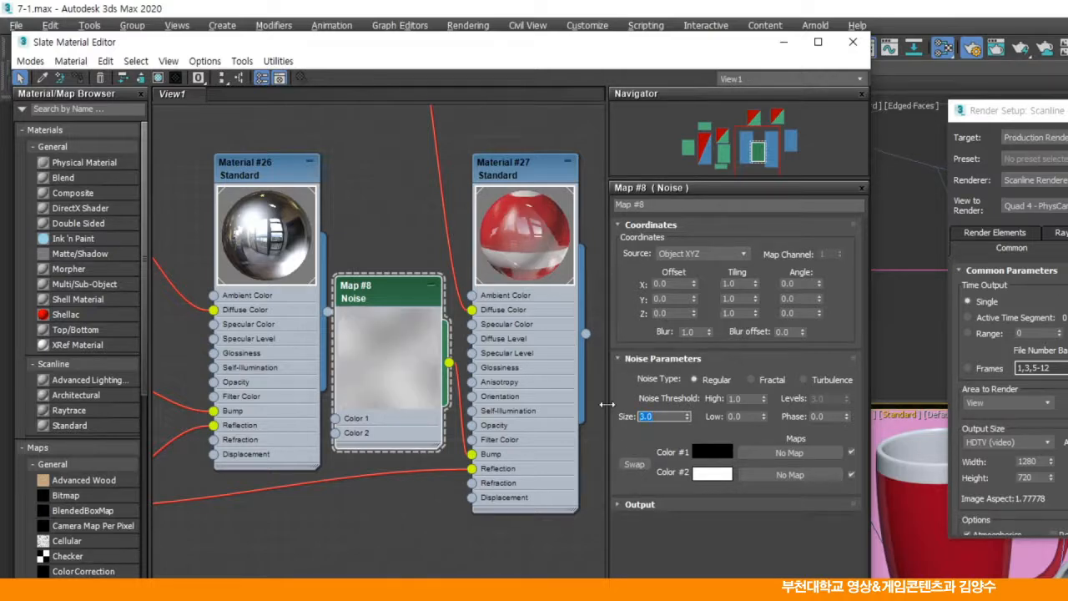
double_click(517, 166)
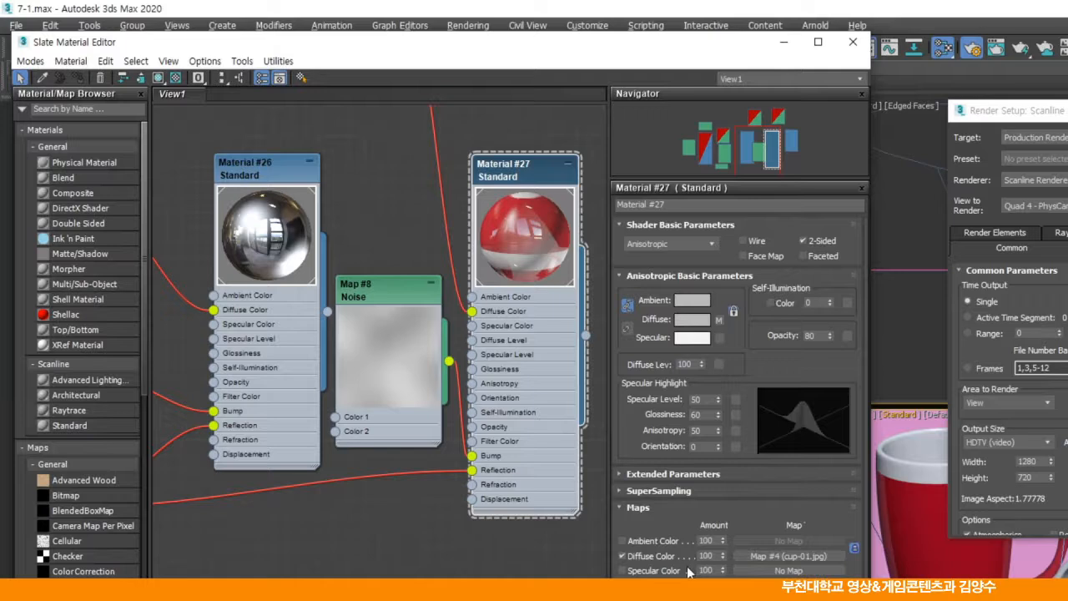
scroll(738, 513, "down", 5)
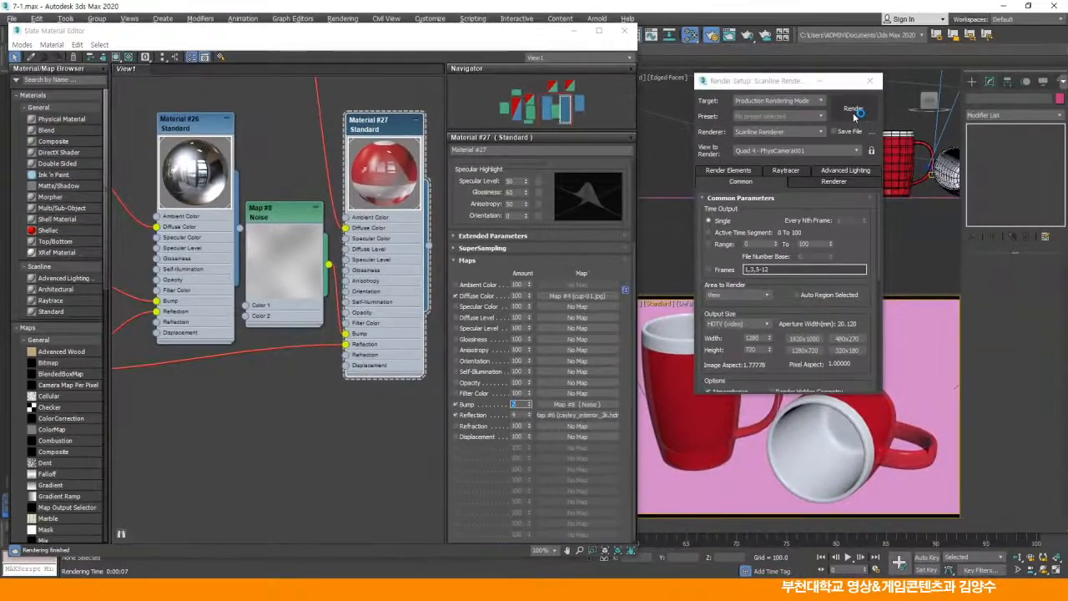
left_click(863, 111)
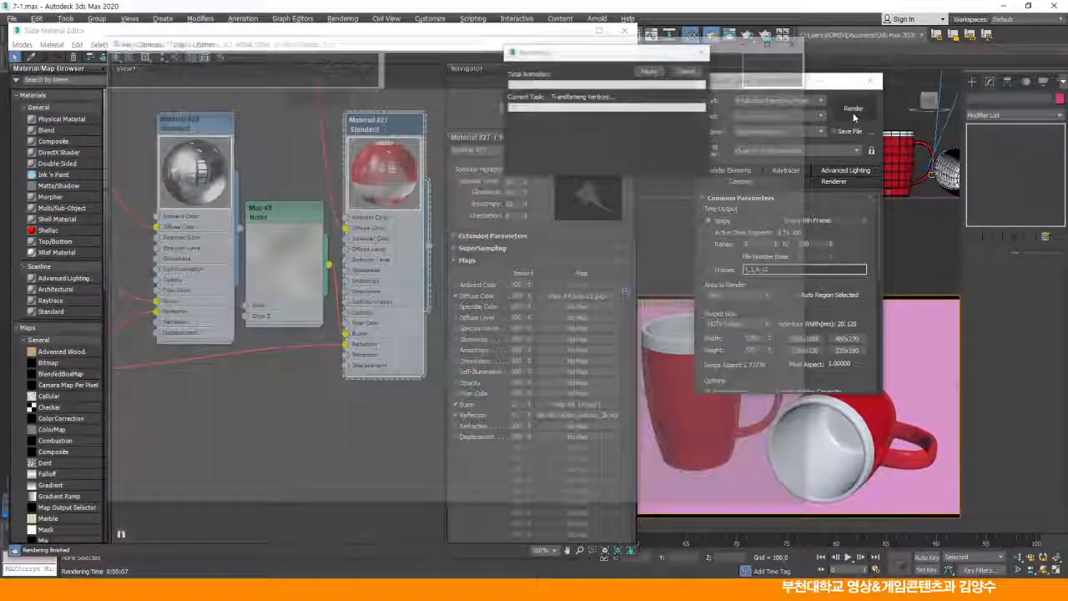
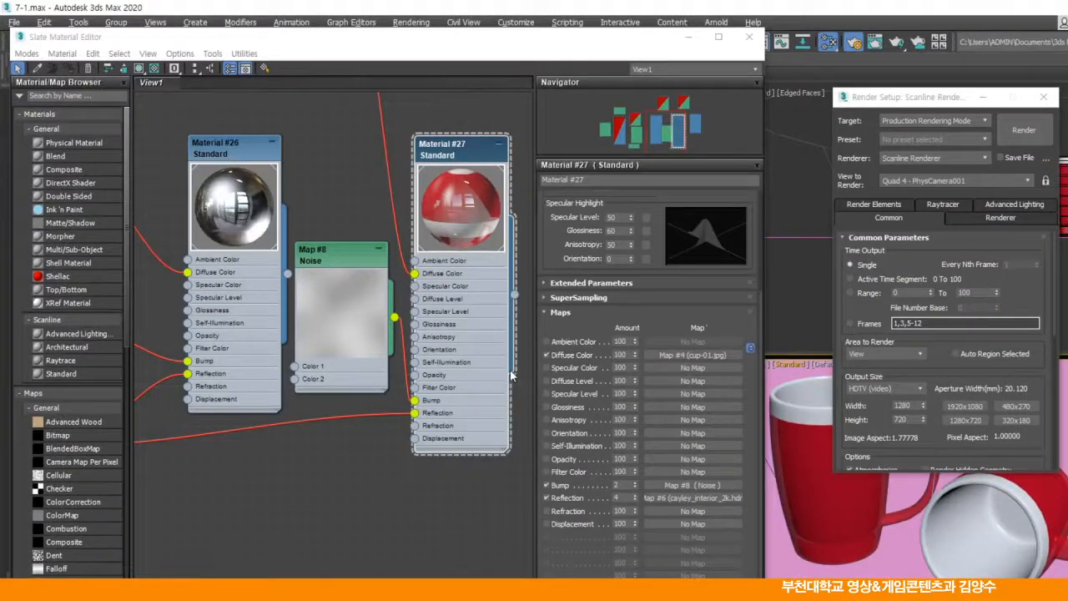
- Set the Noise map's Size to 4 and Material #27's Bump amount to 3, and check them in a render of the camera view
double_click(342, 265)
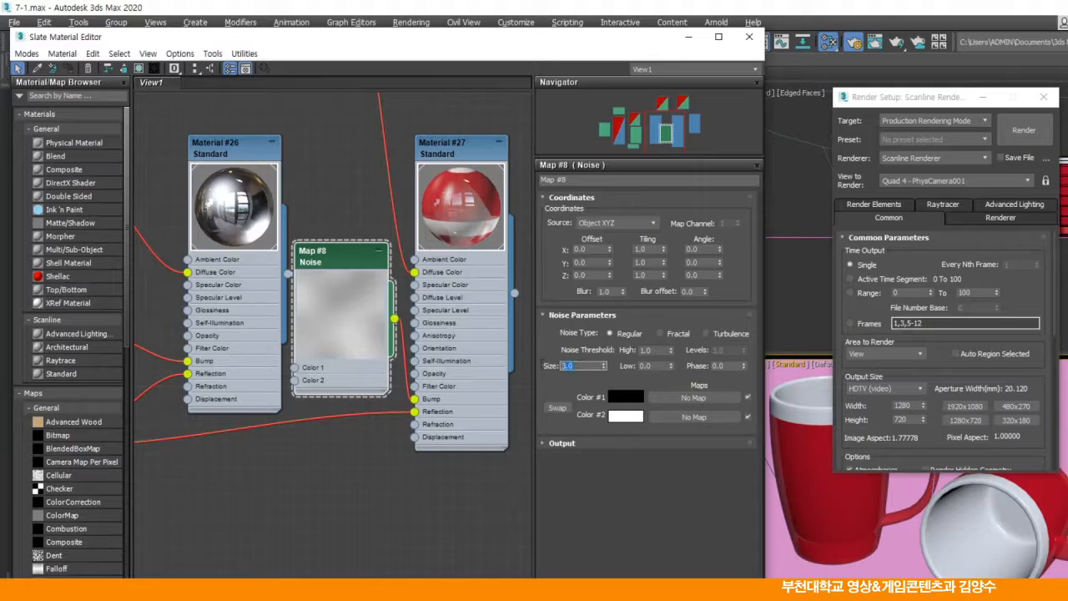
type("4")
key("Return")
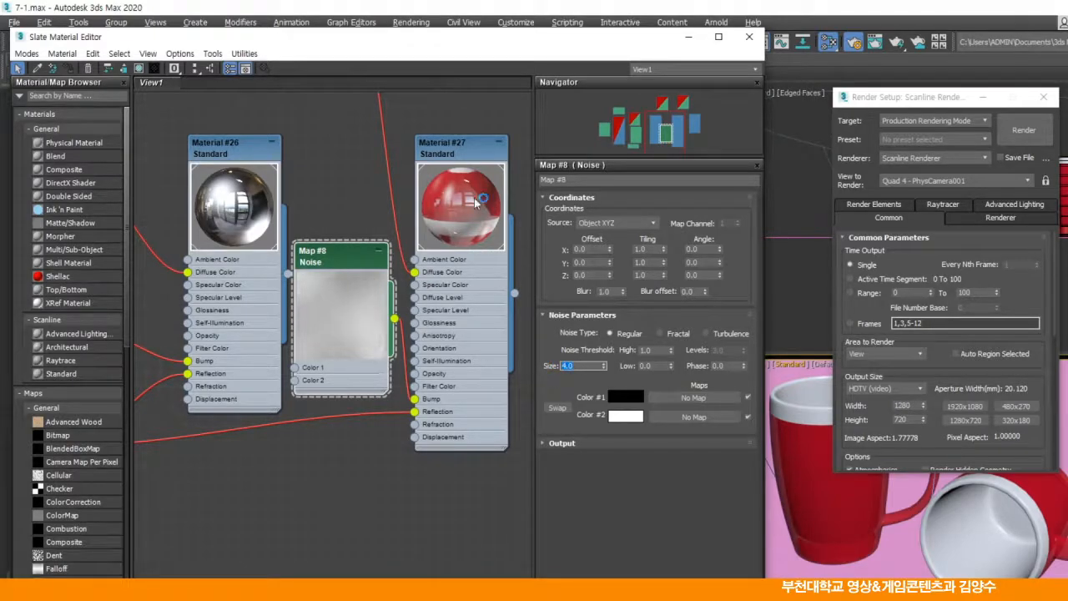
double_click(457, 151)
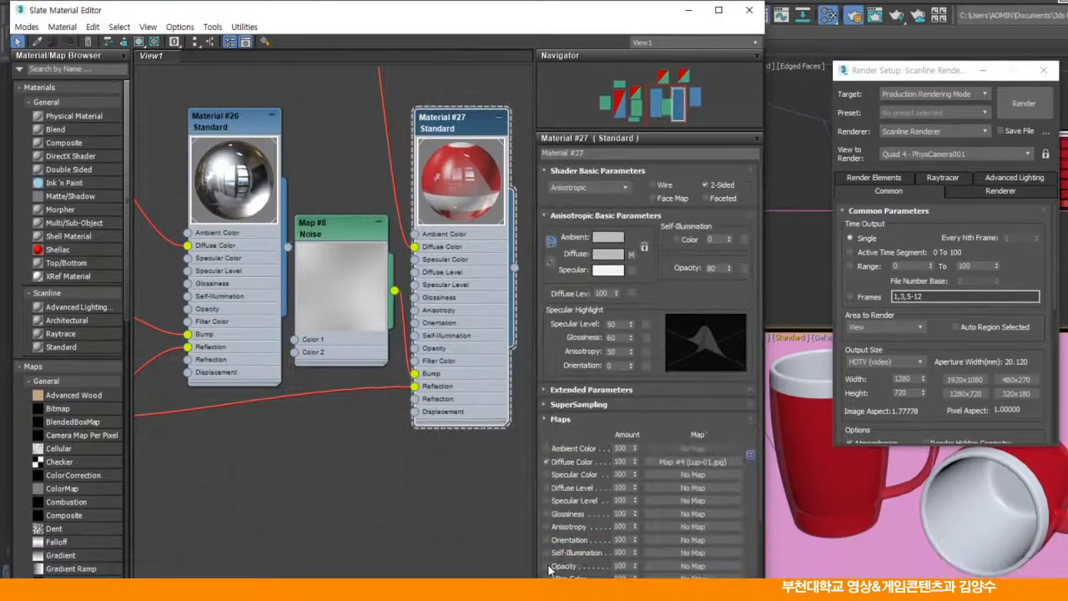
scroll(601, 486, "down", 5)
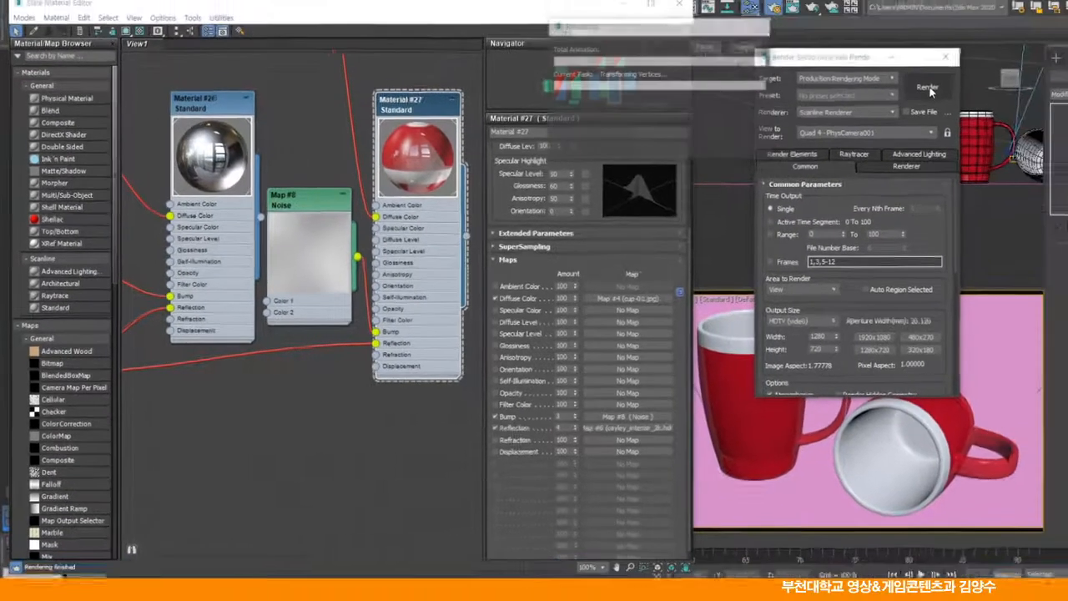
left_click(1022, 60)
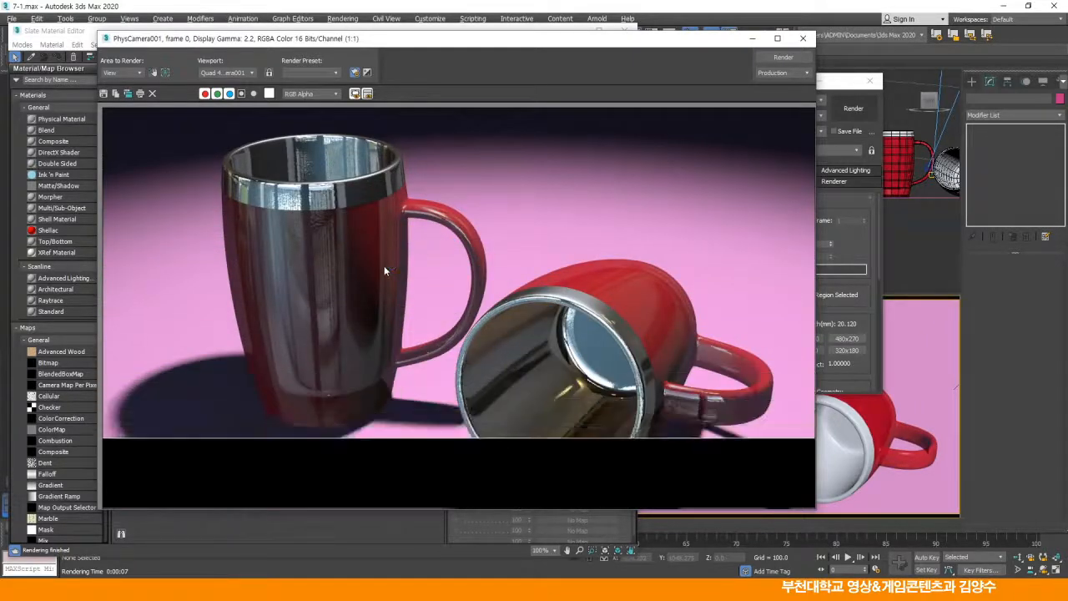
left_click(802, 38)
left_click(872, 82)
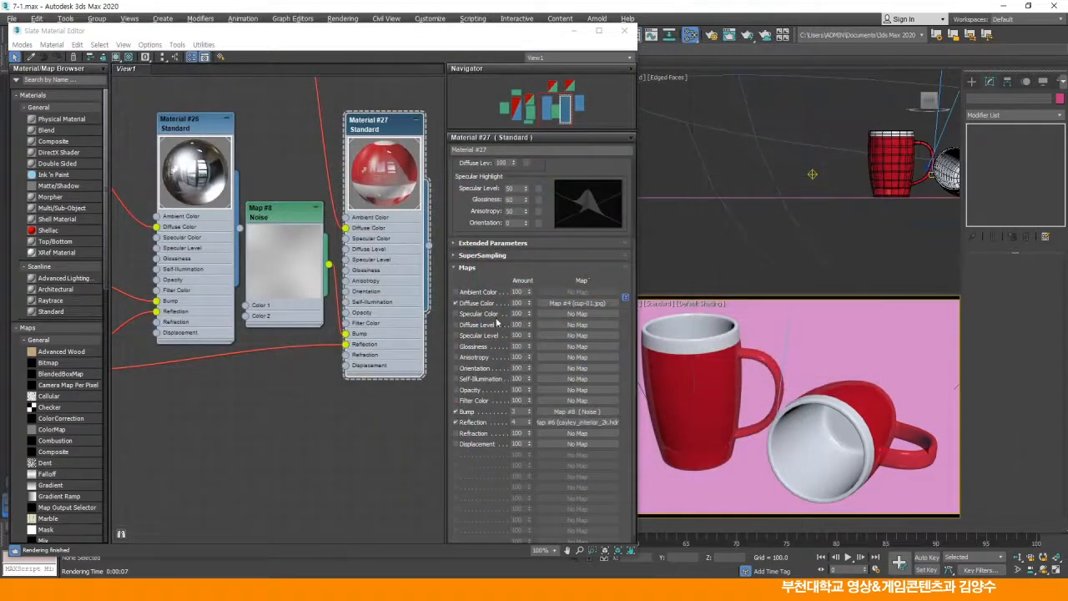
- Switch to Photoshop and convert the bottom.jpg wireframe image to Grayscale, discarding its color information
key("alt+Tab")
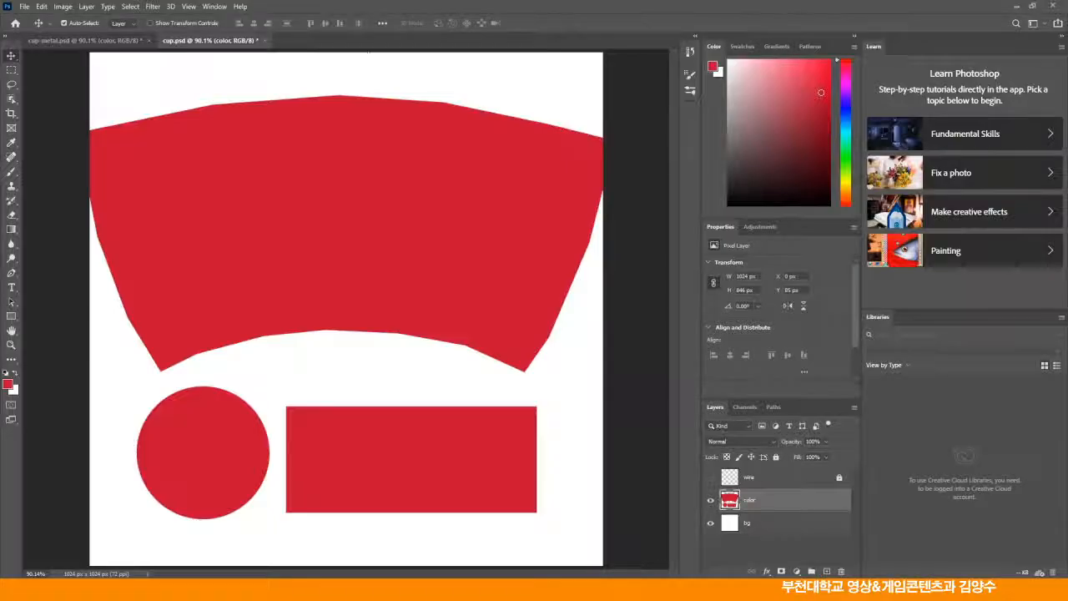
left_click(362, 40)
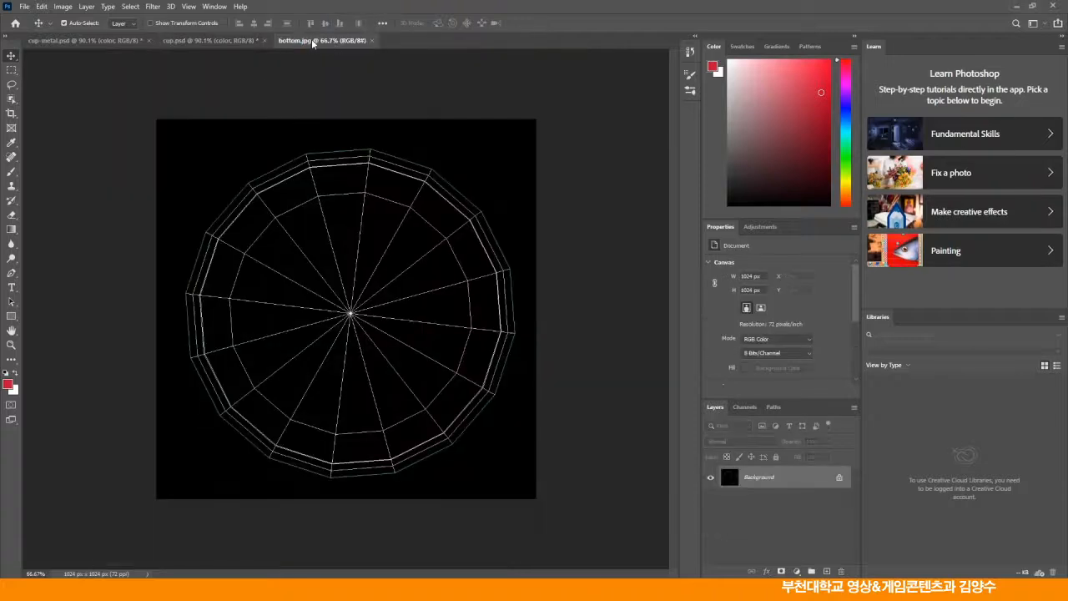
double_click(11, 331)
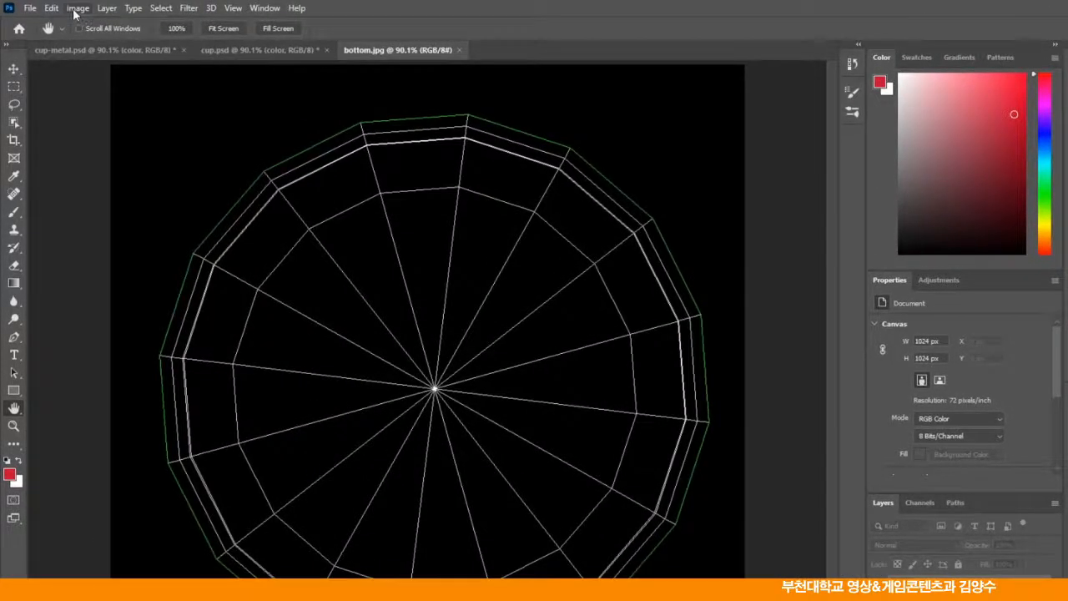
left_click(62, 7)
mouse_move(84, 25)
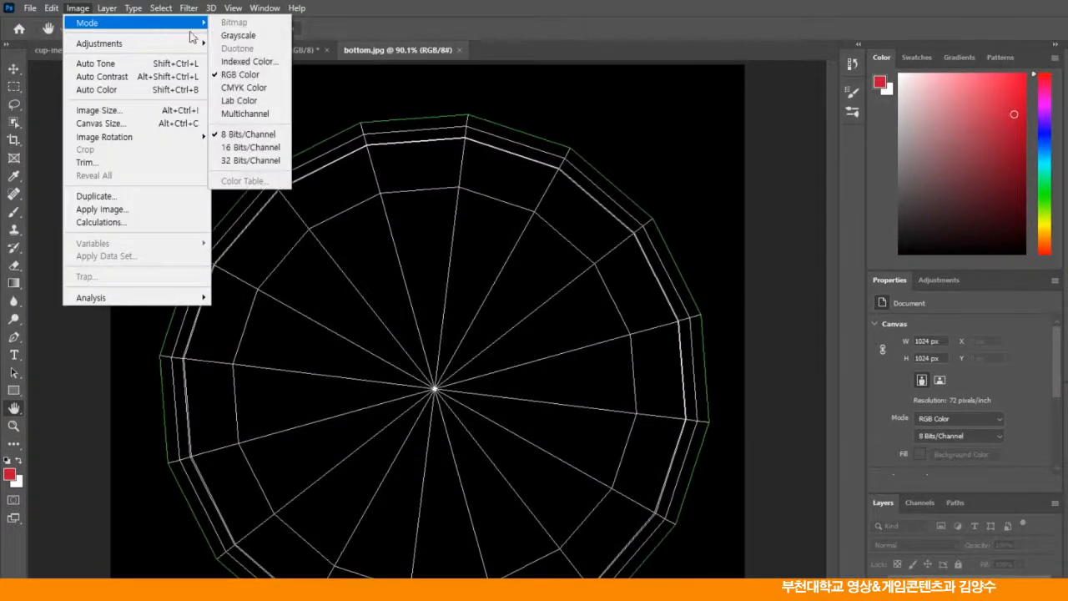
left_click(242, 35)
left_click(559, 286)
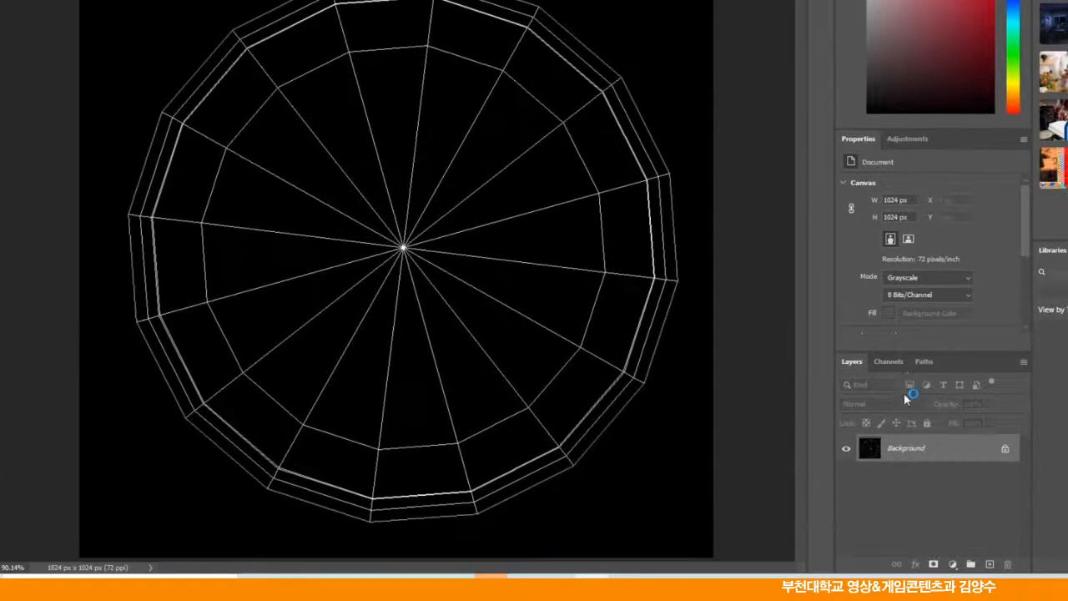
- Duplicate the Gray channel of bottom.jpg and return to the layer list
left_click(900, 407)
left_click_drag(954, 402, 987, 564)
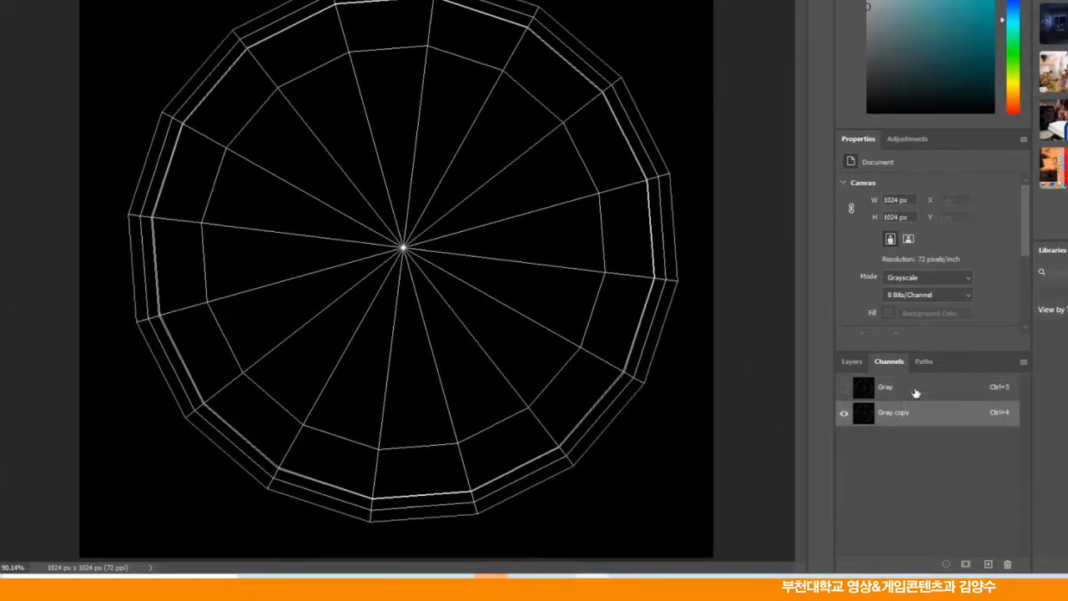
left_click(850, 361)
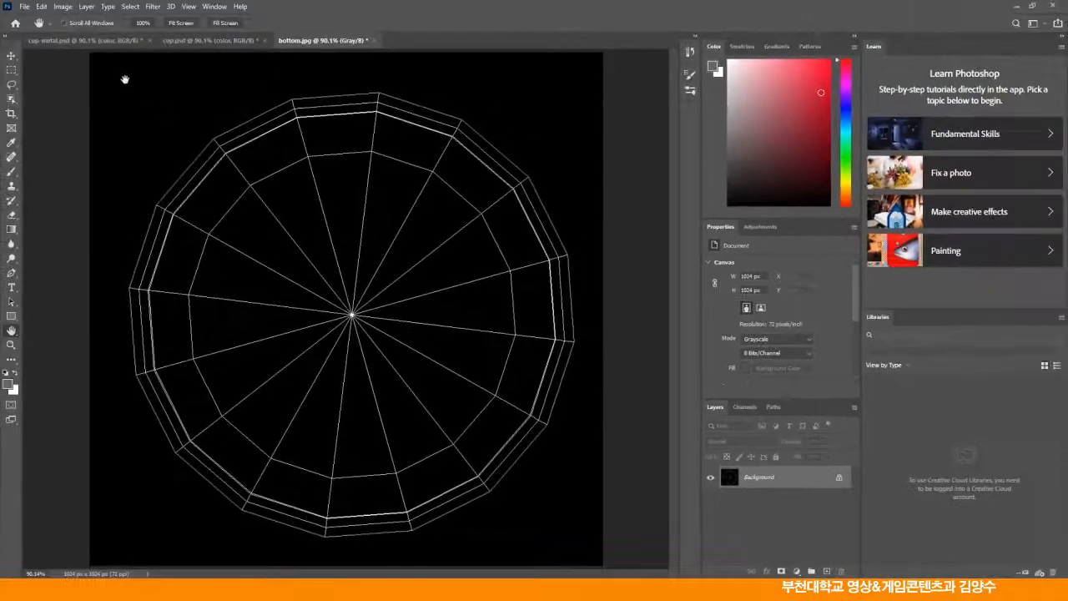
- Convert bottom.jpg back to RGB Color mode
left_click(62, 6)
mouse_move(125, 18)
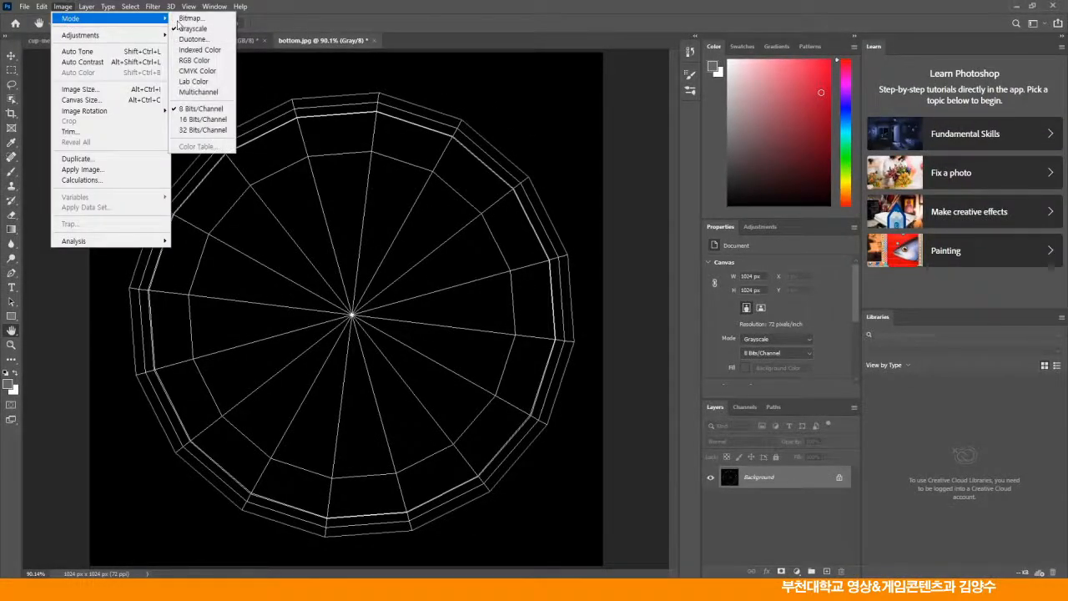
left_click(194, 60)
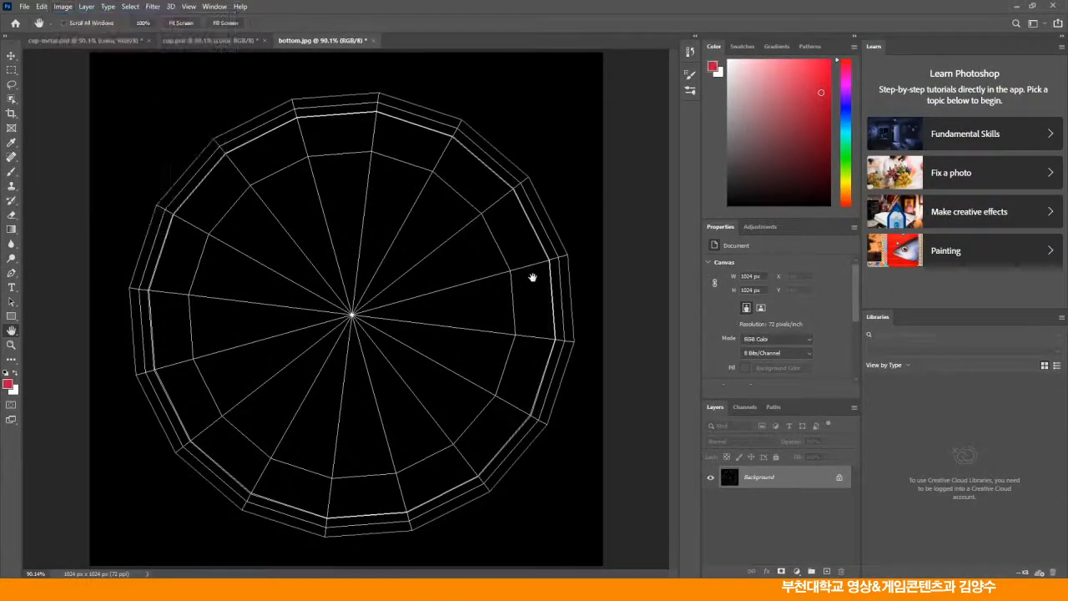
- Turn the locked Background into a layer named wire and delete all of its contents
double_click(790, 478)
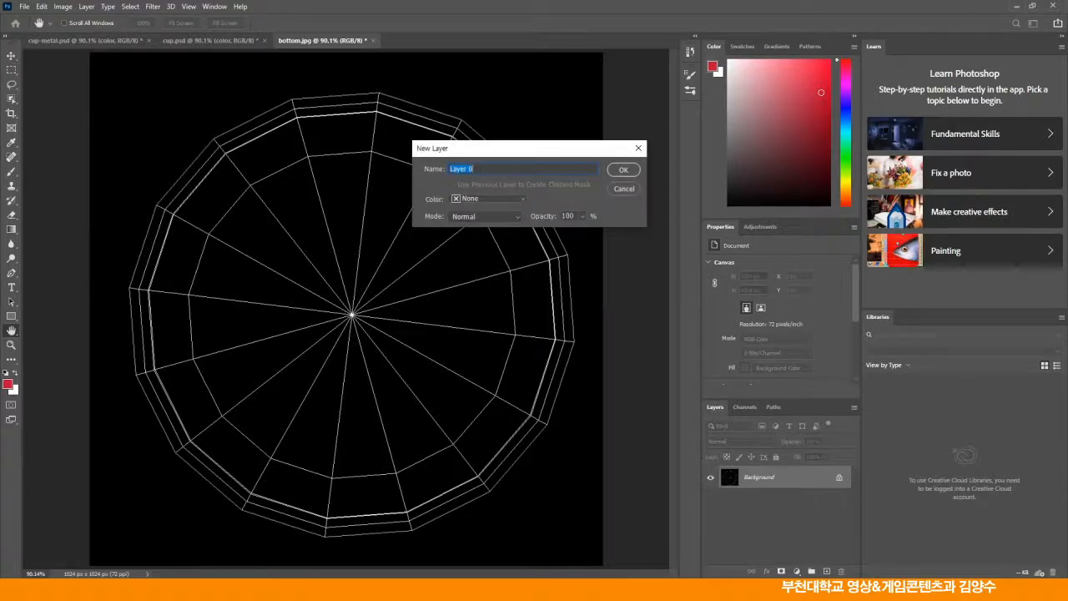
type("wire")
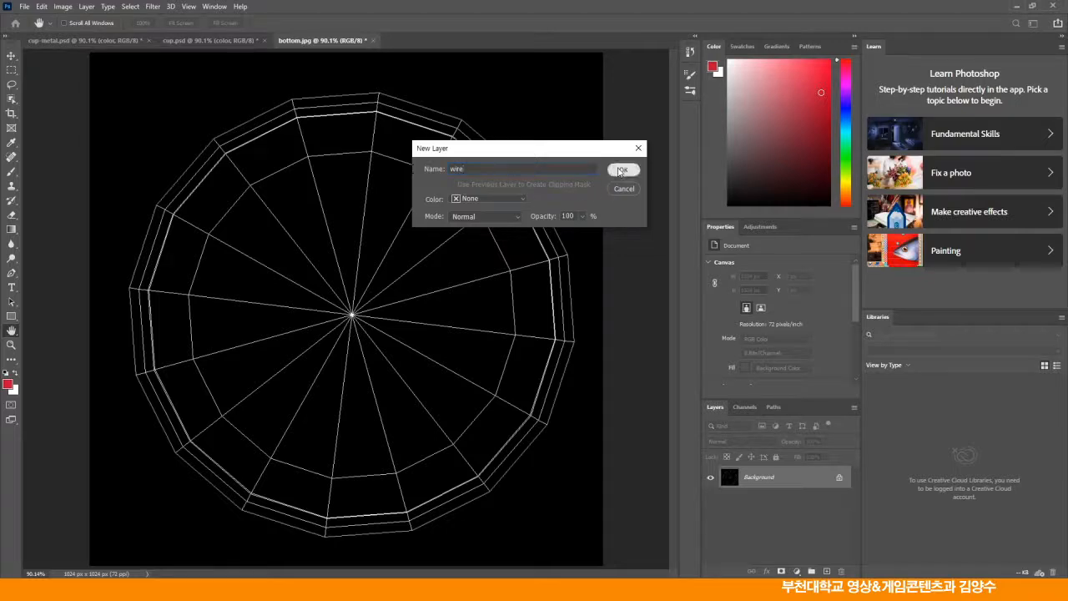
left_click(621, 170)
key("ctrl+a")
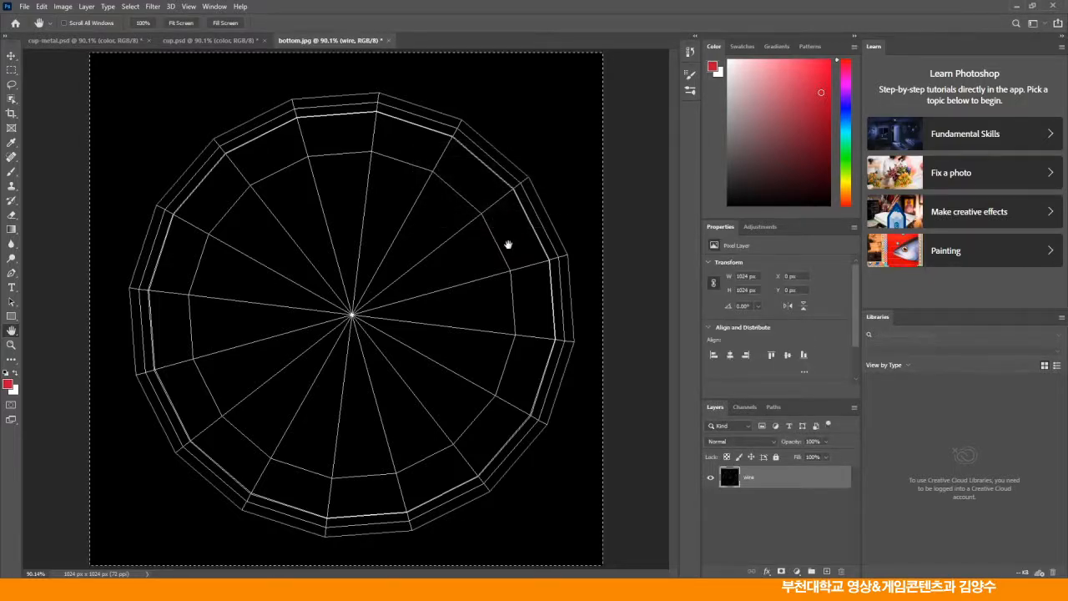
key("Delete")
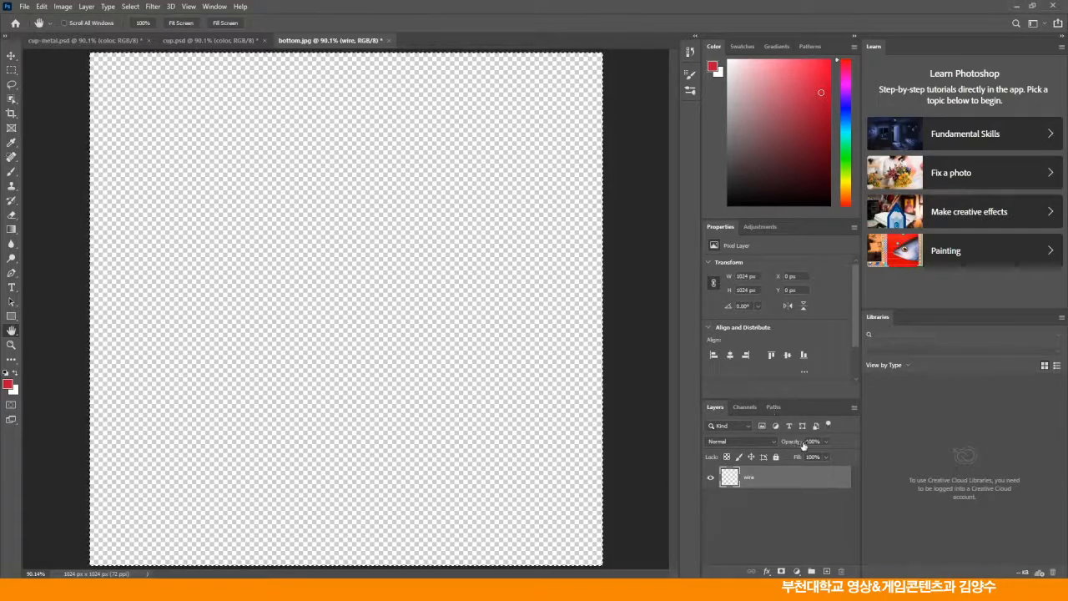
- Create a new layer named bg and place it below the wire layer
left_click(854, 408)
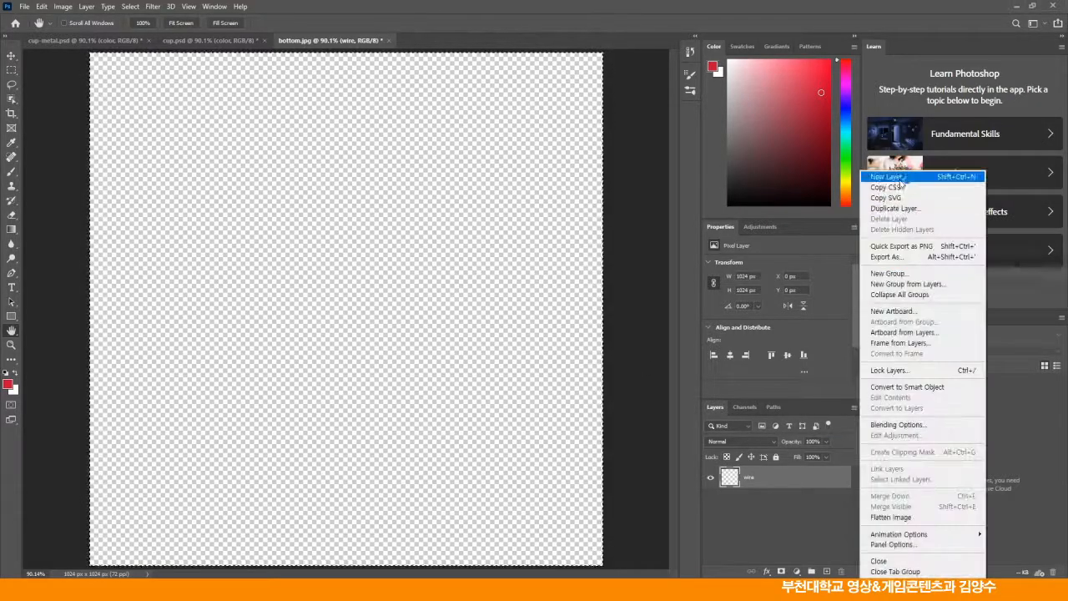
left_click(899, 179)
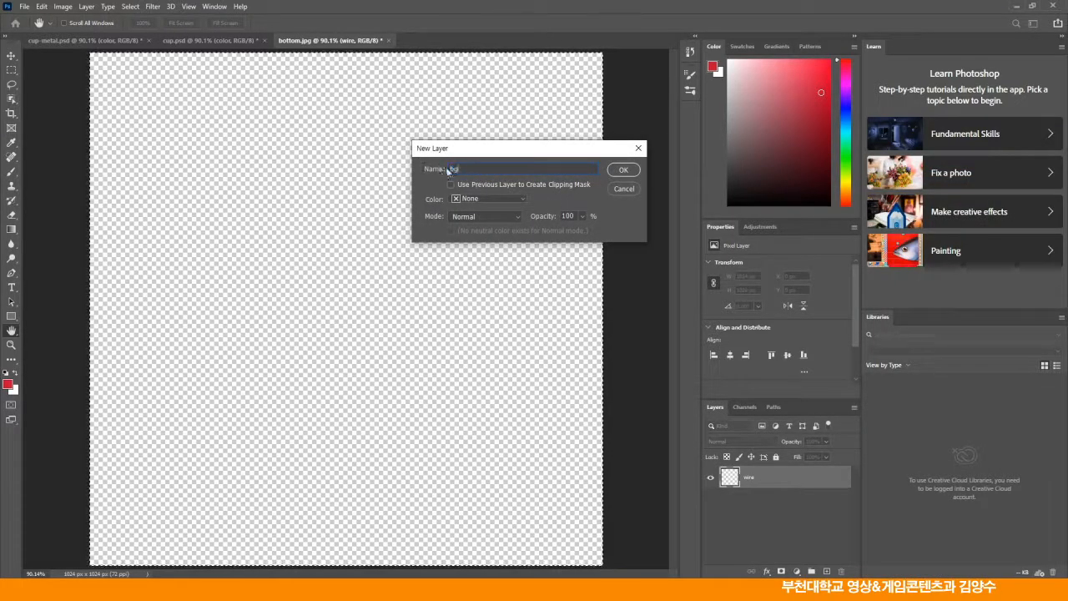
left_click(620, 170)
left_click_drag(776, 478, 765, 509)
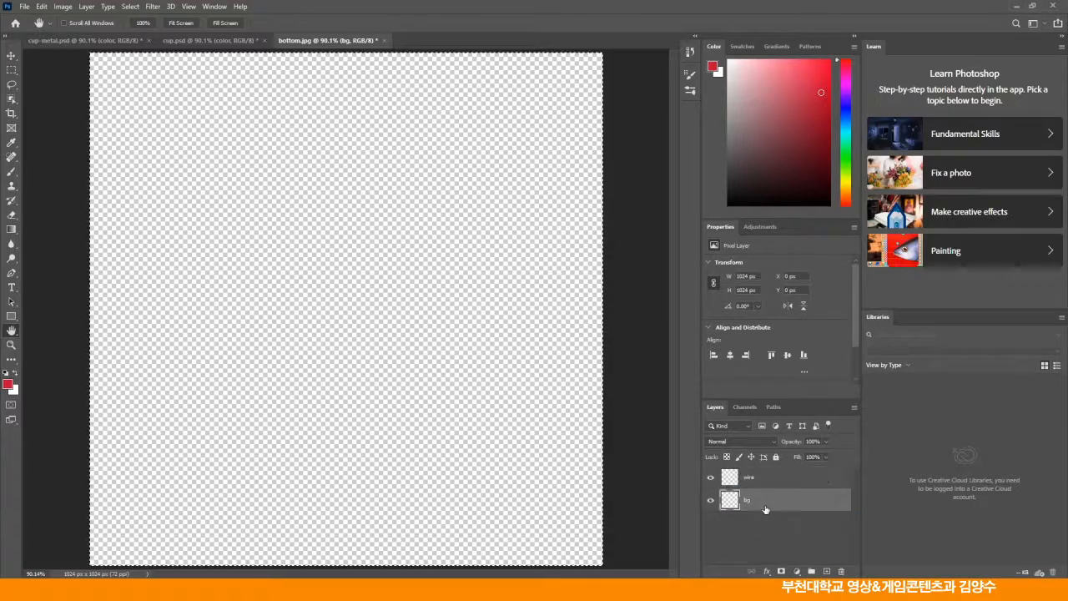
- Fill the bg layer with white and clear the selection
left_click(41, 7)
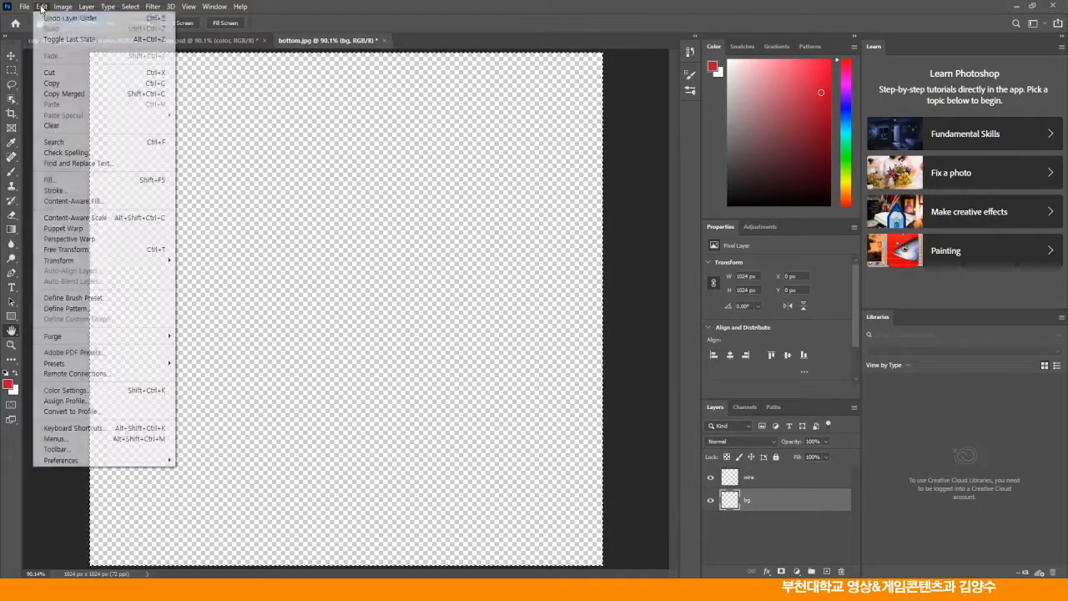
left_click(63, 184)
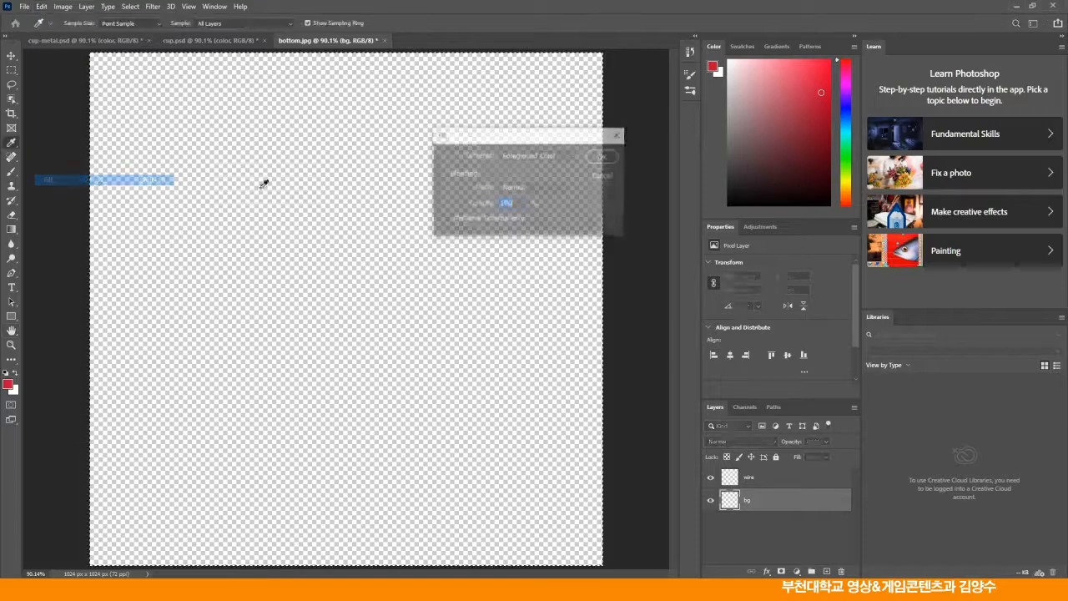
left_click(538, 155)
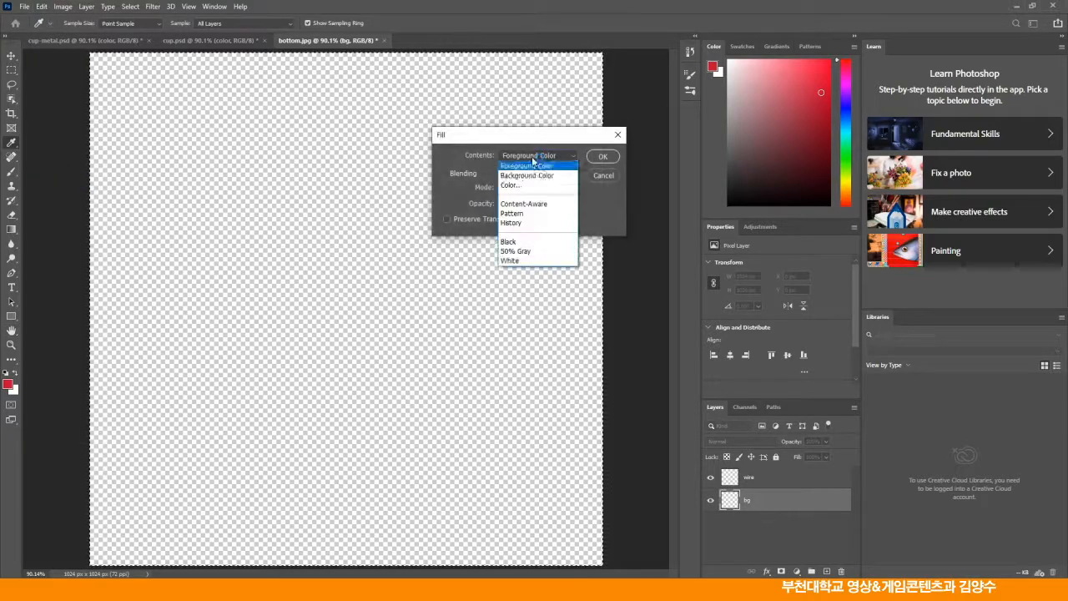
left_click(511, 260)
left_click(602, 156)
left_click(10, 72)
left_click(51, 86)
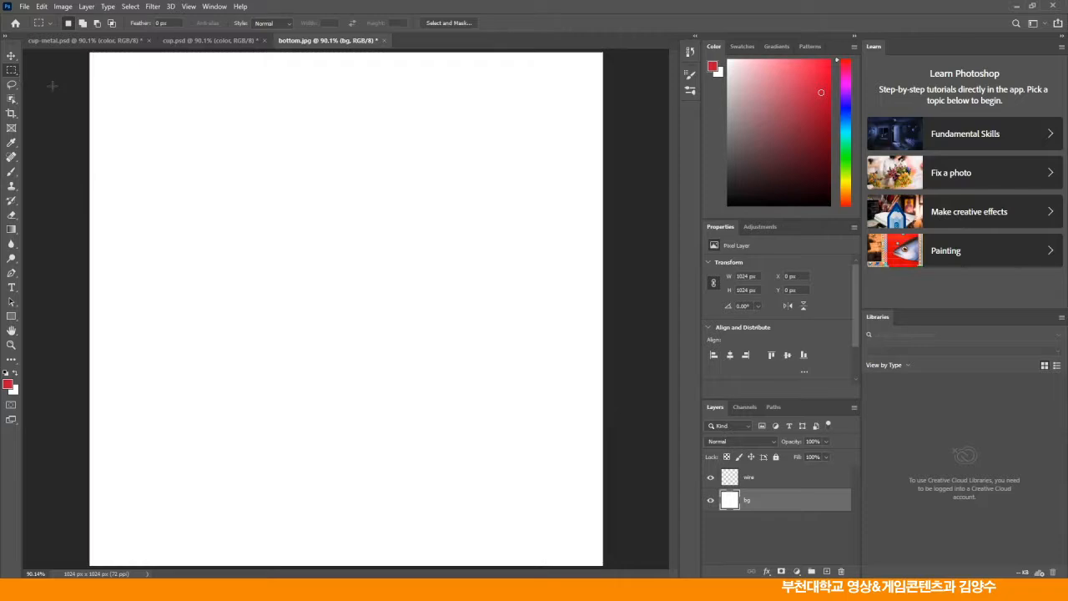
- Create a new layer named color above the bg layer
left_click(854, 407)
left_click(891, 176)
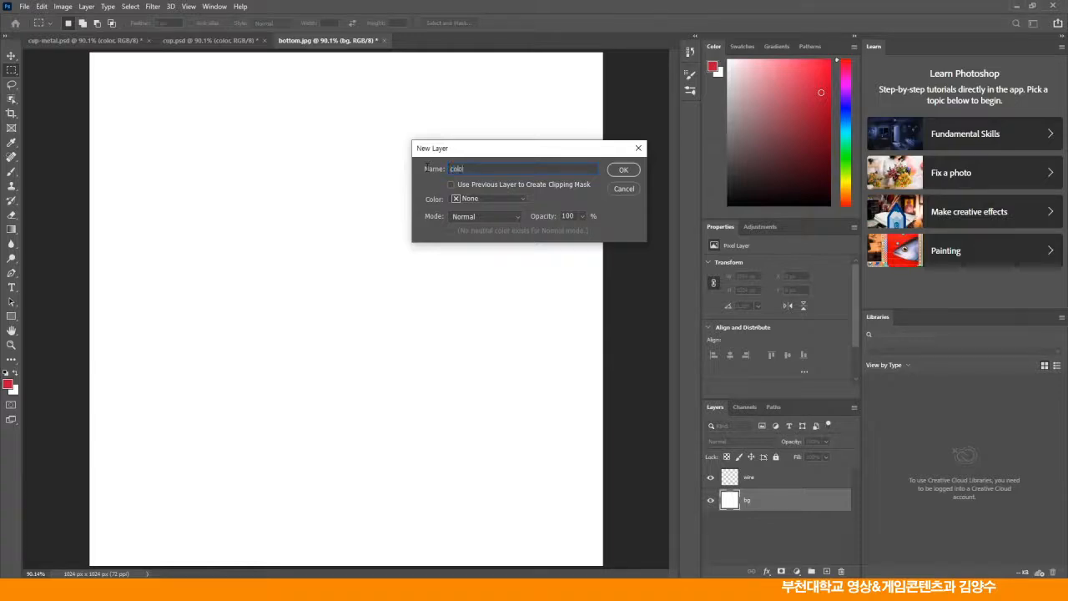
left_click(620, 171)
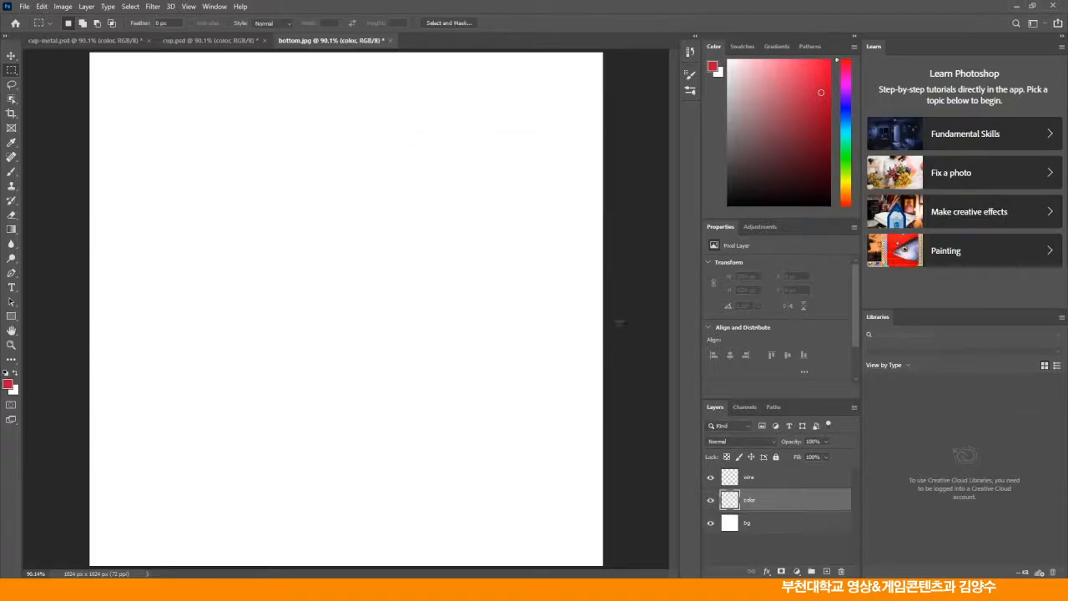
- Load the Gray copy channel as a selection with the wire layer active
left_click(775, 479)
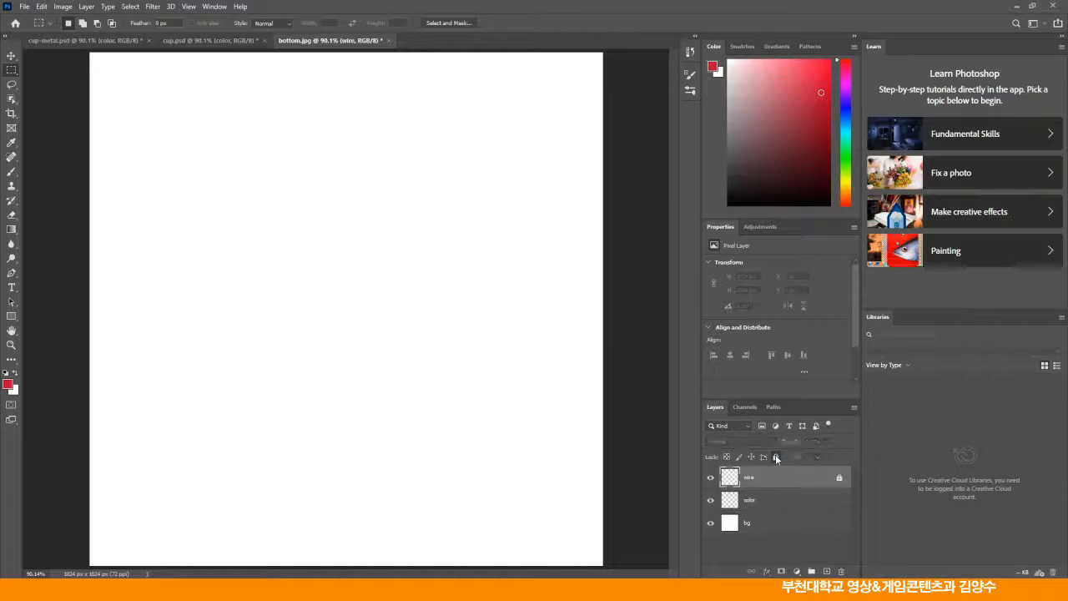
left_click(745, 407)
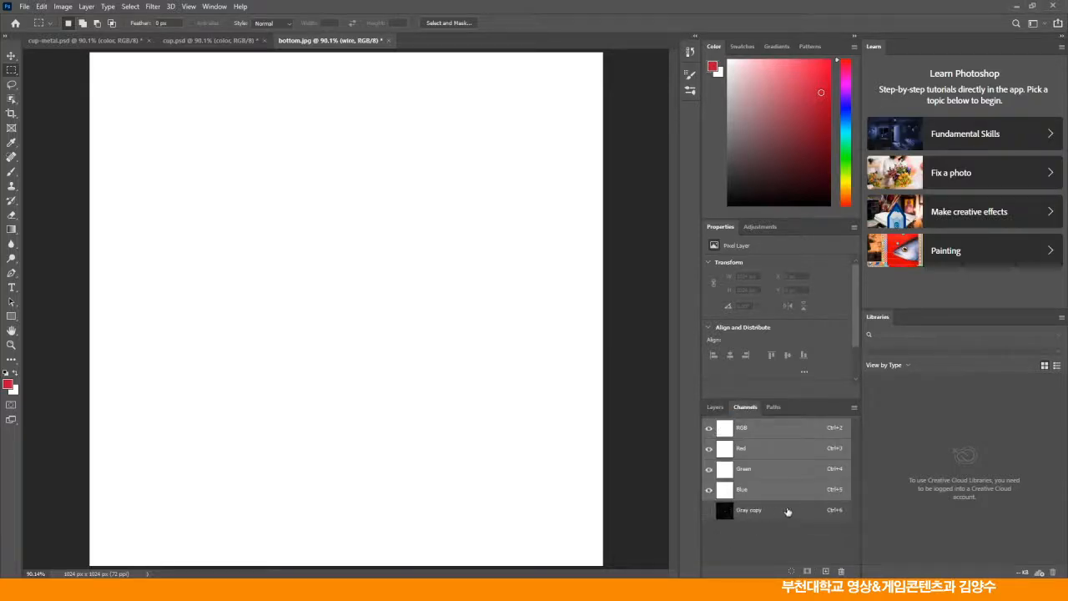
left_click_drag(787, 512, 790, 571)
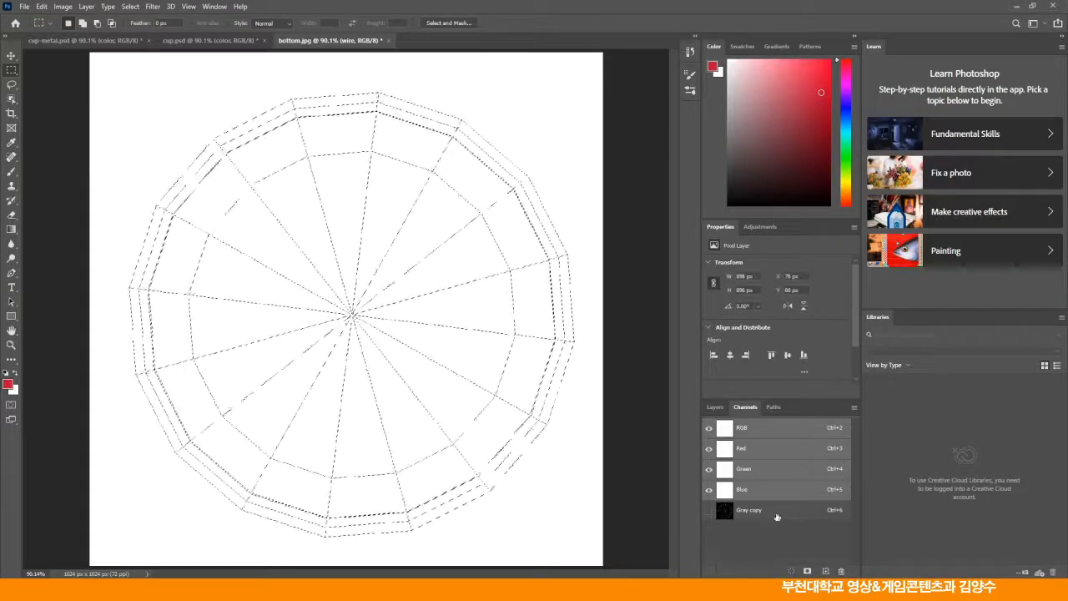
left_click(719, 408)
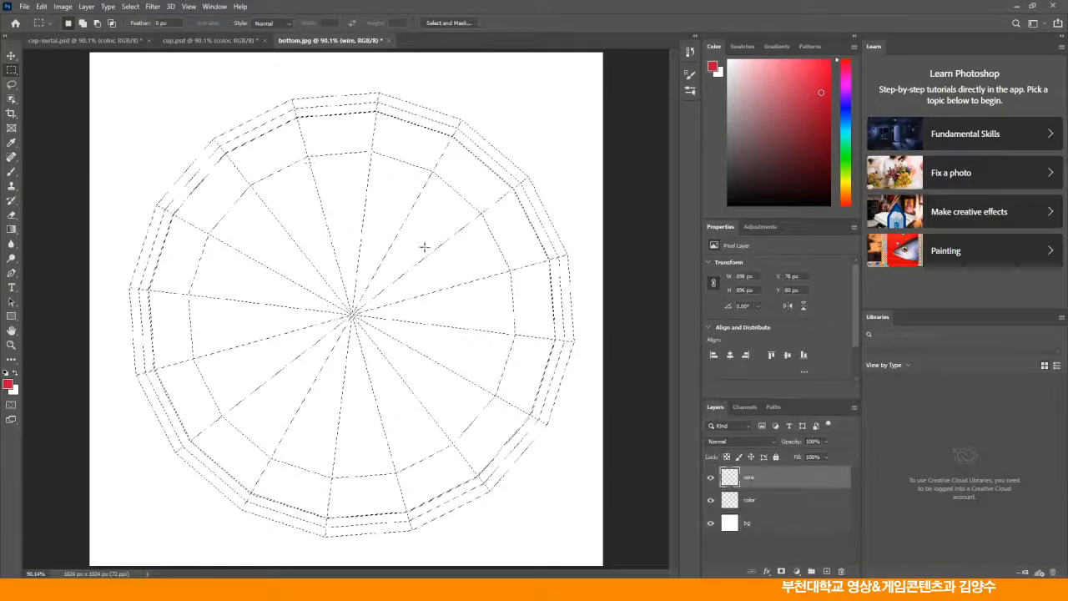
- Fill the wireframe selection with black on the wire layer, deselect it and lock the layer
left_click(41, 5)
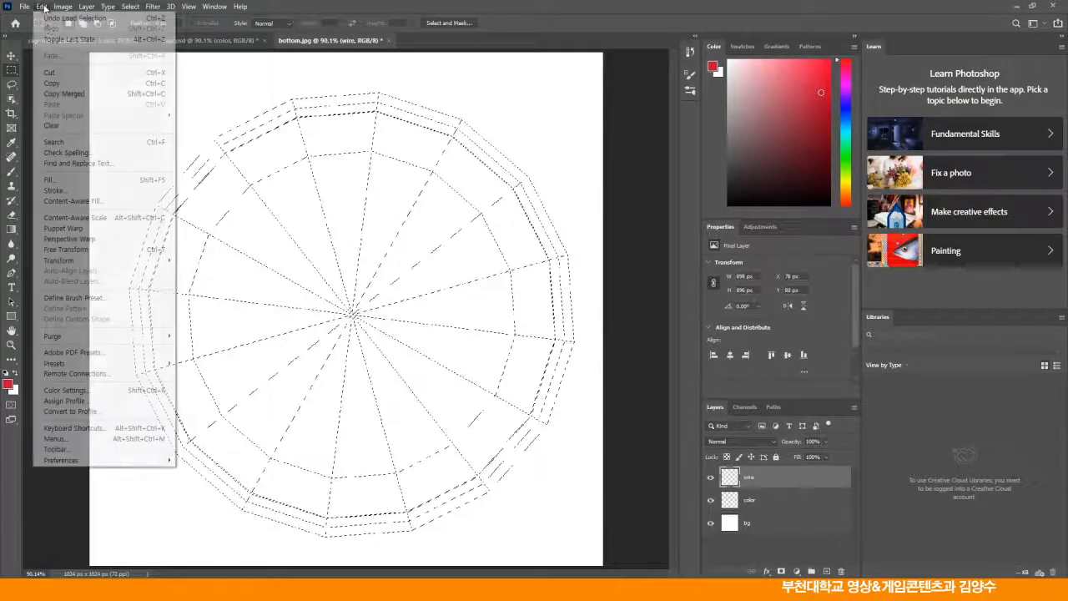
left_click(67, 181)
left_click(539, 155)
left_click(520, 241)
left_click(602, 156)
key("ctrl+d")
key("m")
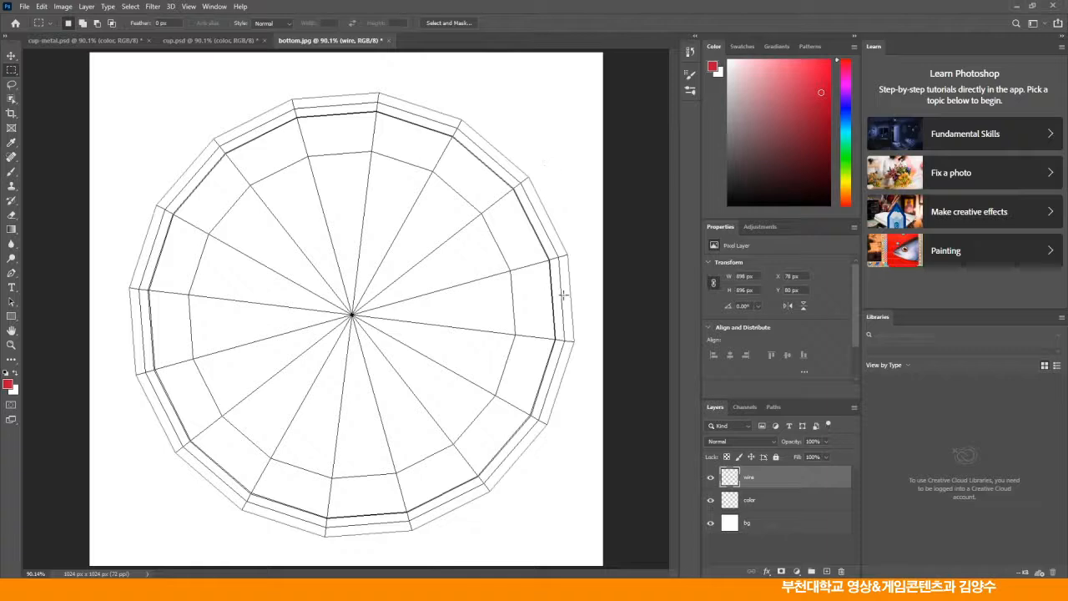
left_click(776, 457)
- On the color layer, draw a circular selection about 955 px across from the wireframe's center, enclosing its whole outline
left_click(779, 503)
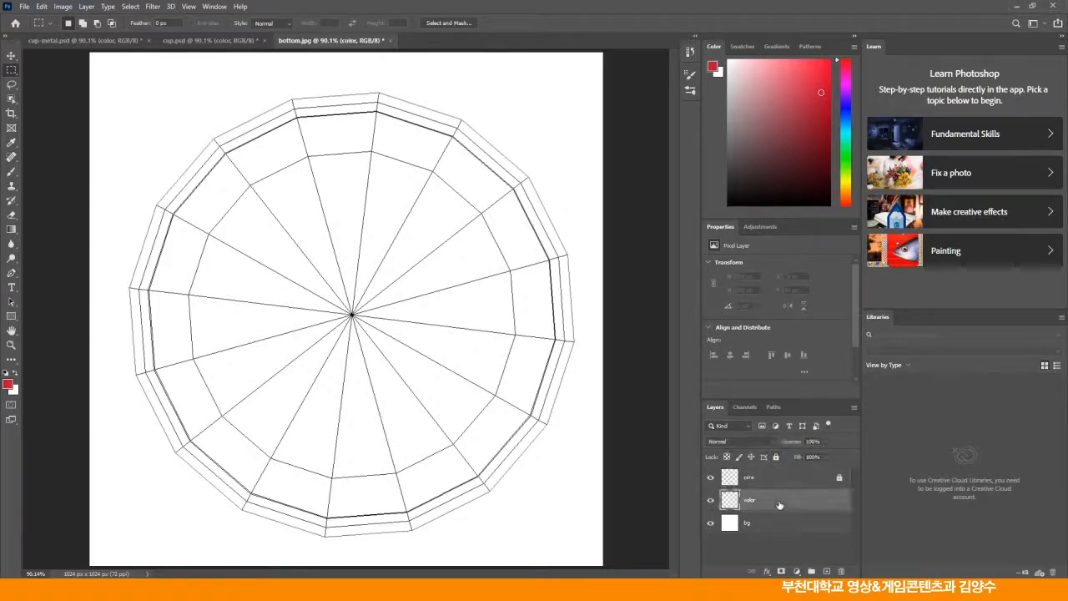
right_click(12, 70)
left_click(46, 81)
left_click_drag(352, 314, 590, 575, "alt+shift")
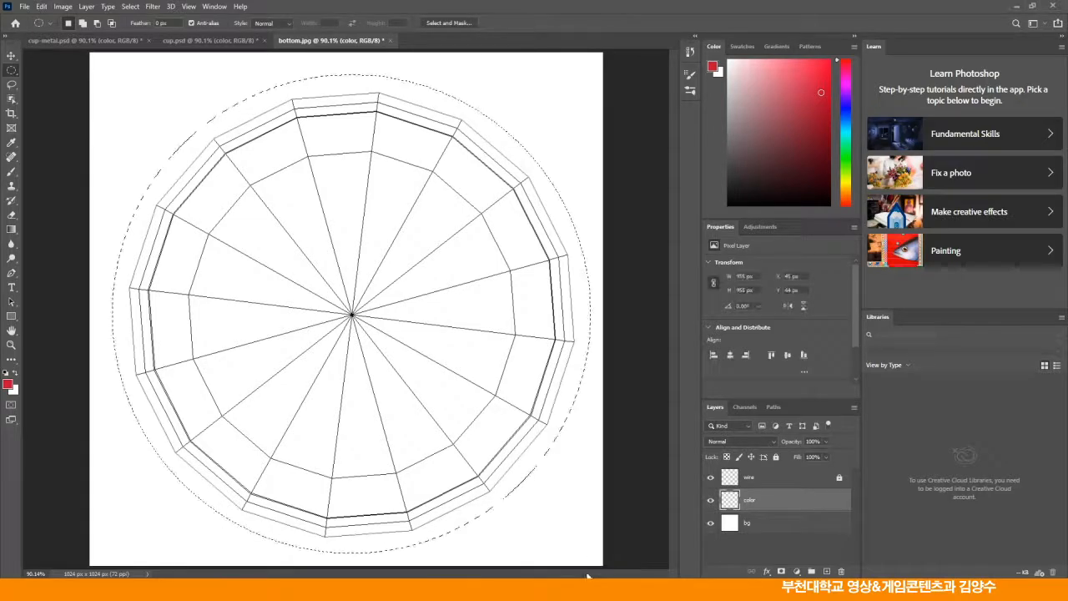
- Set the background color to 302f2f, fill the circular selection with it on the color layer and deselect
left_click(14, 390)
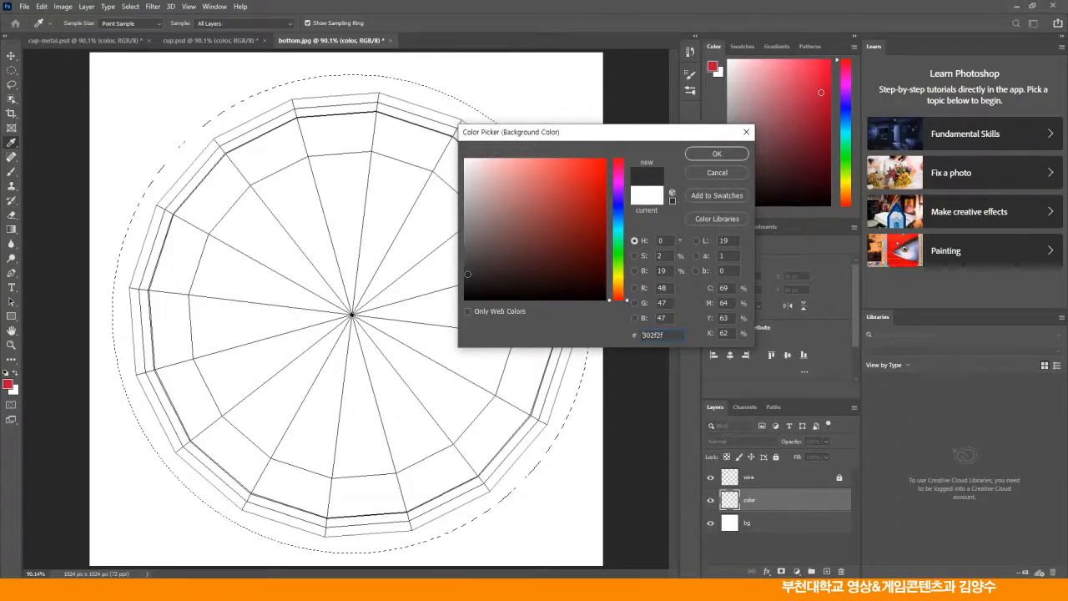
left_click(716, 153)
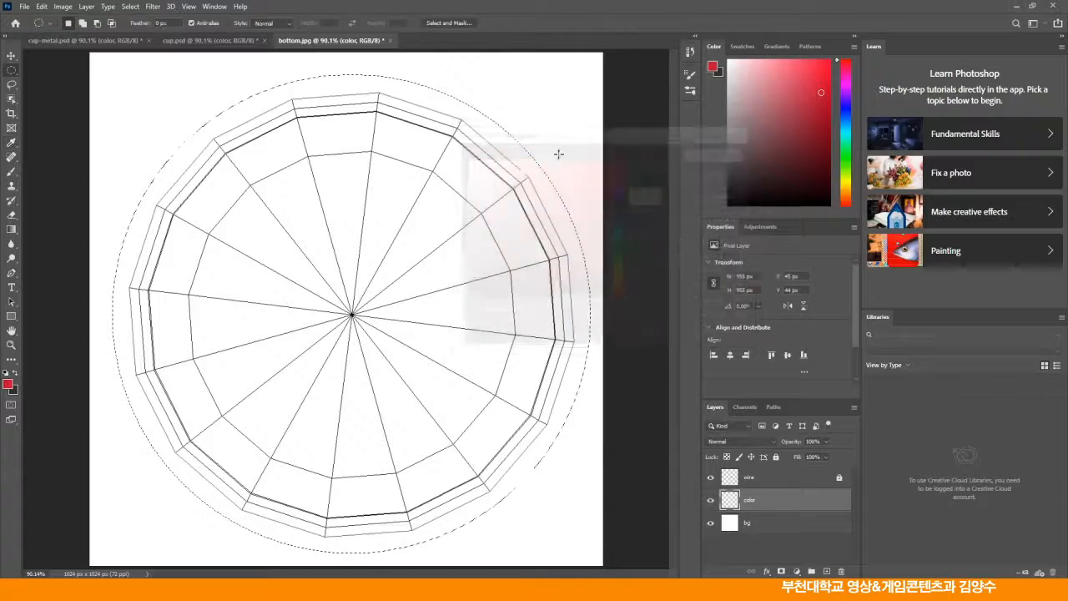
left_click(41, 7)
left_click(54, 179)
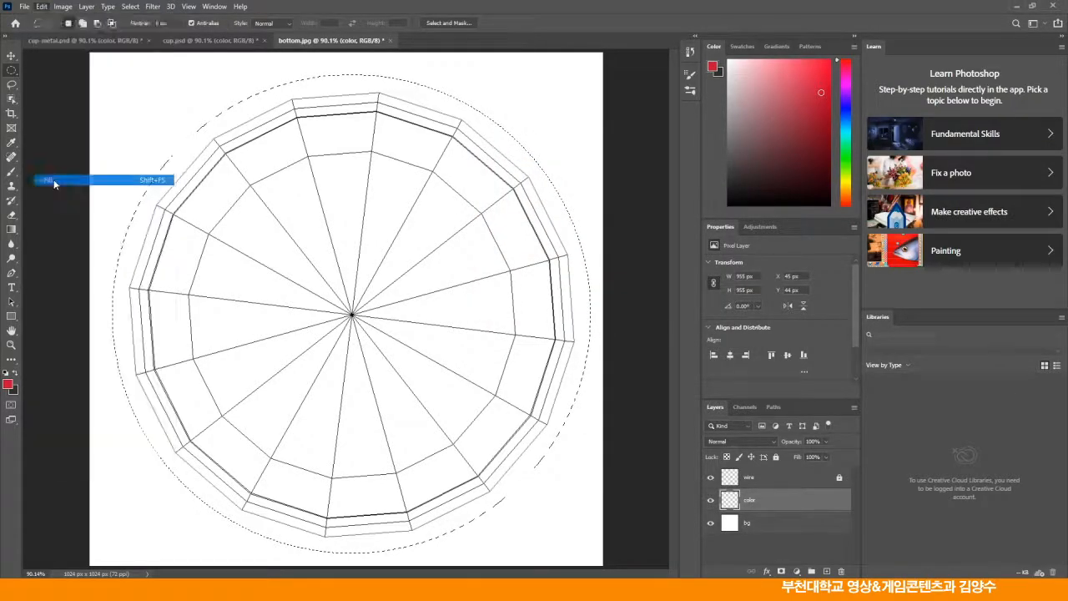
left_click(544, 156)
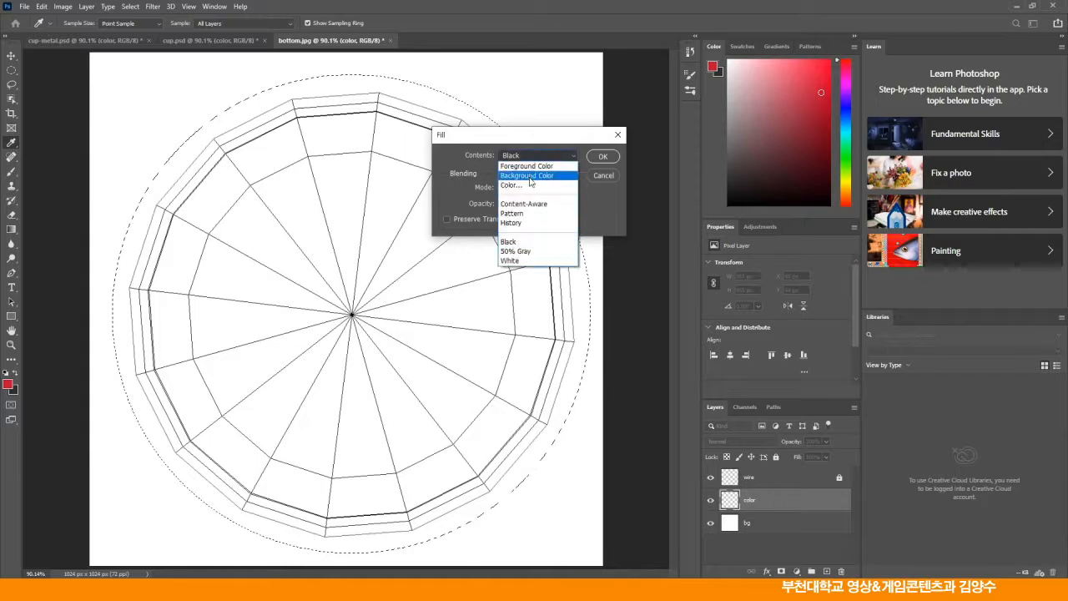
left_click(560, 173)
left_click(603, 156)
key("m")
key("ctrl+d")
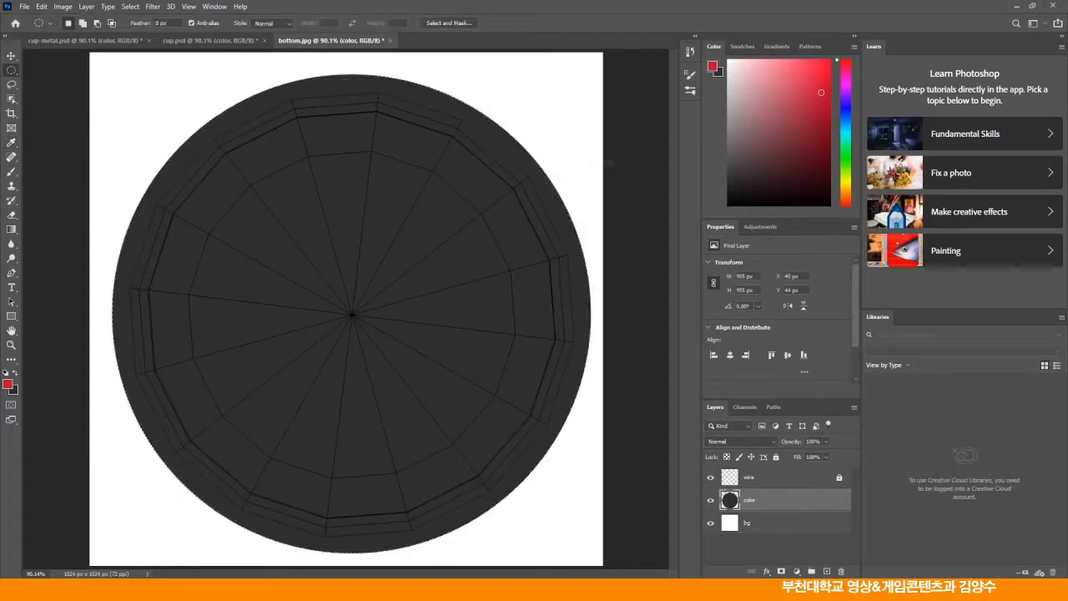
- Save the document on the computer as a Photoshop file named bottom in the 7th folder, with Maximize Compatibility on
left_click(24, 7)
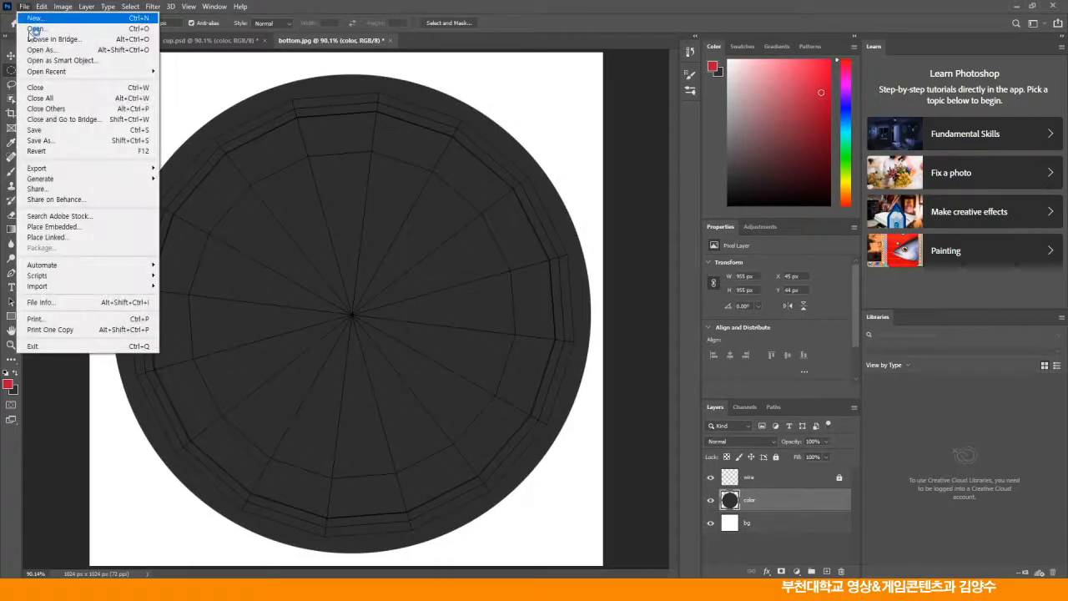
left_click(36, 131)
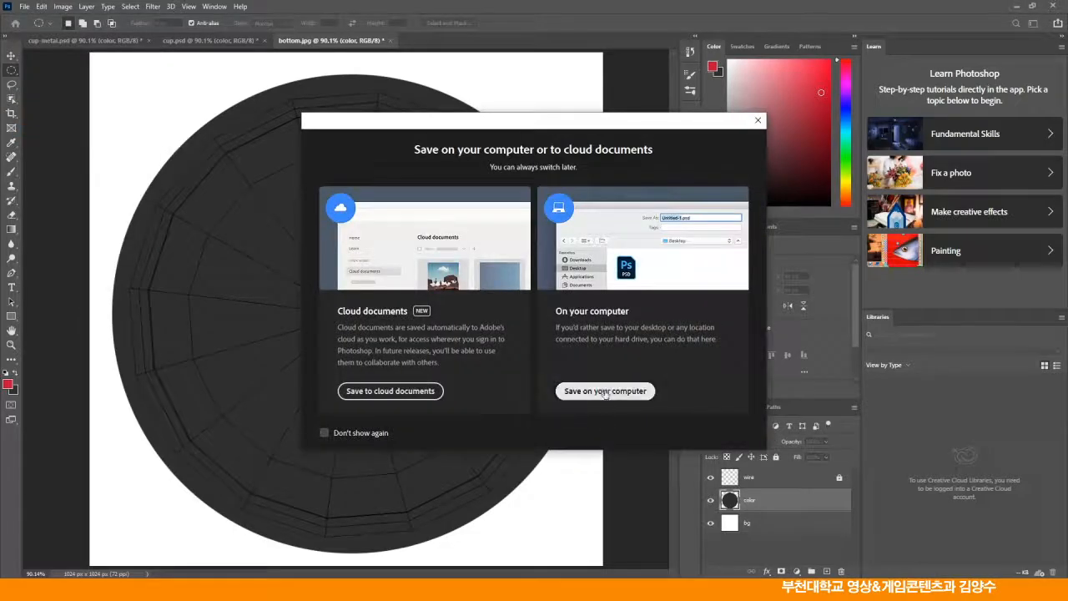
left_click(604, 390)
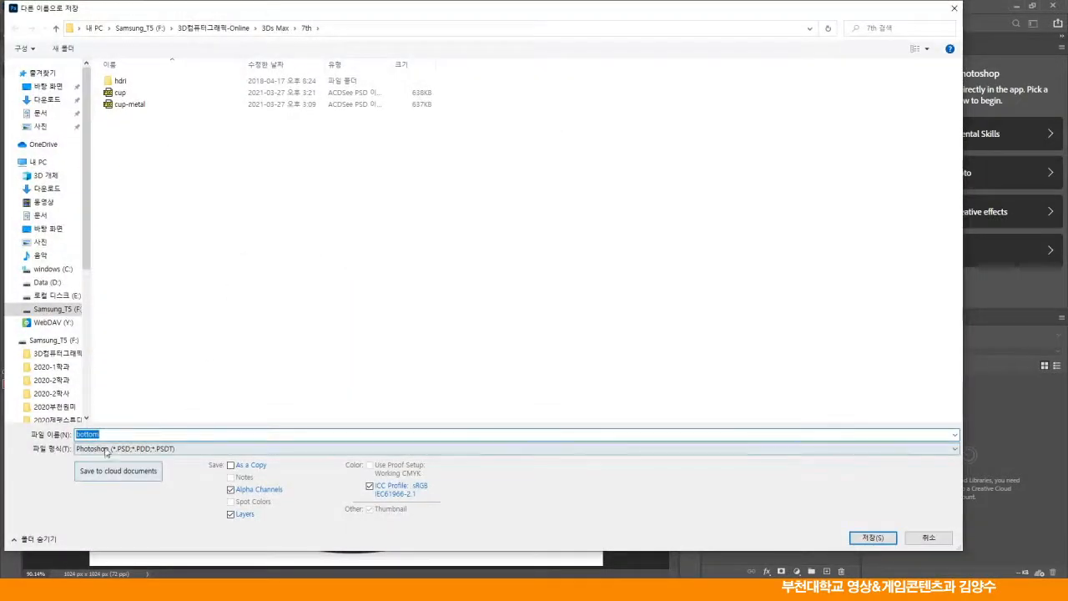
left_click(872, 538)
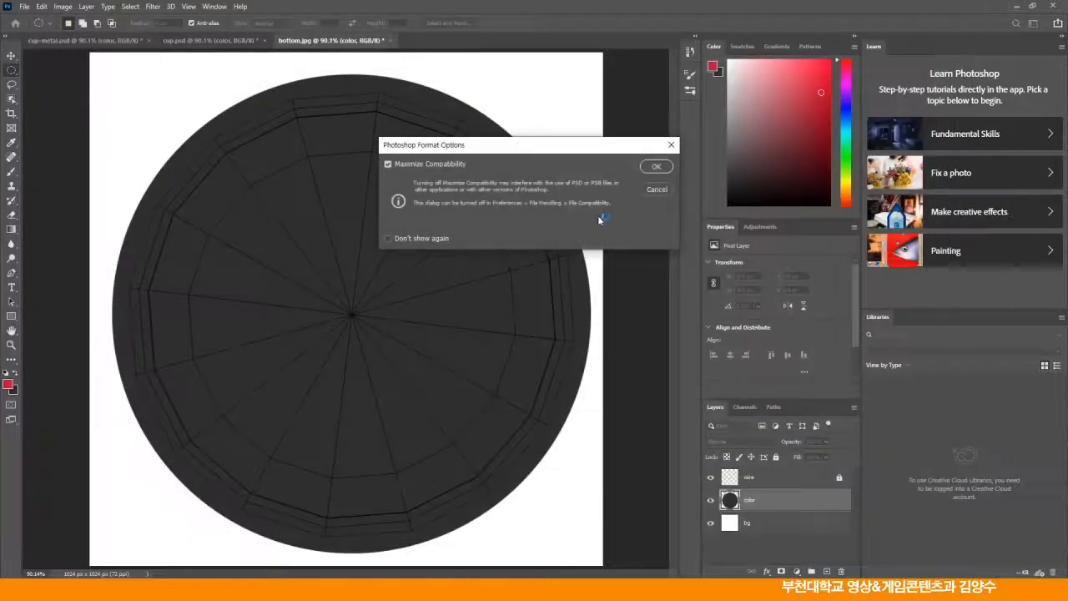
left_click(656, 166)
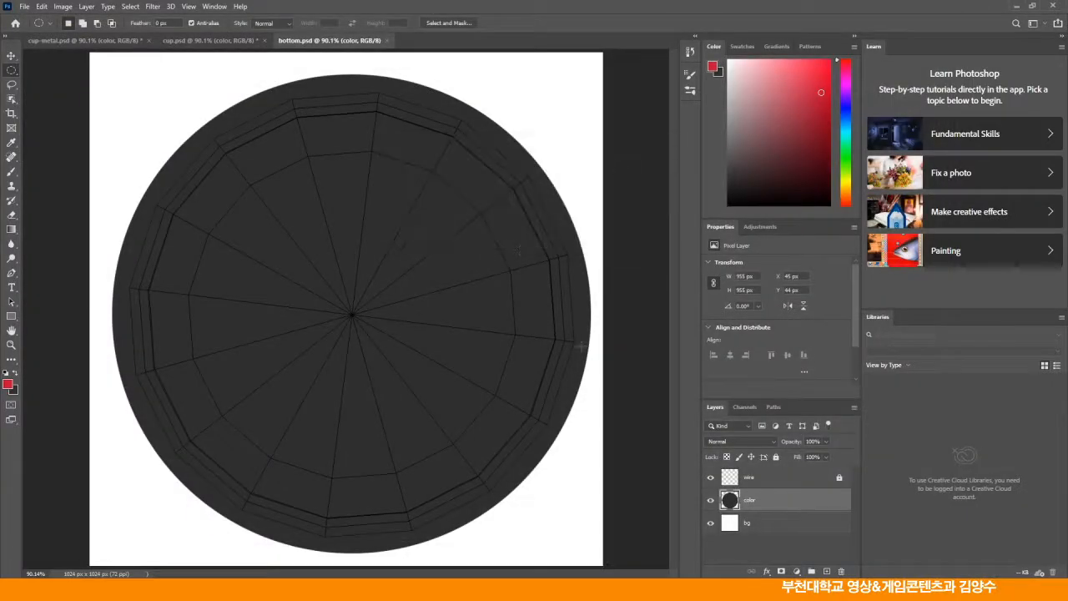
- Hide the wire layer and save a JPEG copy named bottom-01 in the 7th folder
left_click(710, 477)
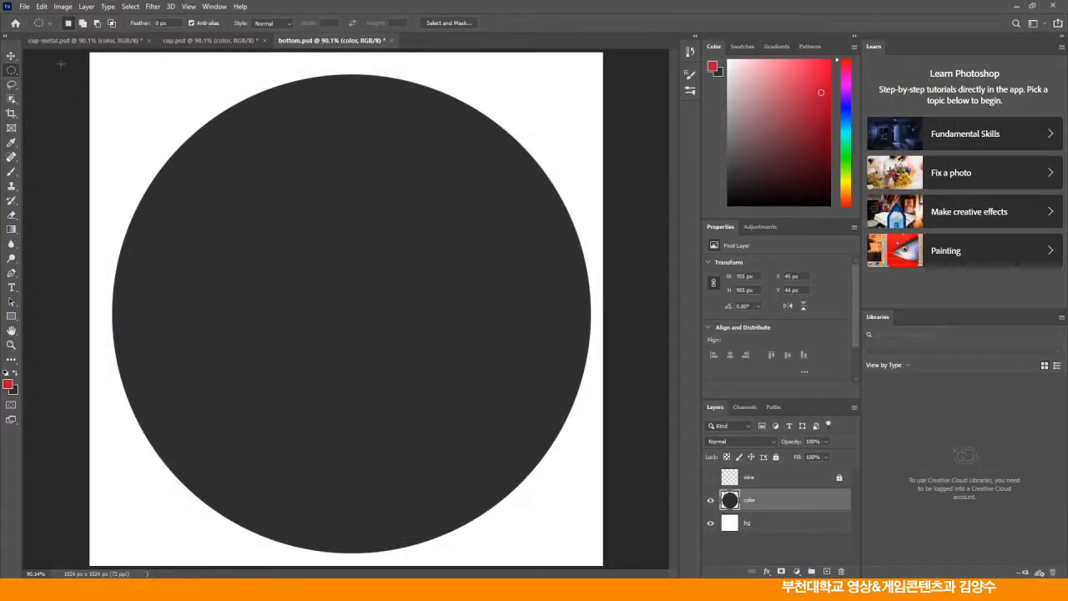
left_click(24, 5)
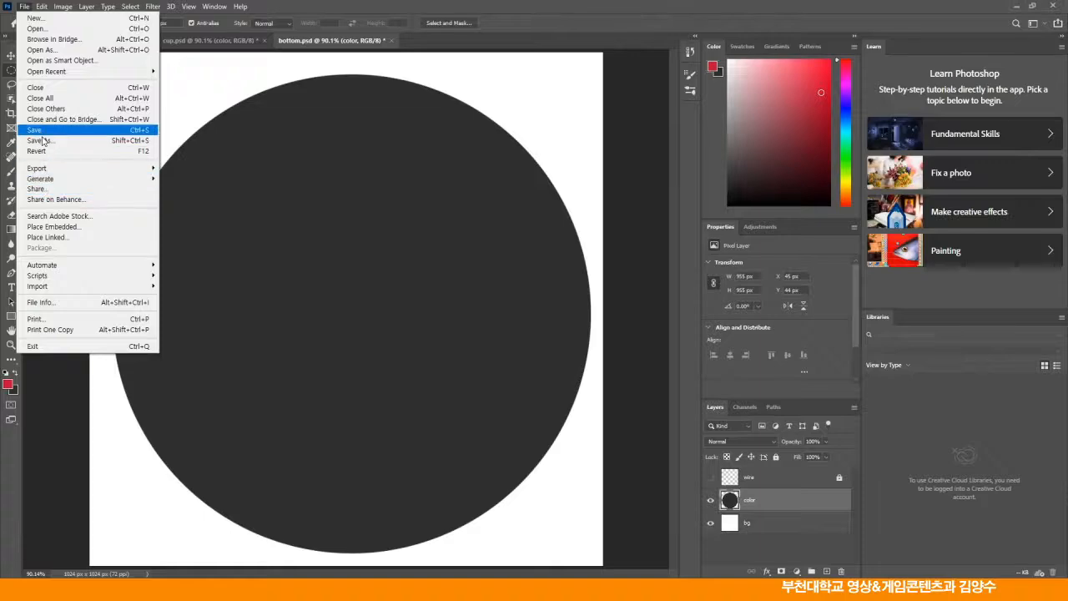
left_click(41, 140)
left_click(605, 392)
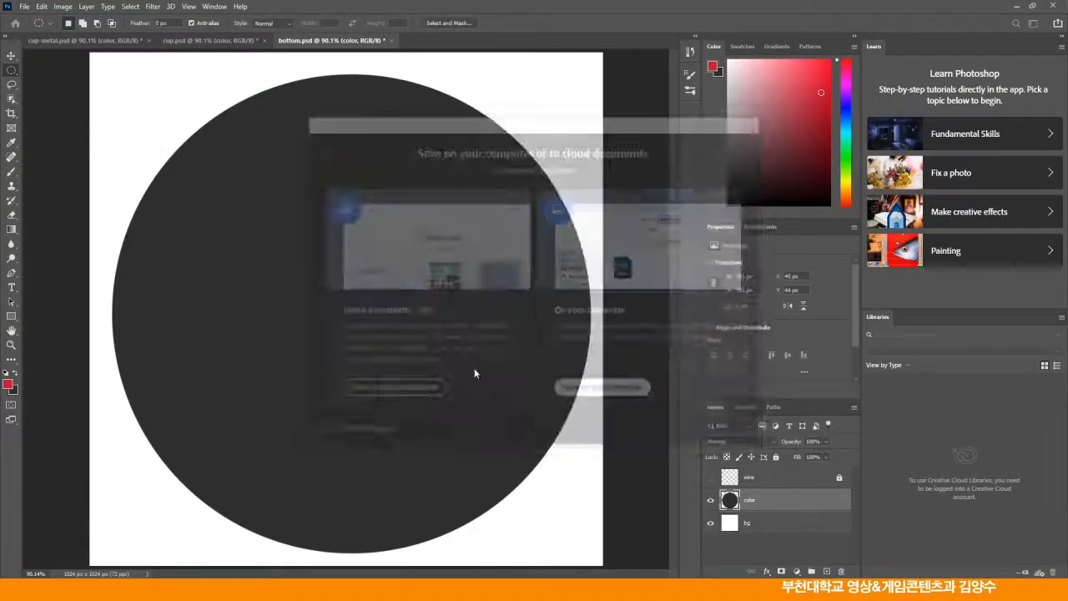
left_click(112, 448)
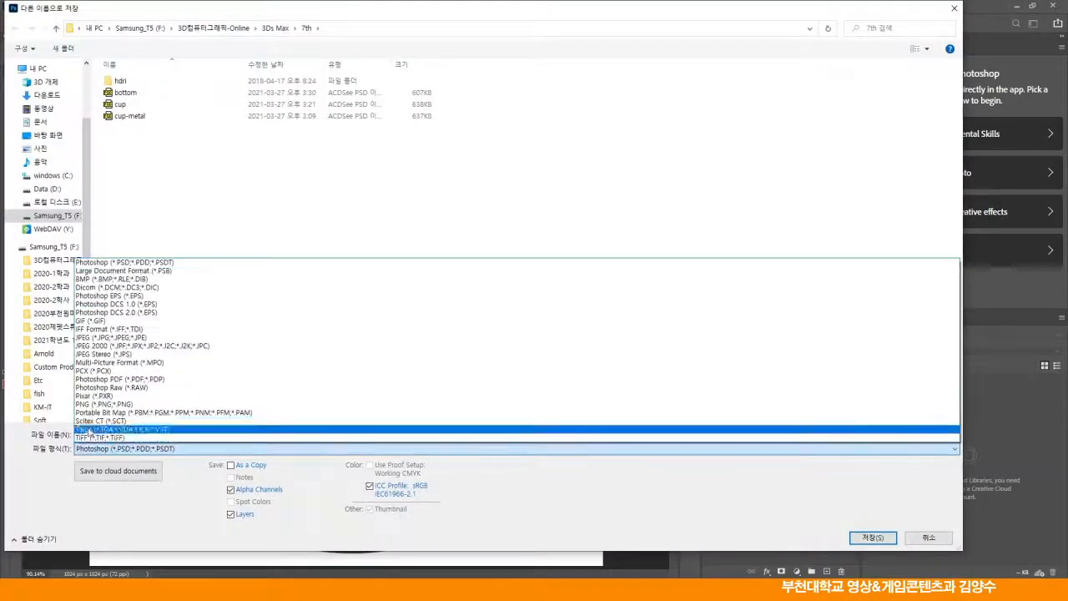
left_click(101, 338)
left_click(114, 434)
left_click(114, 435)
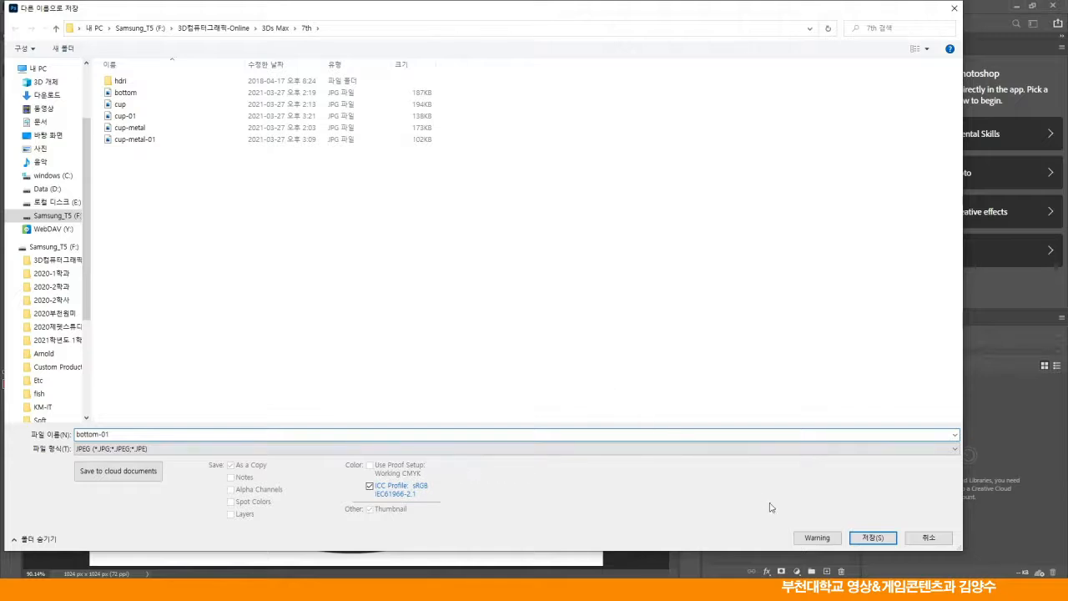
left_click(872, 538)
left_click(594, 144)
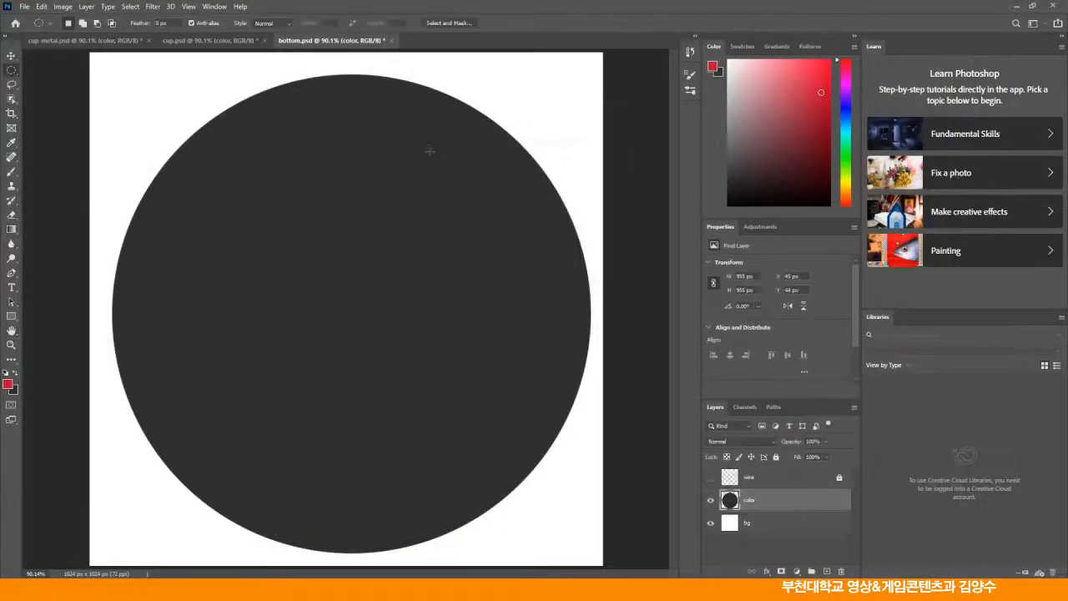
- Switch to 3ds Max, maximize the Slate Material Editor, and enlarge and reposition the Material #28 node
key("alt+Tab")
middle_click_drag(338, 240, 345, 283)
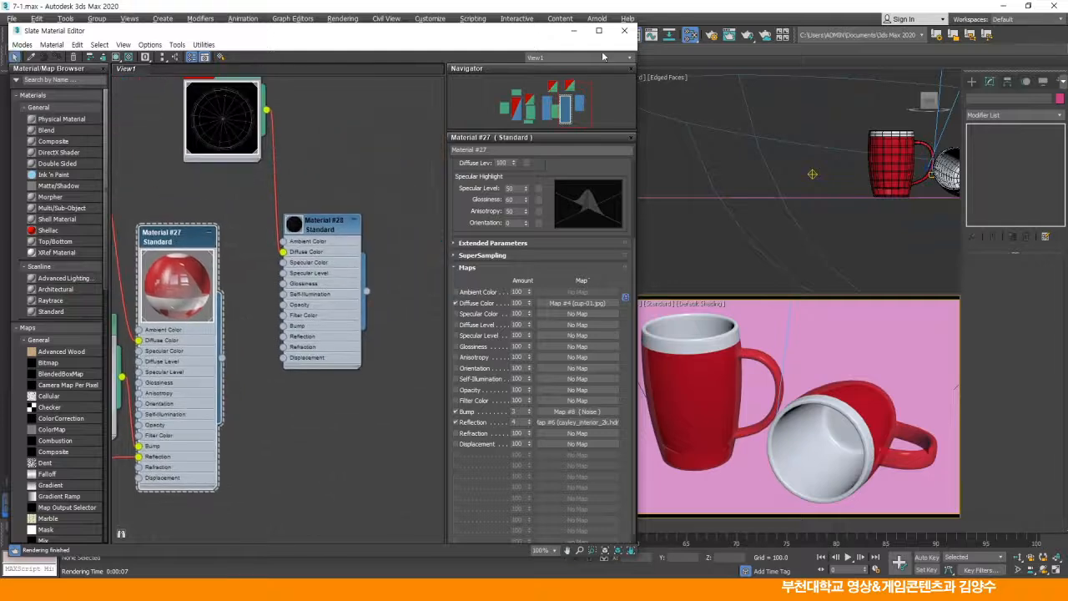
left_click(598, 30)
middle_click_drag(287, 202, 509, 283)
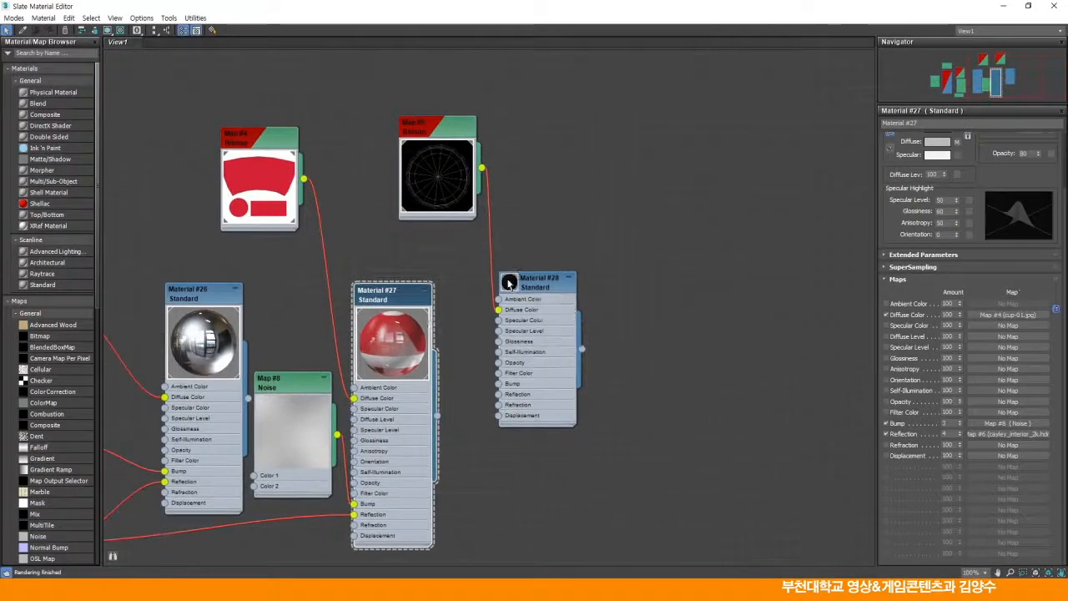
double_click(509, 283)
left_click_drag(537, 286, 556, 300)
- Replace the bitmap of Map #5 with the bottom-01 image from the 7th folder
middle_click_drag(450, 260, 460, 205)
middle_click_drag(444, 73, 440, 95)
left_click(440, 96)
left_click_drag(436, 100, 439, 113)
double_click(440, 113)
left_click(935, 281)
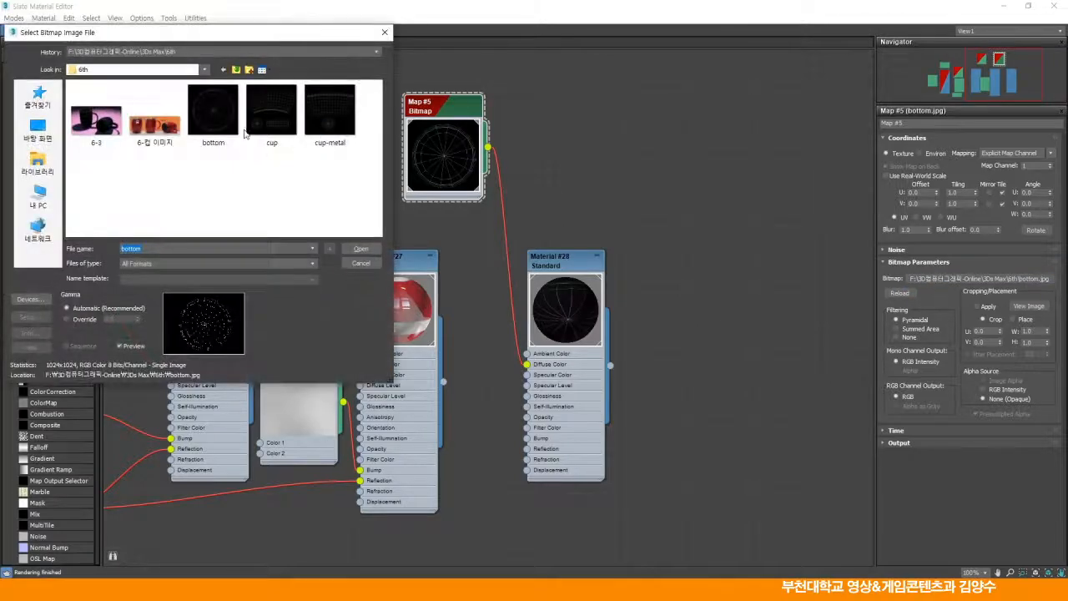
left_click(236, 69)
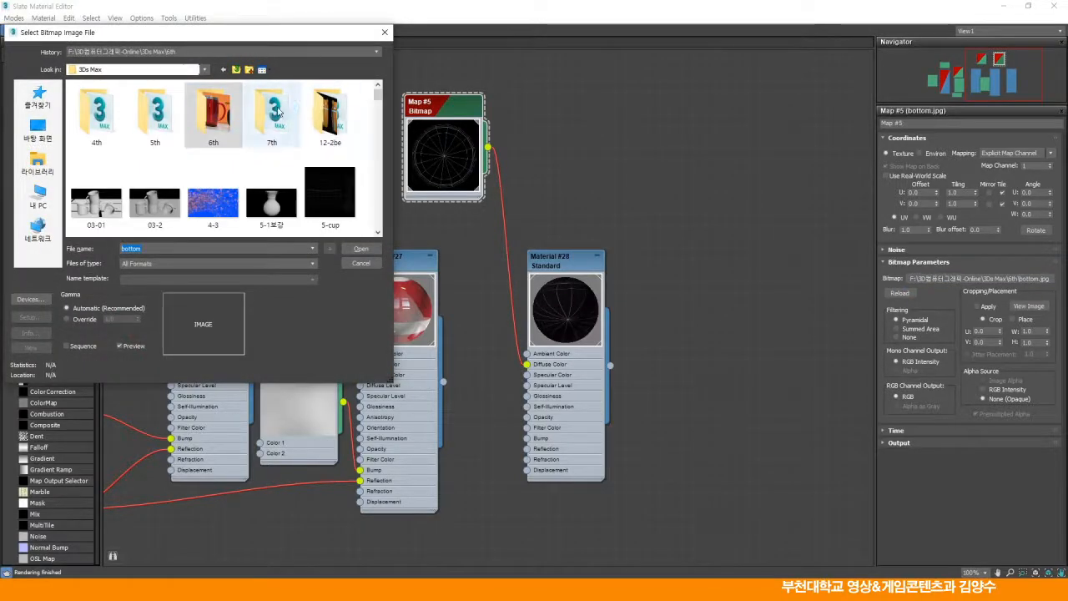
double_click(280, 111)
left_click(272, 117)
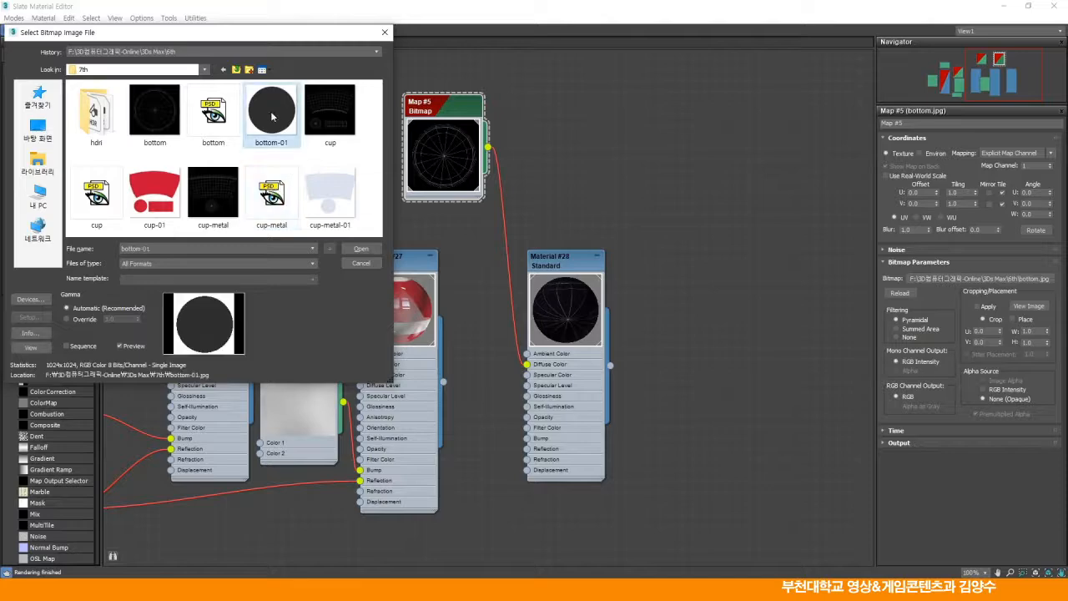
left_click(361, 248)
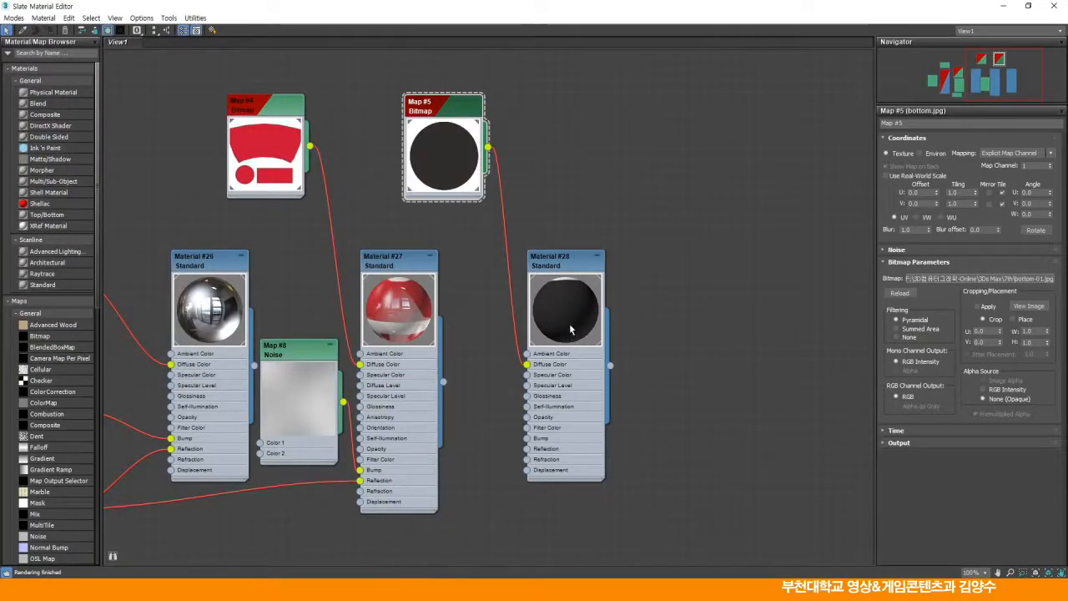
- Give Material #28 a neutral gray ambient color, the Oren-Nayar-Blinn shader and a glossiness of 5
double_click(566, 264)
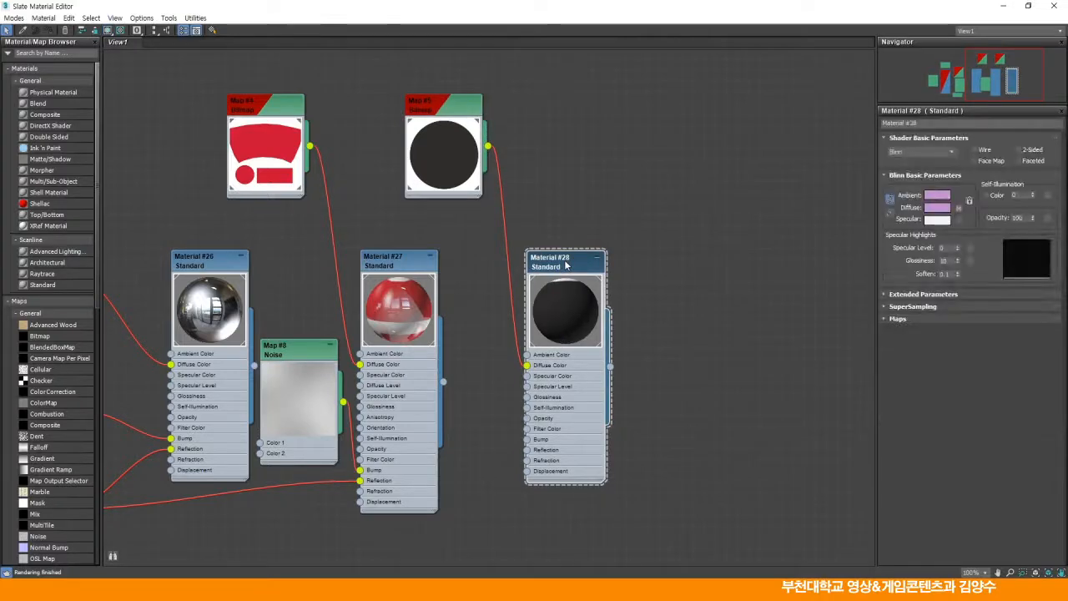
left_click(941, 197)
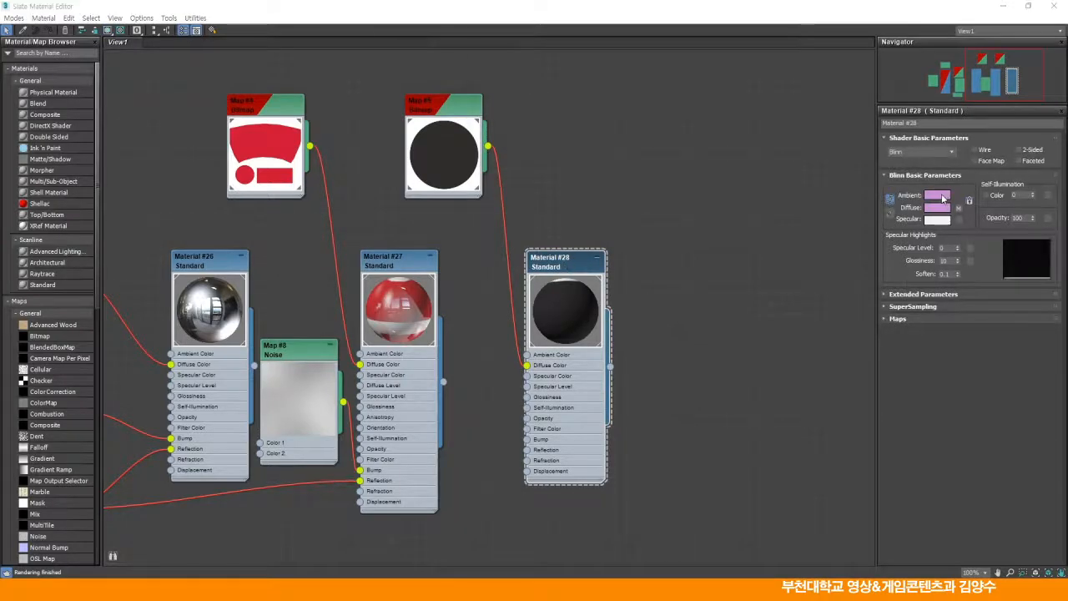
left_click_drag(292, 123, 225, 157)
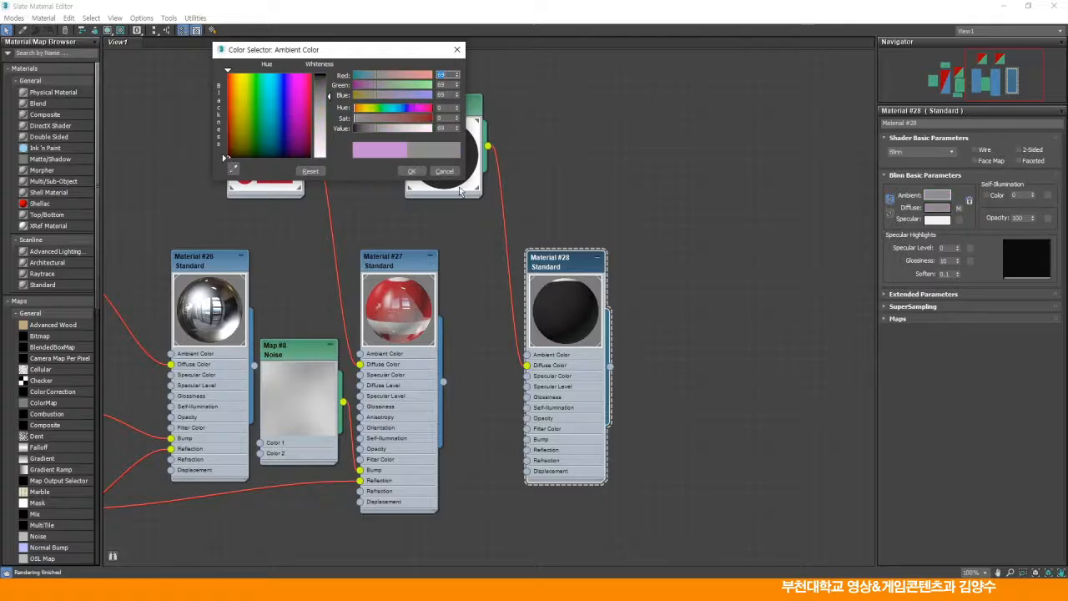
left_click(411, 171)
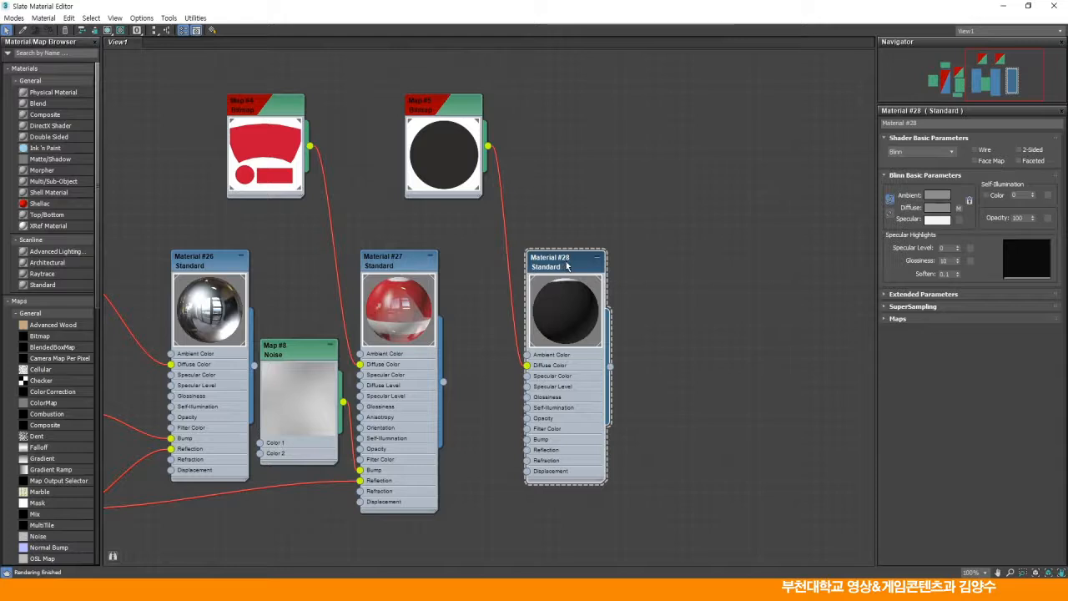
left_click(951, 154)
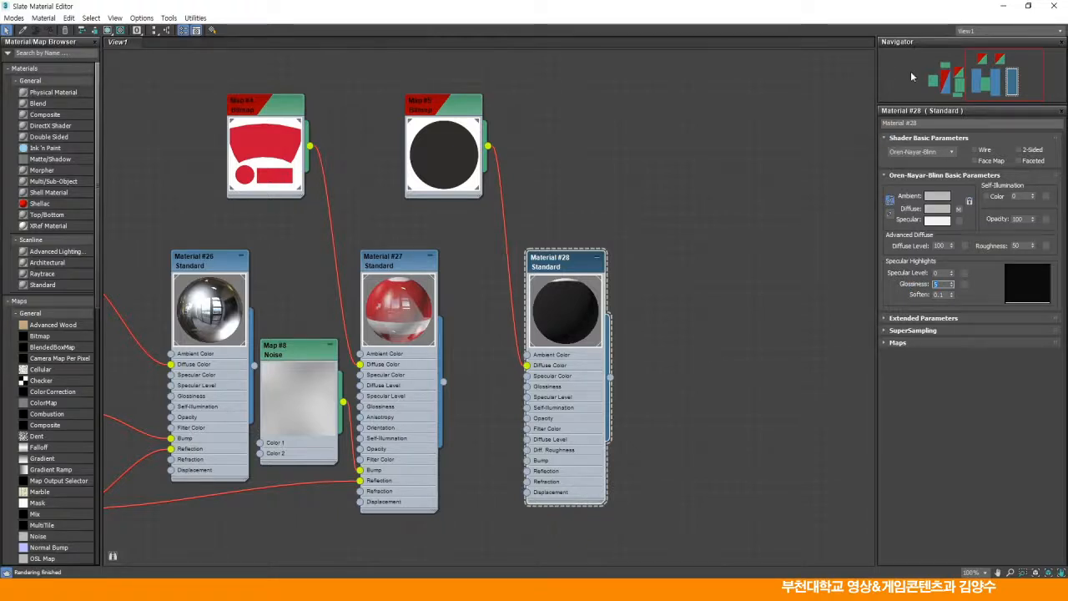
- Connect the Map #8 Noise node to the Bump slot of Material #28 and set the bump amount to 4
left_click_drag(567, 260, 611, 248)
middle_click_drag(496, 298, 587, 250)
left_click_drag(415, 300, 414, 284)
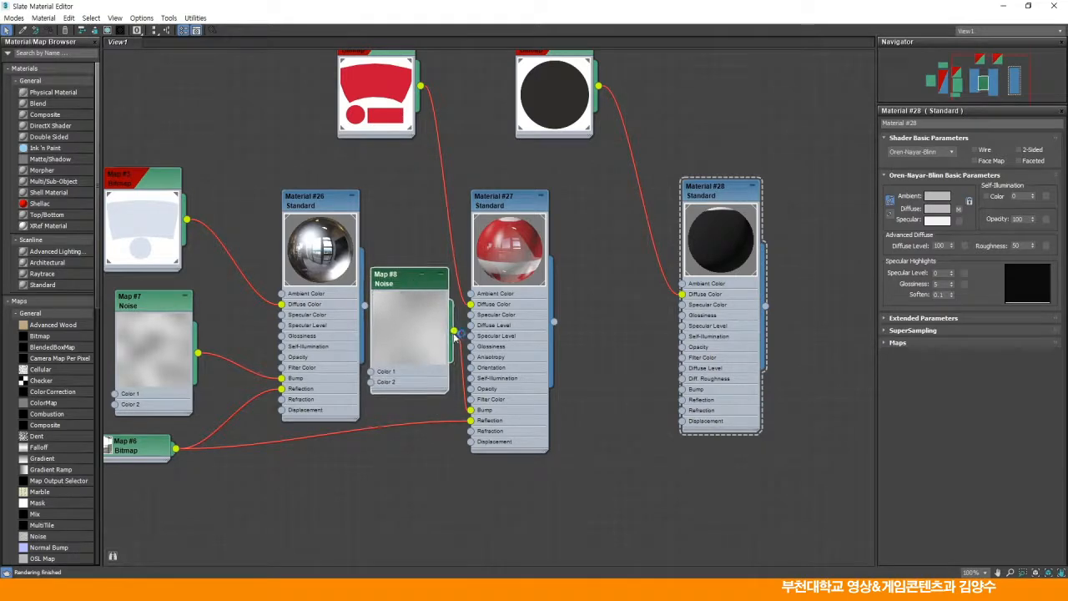
left_click_drag(454, 332, 683, 391)
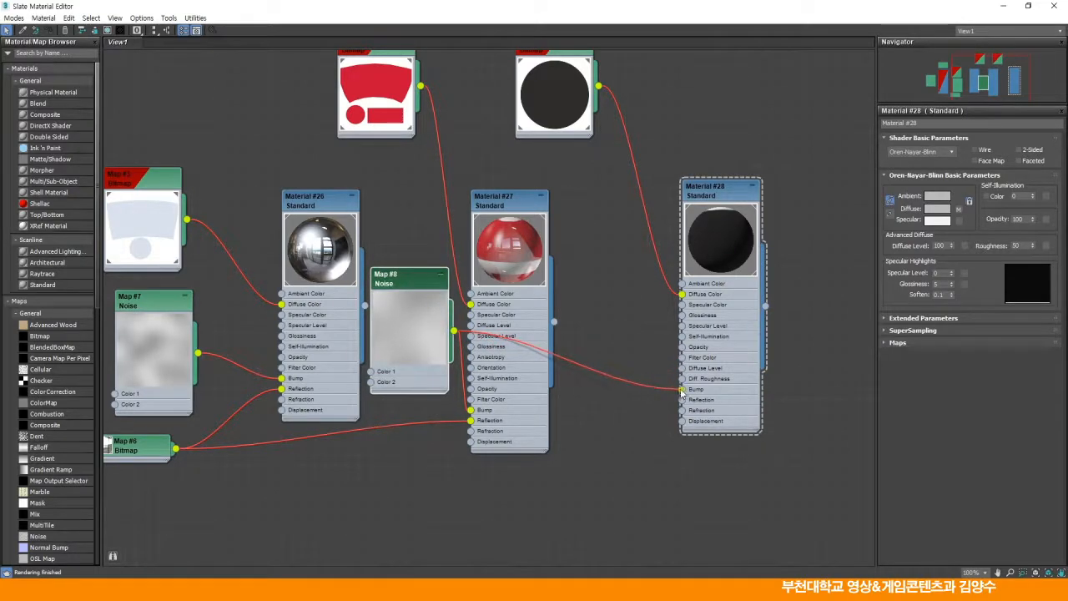
left_click(721, 190)
left_click(895, 342)
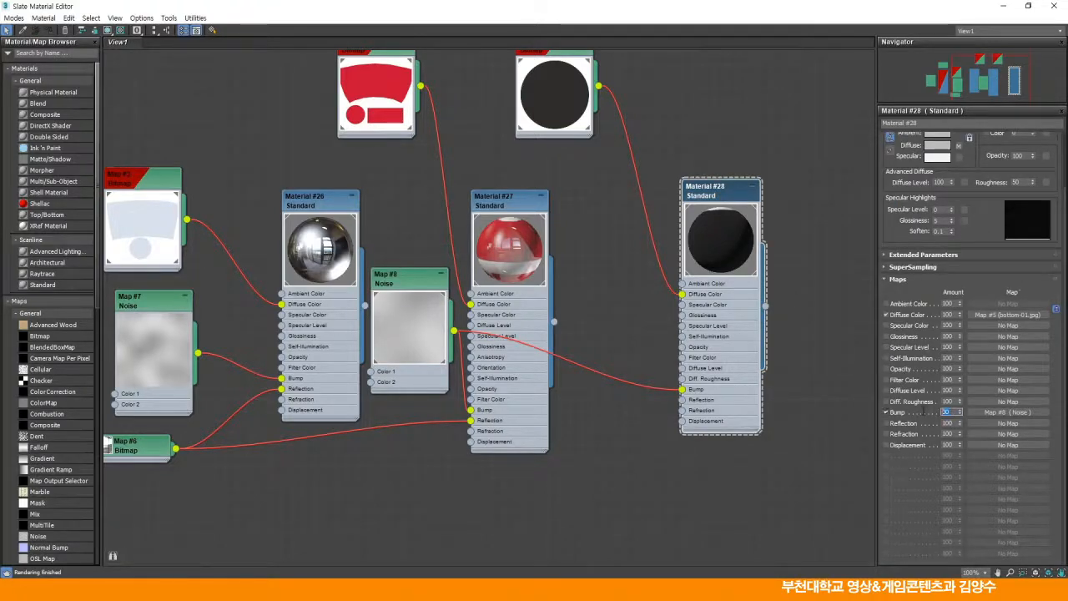
type("4")
key("Return")
- Restore the Slate Material Editor to its smaller size and close it
left_click(1027, 6)
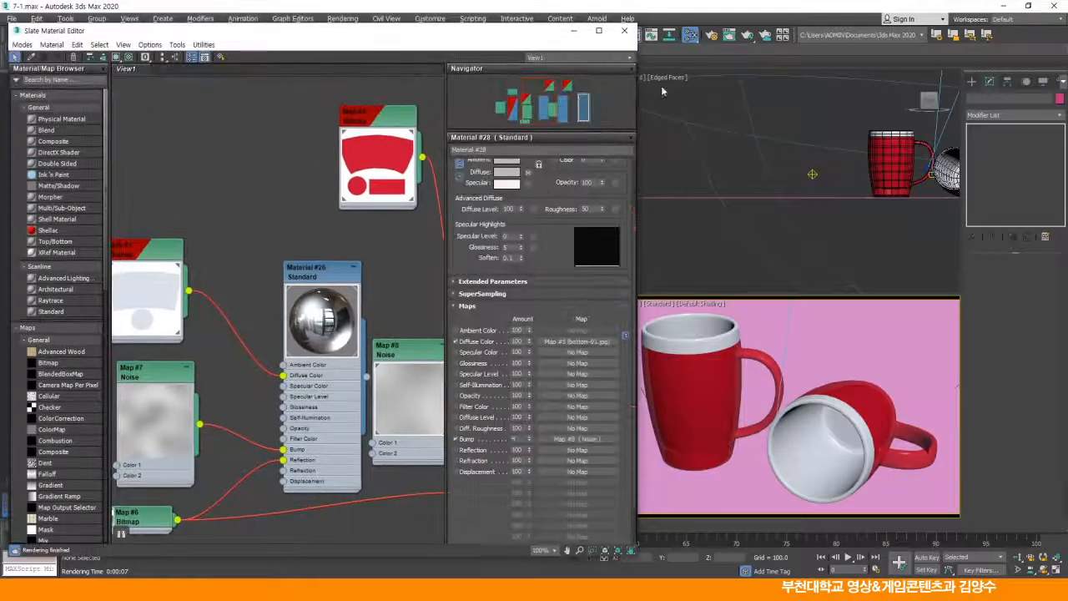
mouse_move(529, 37)
left_mouse_down()
mouse_move(540, 31)
mouse_move(530, 30)
left_mouse_up()
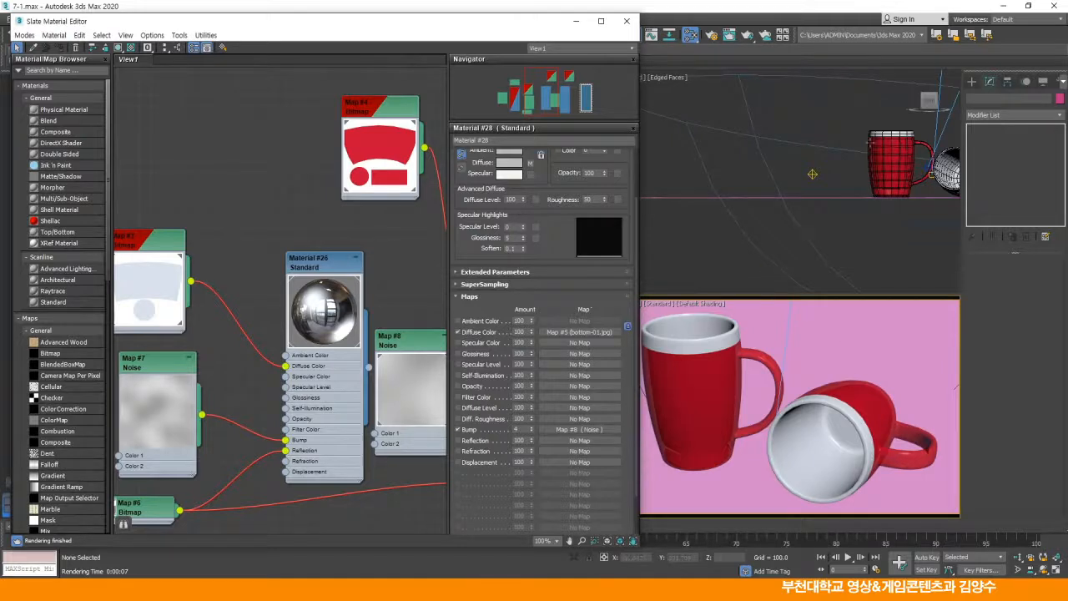
left_click(626, 21)
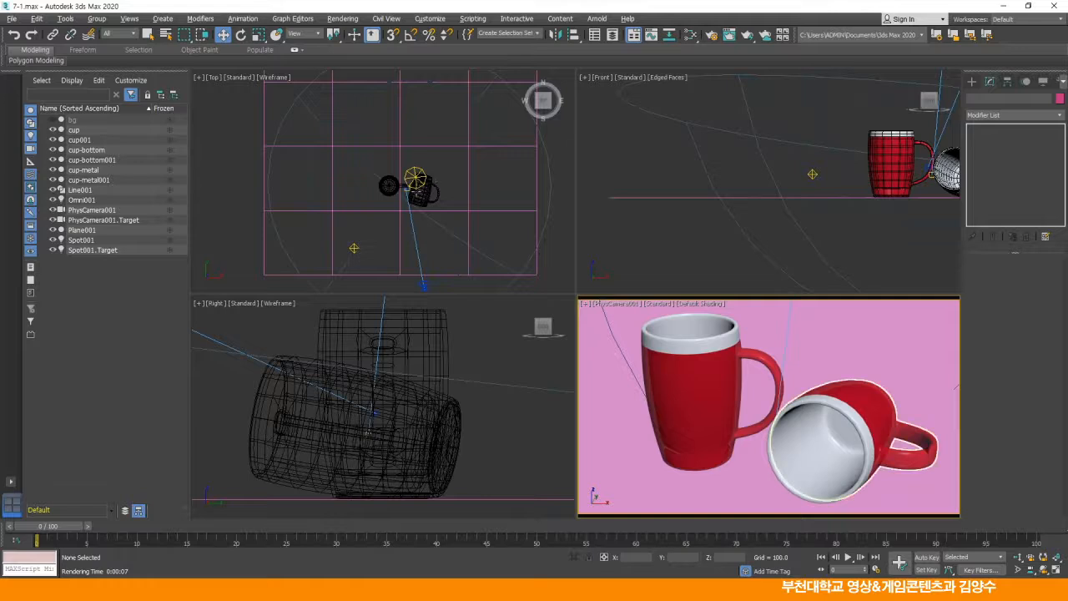
- Select all three parts of the lying mug: cup001, cup-metal001 and cup-bottom001
scroll(417, 184, "up", 10)
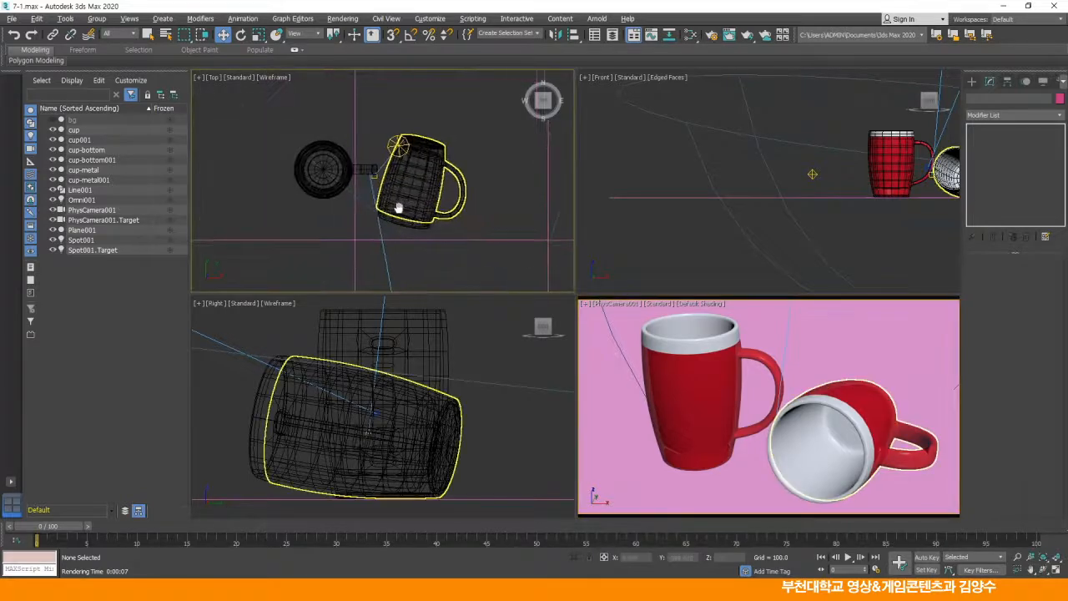
middle_click_drag(422, 179, 403, 212)
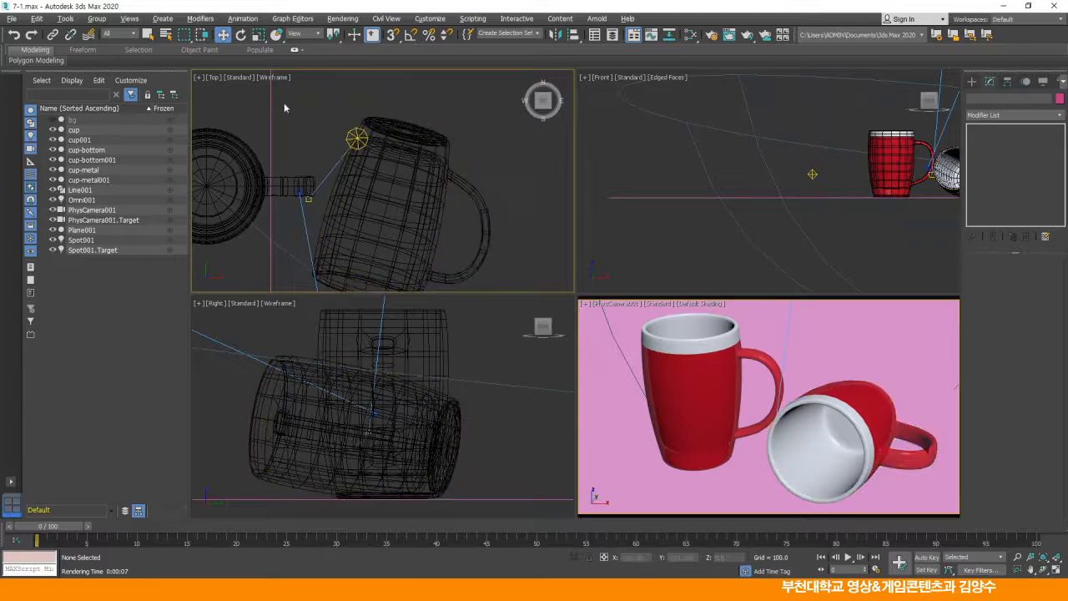
left_click(388, 127)
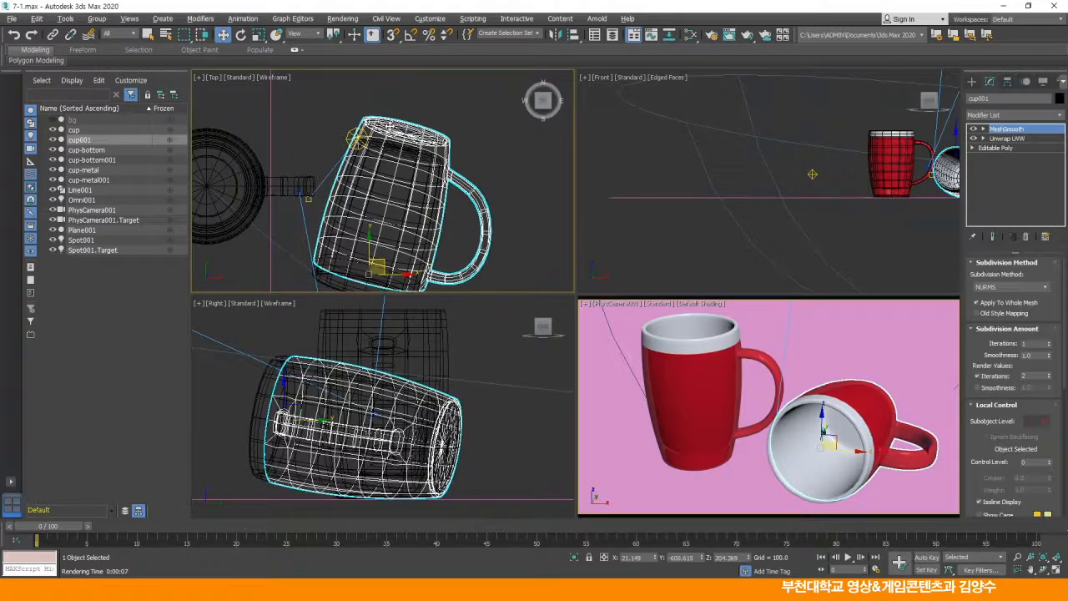
scroll(408, 138, "up", 4)
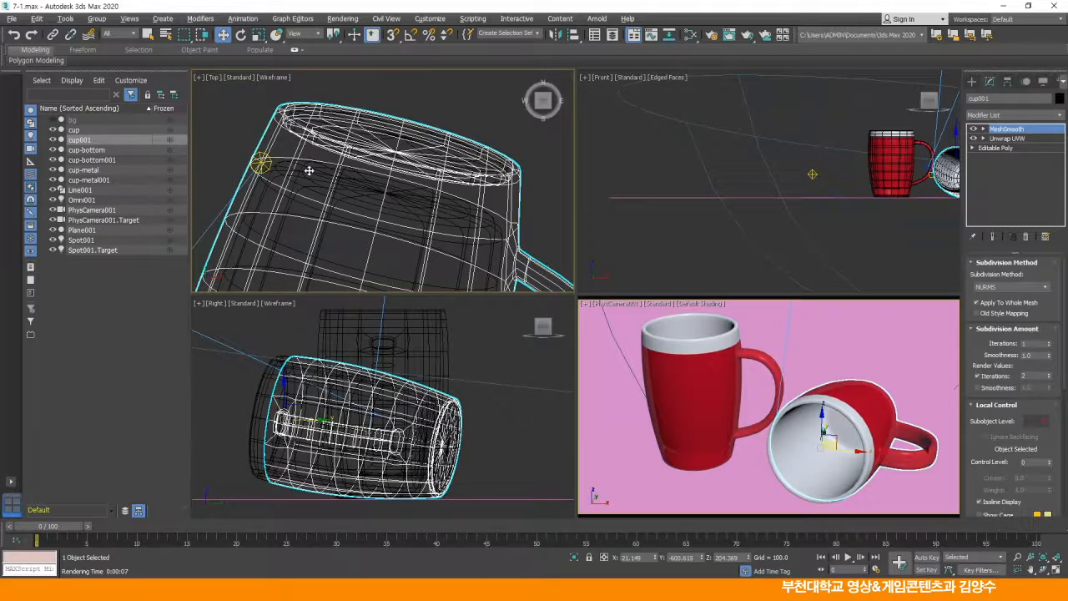
left_click(400, 159, "ctrl")
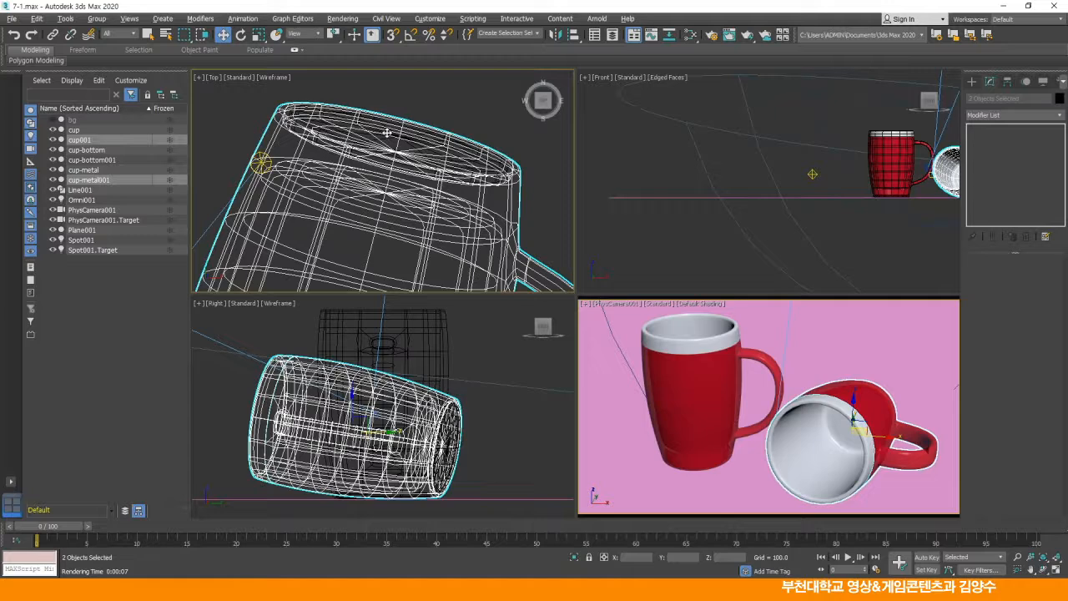
scroll(382, 146, "up", 5)
left_click(375, 162, "ctrl")
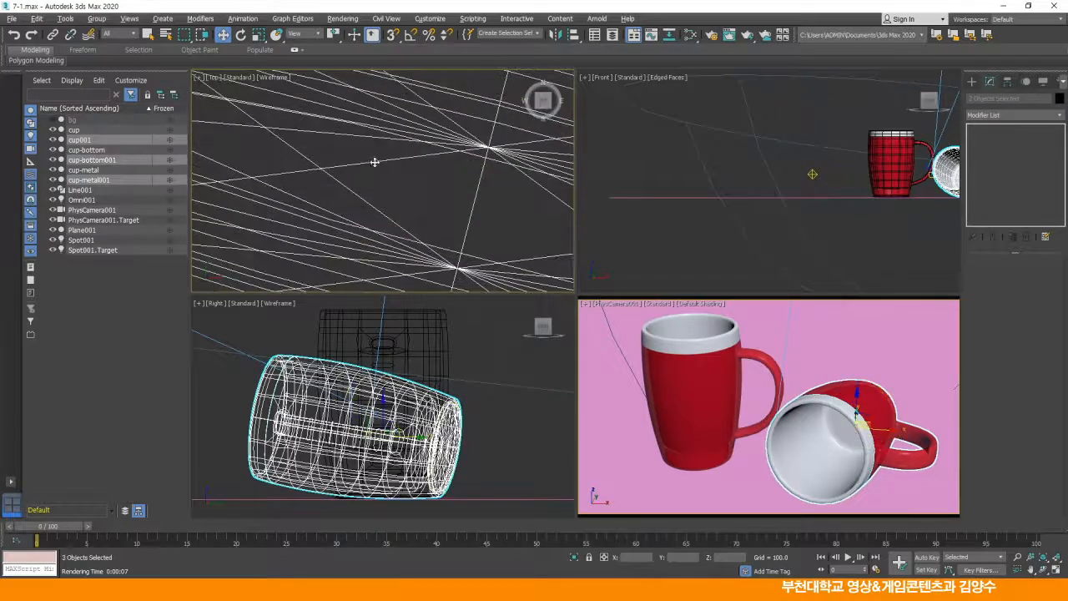
scroll(423, 191, "down", 8)
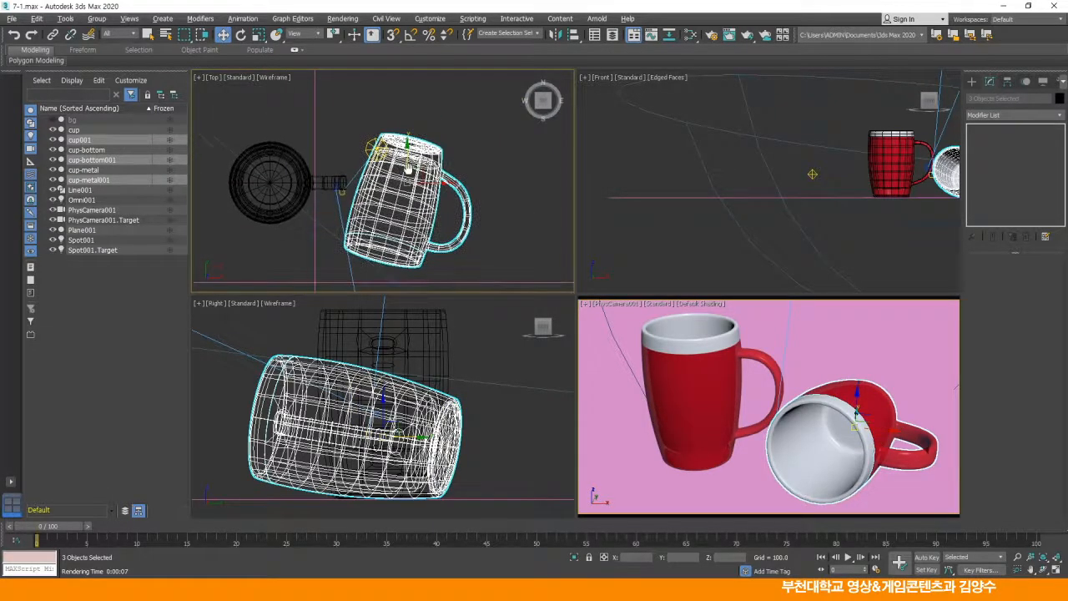
- Clone the selected mug parts once as a Copy, placed behind the two existing mugs in the Top view
key("alt+w")
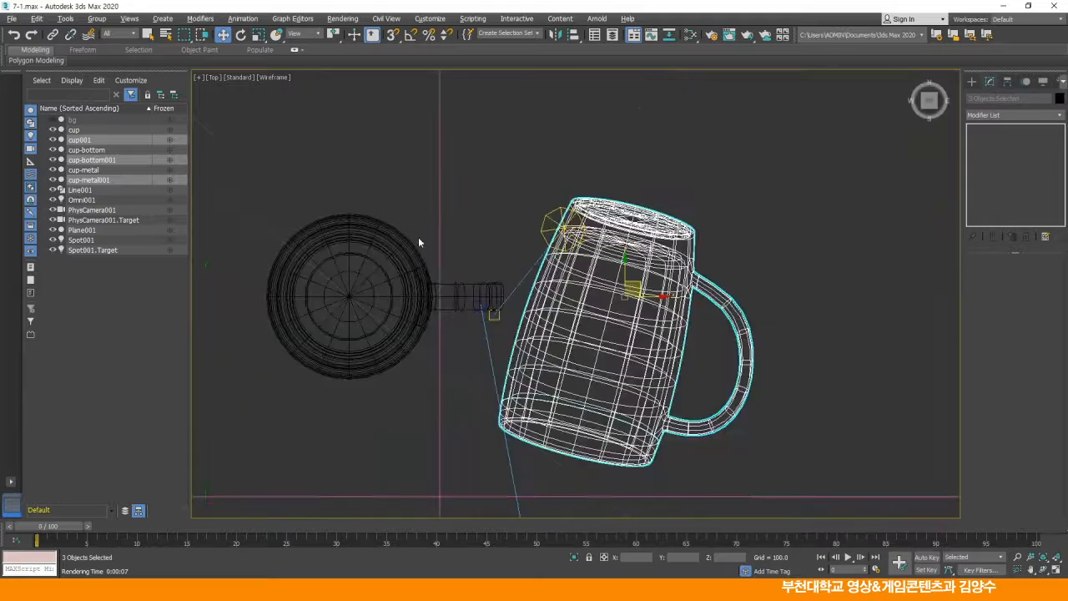
middle_click_drag(419, 239, 421, 229)
mouse_move(621, 291)
left_mouse_down("shift")
mouse_move(536, 158)
mouse_move(502, 156)
left_mouse_up("shift")
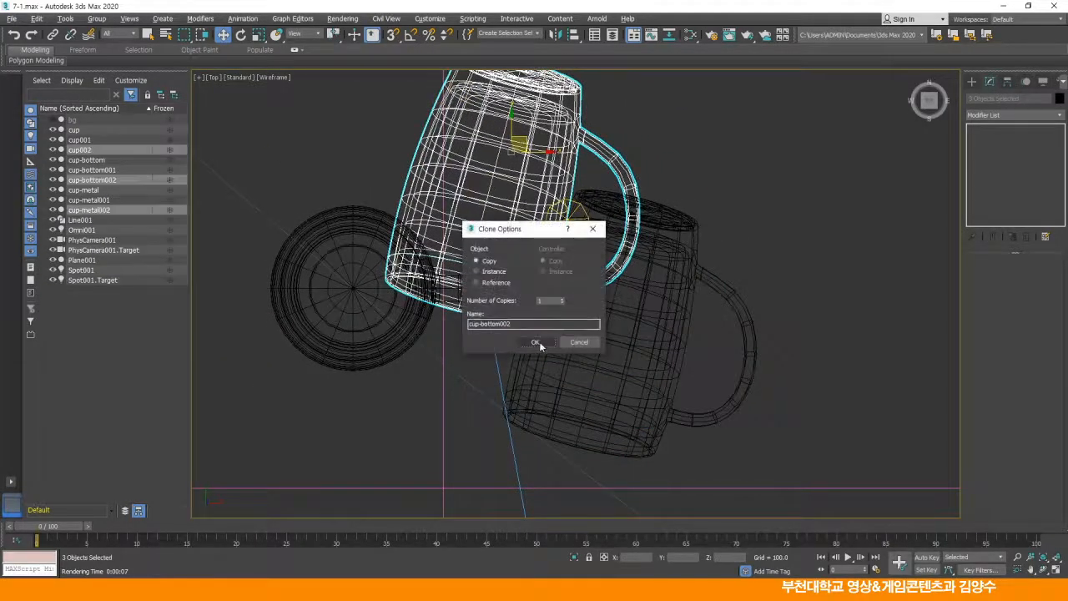
left_click(536, 342)
scroll(489, 286, "down", 2)
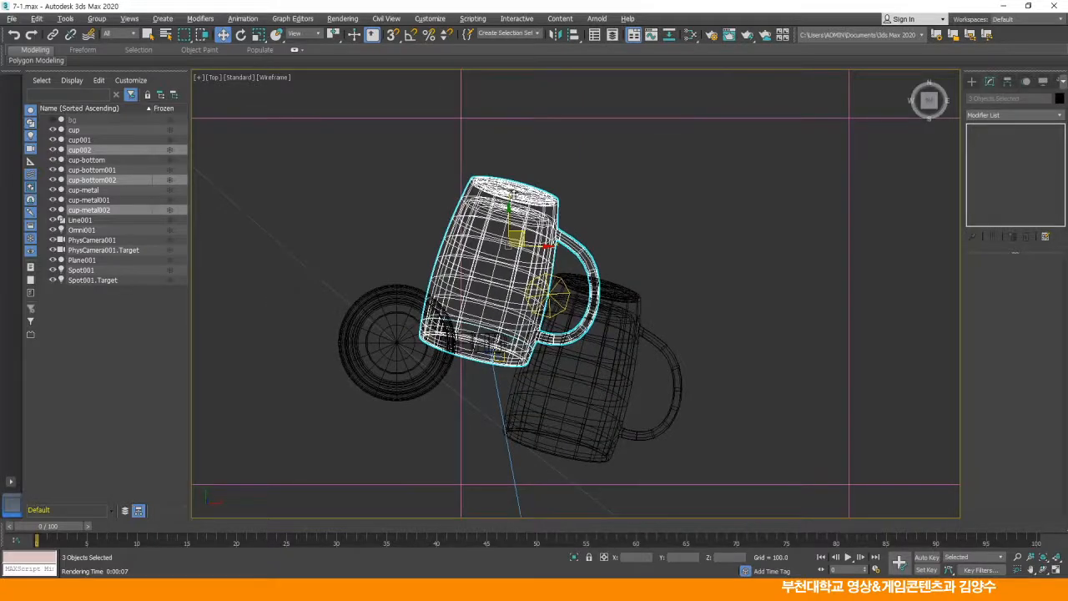
- Rotate the copied mug in the Top view until its base faces the upright mug, and move it slightly back
left_click(241, 34)
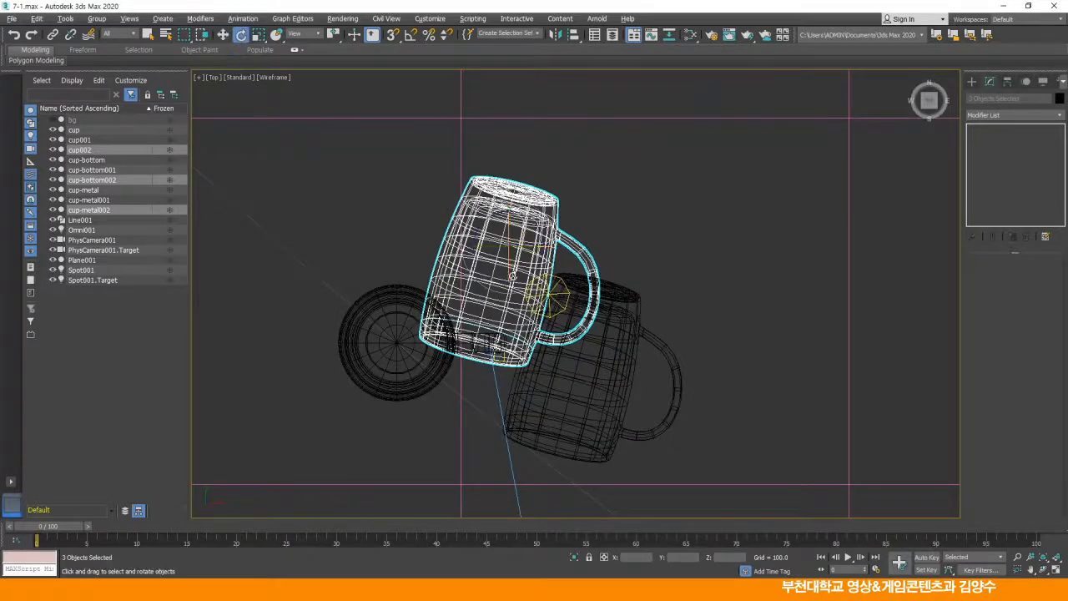
left_click_drag(534, 221, 540, 62)
key("w")
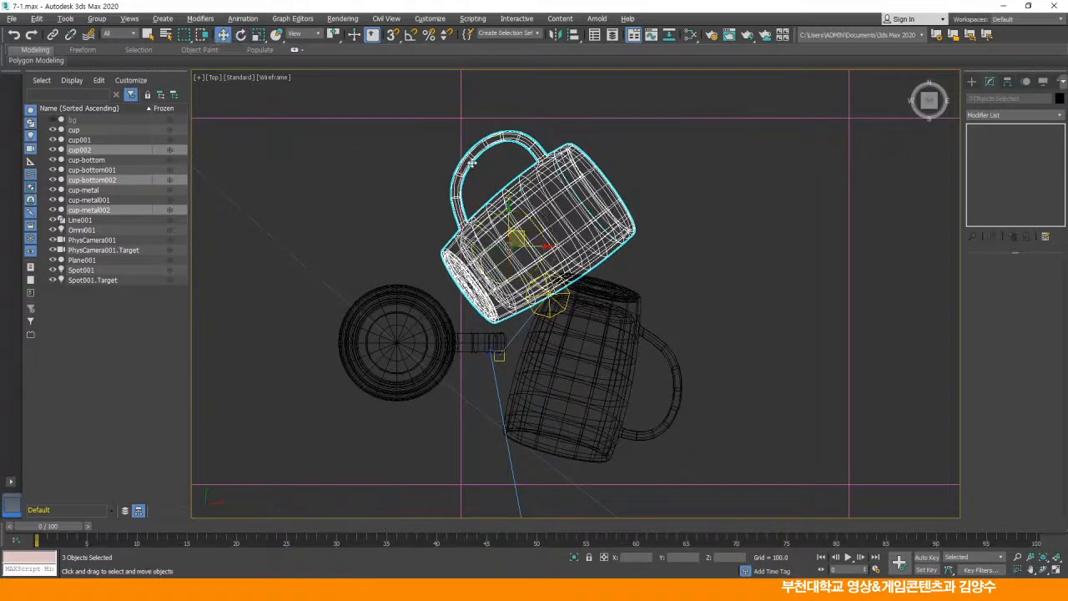
left_click_drag(530, 227, 517, 206)
key("alt+w")
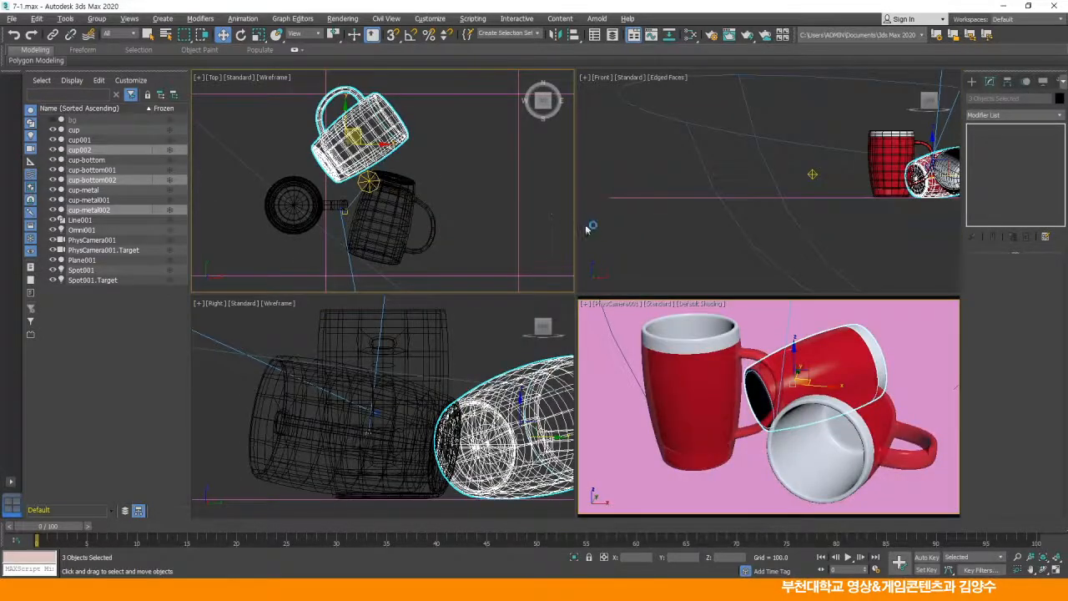
- Rotate the copied mug further until its dark bottom faces the camera, and position it between and behind the other mugs
middle_click_drag(388, 165, 413, 193)
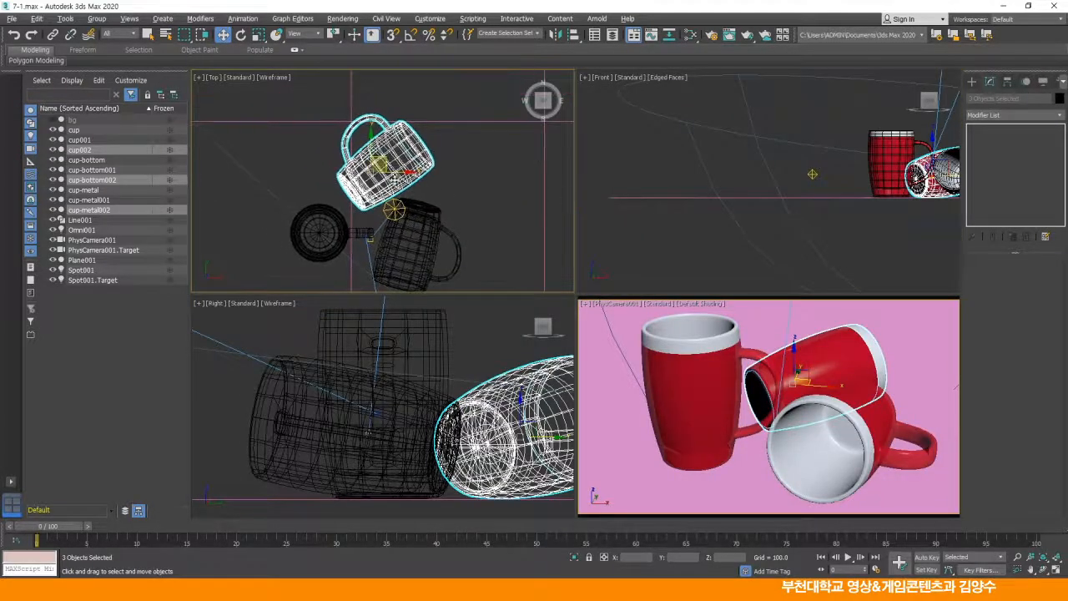
key("e")
left_click_drag(387, 157, 353, 27)
left_click(222, 34)
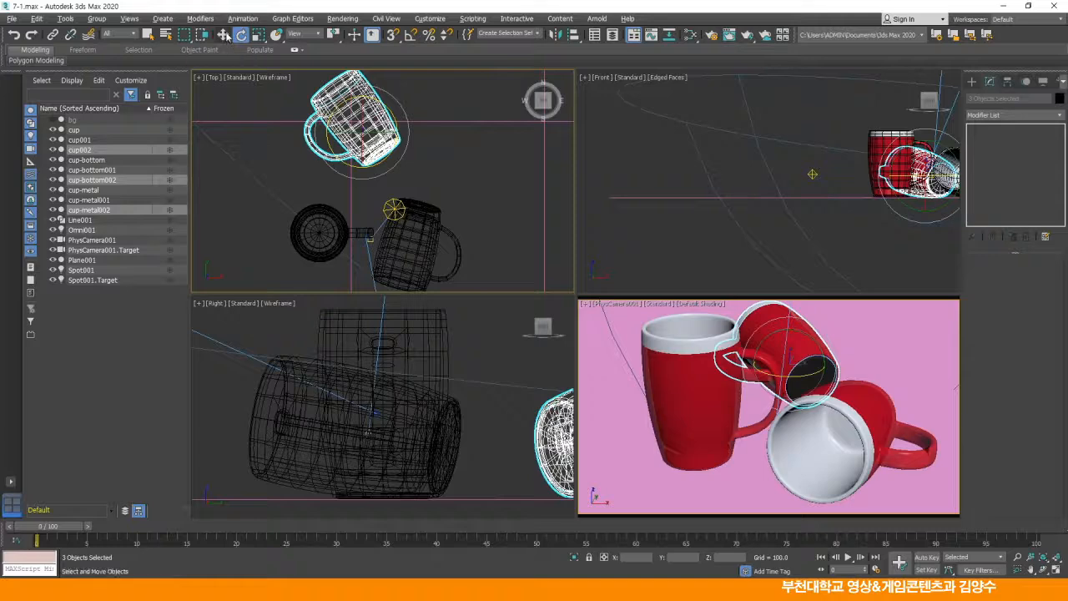
left_click_drag(376, 126, 367, 135)
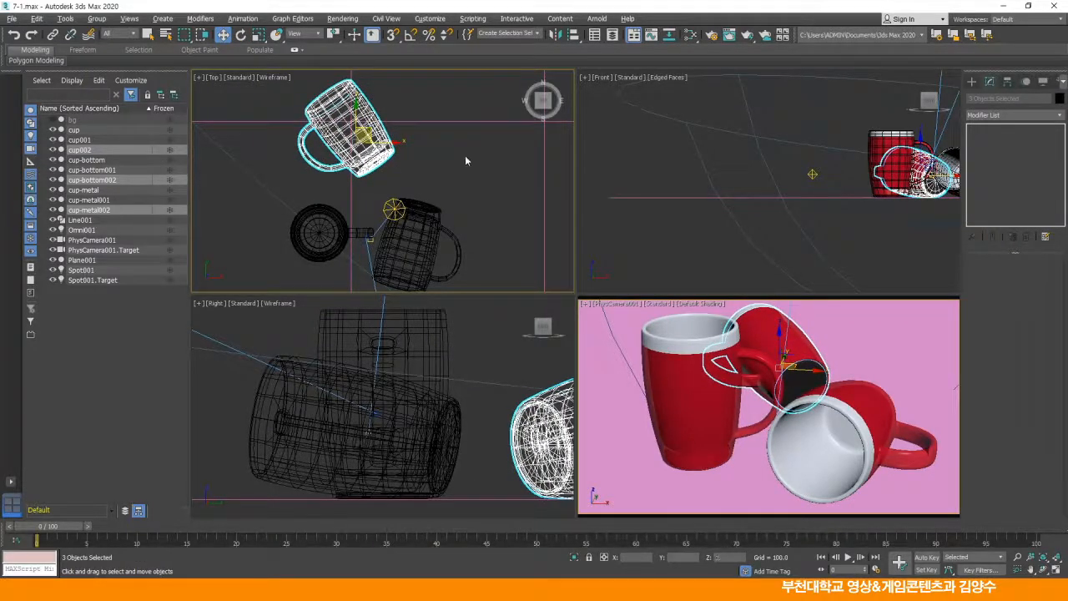
- Render the PhysCamera001 view to check the copied mug's bottom, and close the rendered frame
left_click(769, 344)
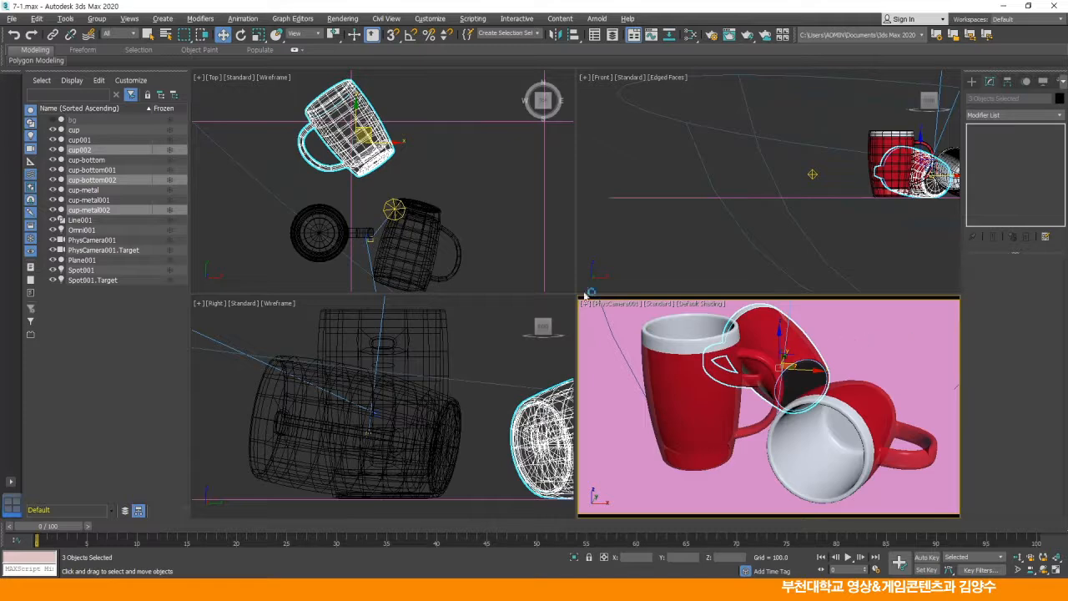
key("F10")
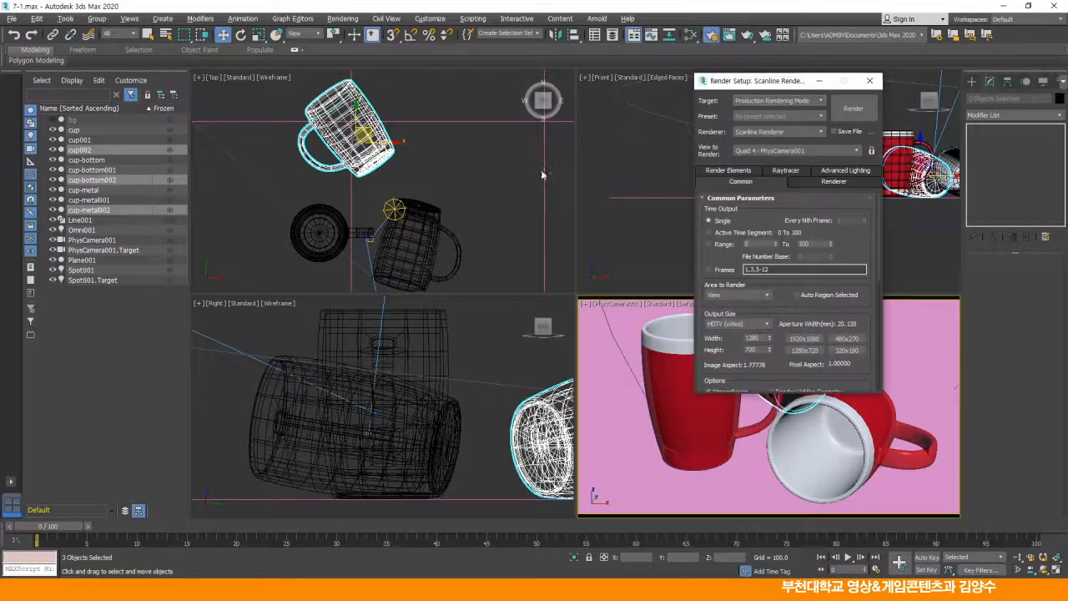
left_click(852, 108)
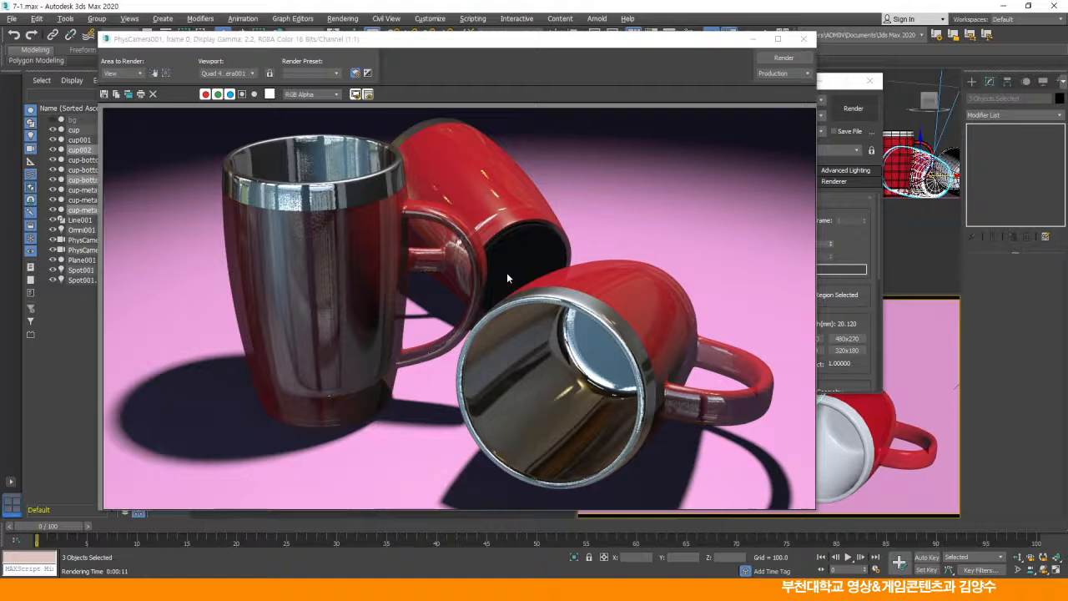
left_click(802, 40)
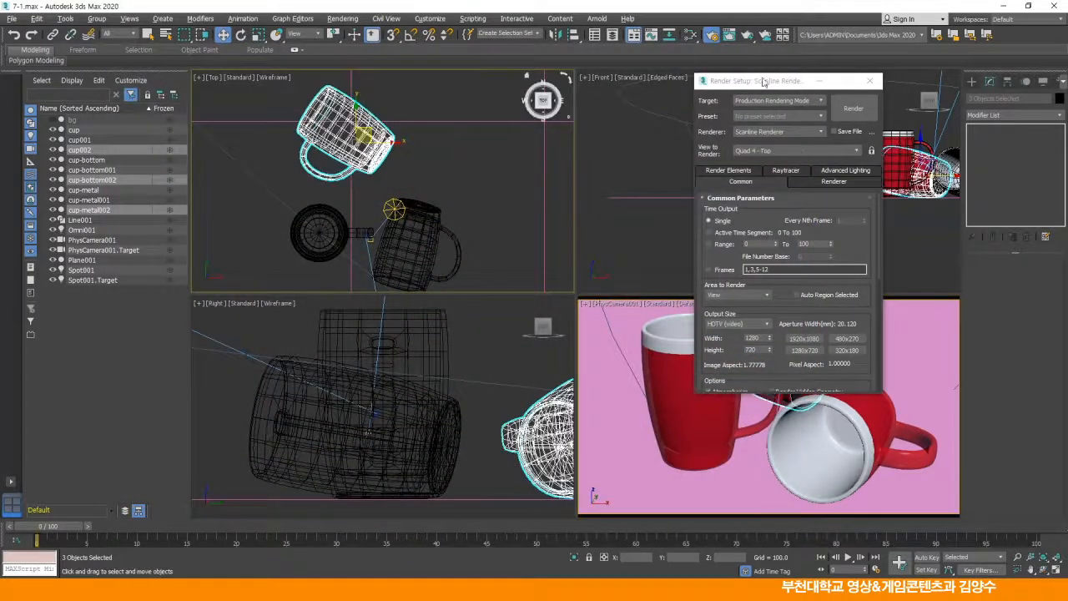
- Render the PhysCamera001 view to check the three-mug arrangement, and close the rendered frame and Render Setup
left_click_drag(762, 81, 406, 95)
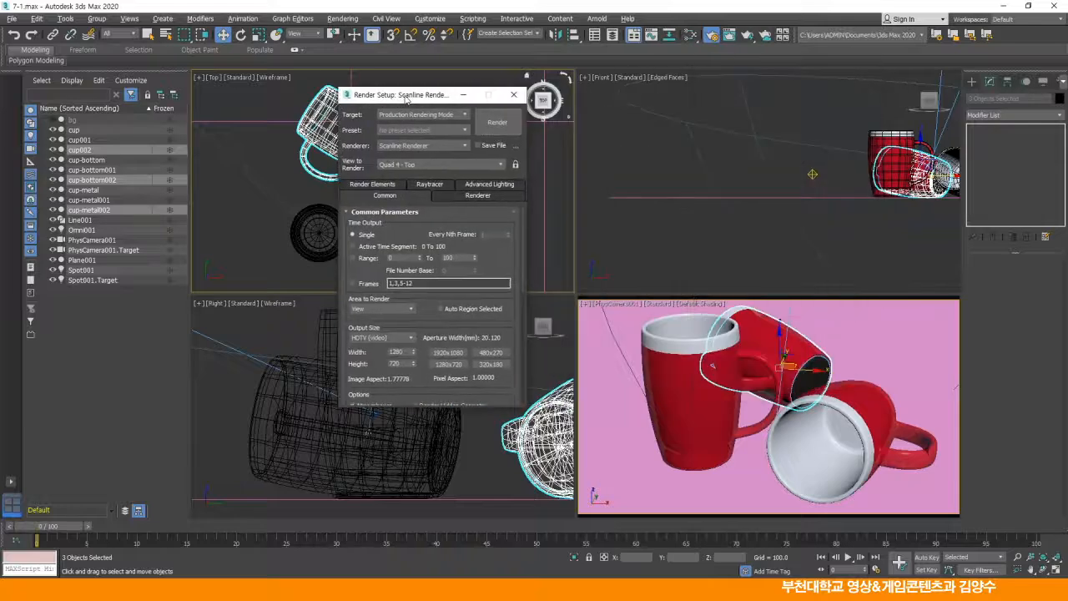
right_click(770, 373)
left_click(494, 122)
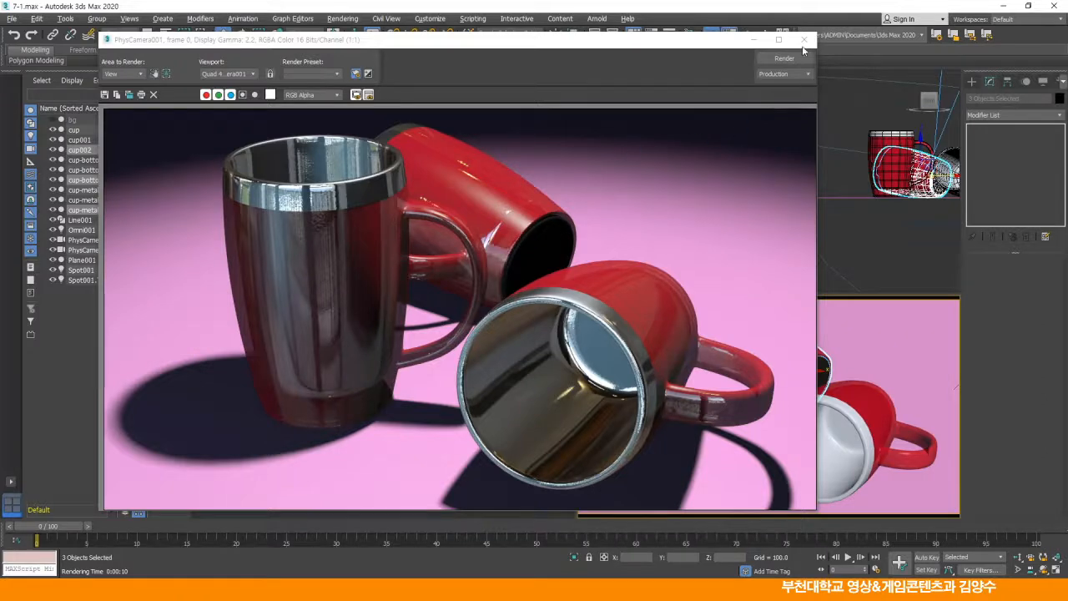
left_click(803, 40)
left_click(518, 94)
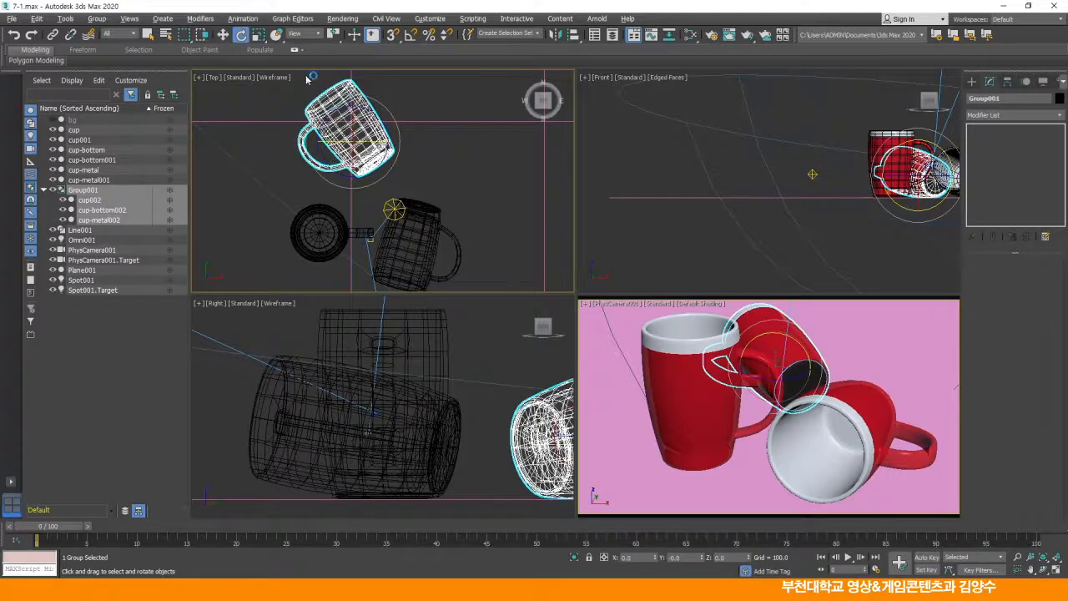
- Rotate the grouped third mug in the Top and Right views until its handle points up and its body lies nearly horizontal
left_click_drag(392, 159, 403, 134)
middle_click_drag(865, 200, 735, 207)
middle_click_drag(470, 370, 353, 360)
middle_click_drag(434, 370, 423, 373)
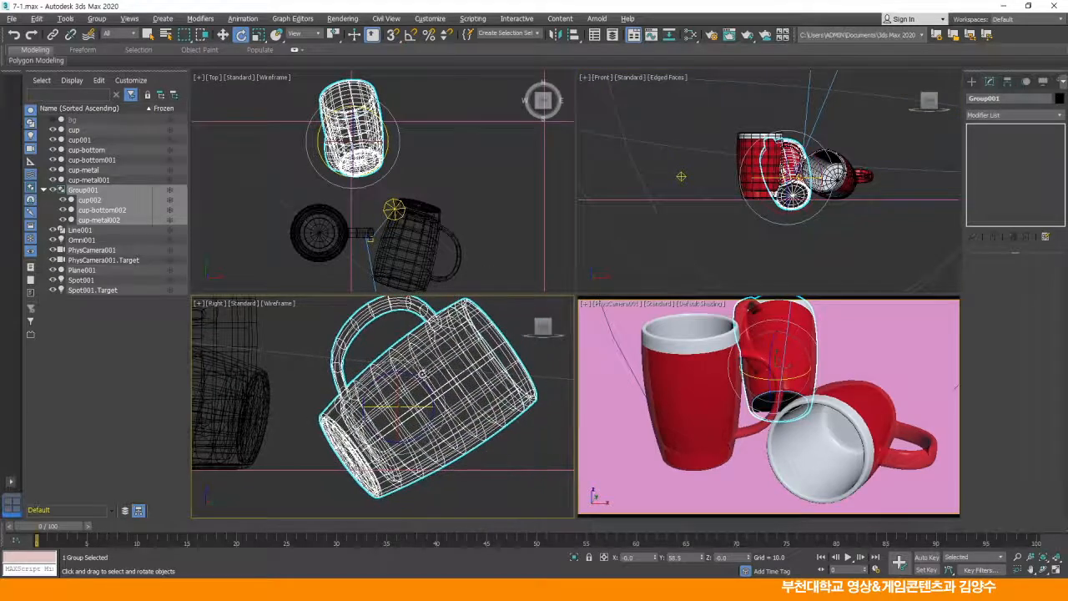
left_click_drag(425, 385, 437, 404)
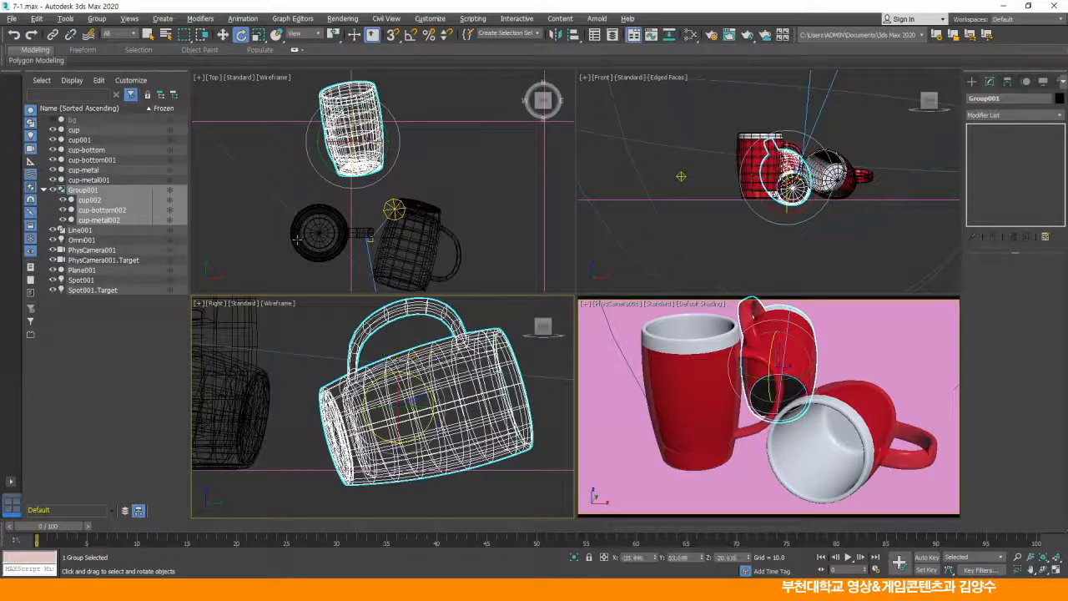
- Level the third mug in the Right view and adjust its height until it rests on the ground line
left_click(223, 35)
left_click_drag(395, 381, 394, 365)
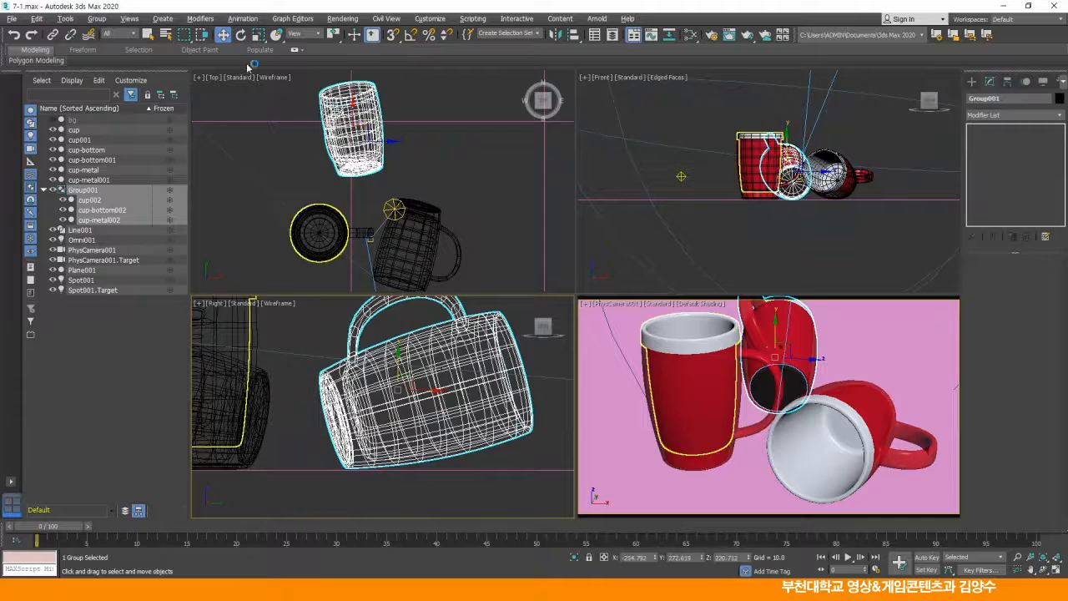
left_click(241, 35)
left_click_drag(427, 385, 402, 322)
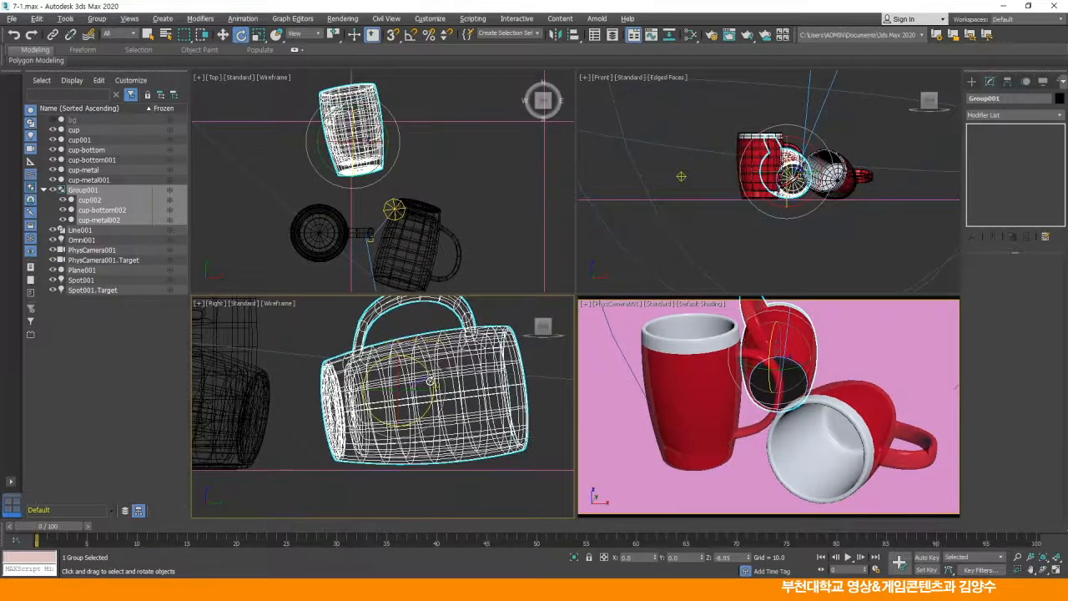
left_click(224, 35)
left_click_drag(399, 356, 398, 361)
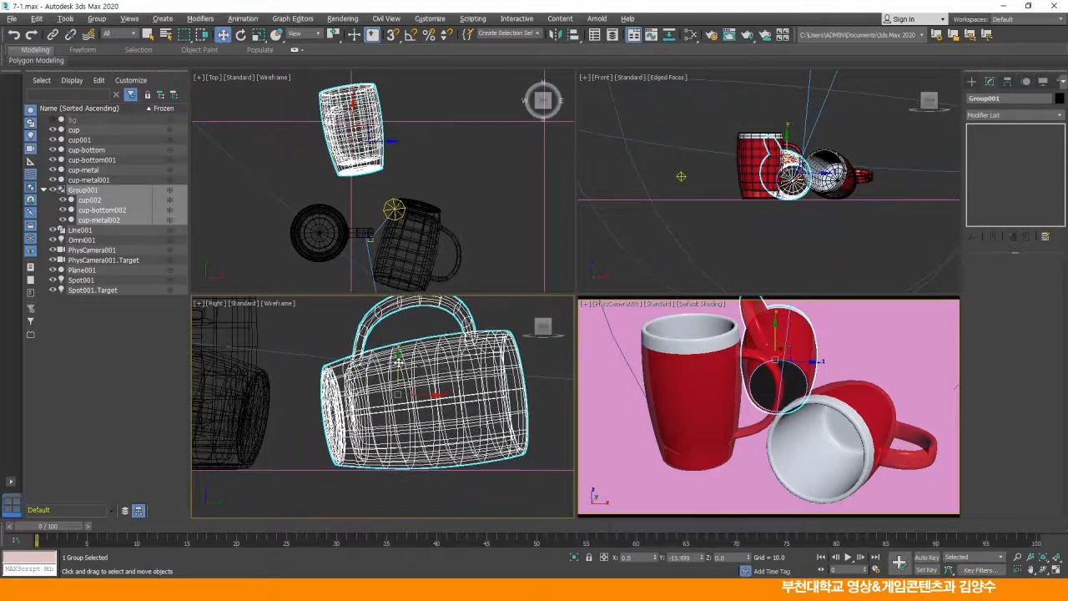
- Turn the third mug diagonally in the Top view and clone it once as a Copy alongside, named Group002
left_click(241, 35)
left_click_drag(388, 133, 379, 117)
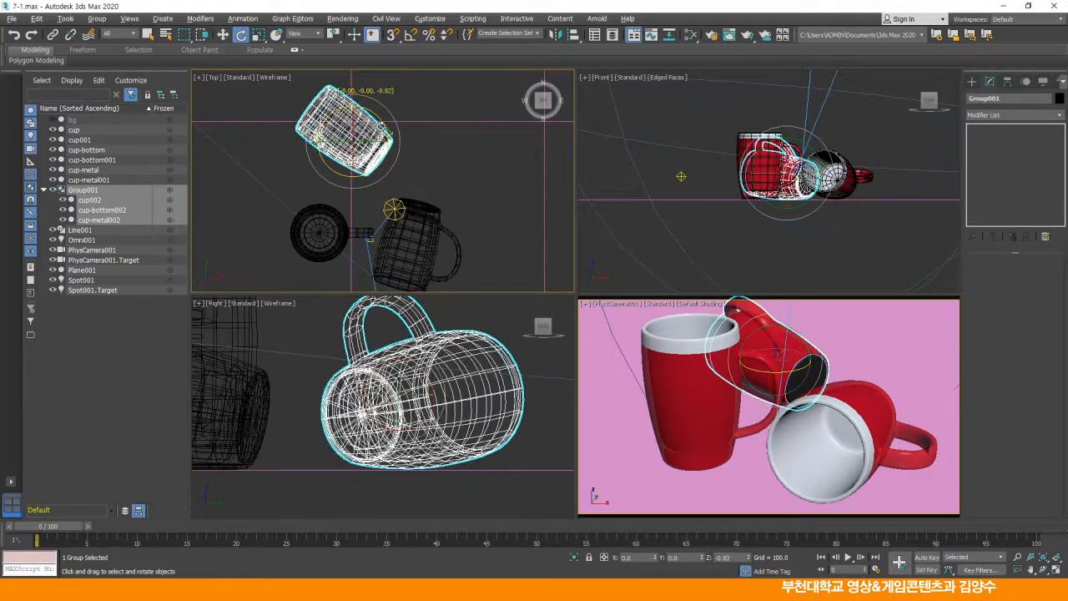
left_click(223, 34)
middle_click_drag(365, 136, 361, 165)
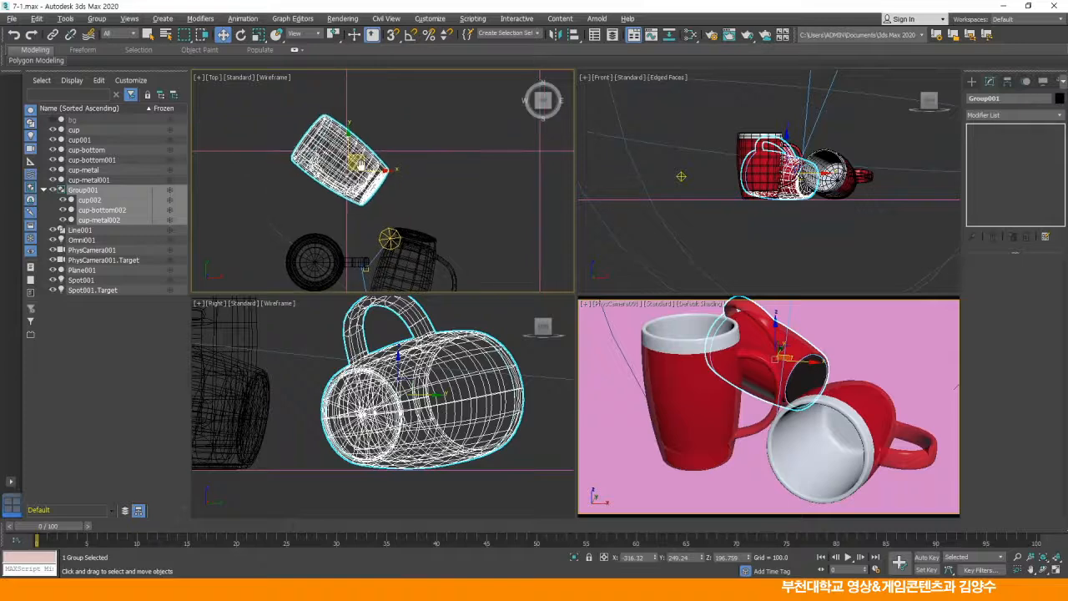
left_click_drag(362, 165, 462, 174, "shift")
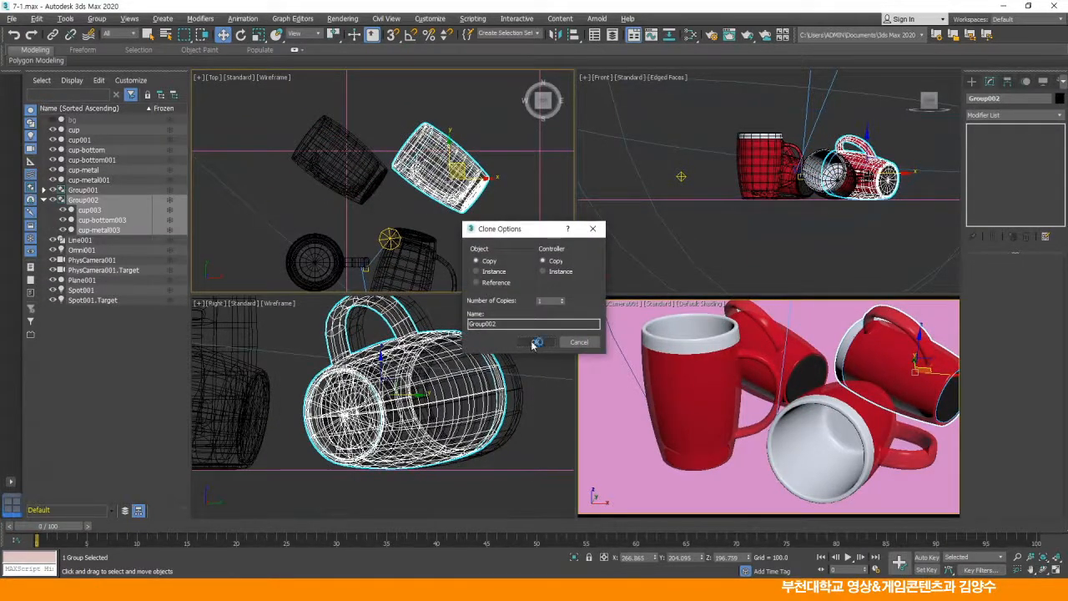
left_click(534, 342)
- Rotate Group002 in the Top view until its opening faces the camera, and reframe PhysCamera001 on all four mugs
left_click(241, 34)
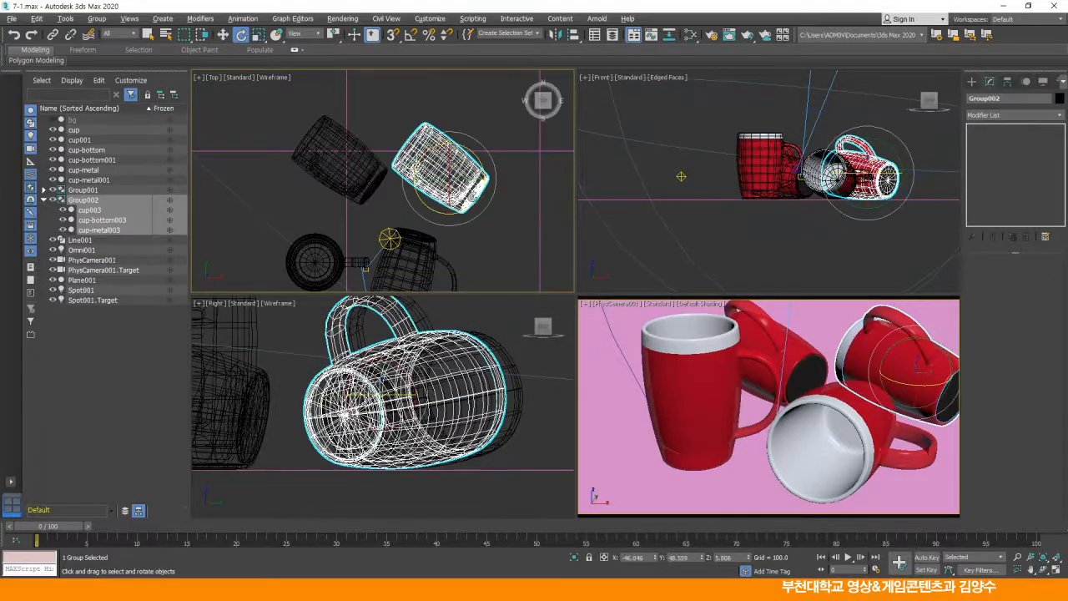
left_click_drag(480, 194, 286, 418)
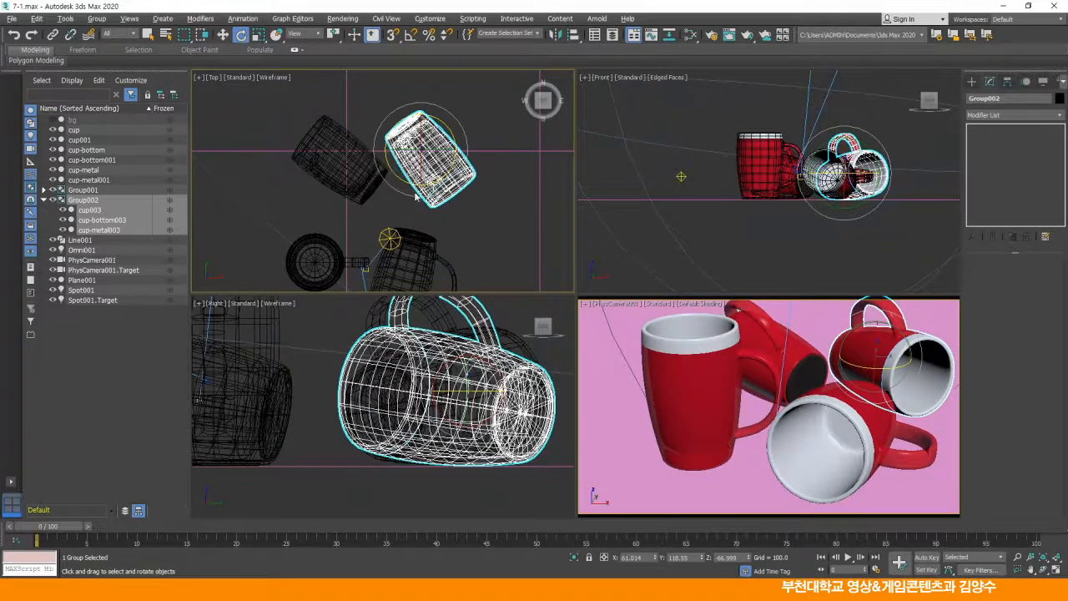
key("w")
middle_click_drag(732, 373, 761, 385)
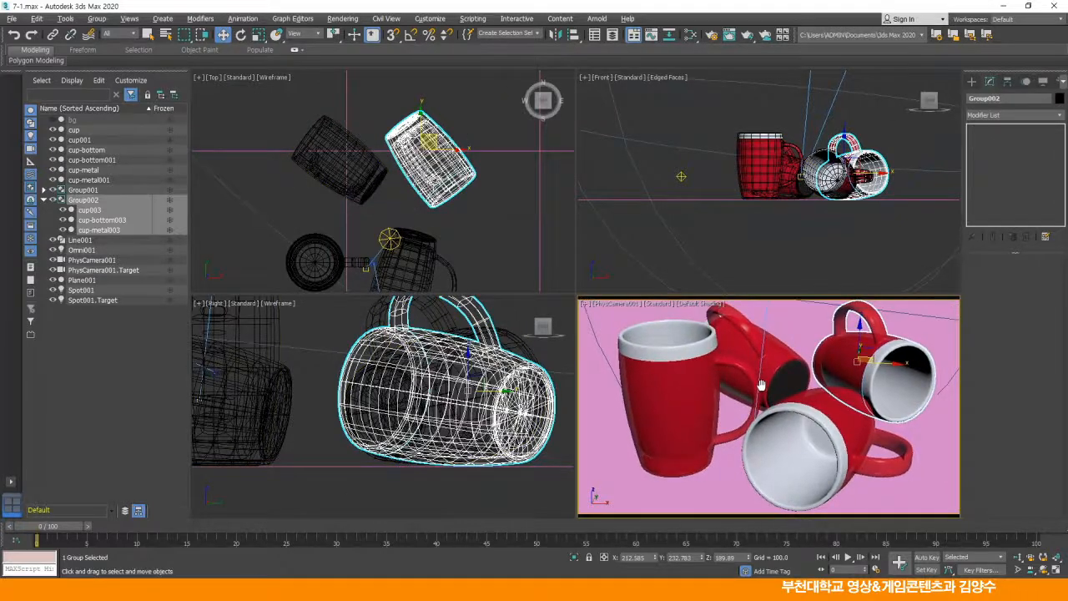
- Render the PhysCamera001 view to check the four-mug arrangement, and close the rendered frame
left_click(710, 35)
left_click(499, 116)
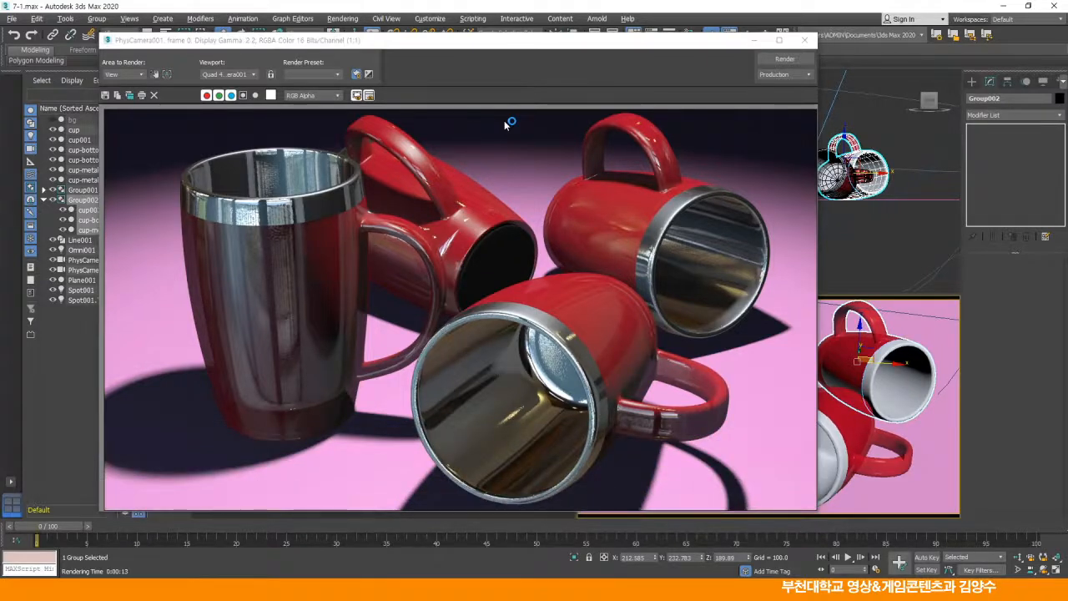
left_click_drag(493, 43, 557, 36)
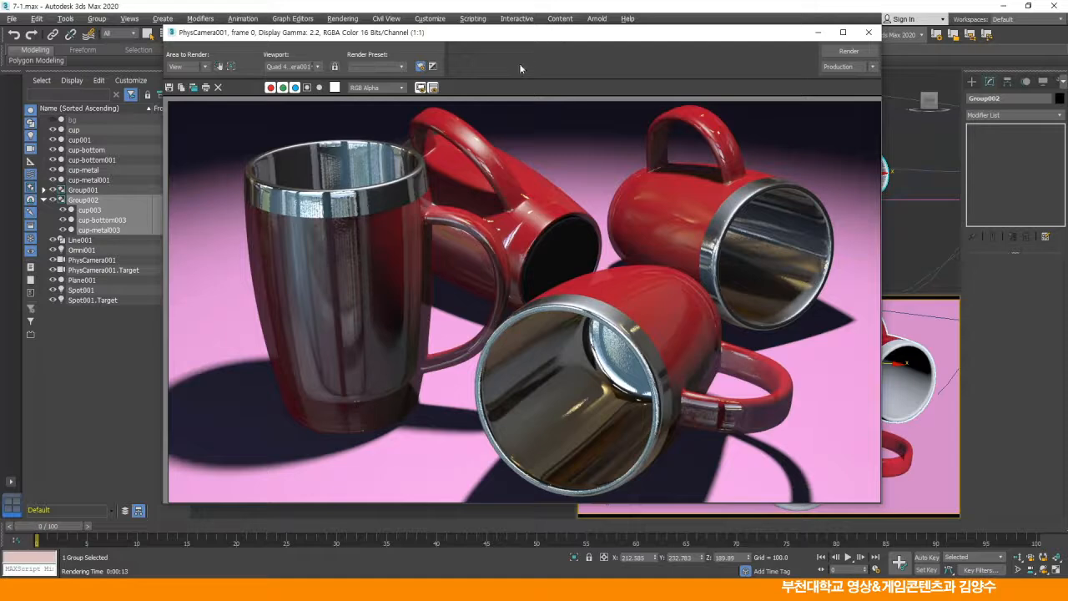
left_click(868, 32)
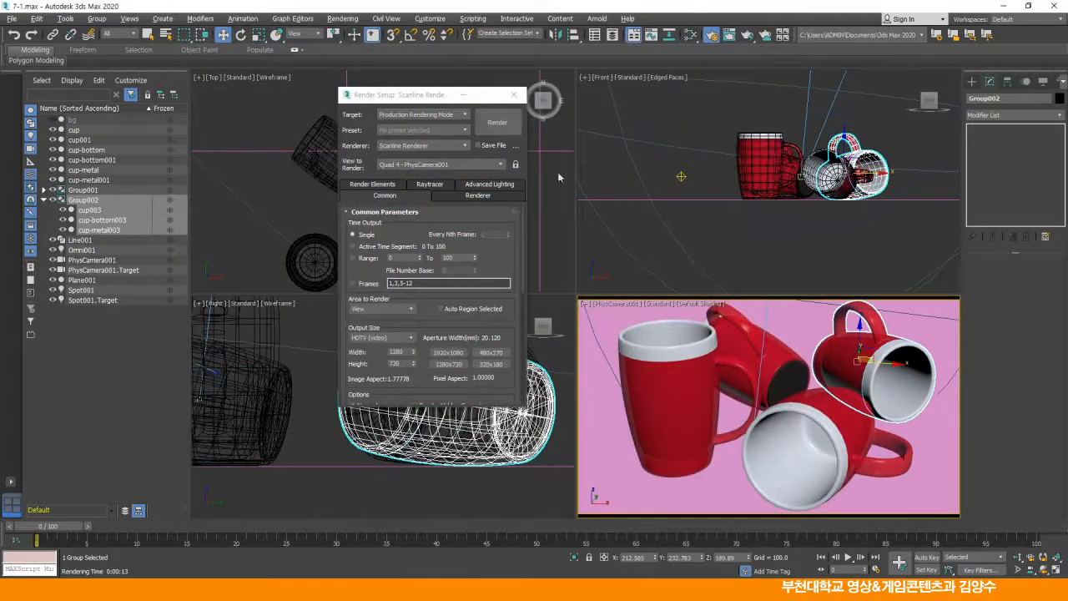
- Change the Omni001 light color to pink and render the PhysCamera001 view with it
left_click(681, 176)
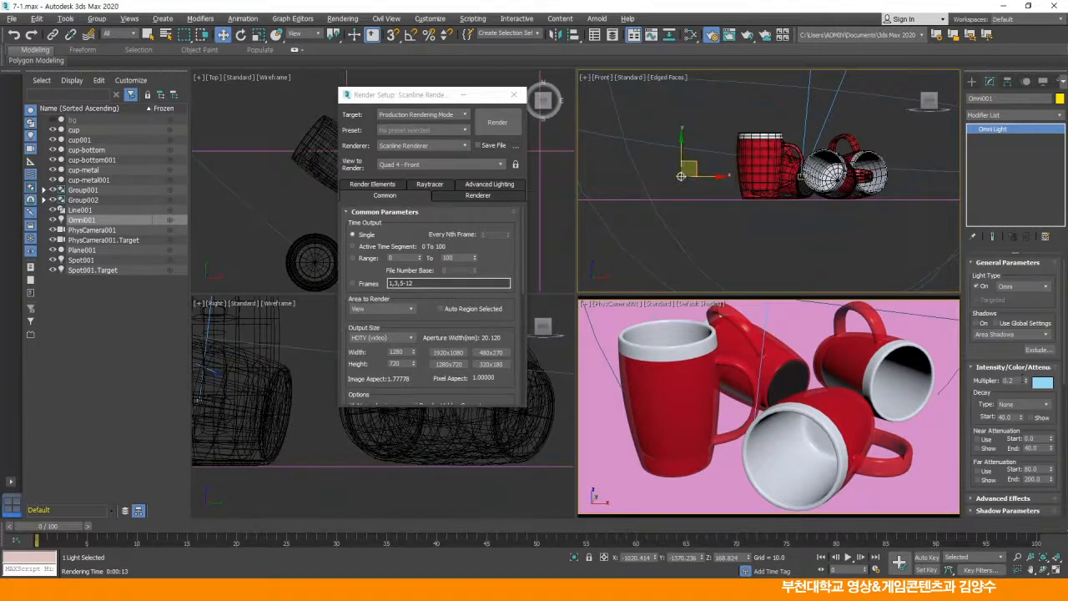
left_click(1046, 383)
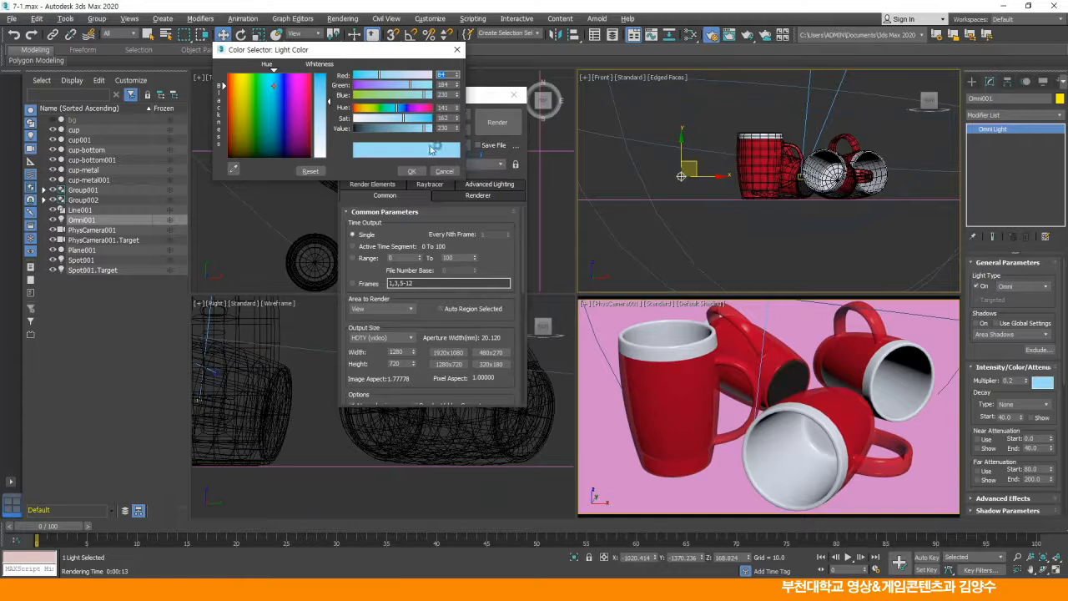
left_click_drag(265, 100, 330, 94)
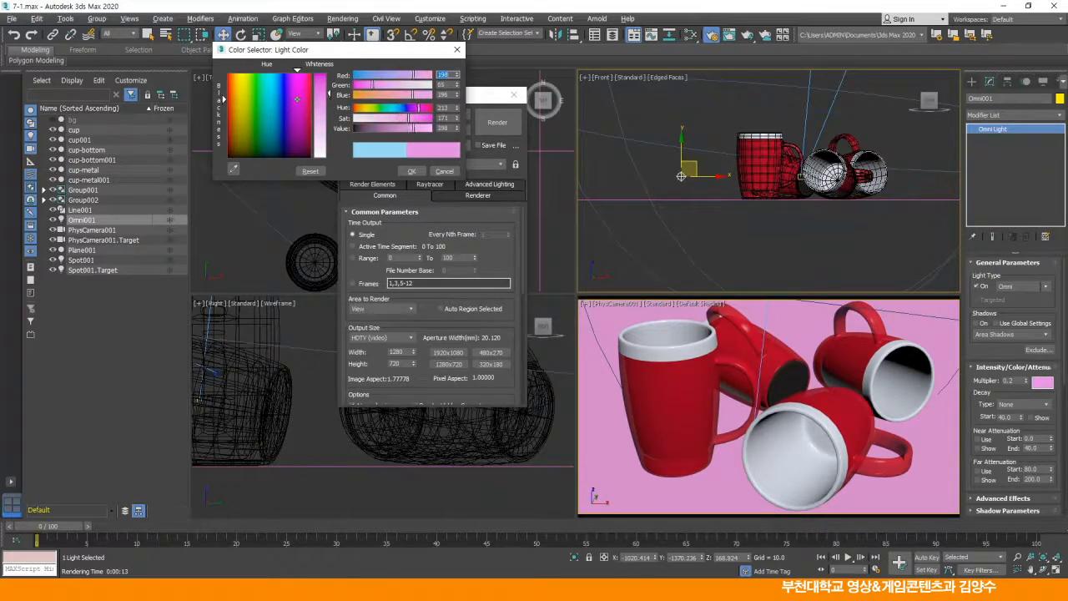
left_click(411, 171)
right_click(606, 330)
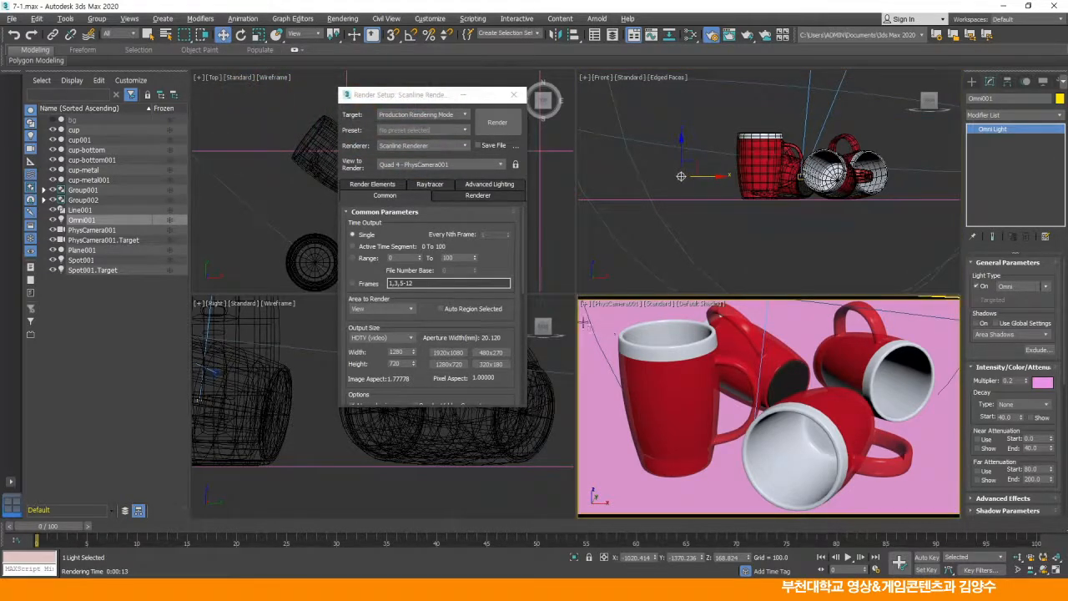
left_click(499, 123)
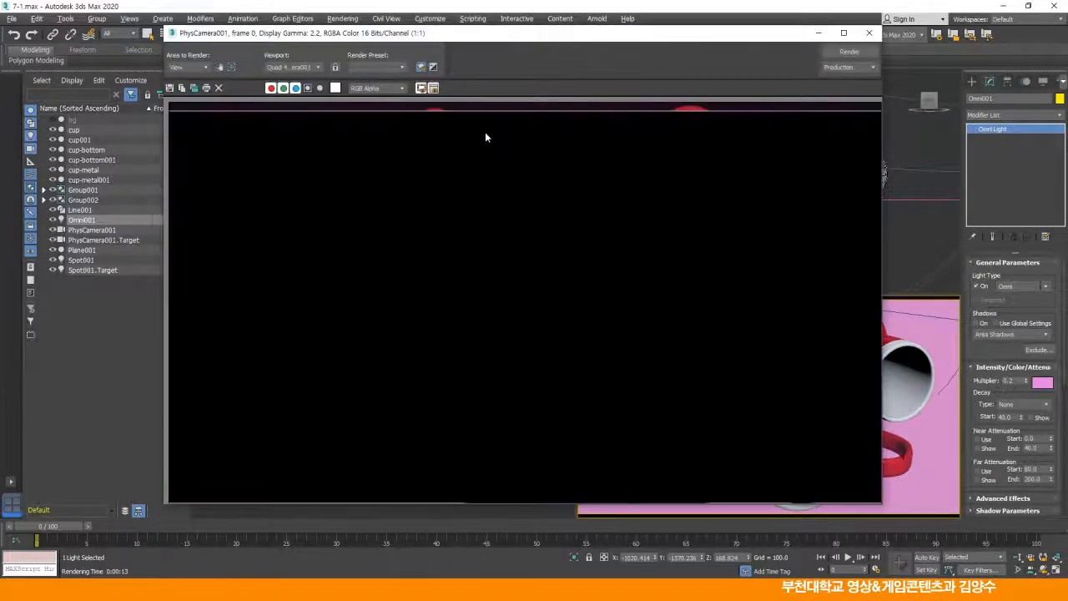